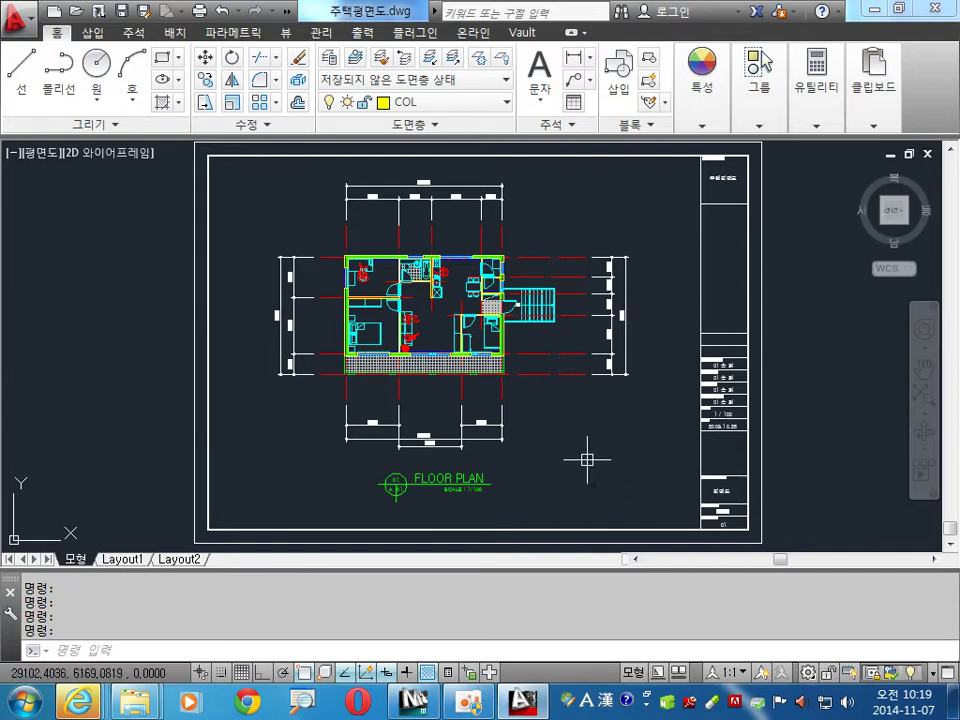
- Pan and zoom across the AutoCAD floor plan to review its rooms and dimension lines
middle_click_drag(596, 451, 610, 441)
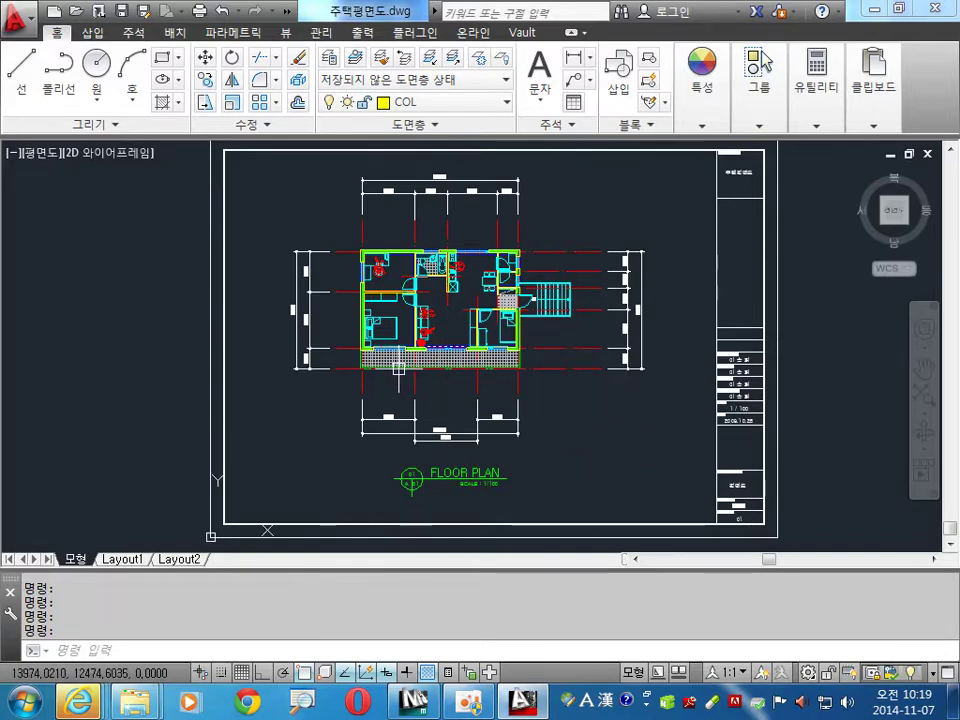
scroll(401, 373, "up", 7)
mouse_move(456, 326)
middle_mouse_down()
mouse_move(482, 386)
mouse_move(511, 388)
middle_mouse_up()
scroll(476, 381, "down", 4)
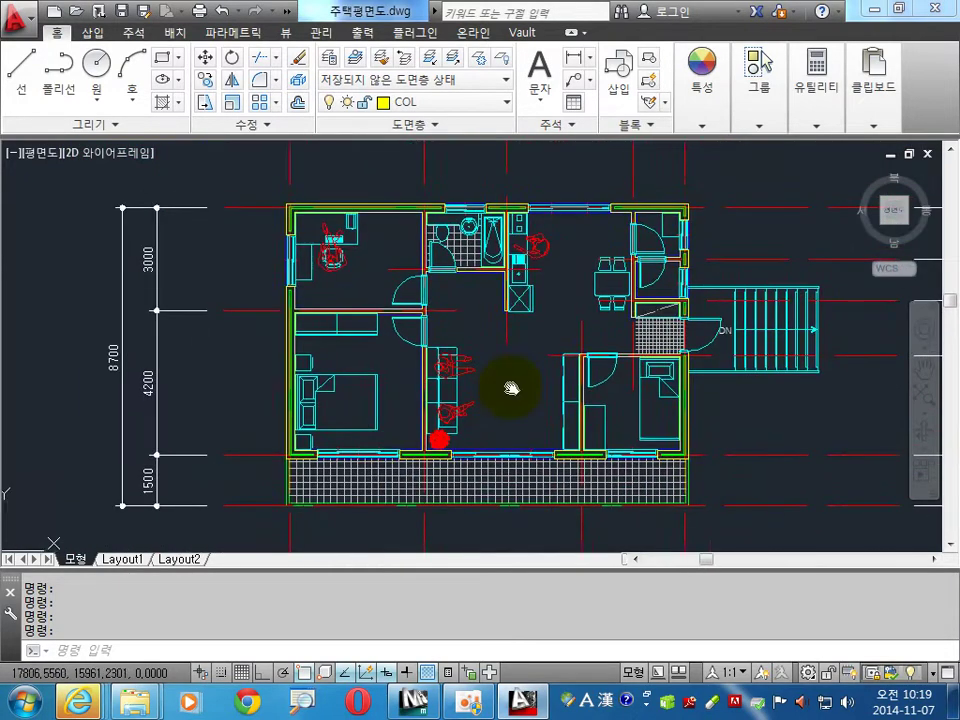
scroll(508, 390, "down", 2)
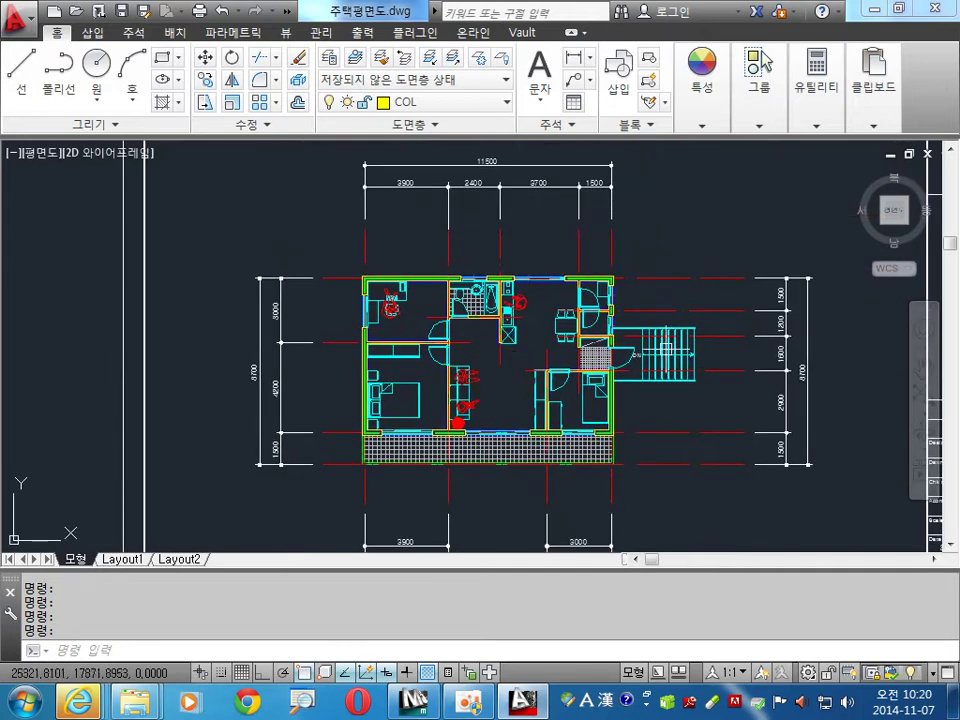
scroll(598, 271, "up", 4)
scroll(510, 284, "up", 4)
middle_click_drag(557, 268, 507, 260)
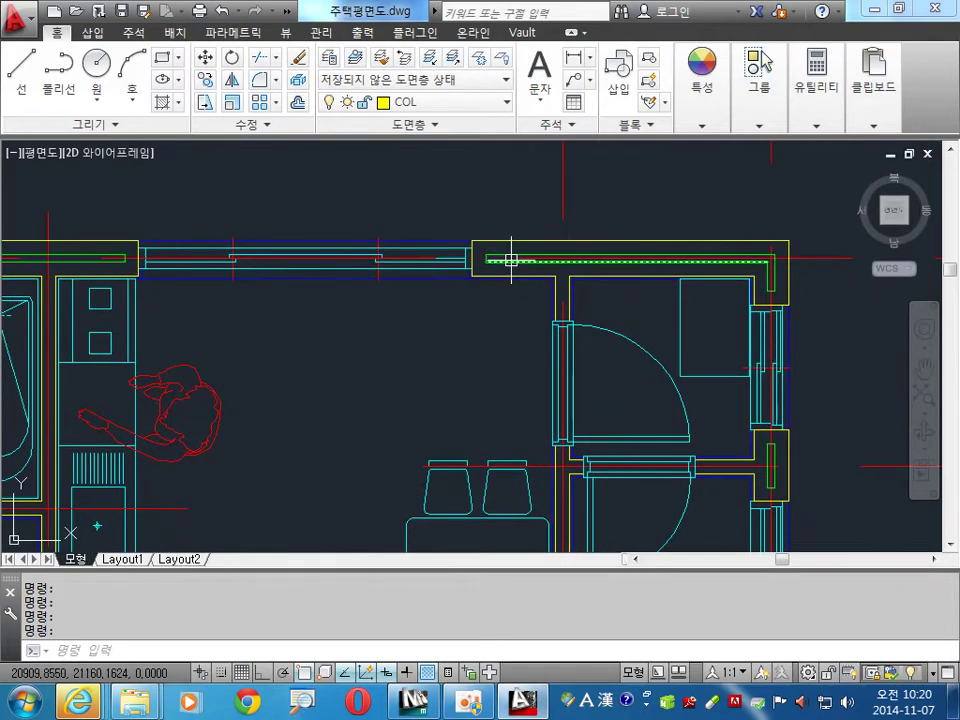
middle_click_drag(400, 372, 628, 285)
scroll(546, 332, "down", 2)
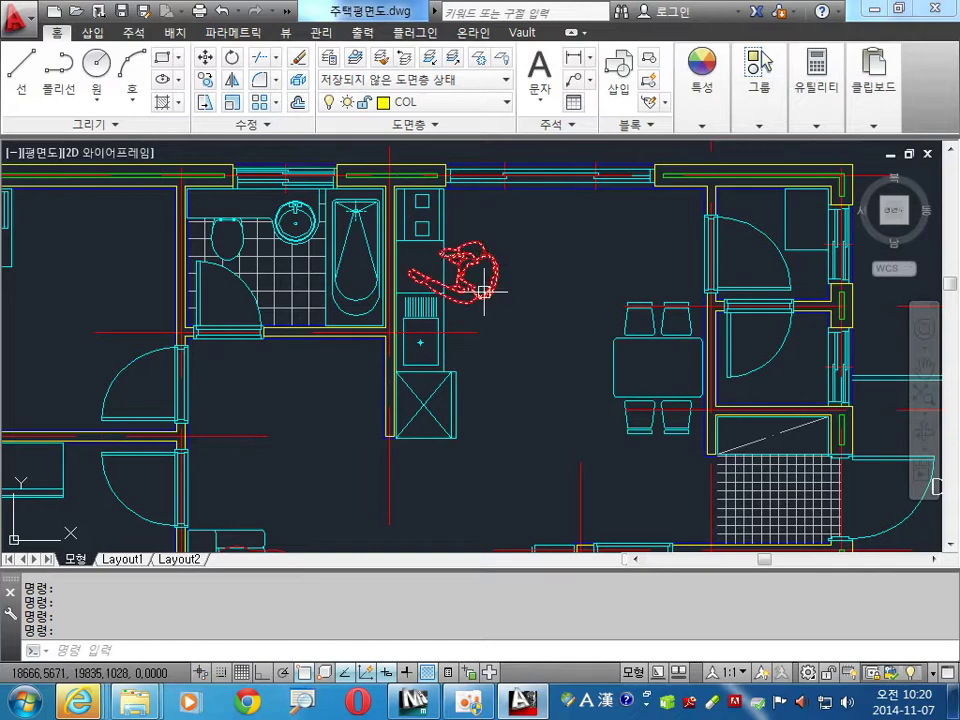
scroll(530, 330, "down", 3)
middle_click_drag(517, 352, 429, 439)
middle_click_drag(440, 300, 452, 390)
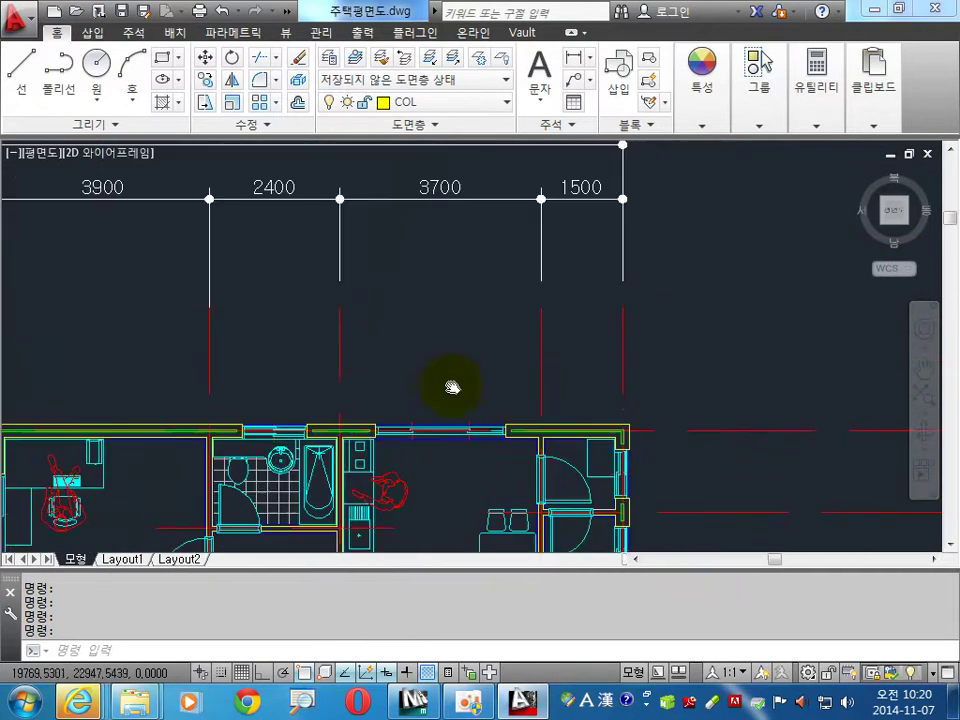
scroll(484, 346, "down", 4)
scroll(484, 346, "down", 2)
scroll(522, 410, "down", 2)
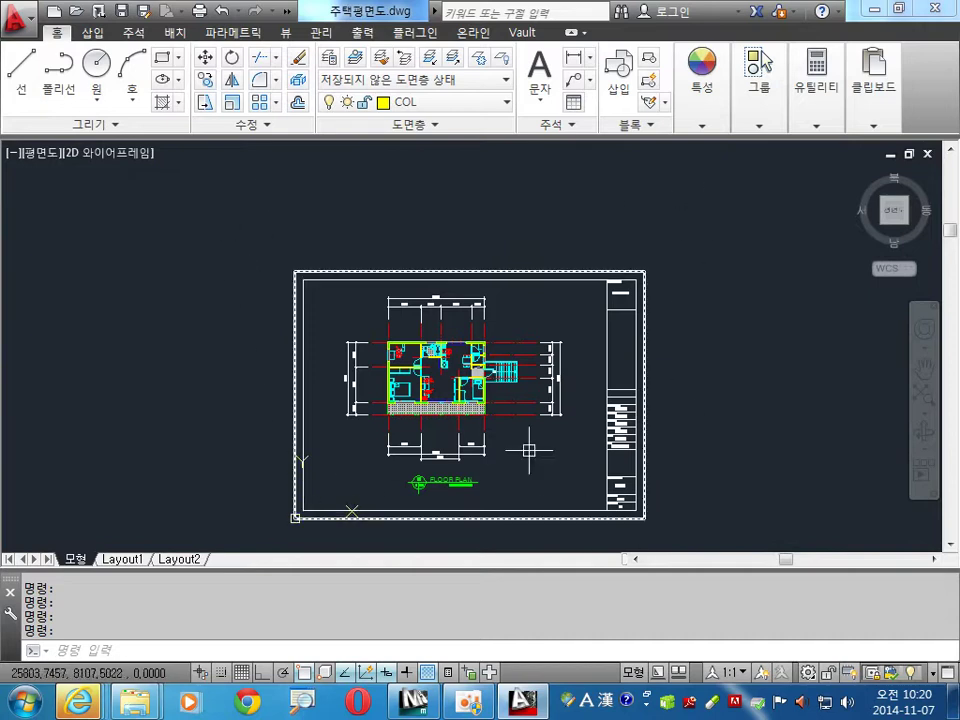
middle_click_drag(598, 452, 593, 410)
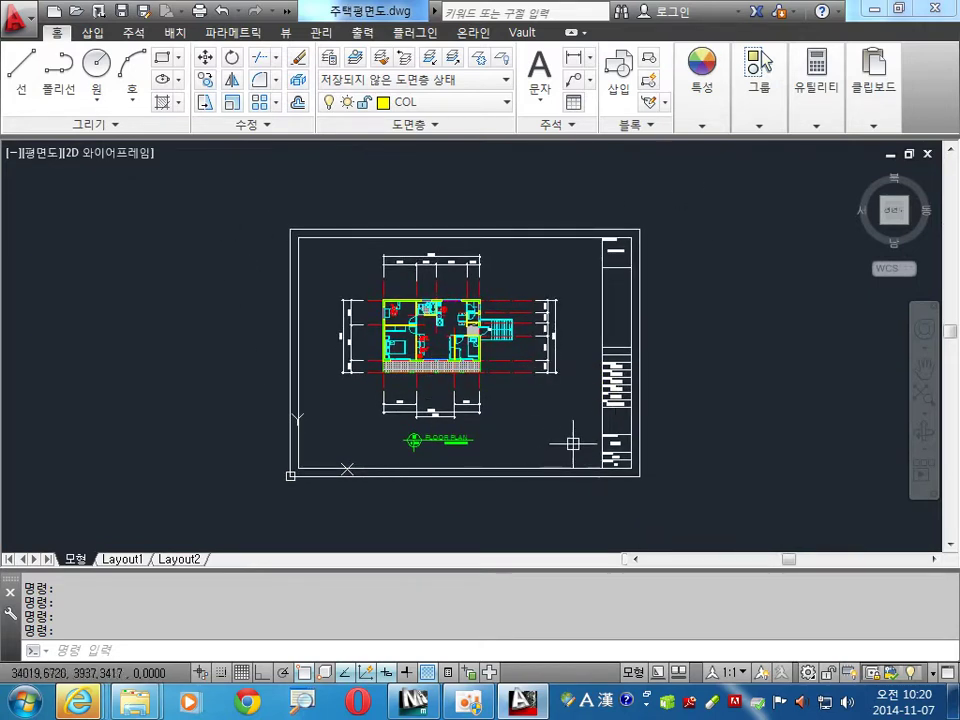
type("la")
- In Layer Properties, keep COL and freeze layers 0, CEN, Defpoints, DIM, FIN and FUR
key("Return")
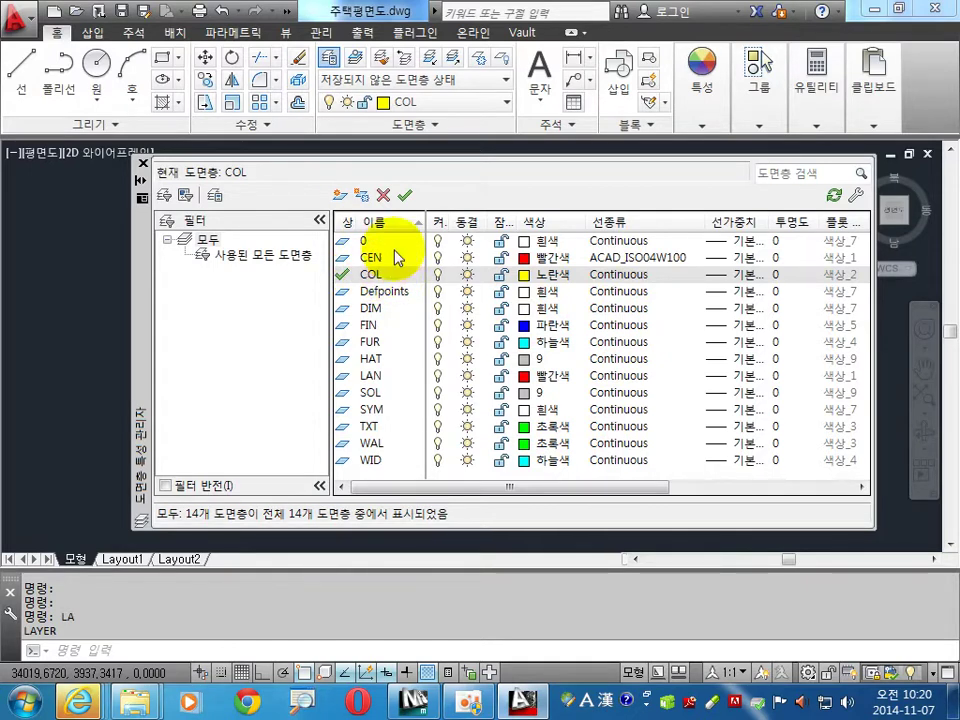
left_click(368, 280)
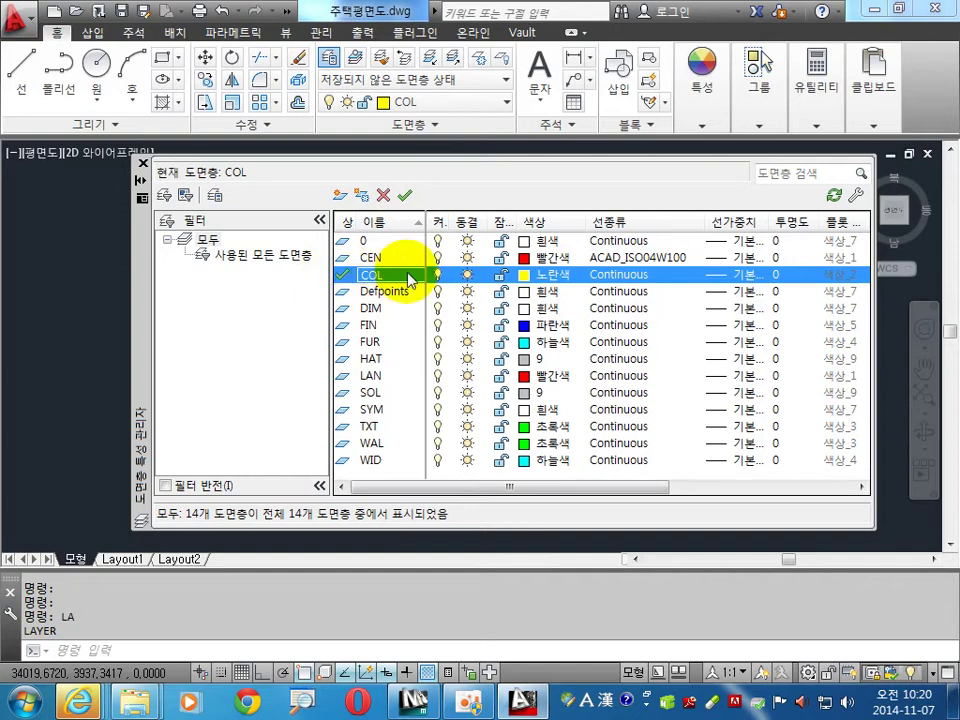
left_click(466, 240)
left_click(466, 257)
left_click(467, 291)
left_click(467, 308)
left_click(467, 325)
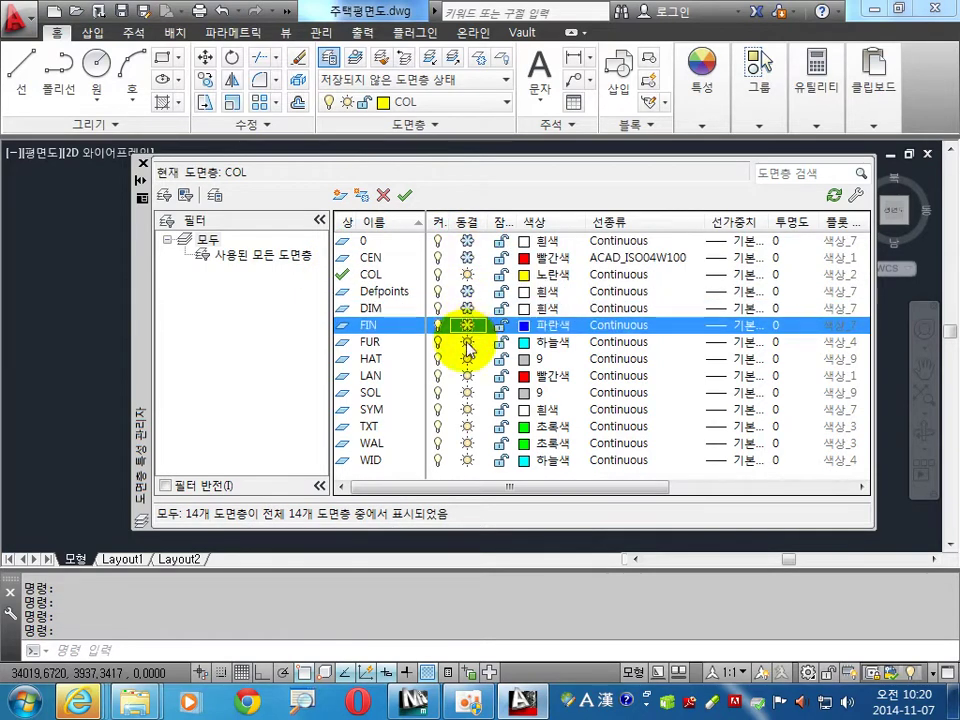
left_click(466, 342)
- Freeze the HAT, LAN, SOL, SYM, TXT, WAL and WID layers, leaving only COL
left_click(467, 358)
left_click(468, 375)
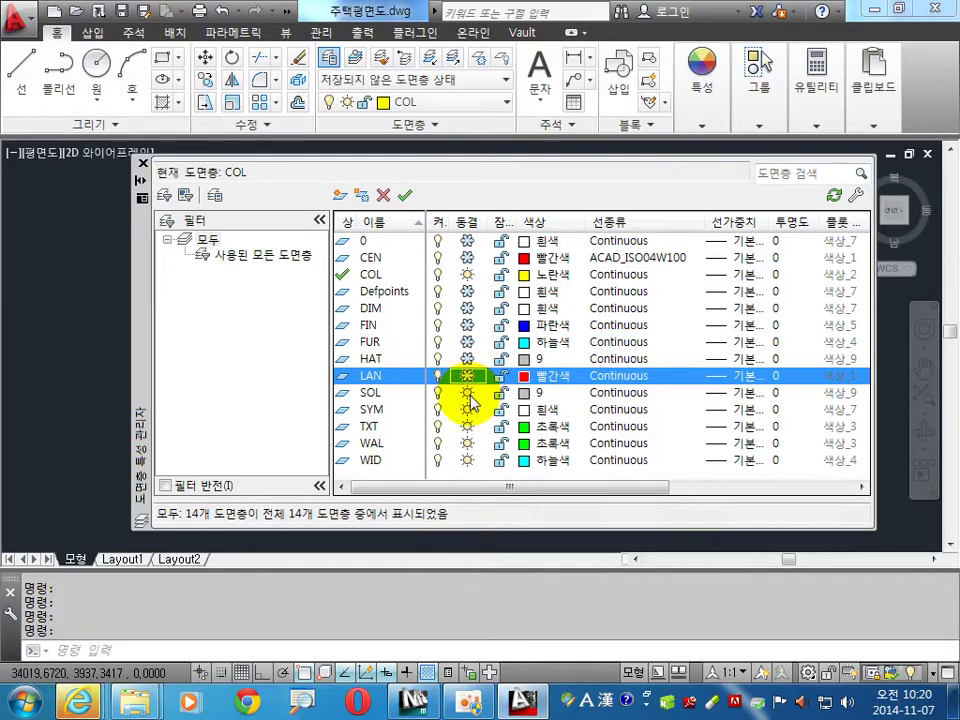
left_click(467, 392)
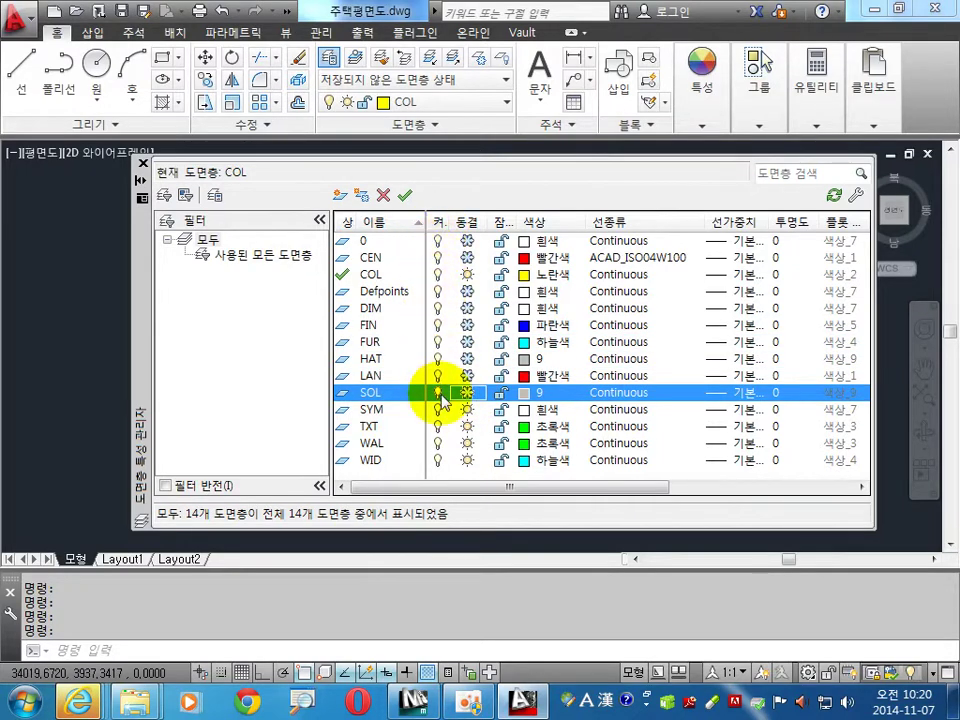
left_click(468, 409)
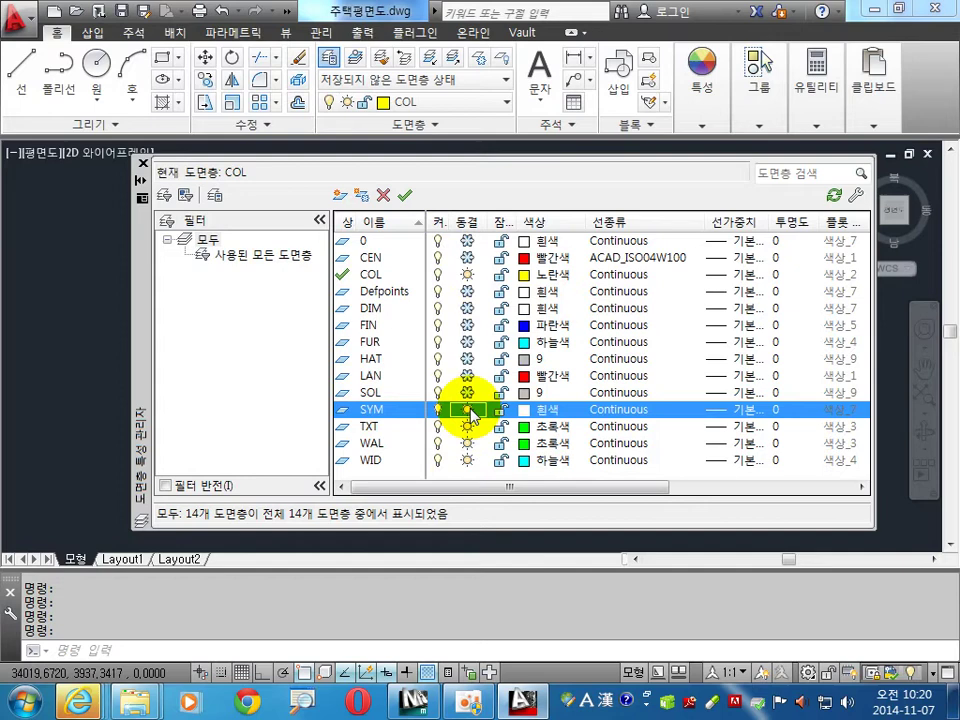
left_click(467, 426)
left_click(467, 443)
left_click(467, 460)
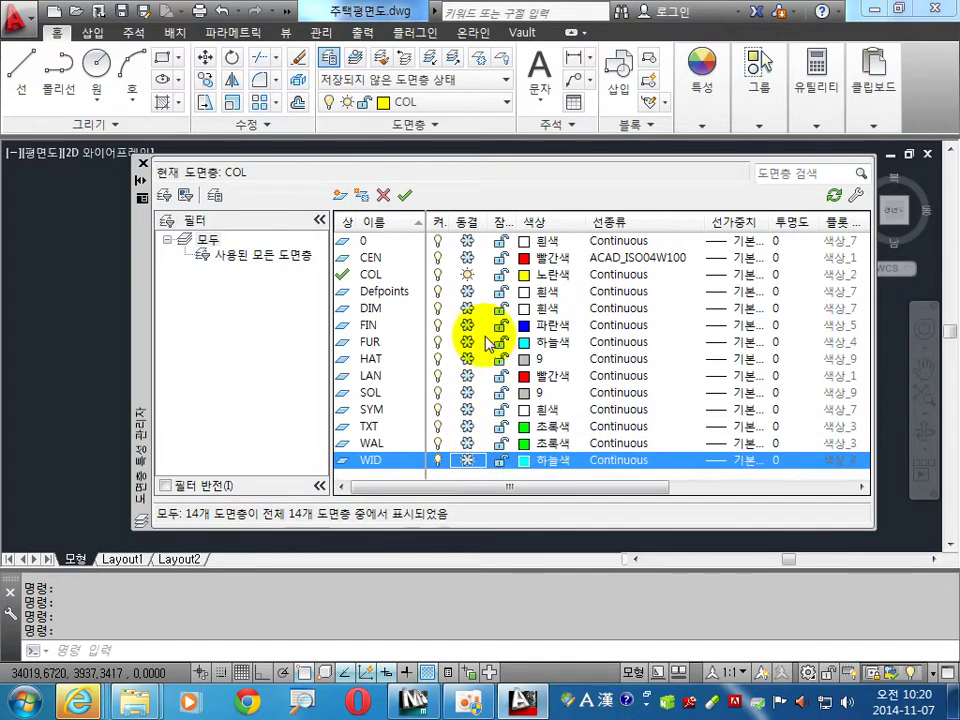
left_click(398, 276)
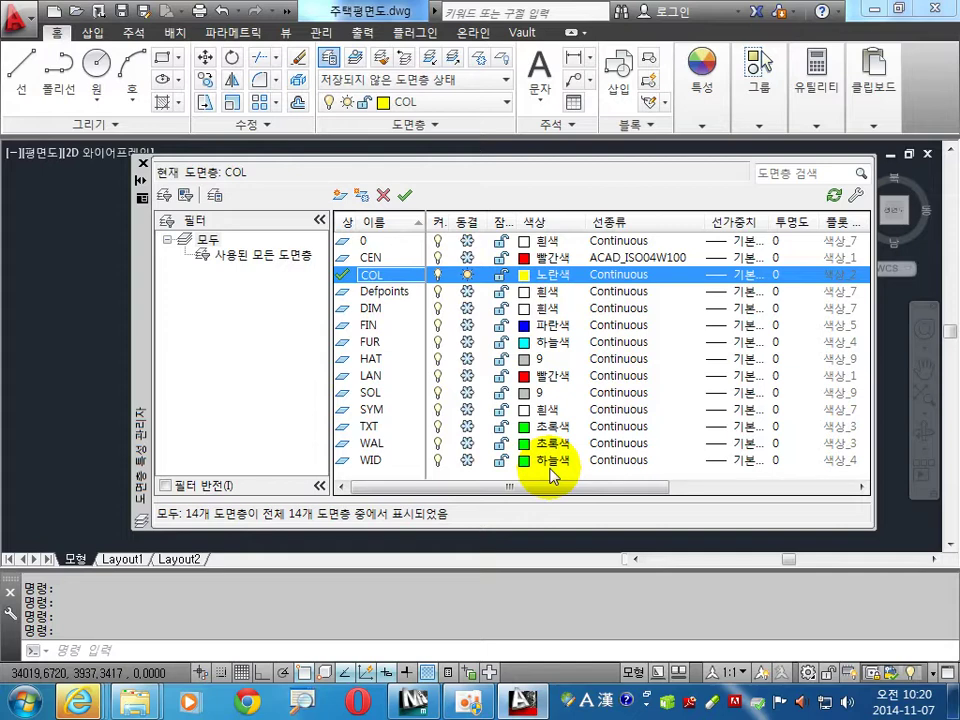
- Close the layer manager, fit the remaining COL outlines, and switch to 3ds Max
left_click(143, 164)
scroll(461, 392, "up", 5)
middle_click_drag(460, 322, 471, 326)
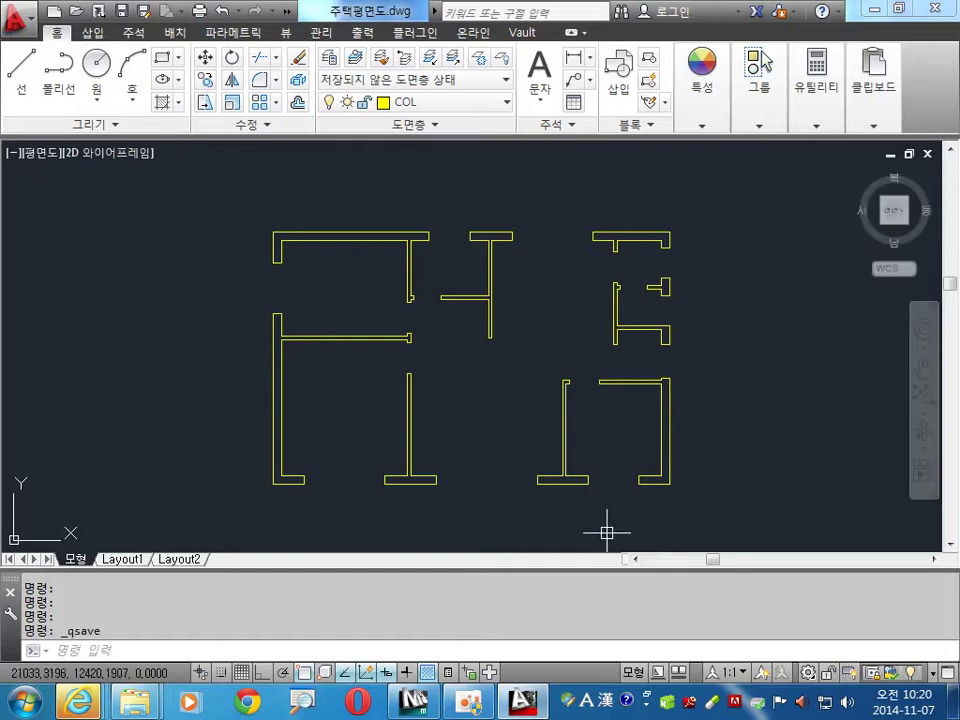
key("alt+Tab")
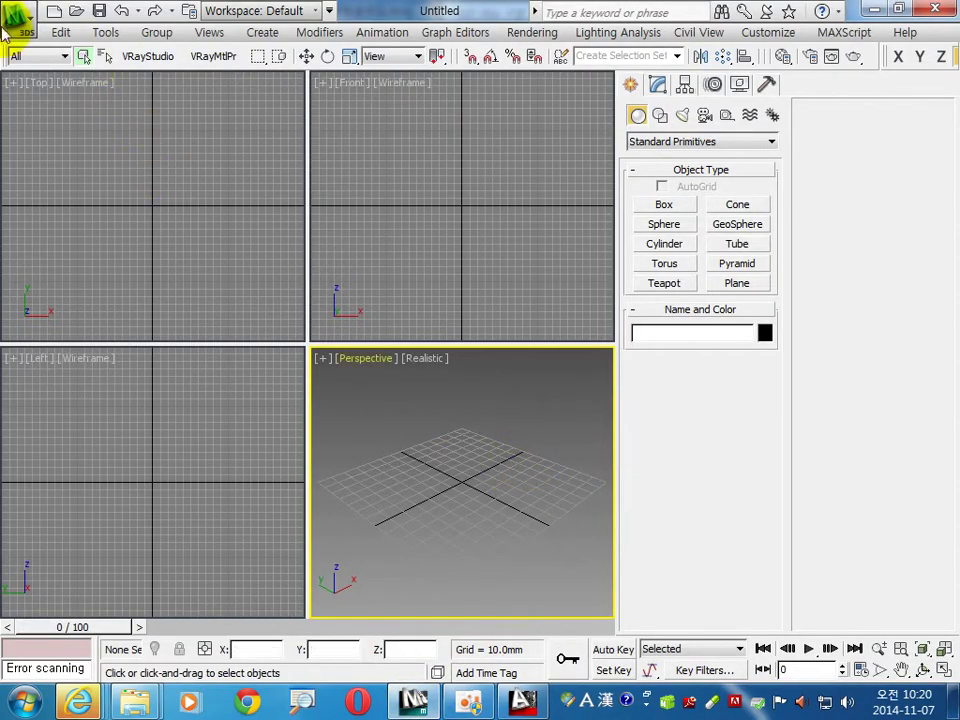
- Import 주택평면도.dwg from the C:\00_max\Iso folder through the Application menu's Import command
left_click(15, 20)
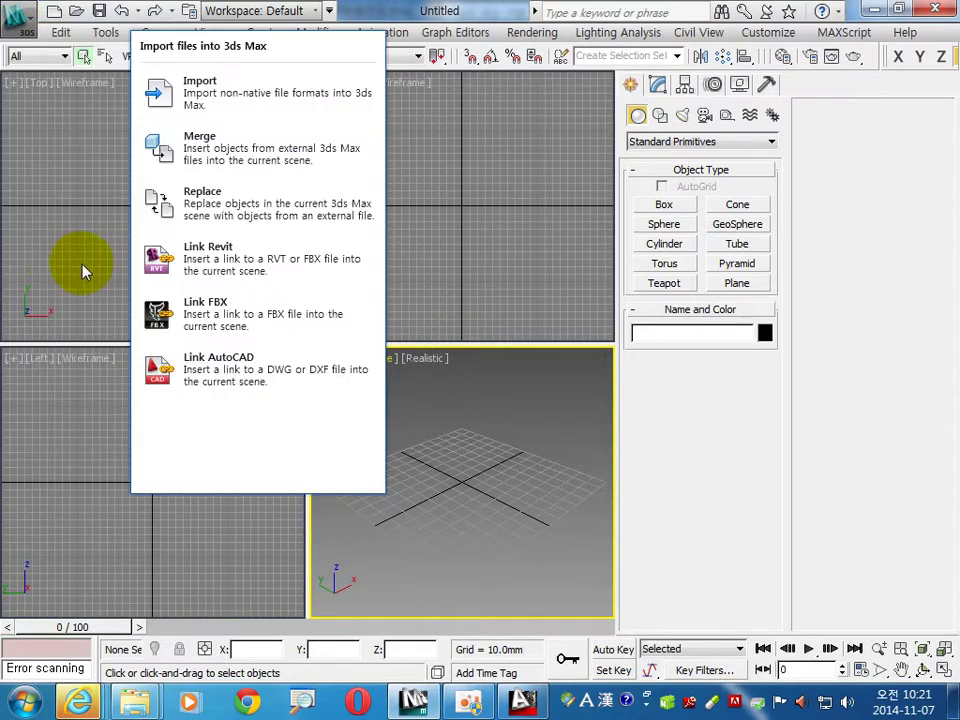
left_click(190, 105)
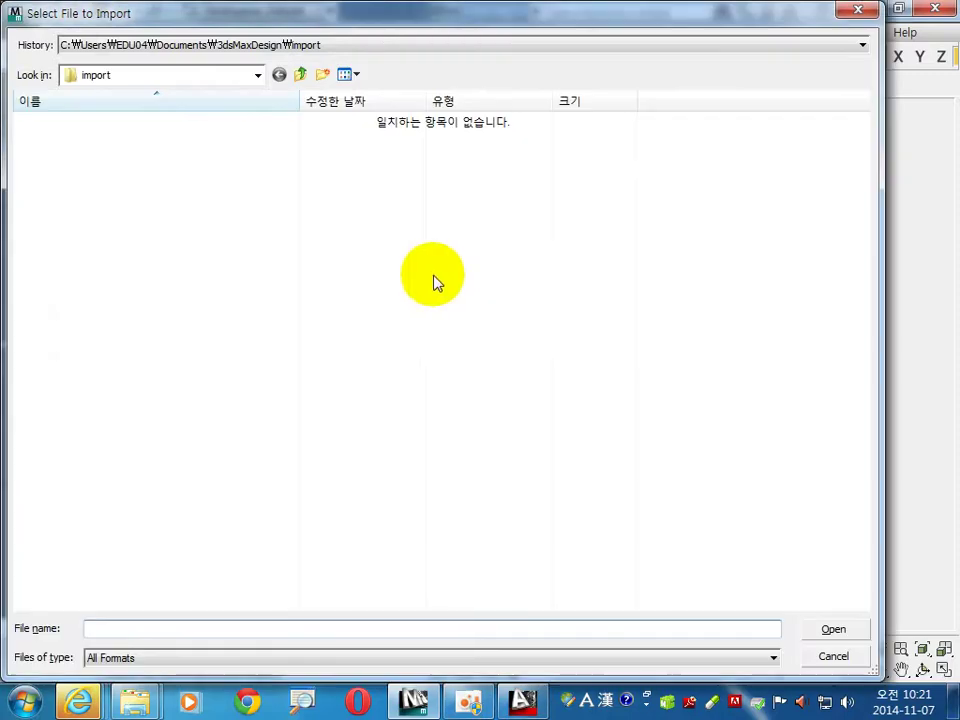
left_click(215, 45)
left_click(118, 74)
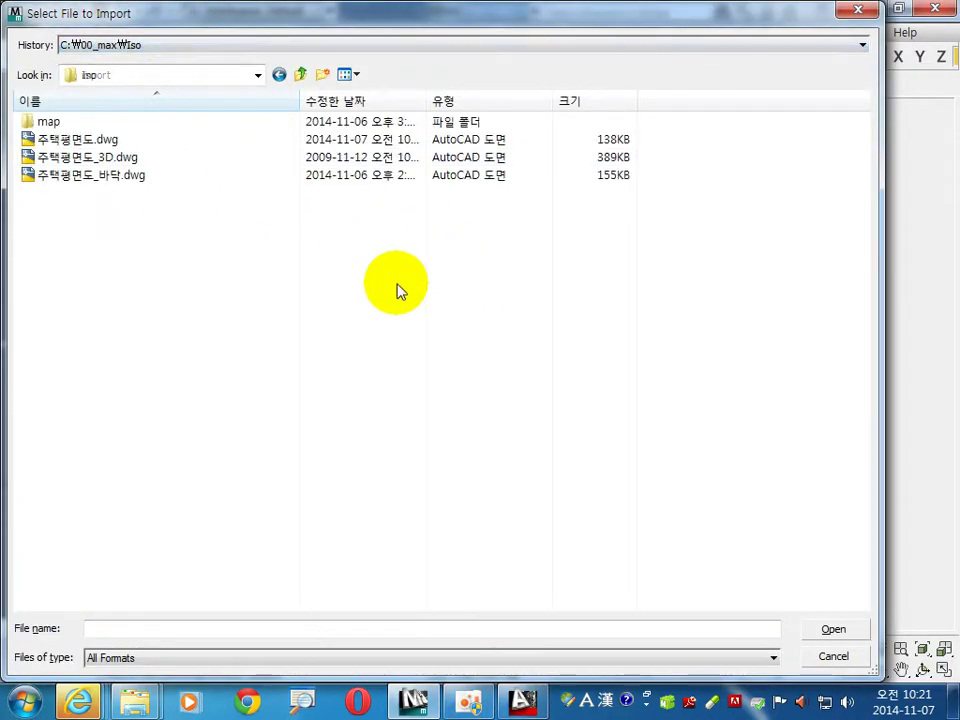
left_click(95, 140)
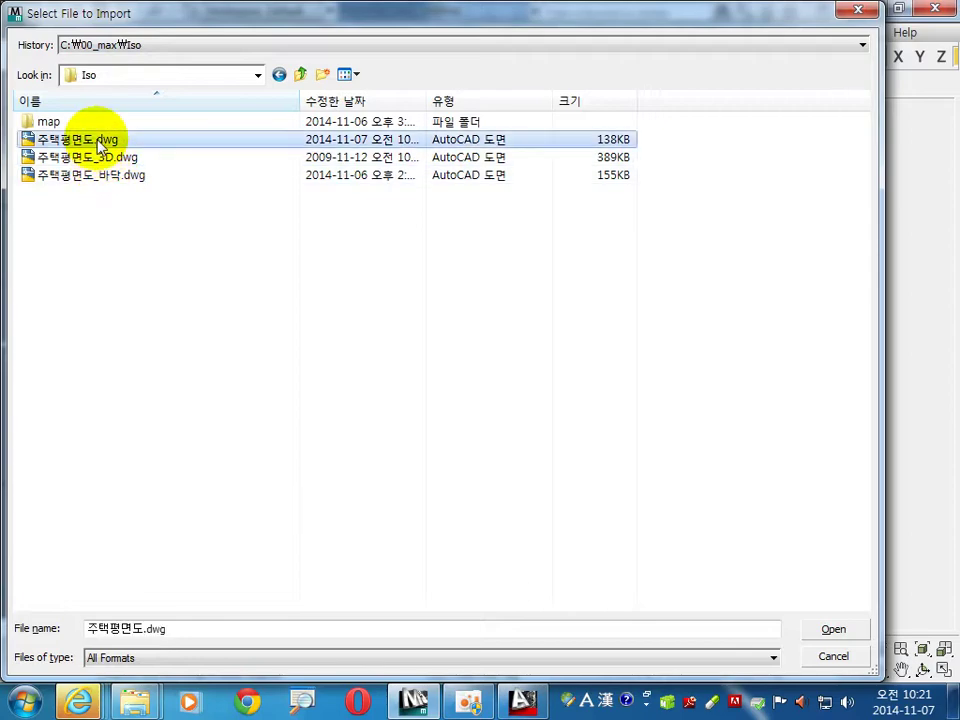
left_click(840, 631)
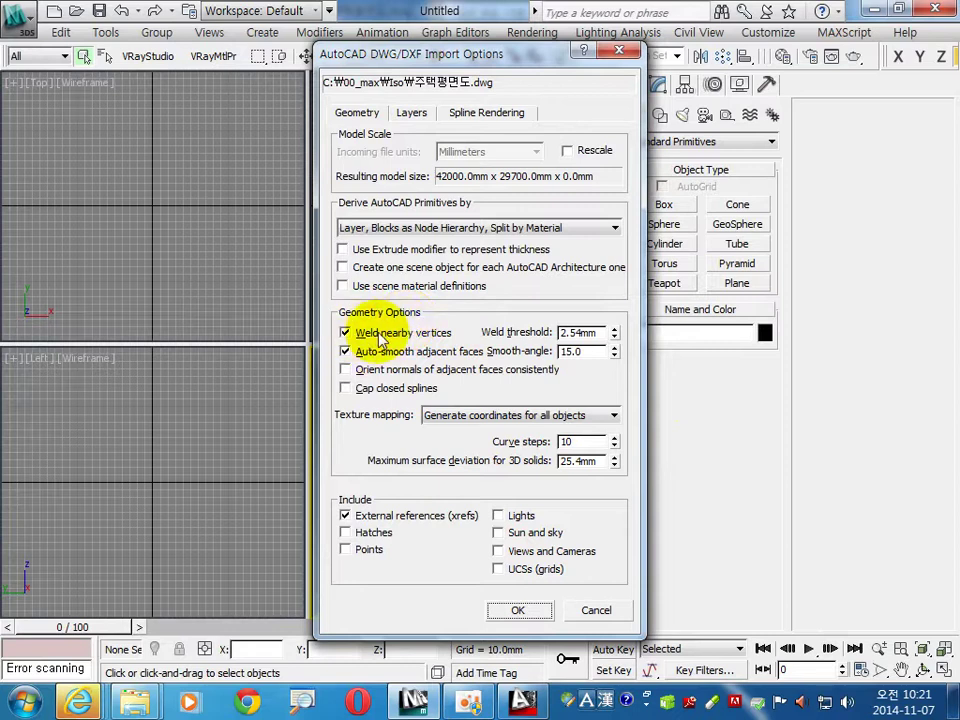
- Review the Geometry and Layers import options, skipping frozen layers, and import the drawing
left_click(583, 332)
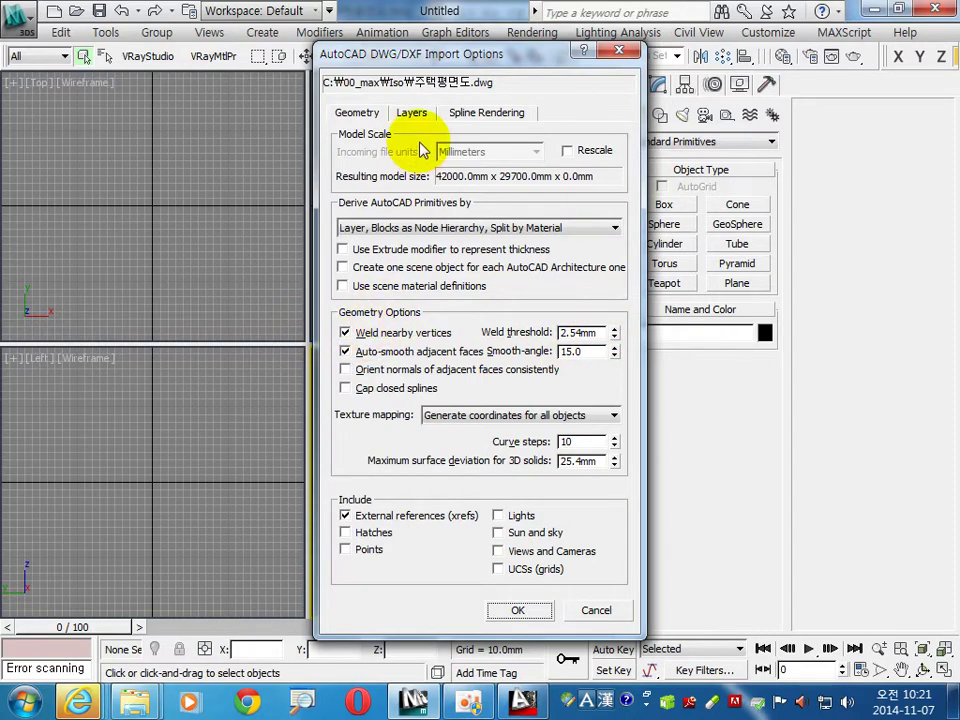
left_click(407, 112)
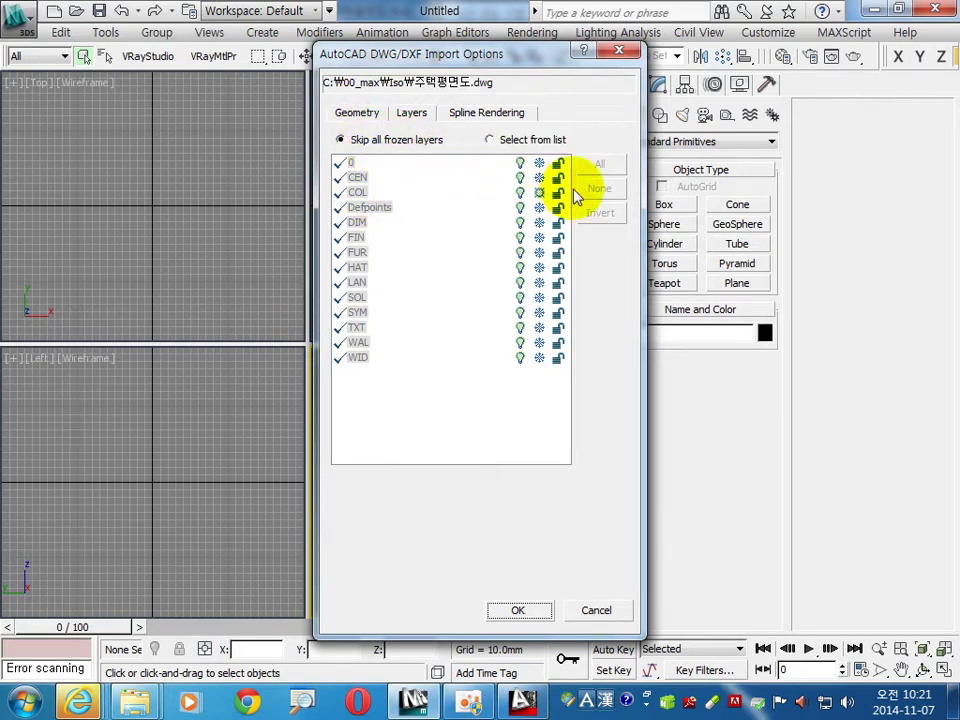
left_click(356, 113)
left_click(524, 610)
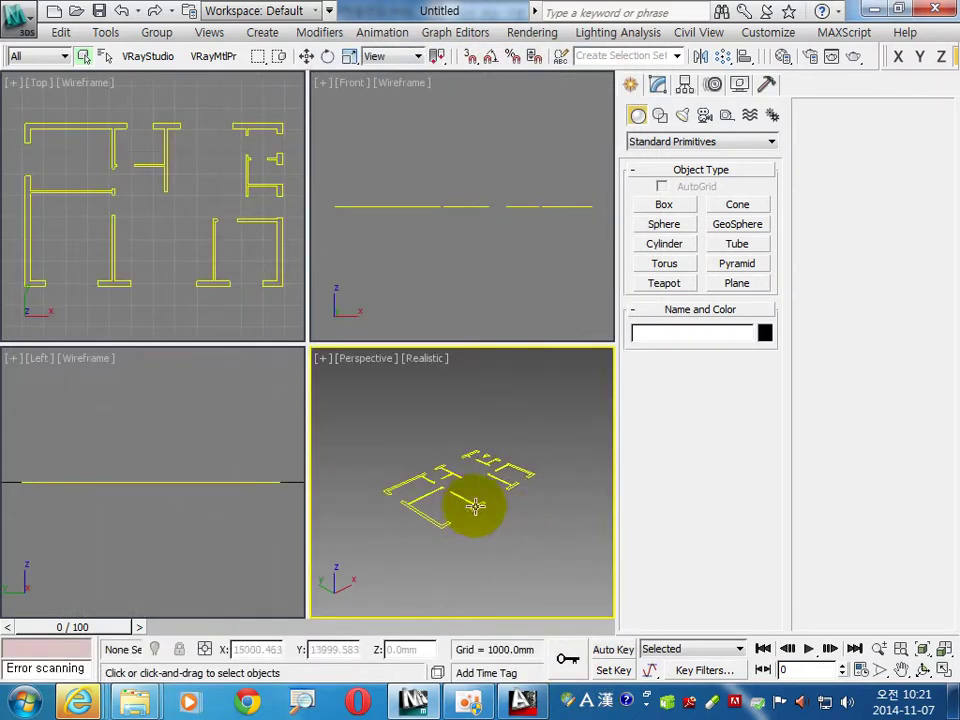
- Extrude the imported COL floor-plan shape by 1800mm into solid walls
left_click(475, 505)
left_click(658, 84)
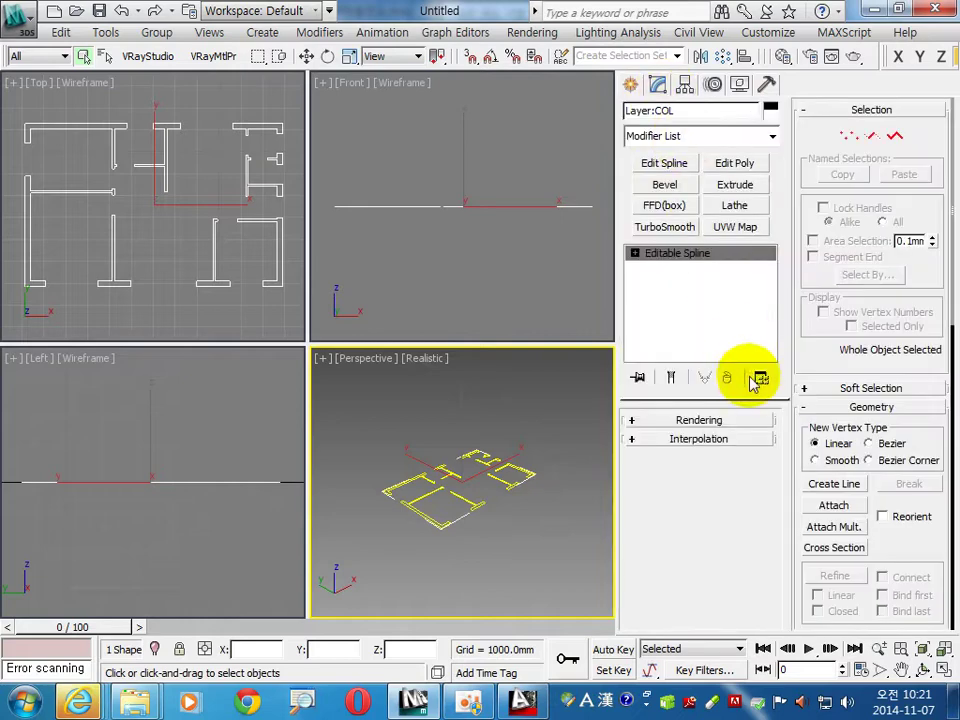
left_click(734, 184)
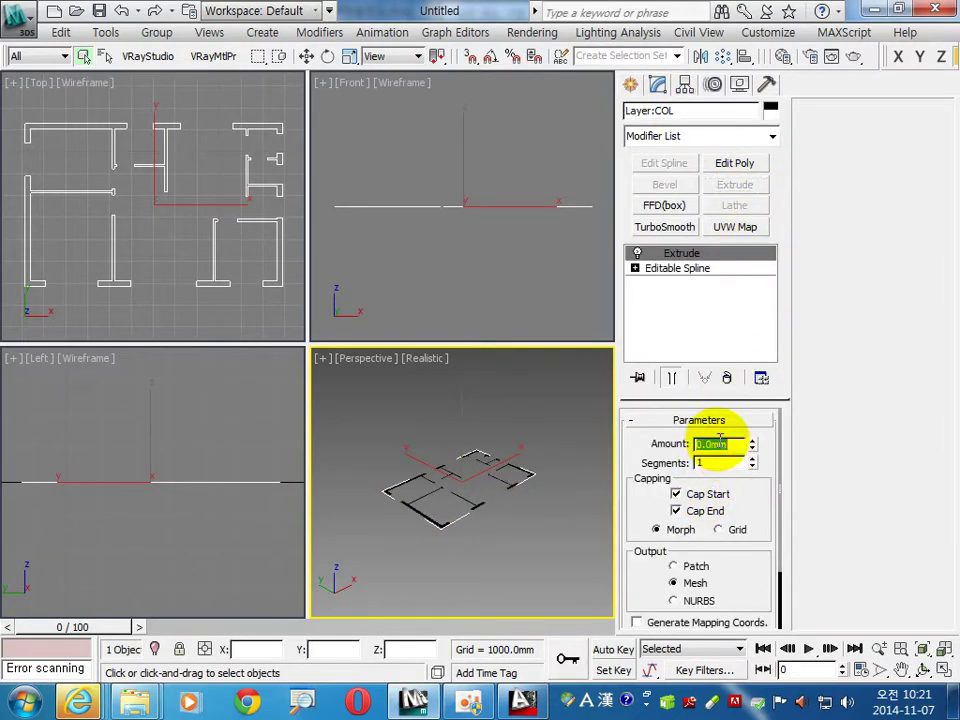
type("18")
key("Return")
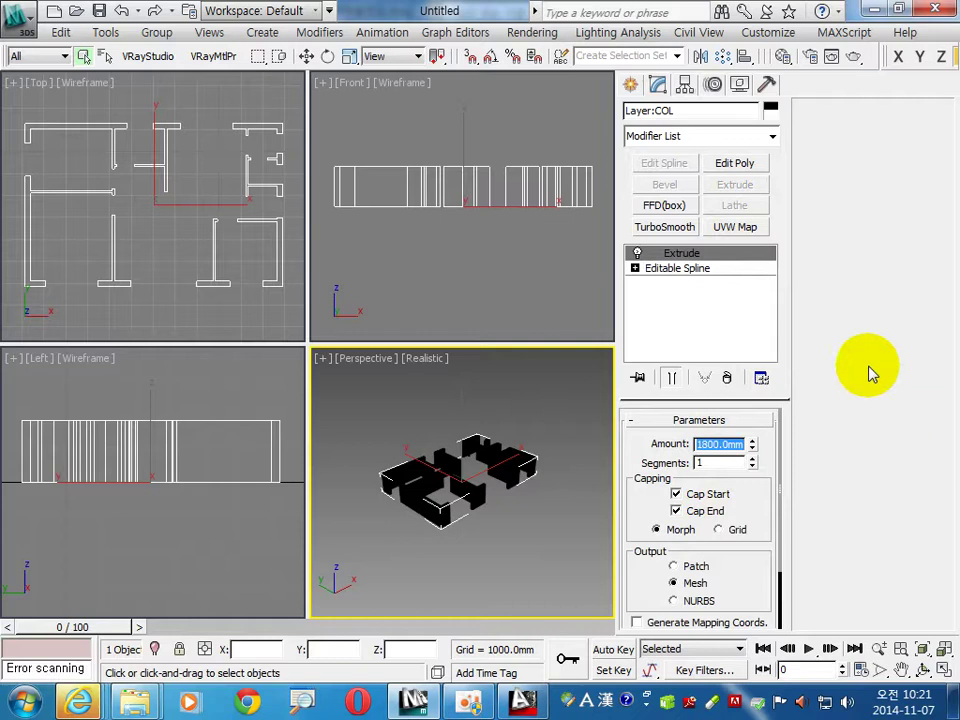
left_click(530, 548)
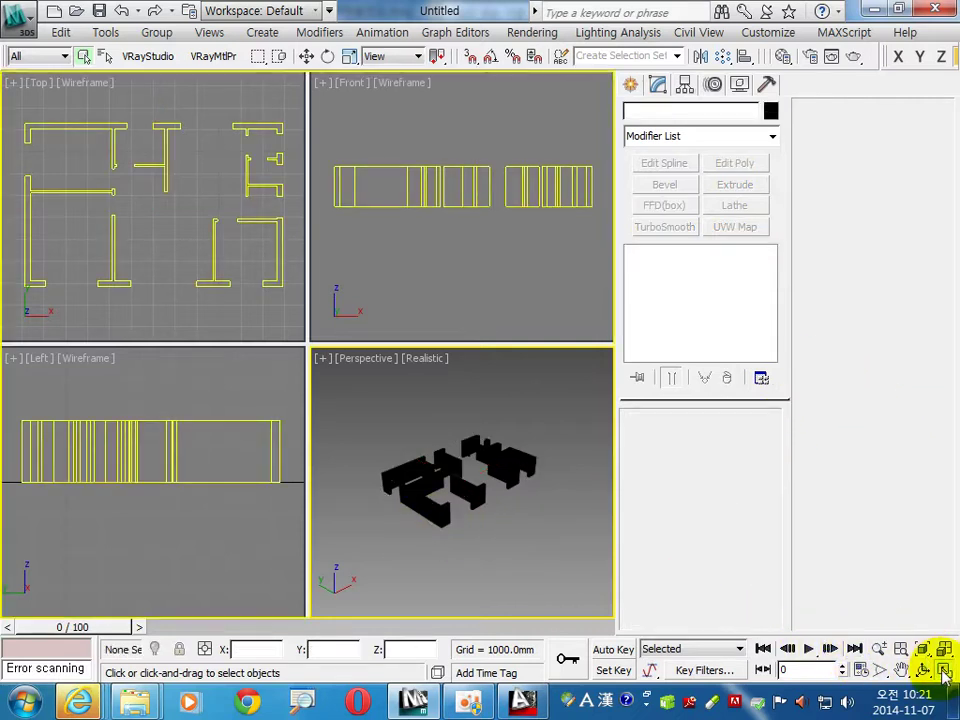
- Maximize the Perspective view and orbit and zoom around the extruded walls
left_click(940, 669)
mouse_move(346, 383)
middle_mouse_down("alt")
mouse_move(326, 407)
mouse_move(335, 381)
middle_mouse_up("alt")
scroll(335, 381, "up", 3)
left_click(343, 404)
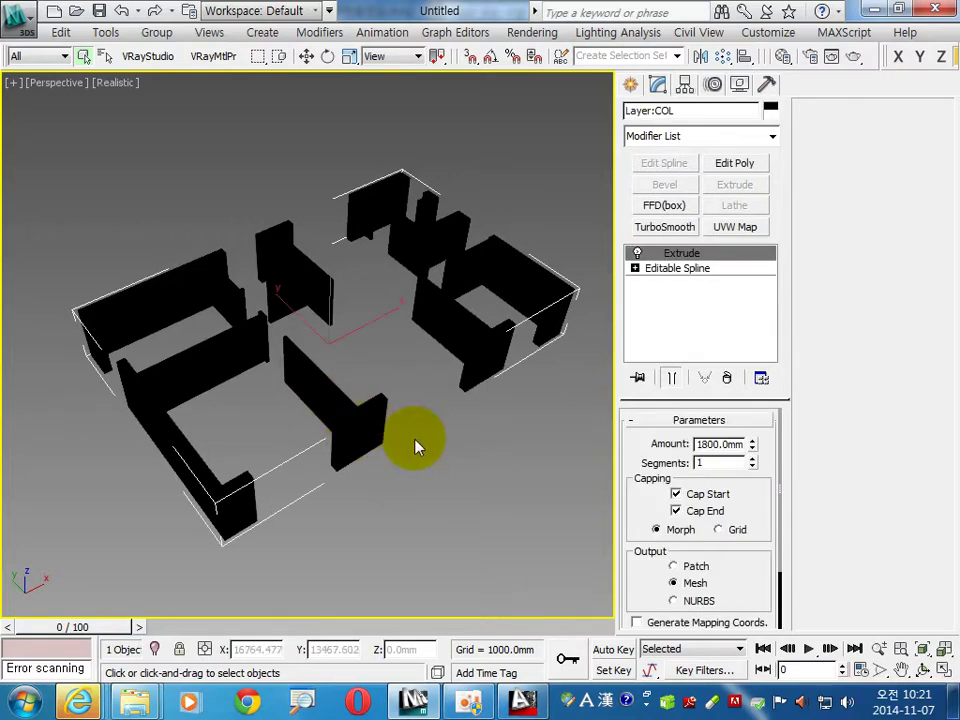
mouse_move(380, 390)
middle_mouse_down("alt")
mouse_move(379, 364)
mouse_move(343, 386)
mouse_move(429, 390)
mouse_move(388, 393)
mouse_move(399, 409)
middle_mouse_up("alt")
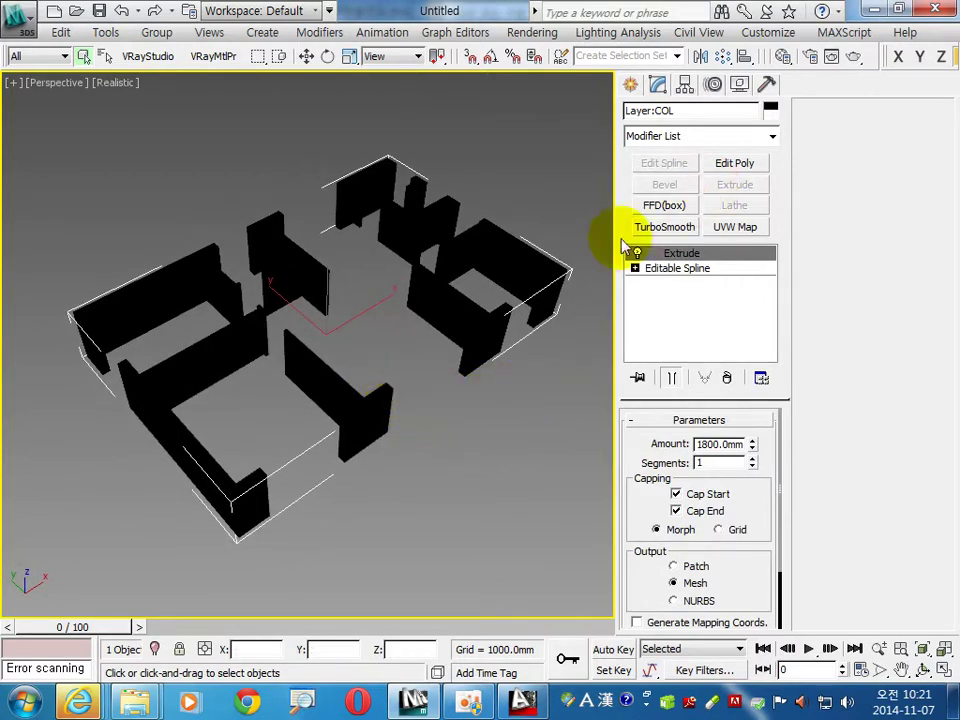
- Rename the wall material to 벽체 and give it a cream diffuse colour (255, 254, 240)
key("m")
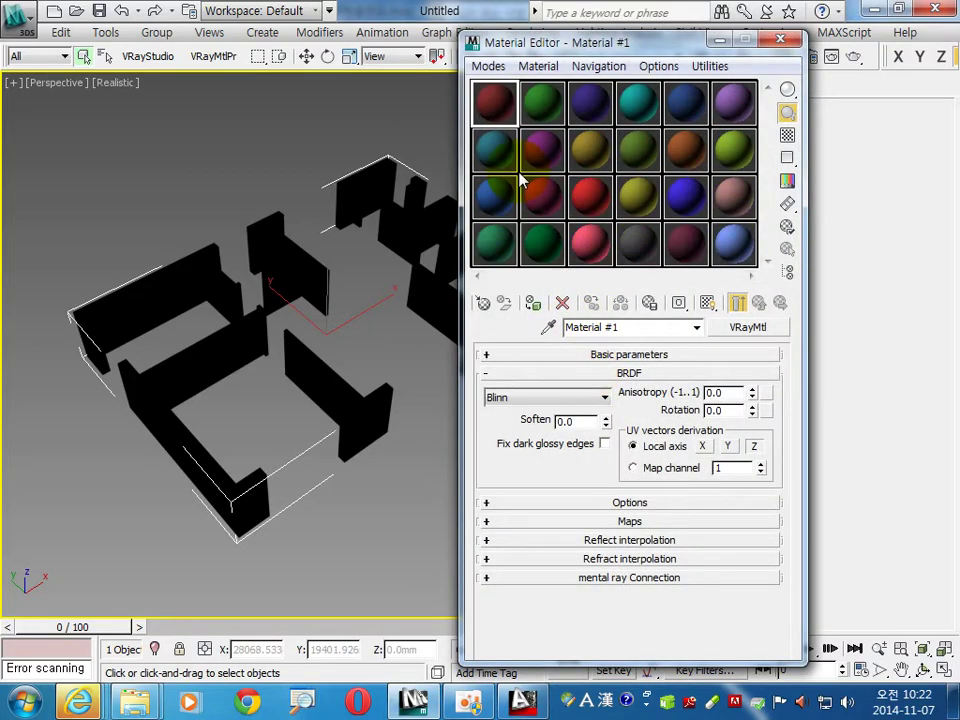
left_click_drag(621, 327, 491, 330)
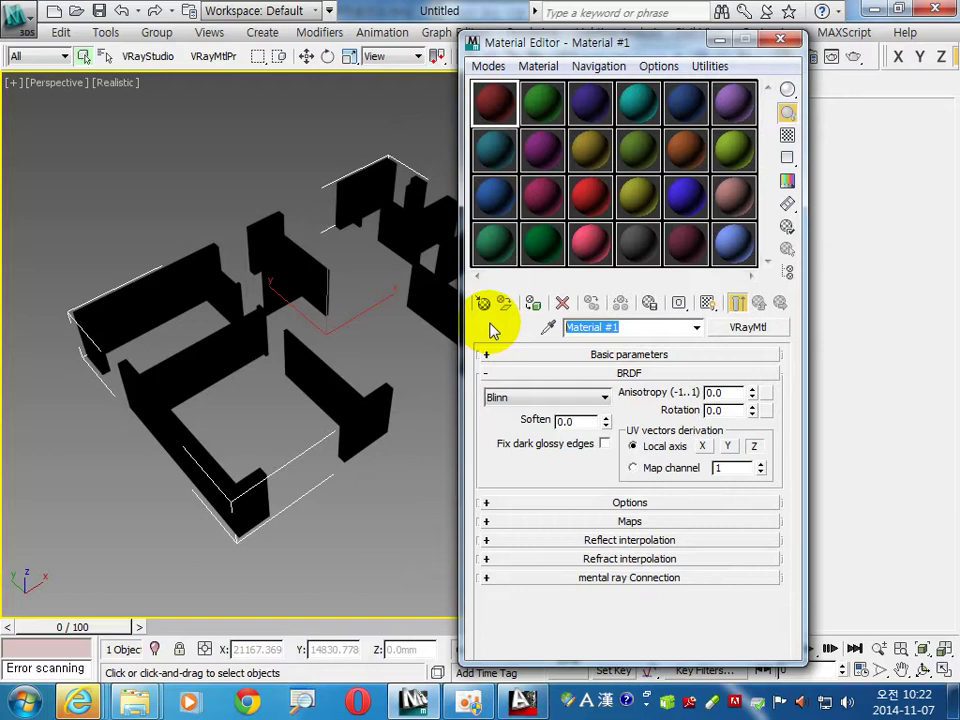
type("ㅂ")
type("ㅊ")
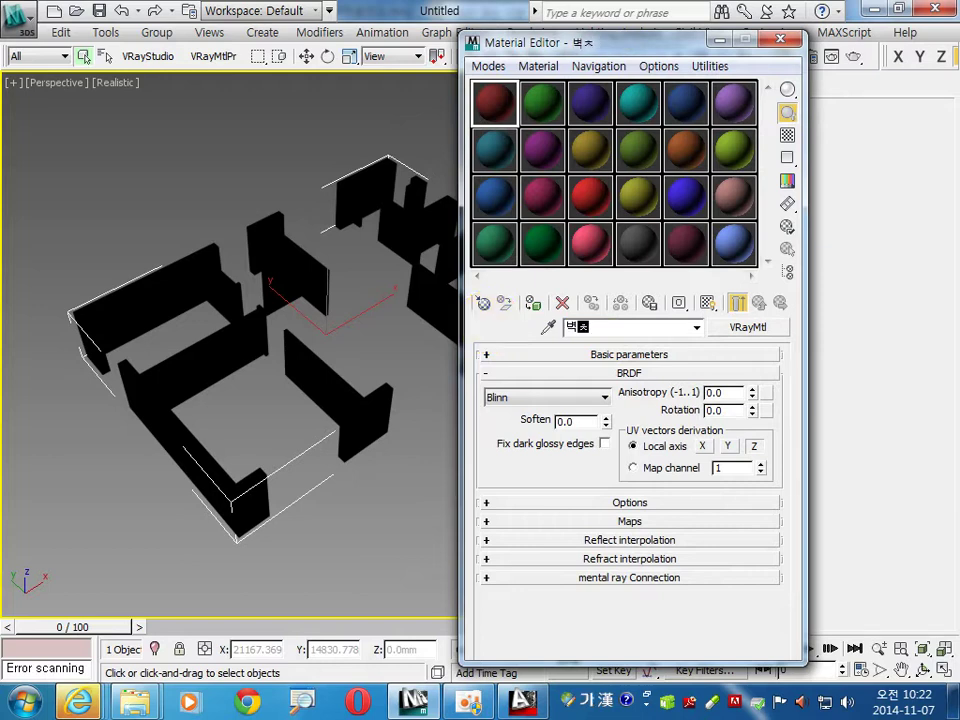
left_click(575, 356)
left_click(580, 447)
left_click_drag(535, 115, 535, 250)
left_click(398, 118)
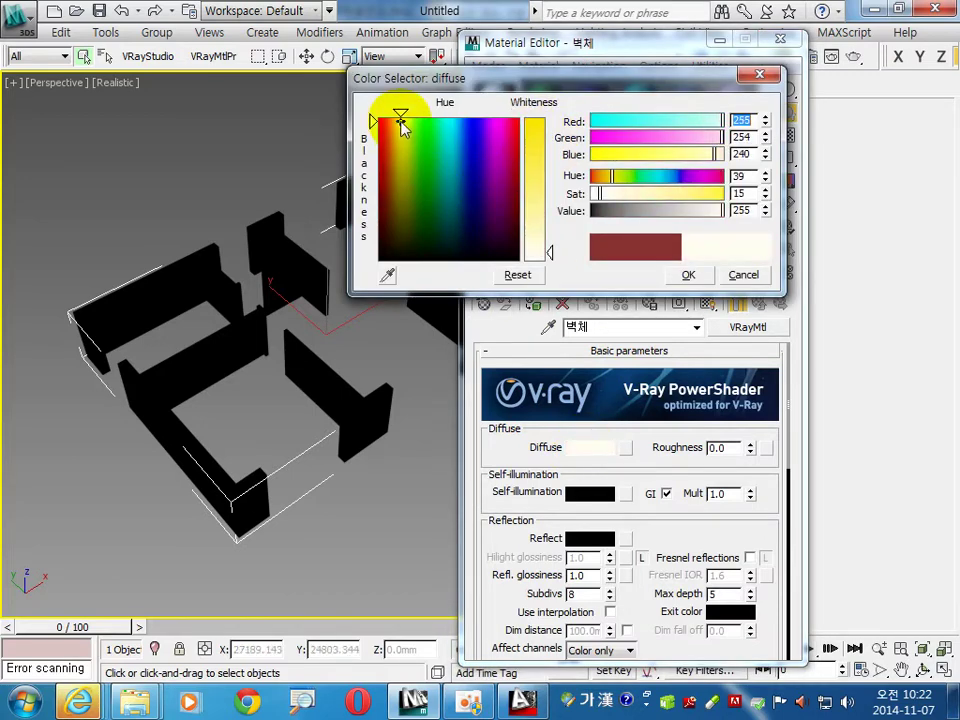
left_click(688, 274)
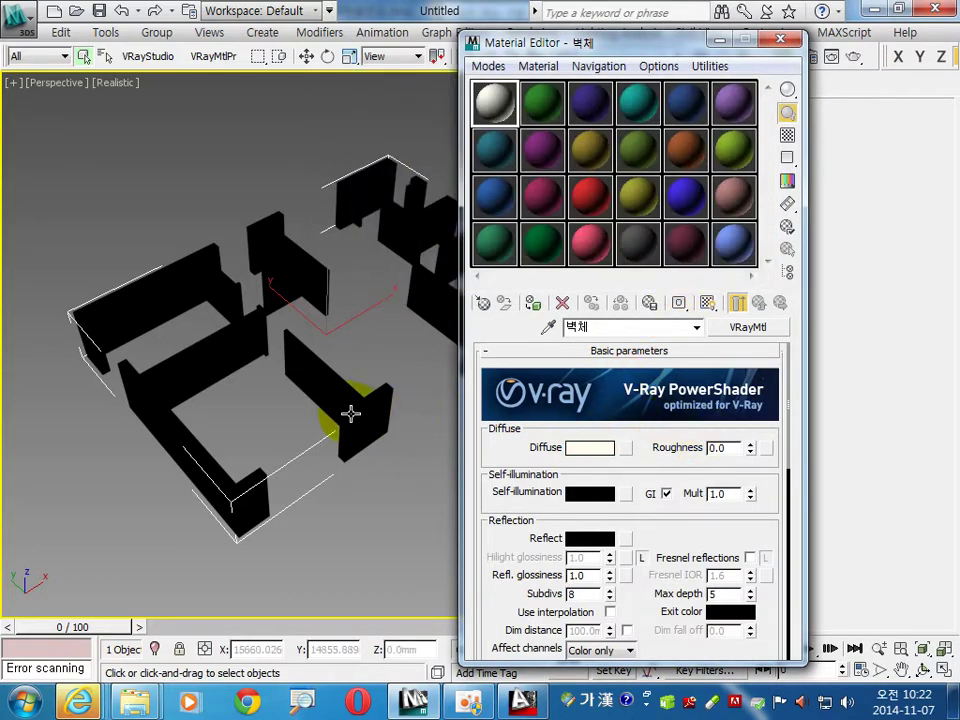
- Assign the 벽체 material to the walls and close the material editor
left_click(532, 302)
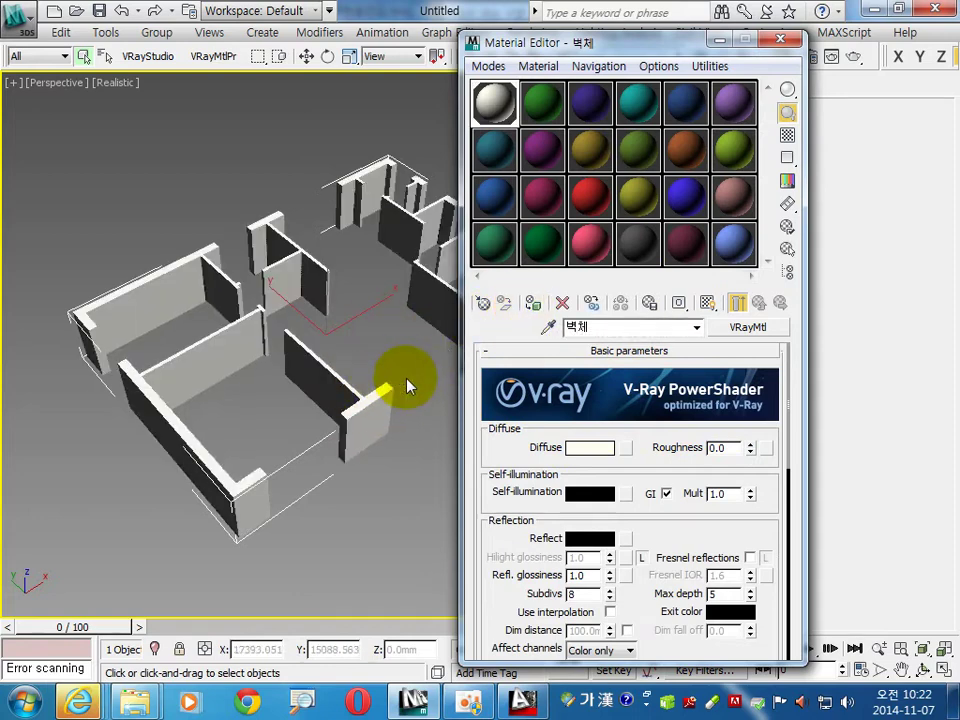
left_click(780, 40)
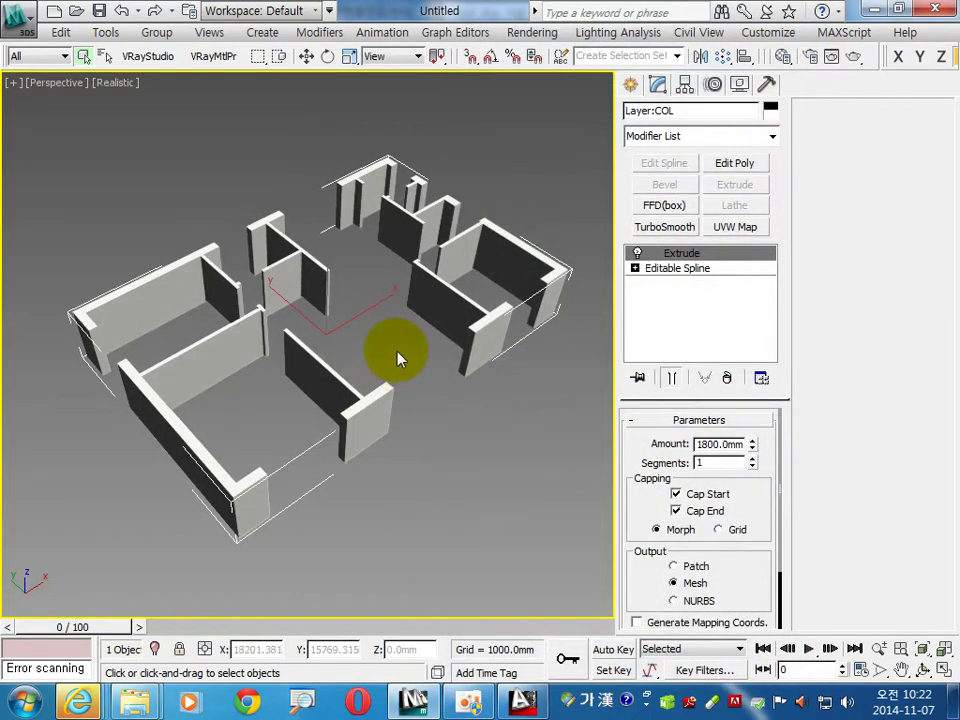
left_click(406, 360)
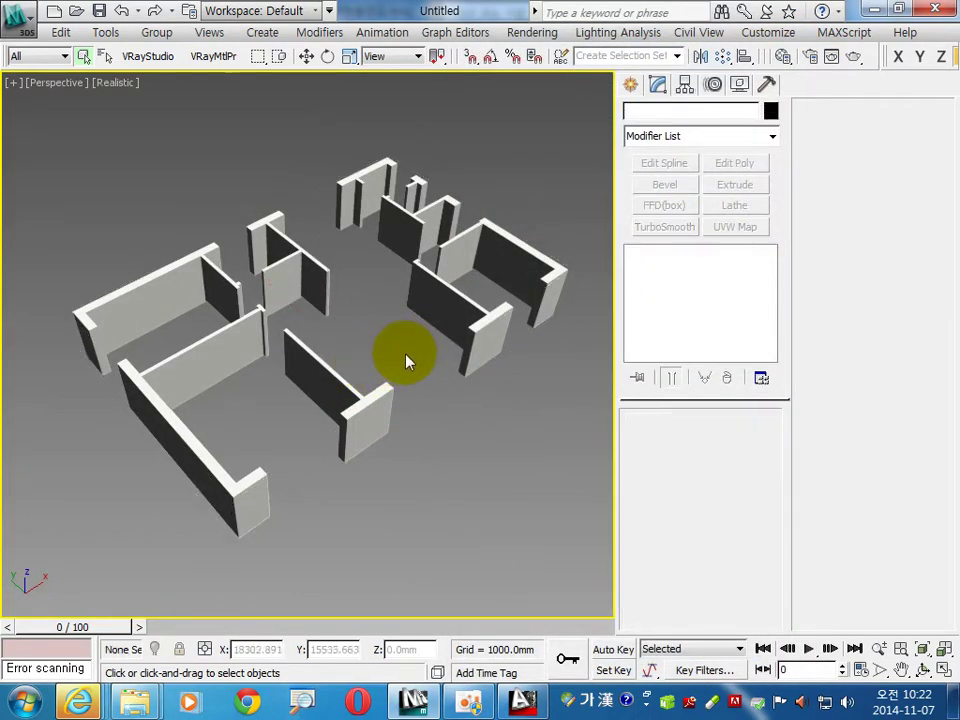
left_click(375, 400)
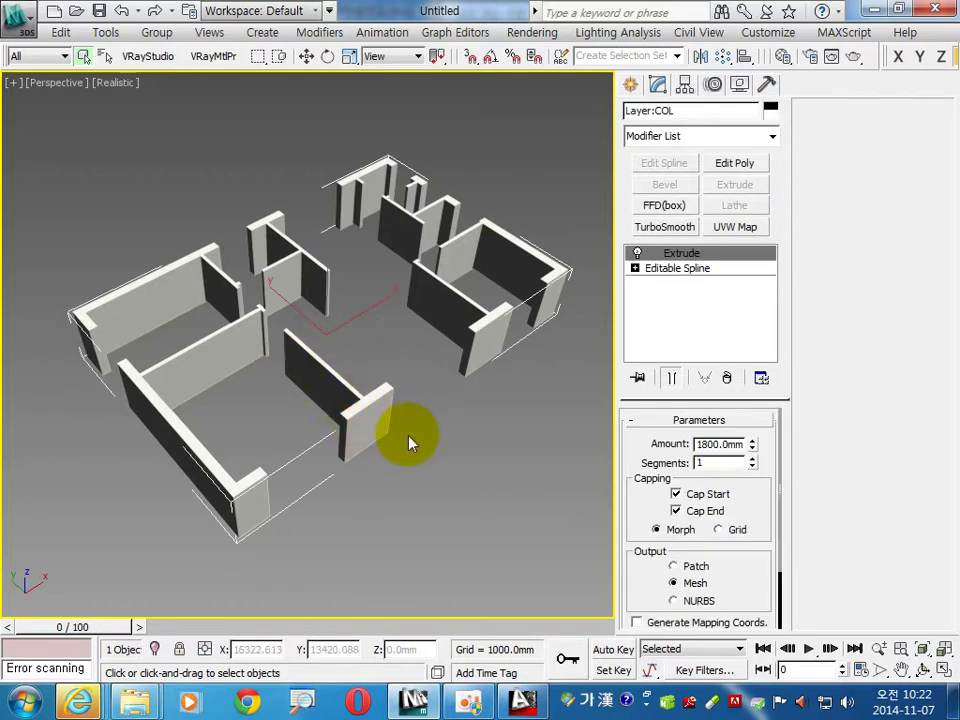
left_click(408, 444)
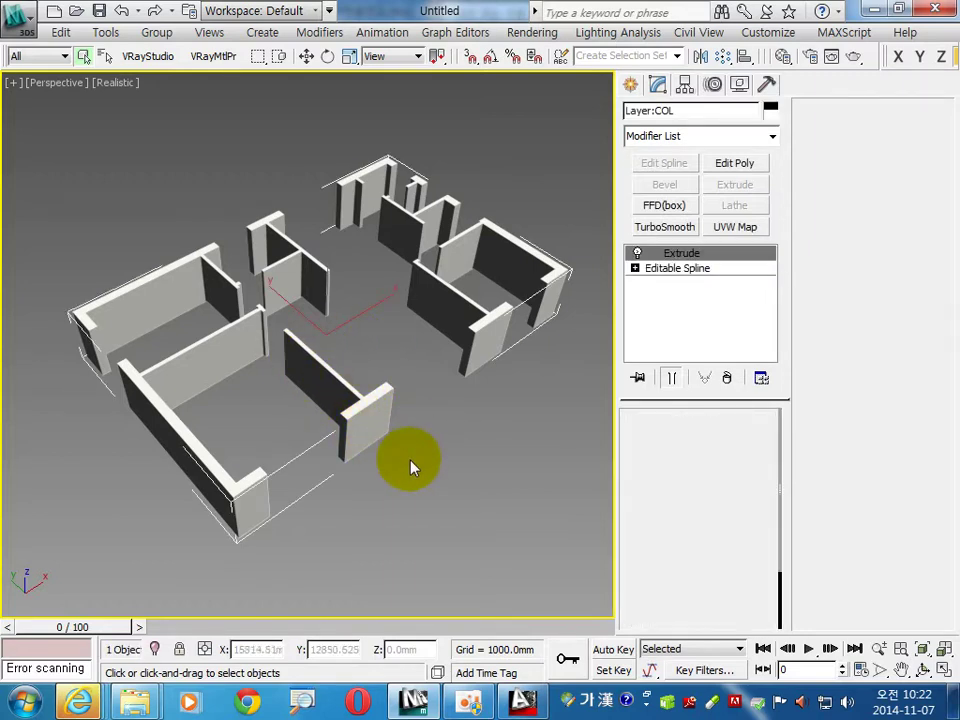
- Undo the last view pan and turn on Edged Faces with Realistic shading
left_click(14, 84)
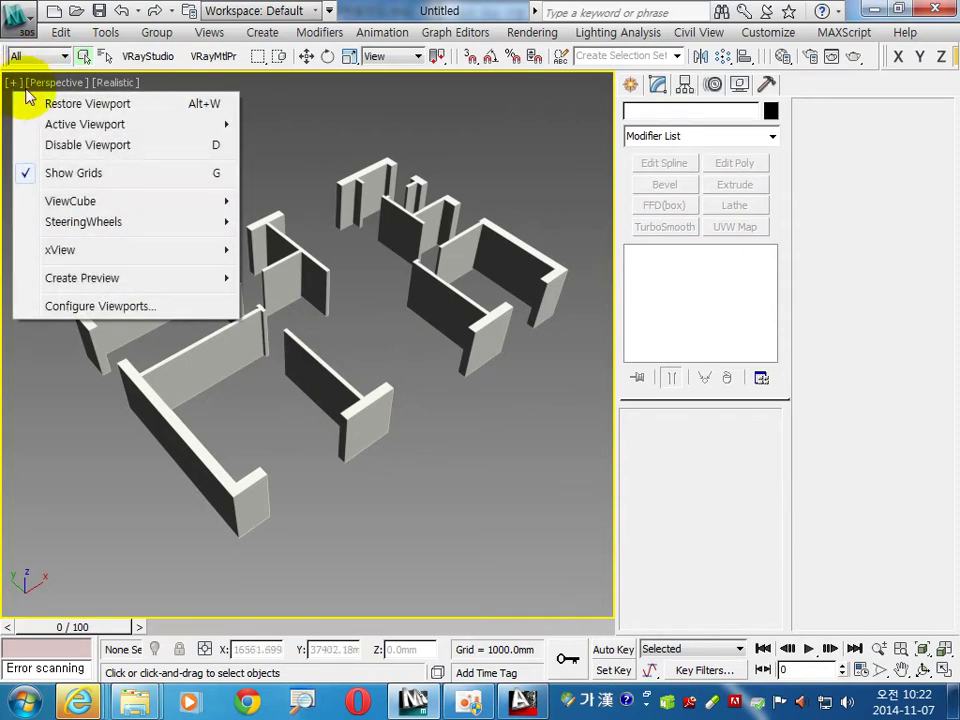
left_click(57, 86)
left_click(57, 86)
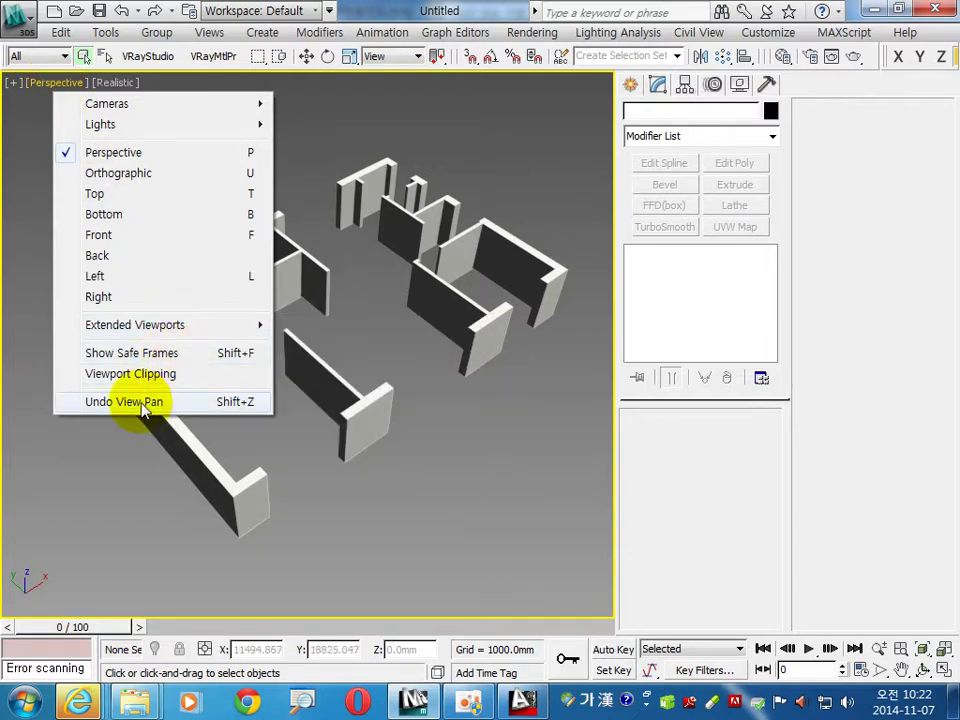
left_click(143, 403)
left_click(117, 84)
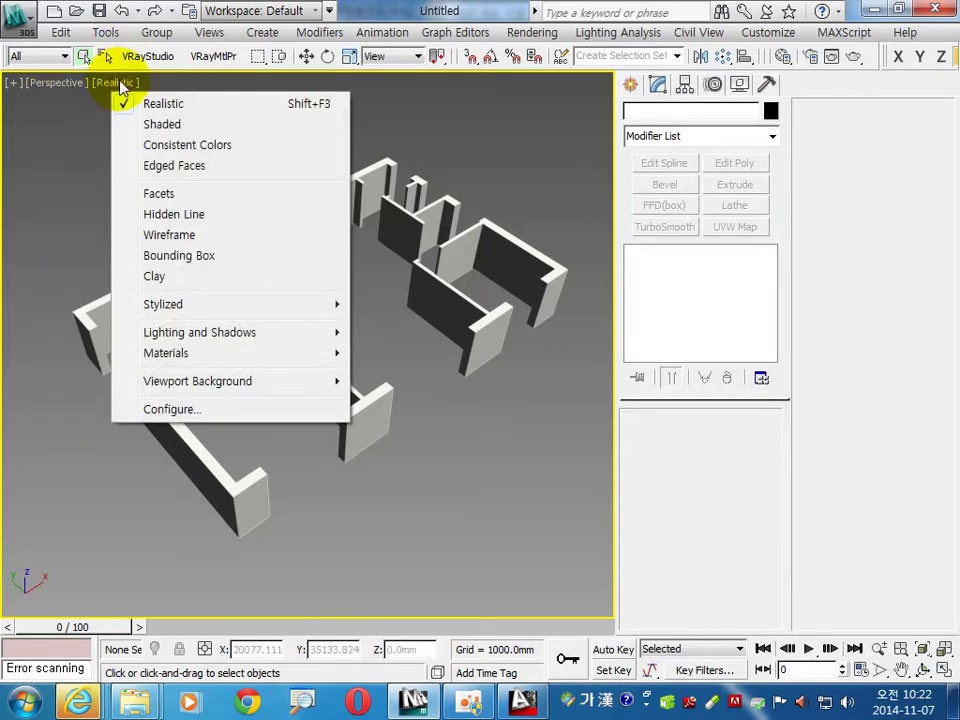
left_click(178, 166)
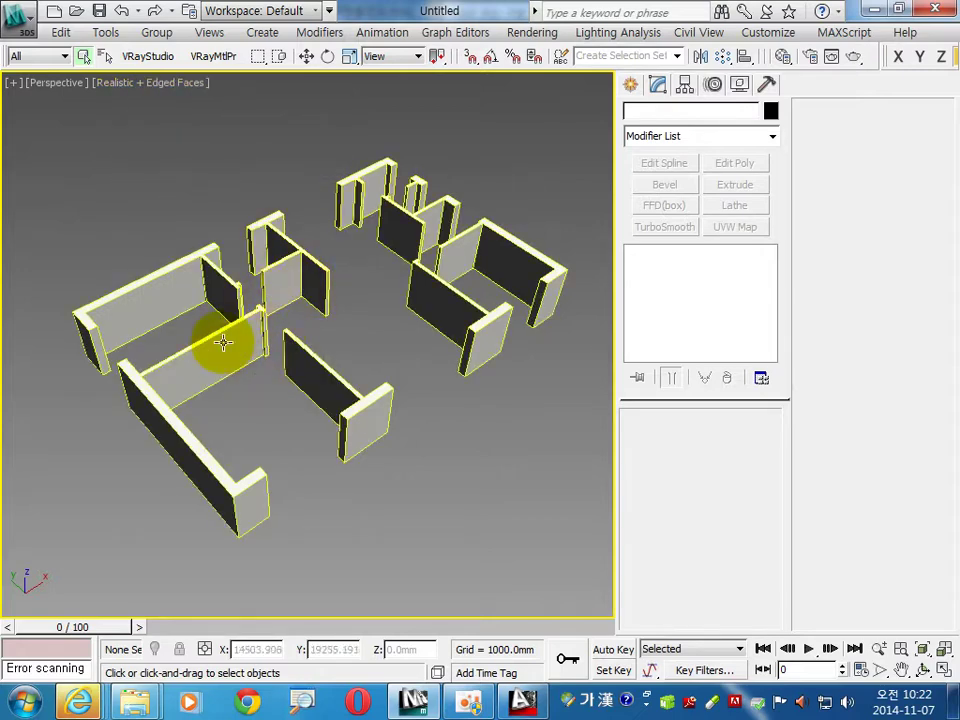
- Orbit and zoom to inspect the shaded walls, then select all of them
left_click(395, 400)
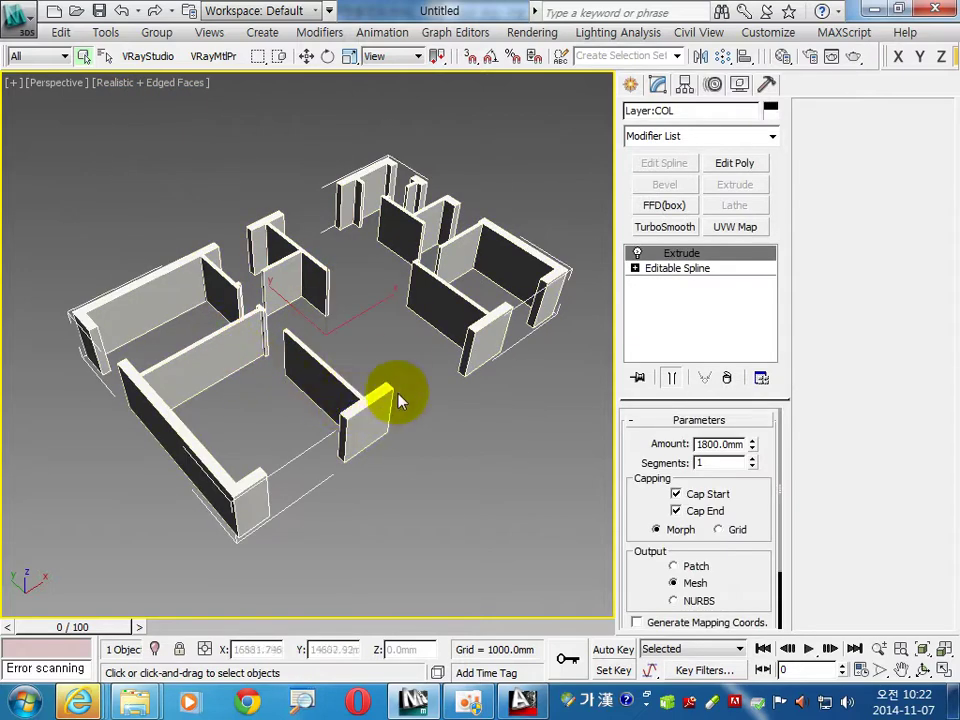
left_click(386, 339)
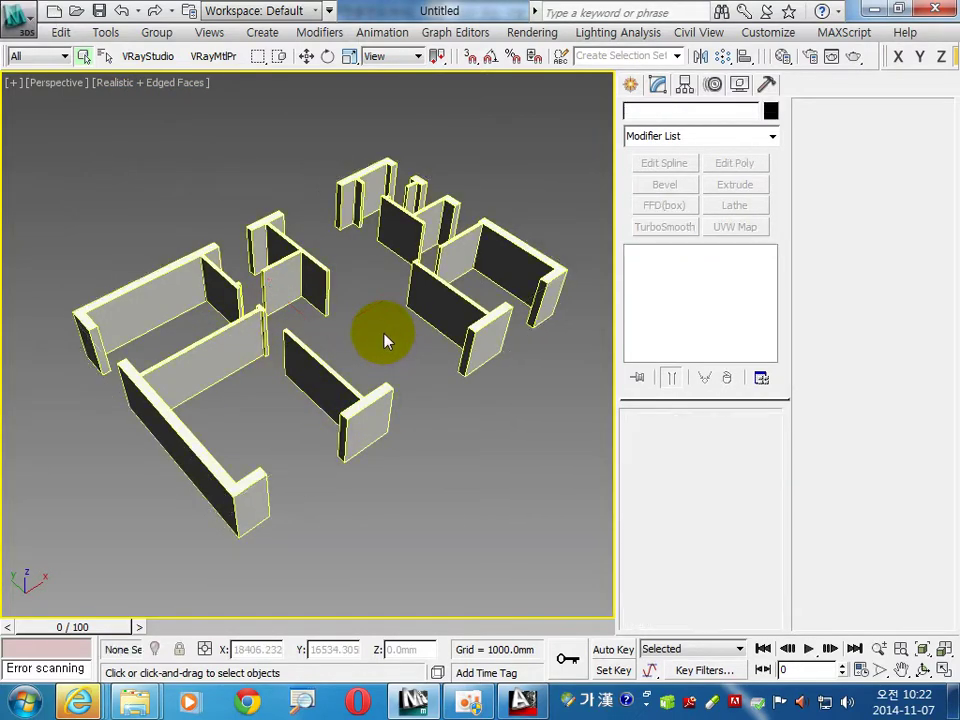
left_click(255, 330)
mouse_move(343, 392)
middle_mouse_down("alt")
mouse_move(285, 452)
mouse_move(317, 418)
mouse_move(284, 337)
middle_mouse_up("alt")
scroll(242, 400, "up", 3)
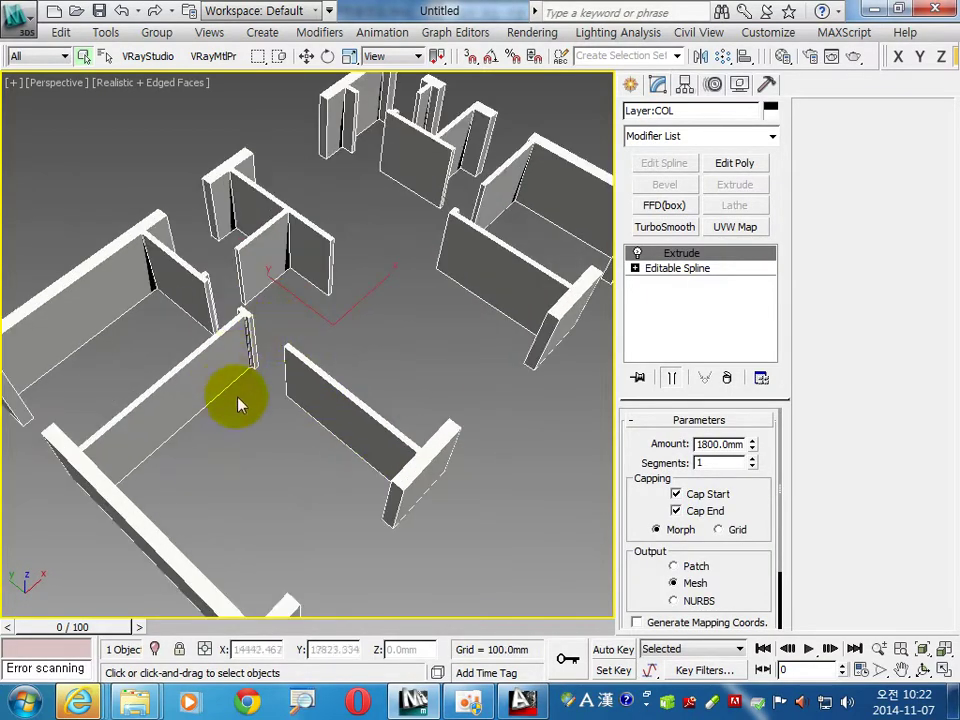
scroll(253, 378, "down", 3)
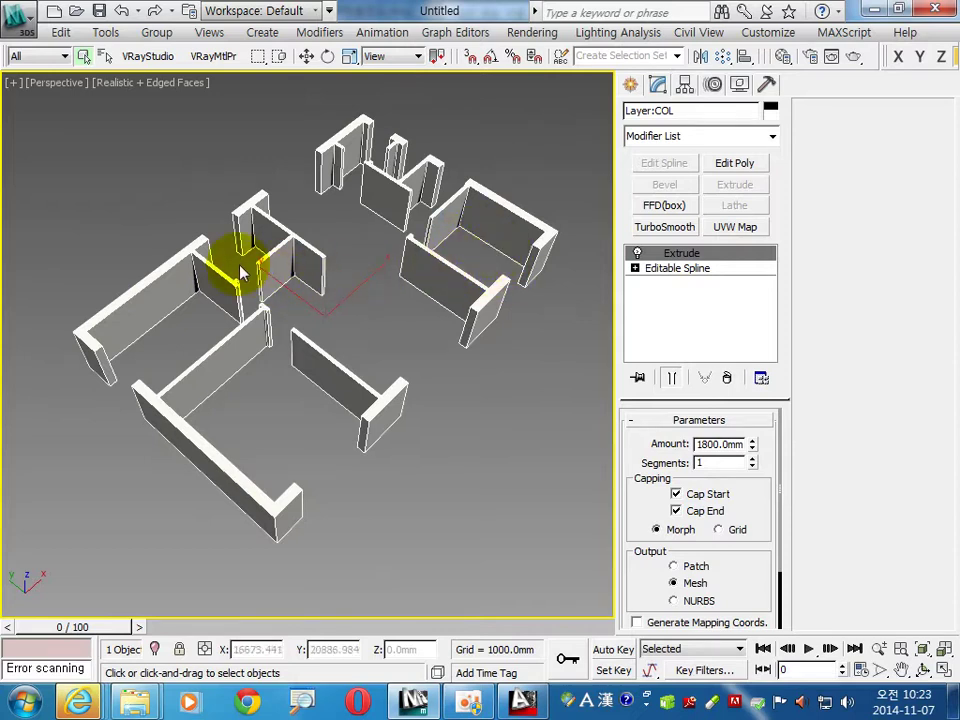
key("ctrl+a")
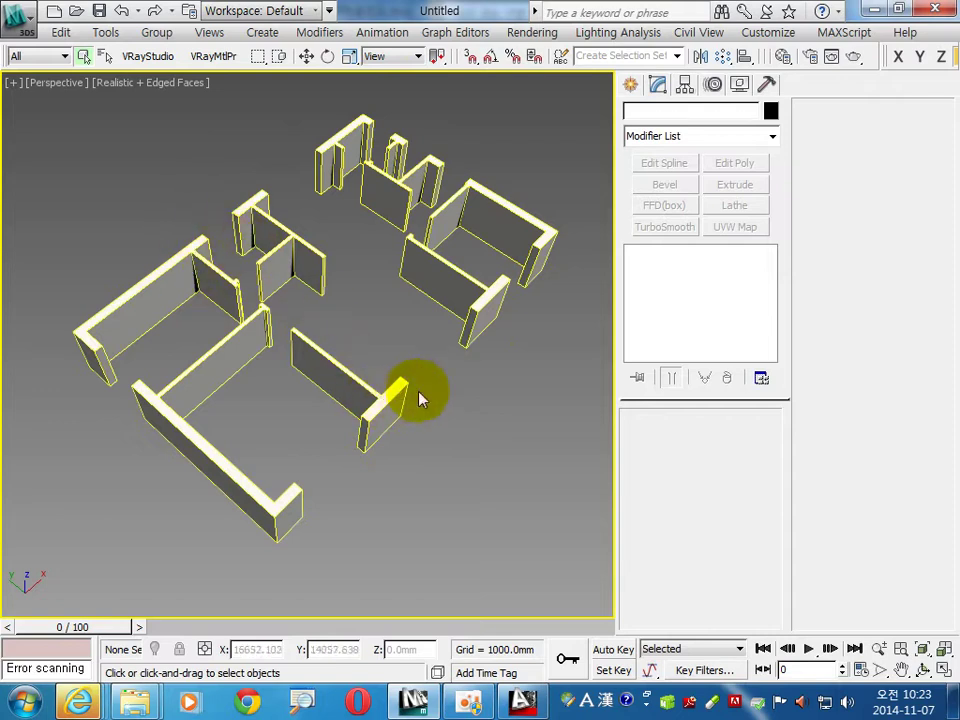
- Restore the four-viewport layout with Top active and enable 2.5D vertex-only snapping
left_click(944, 670)
left_click(238, 325)
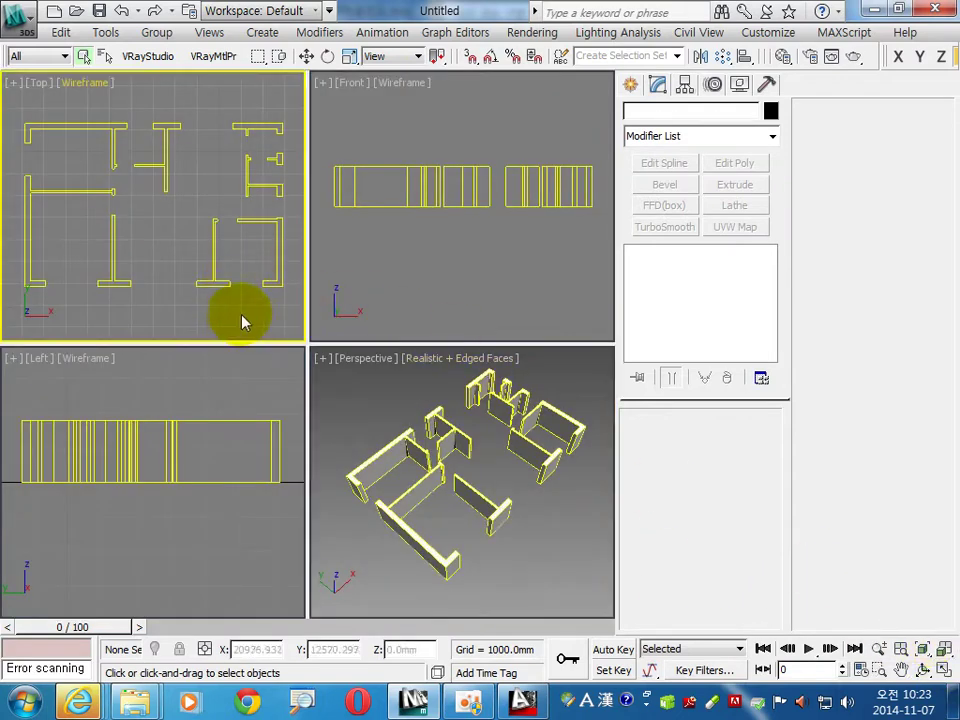
left_click_drag(470, 60, 470, 80)
right_click(470, 60)
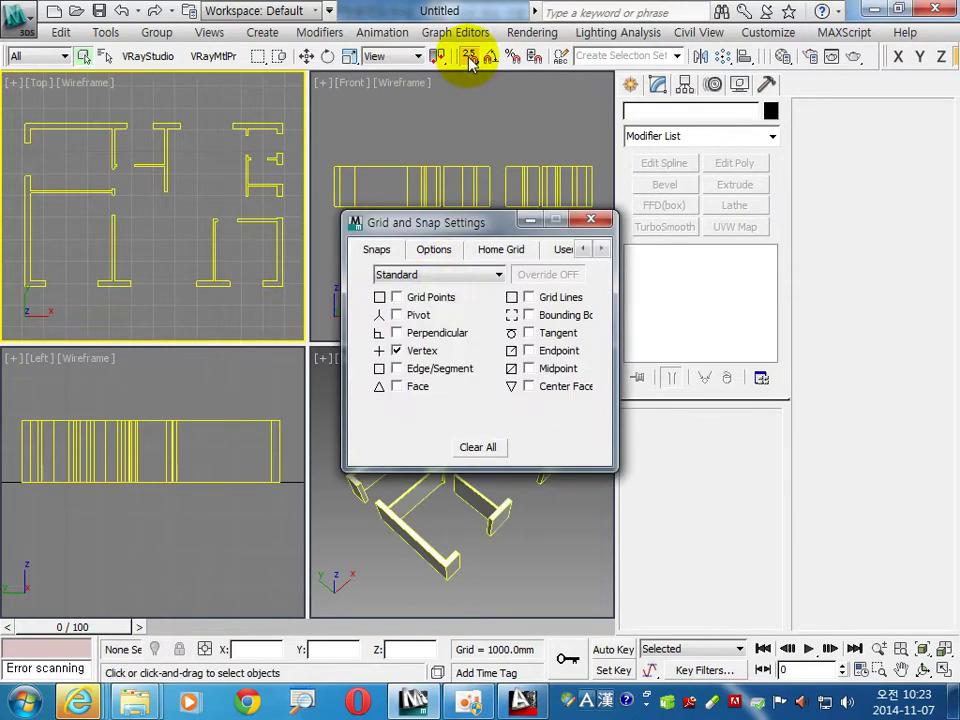
left_click(590, 224)
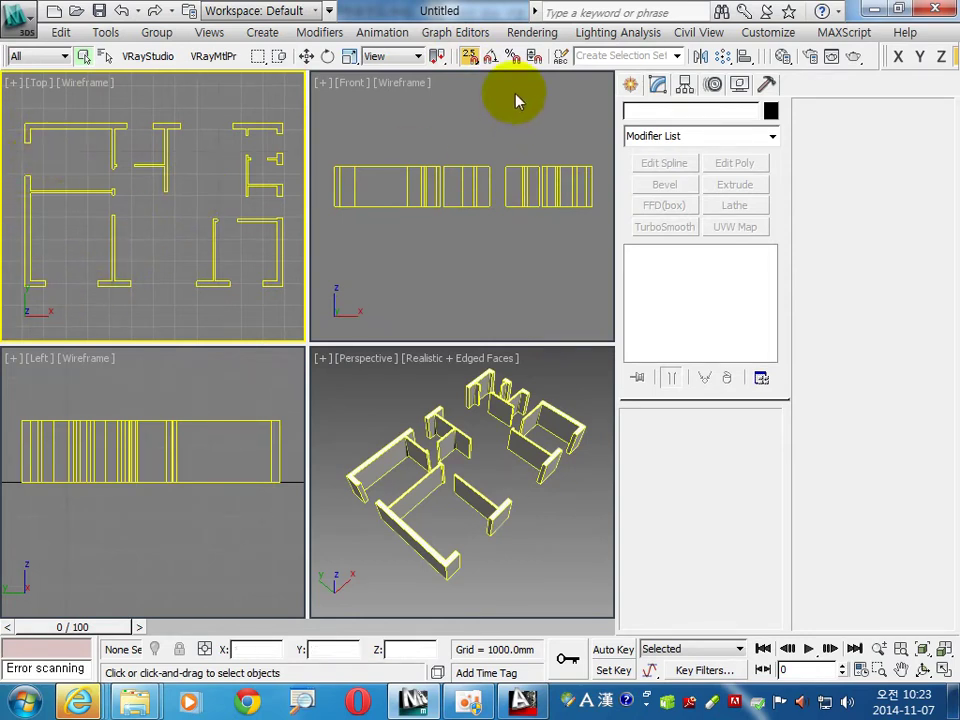
left_click(630, 88)
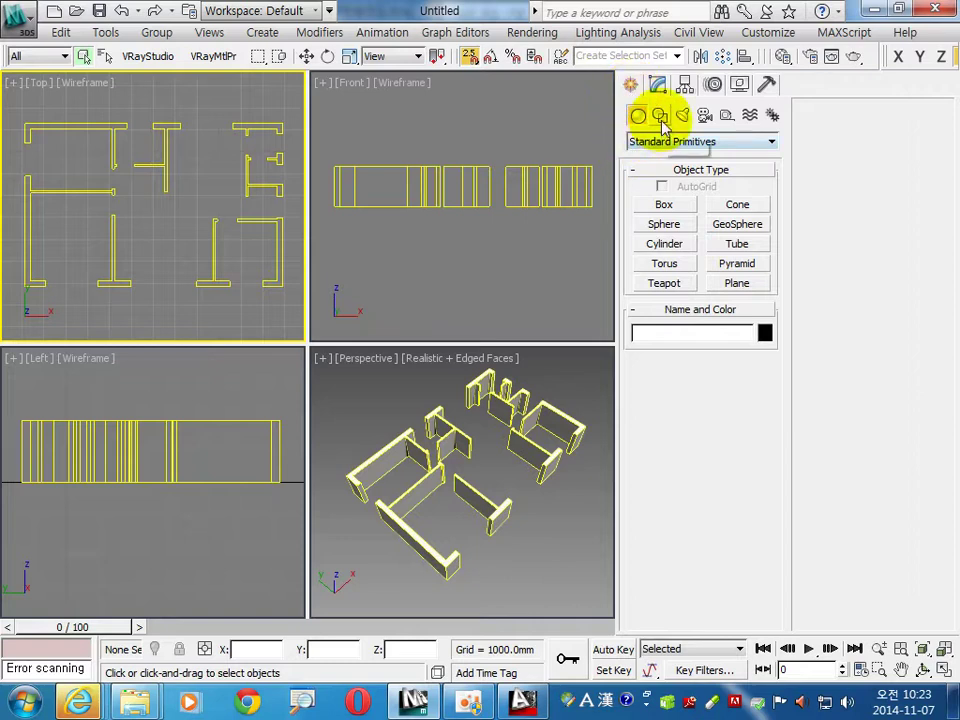
- Trace snapped 1500×250 and 250×1200mm rectangles across the first door openings in Top view
left_click(660, 115)
left_click(738, 222)
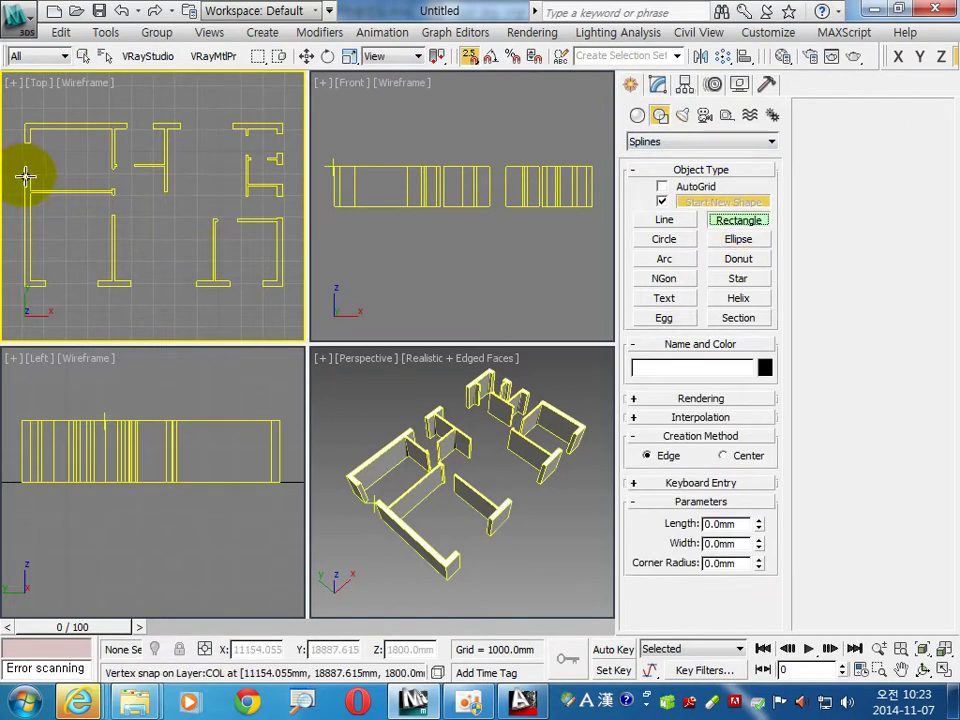
left_click_drag(25, 178, 32, 150)
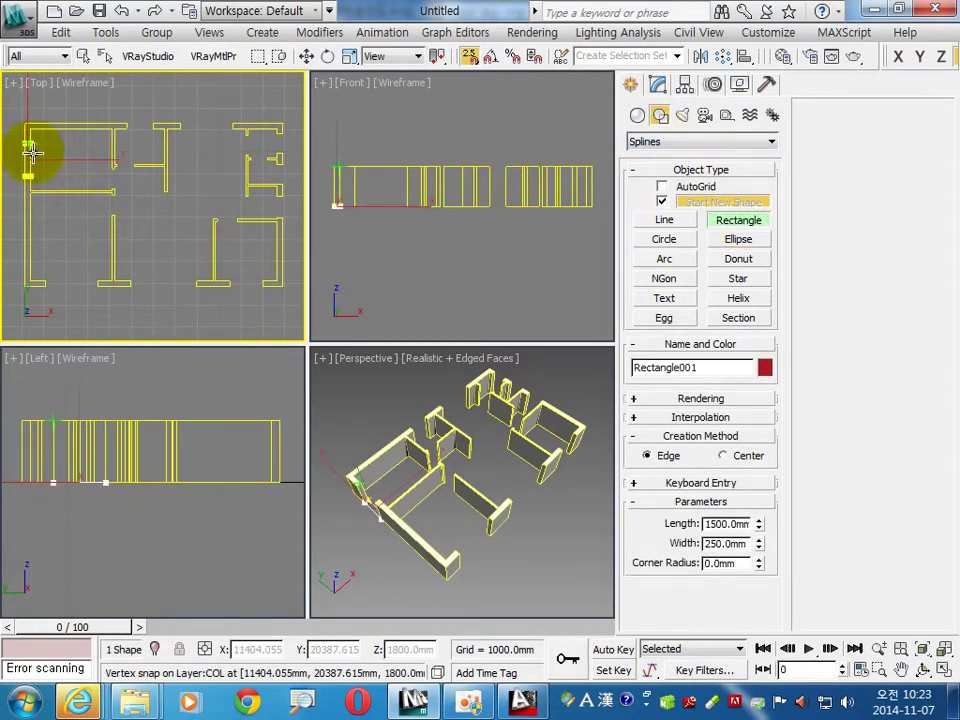
scroll(403, 521, "up", 1)
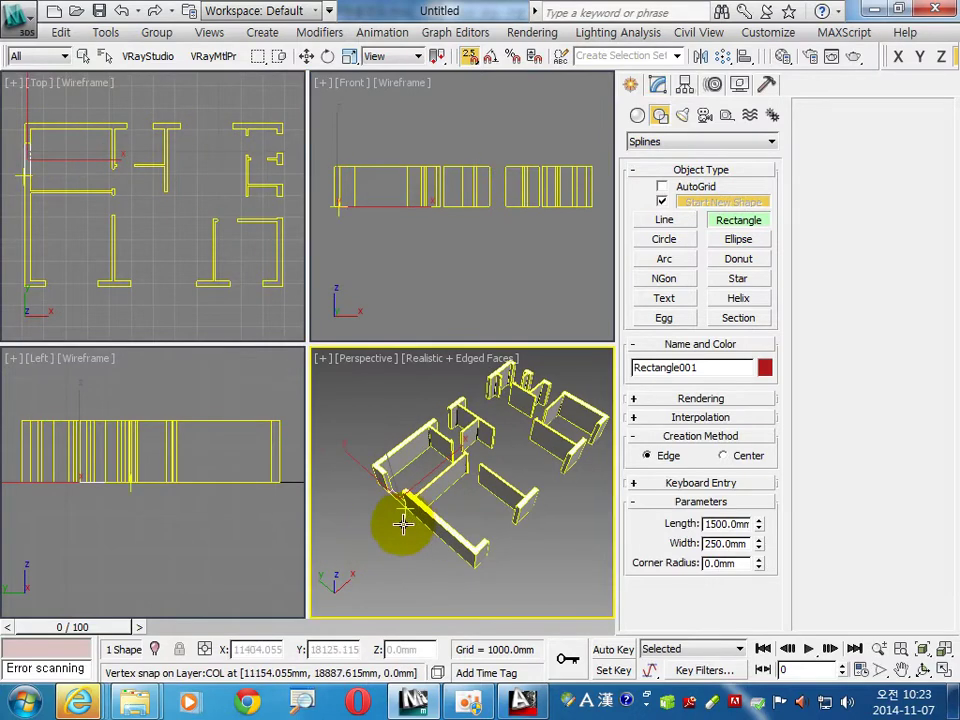
scroll(405, 516, "up", 5)
middle_click_drag(405, 516, 621, 461, "alt")
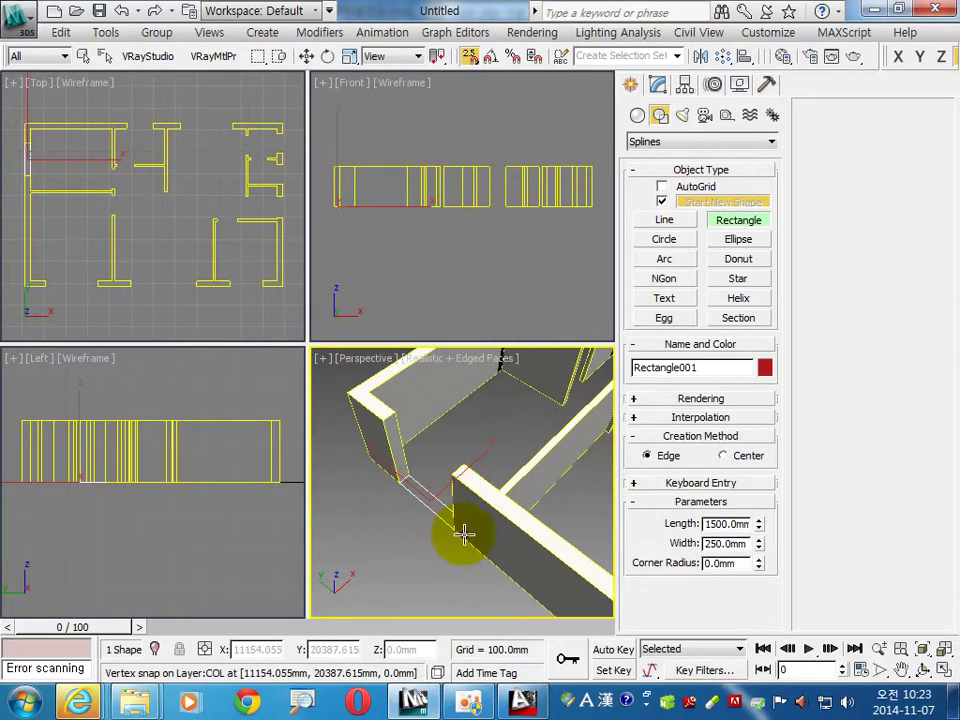
middle_click_drag(185, 236, 106, 174)
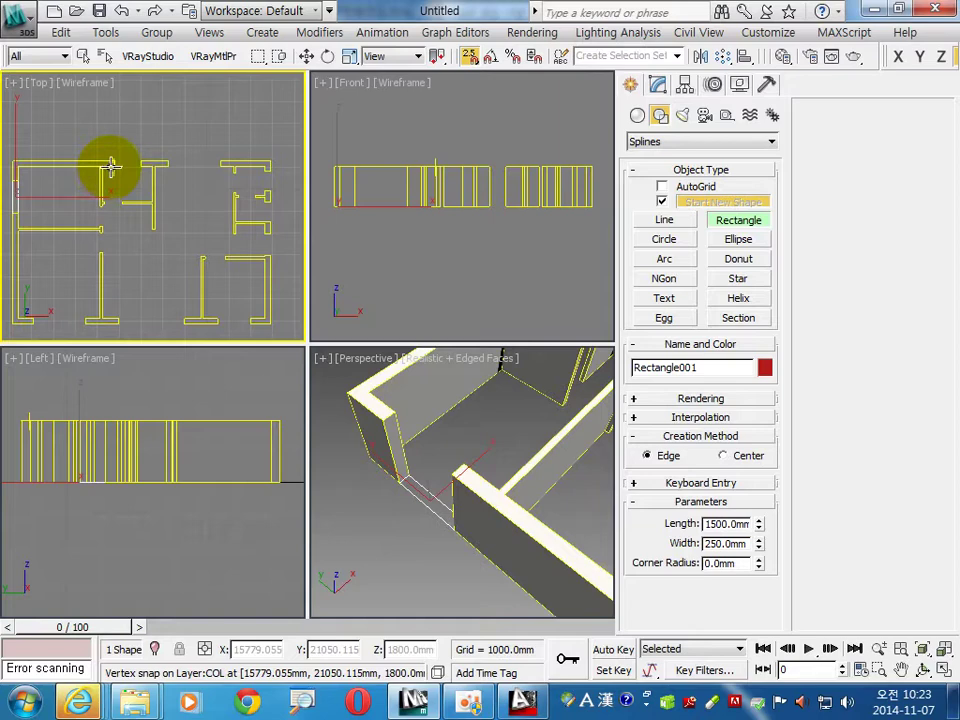
left_click_drag(111, 167, 130, 160)
- Draw a snapped 900×250mm rectangle across another opening and stop drawing rectangles
scroll(175, 187, "up", 2)
scroll(220, 196, "up", 2)
scroll(210, 182, "up", 2)
scroll(160, 210, "up", 2)
left_click(241, 199)
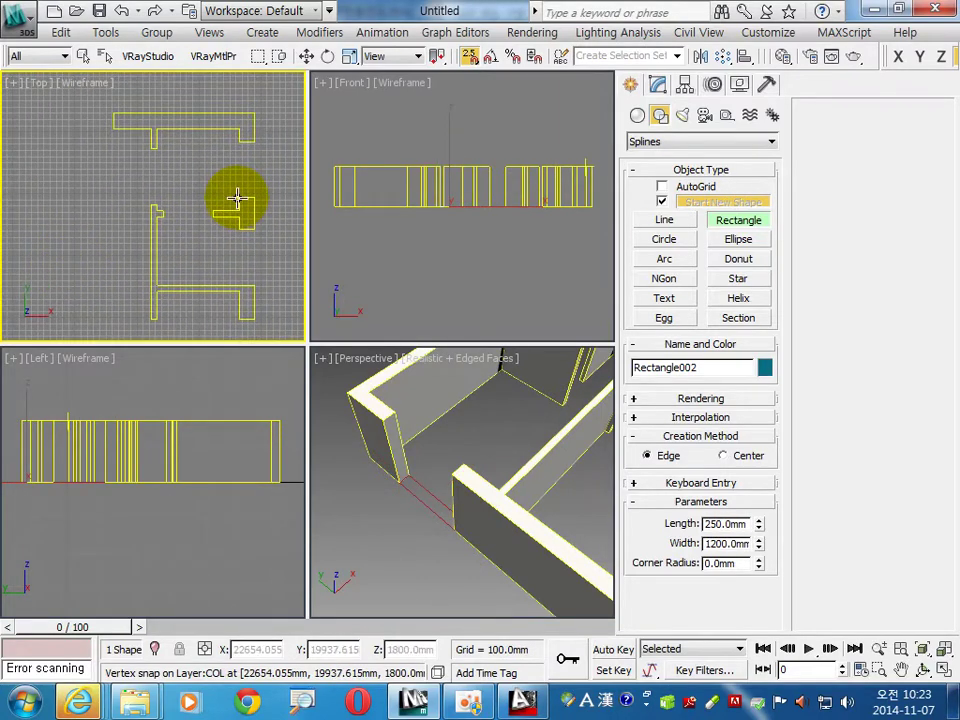
left_click_drag(246, 146, 272, 306)
middle_click_drag(272, 306, 257, 246)
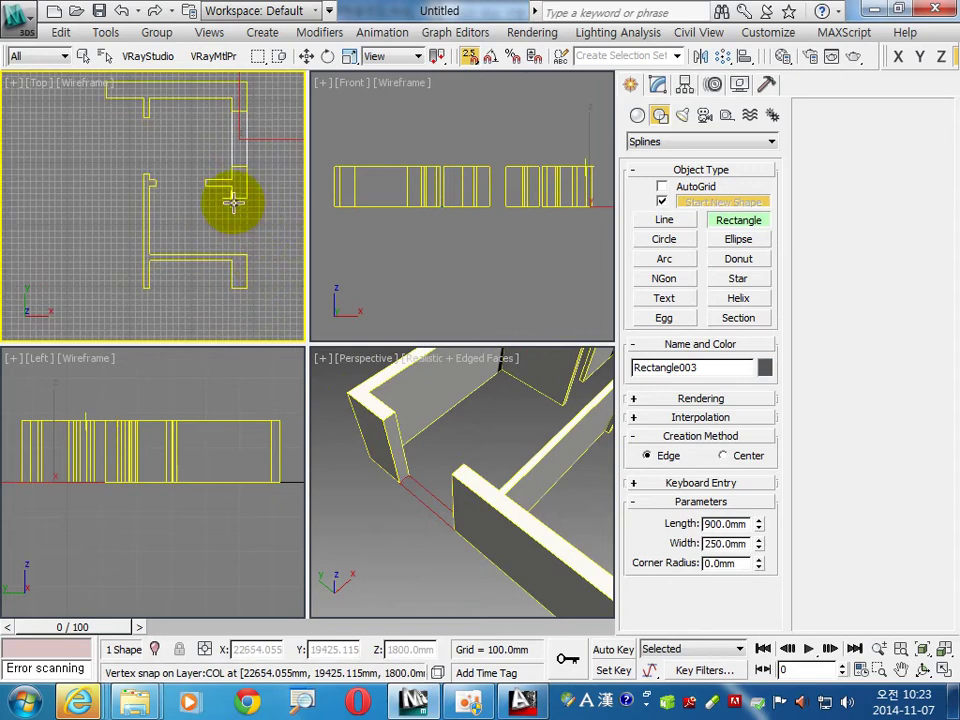
left_click(236, 223)
right_click(224, 218)
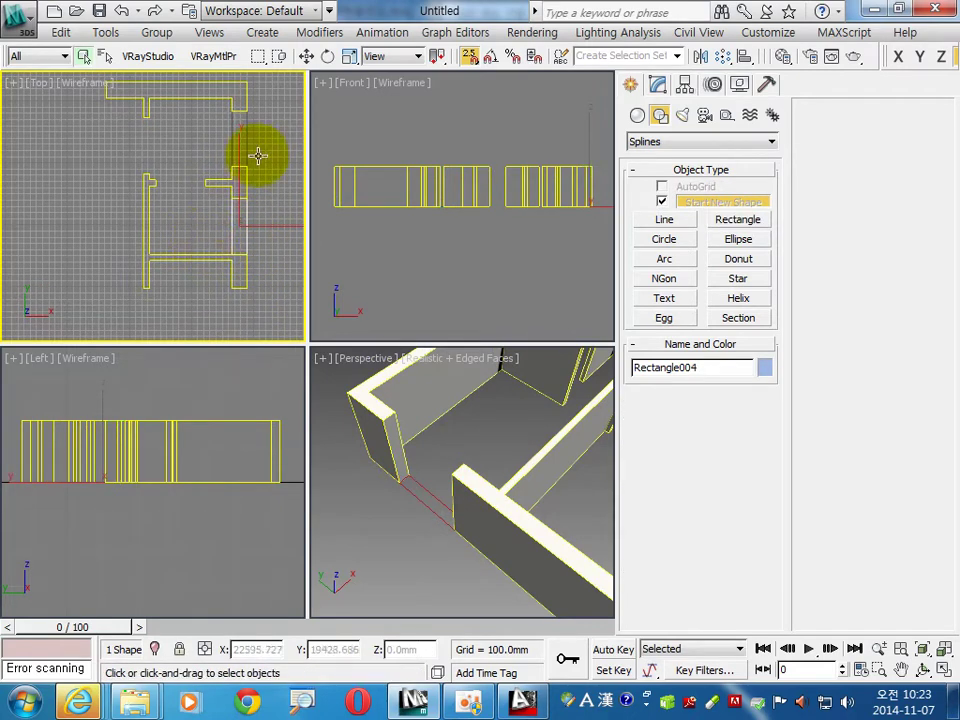
- Zoom out to the left-hand walls and maximize the Perspective view
scroll(186, 270, "down", 2)
scroll(176, 278, "down", 3)
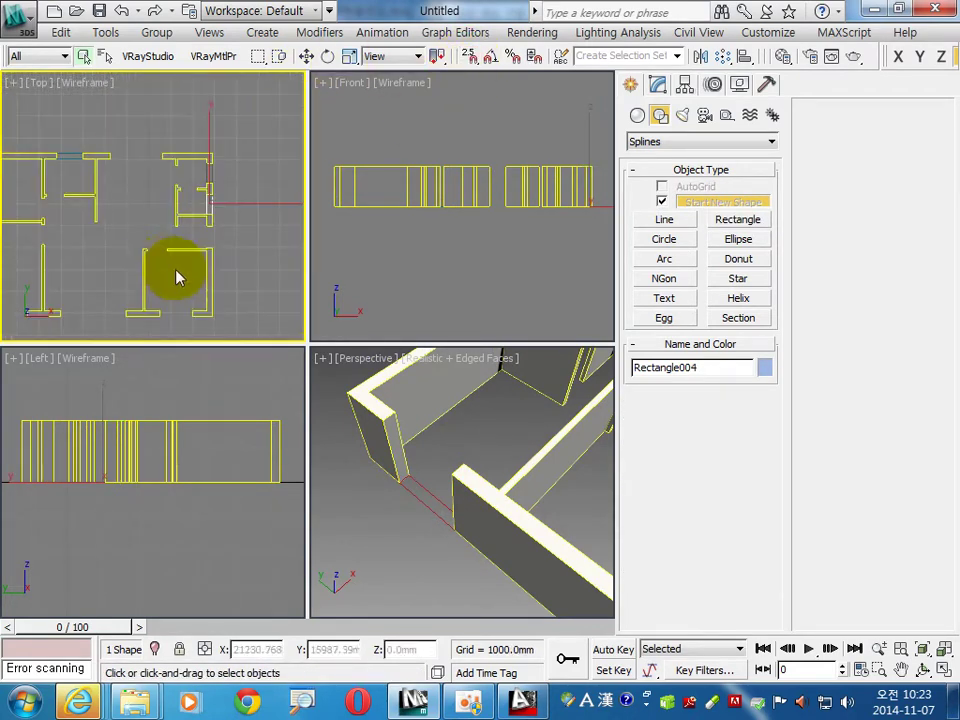
middle_click_drag(195, 257, 268, 236)
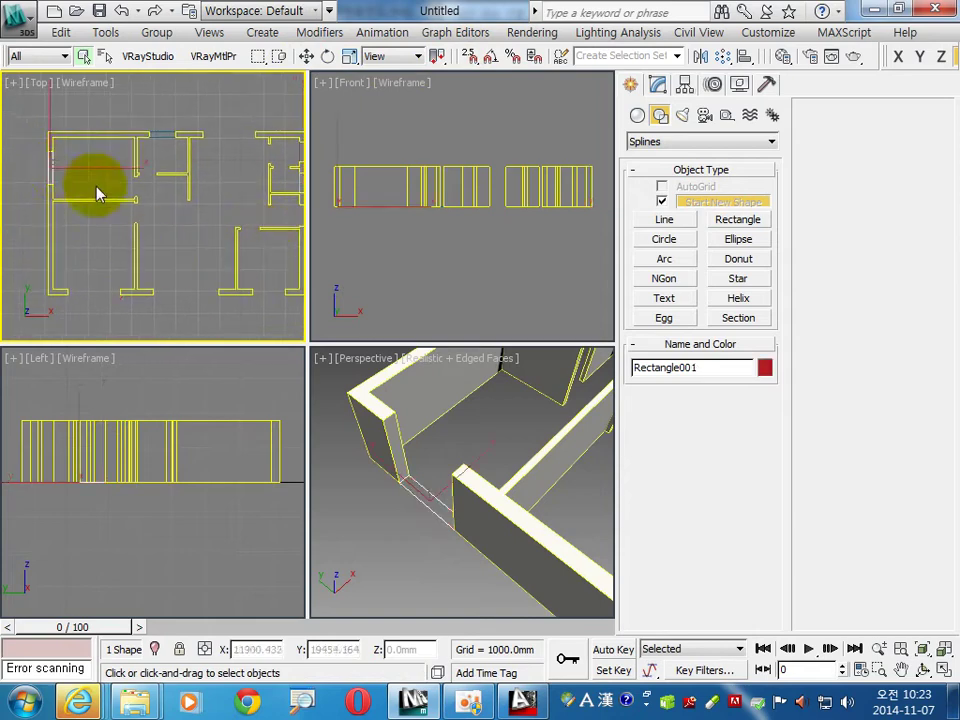
scroll(418, 514, "down", 2)
left_click(943, 667)
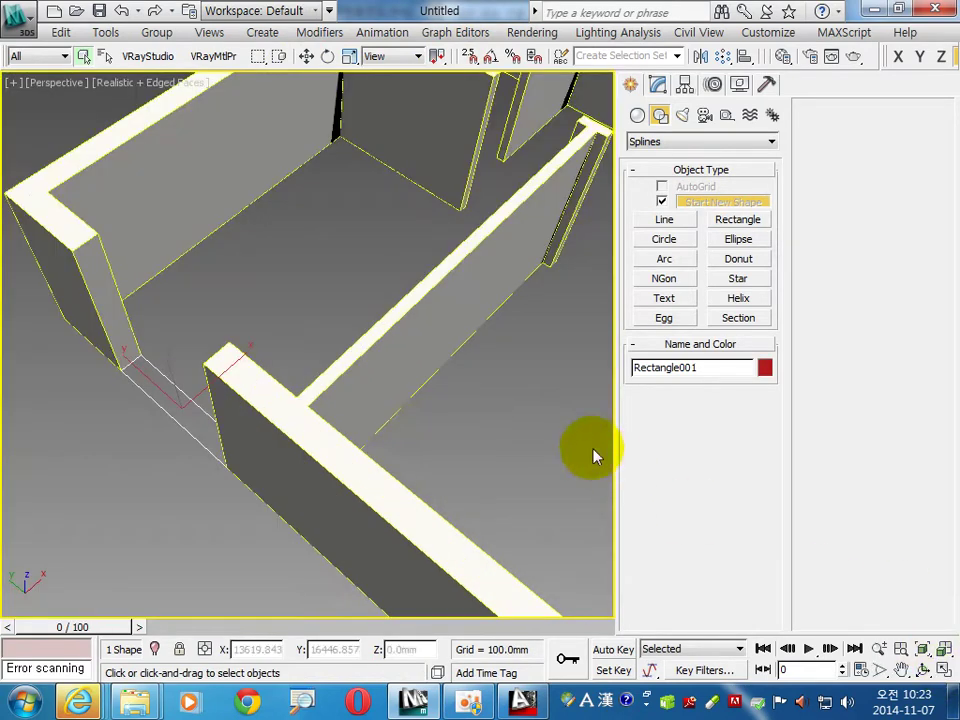
- Extrude Rectangle001, Rectangle003 and Rectangle004 into 1000mm-high solid blocks
left_click(658, 84)
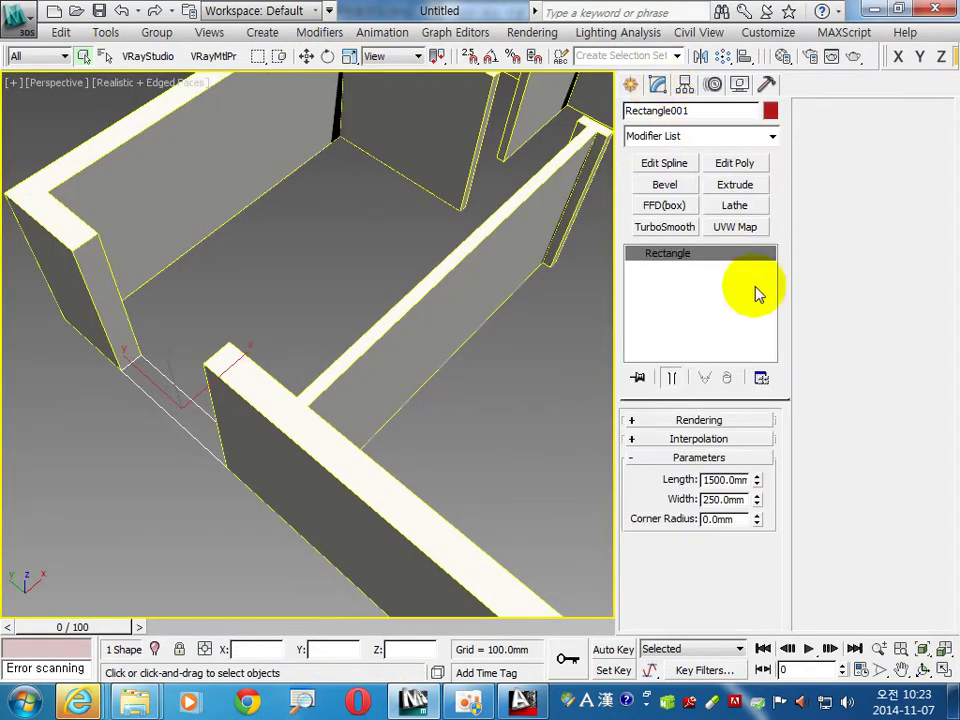
left_click(736, 186)
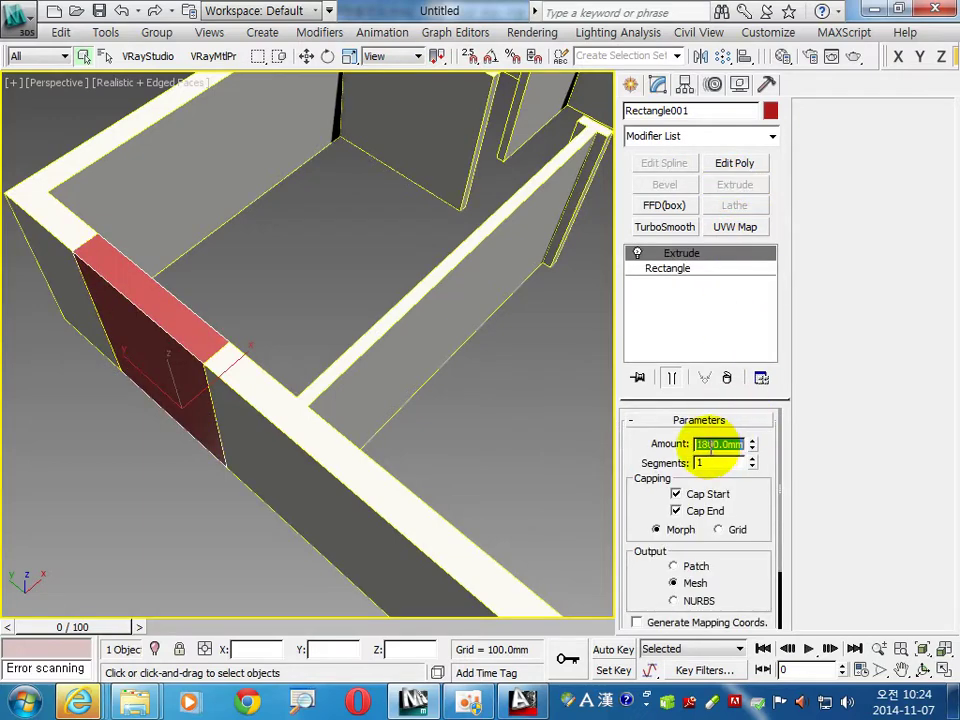
type("1")
key("Return")
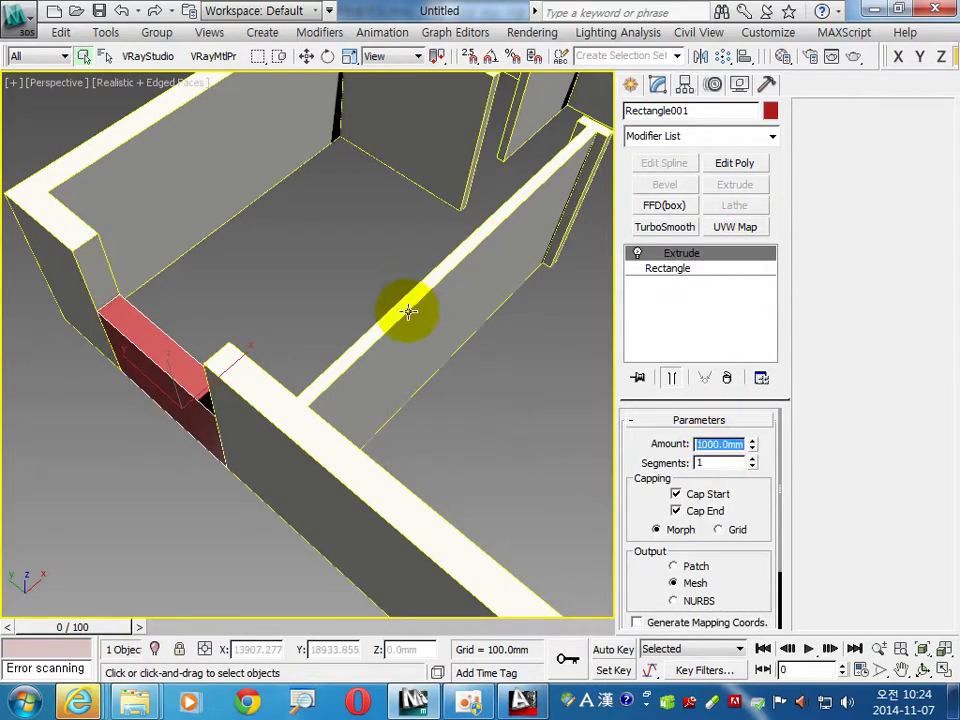
scroll(413, 294, "down", 2)
scroll(257, 450, "down", 3)
middle_click_drag(435, 348, 311, 529)
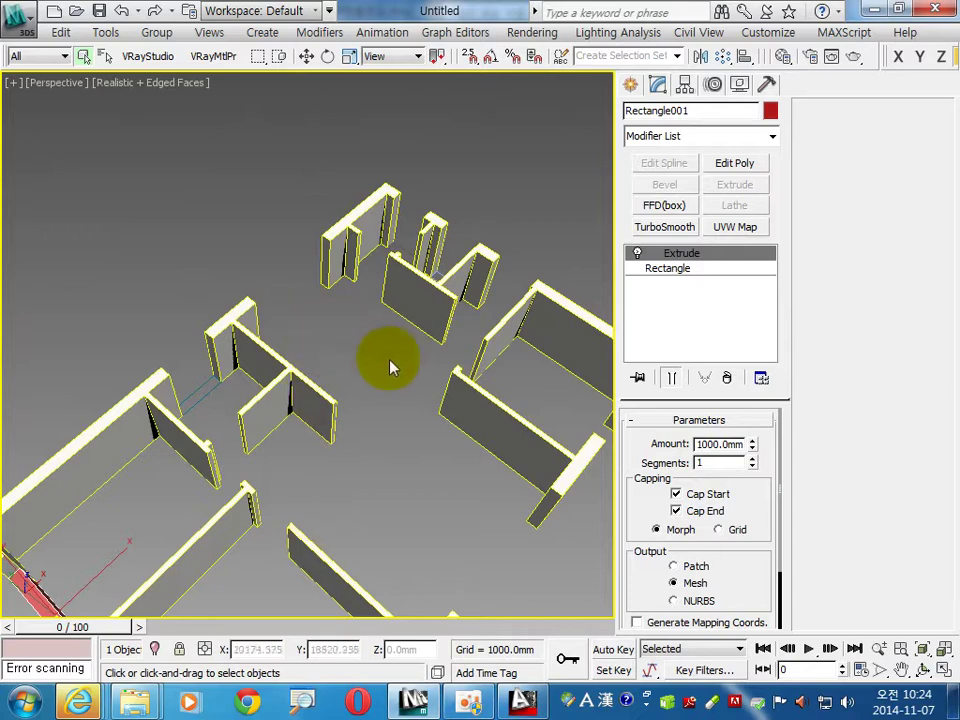
left_click(392, 364)
middle_click_drag(439, 304, 335, 462)
scroll(335, 462, "up", 2)
left_click(370, 392)
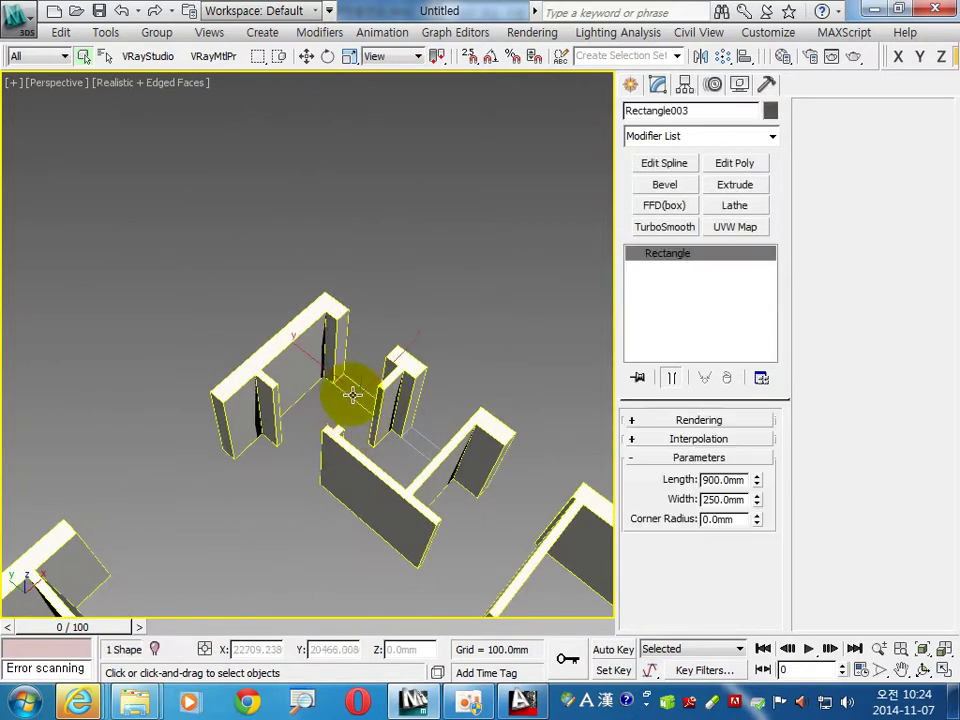
left_click(728, 190)
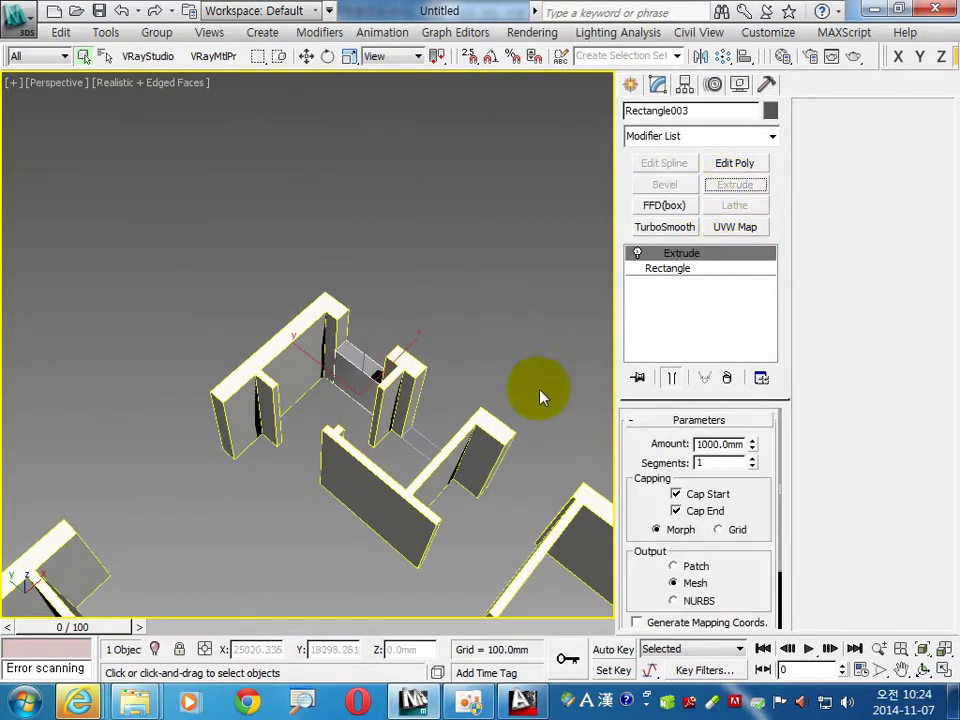
left_click(422, 452)
left_click(728, 190)
- Extrude Rectangle002 into a 1400mm-high block
mouse_move(339, 561)
middle_mouse_down()
mouse_move(525, 289)
mouse_move(463, 317)
mouse_move(295, 470)
middle_mouse_up()
left_click(279, 455)
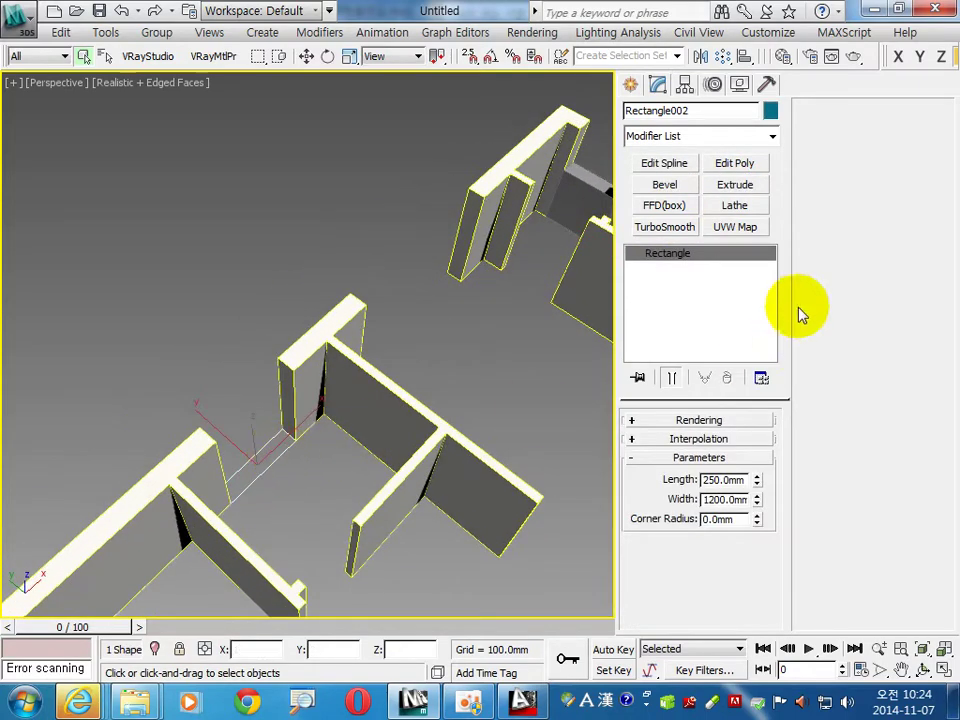
left_click(738, 190)
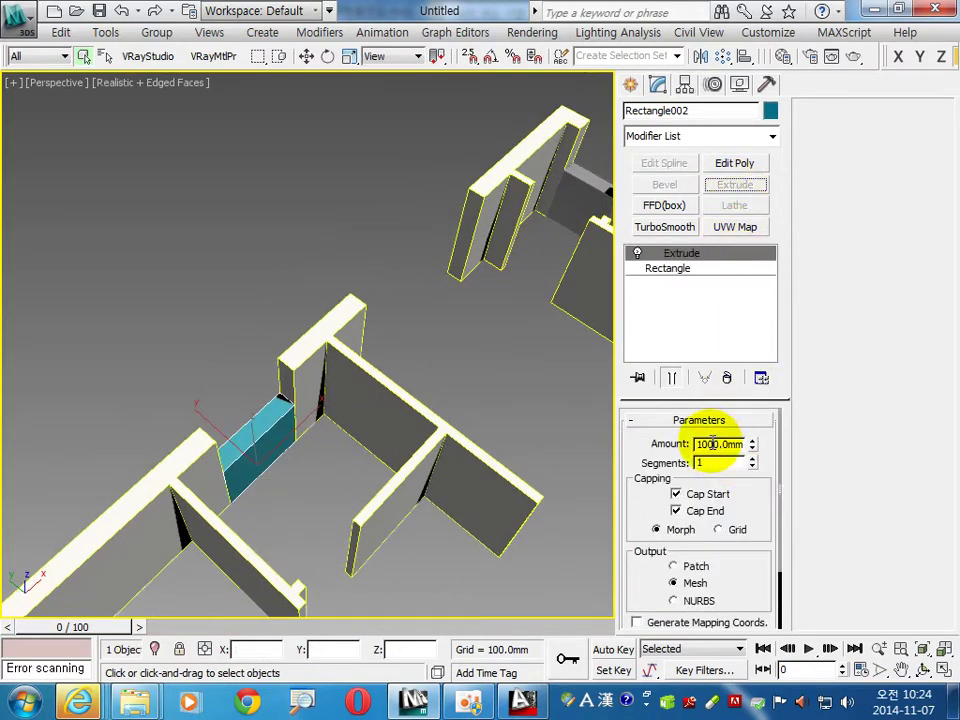
type("1400")
key("Return")
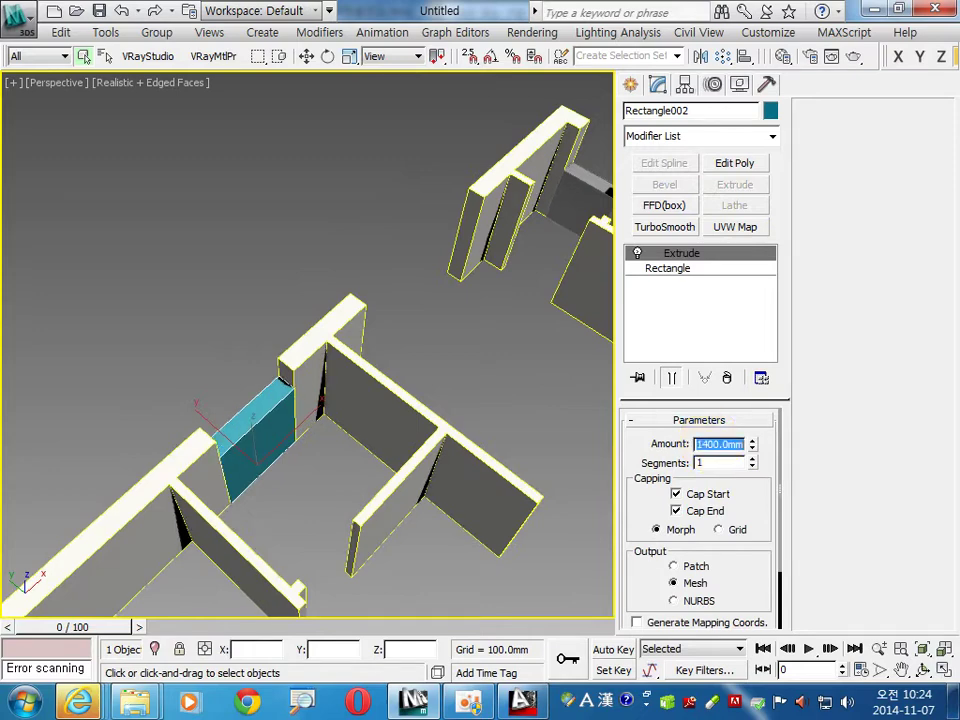
left_click(546, 446)
scroll(480, 360, "down", 3)
scroll(380, 320, "down", 2)
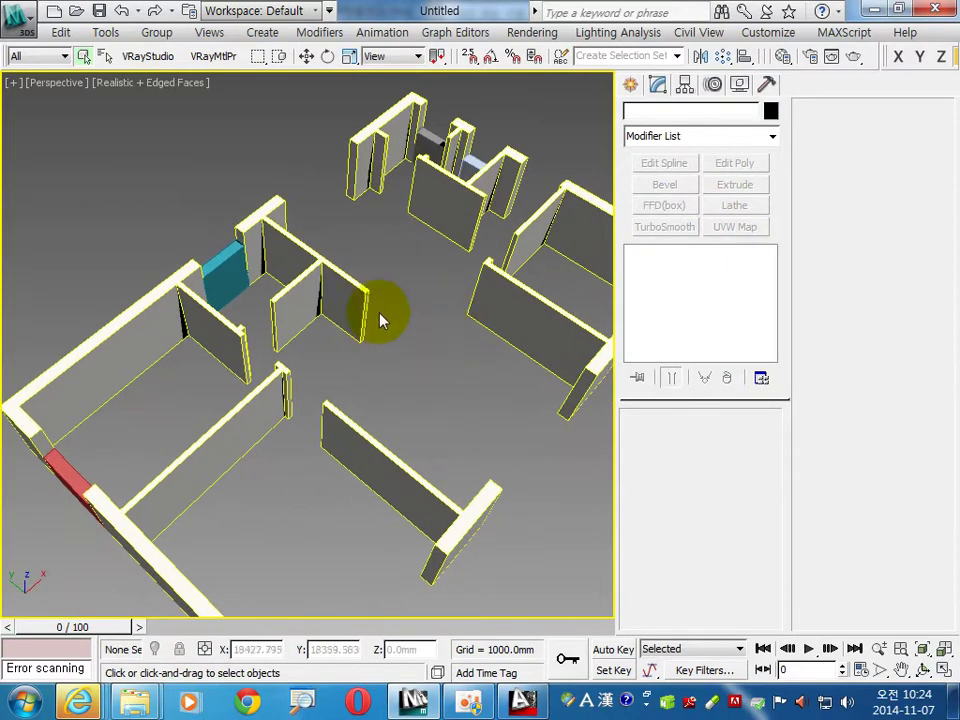
left_click(366, 312)
- Convert the walls to an Editable Poly and attach the extruded door blocks to it
right_click(356, 310)
mouse_move(391, 479)
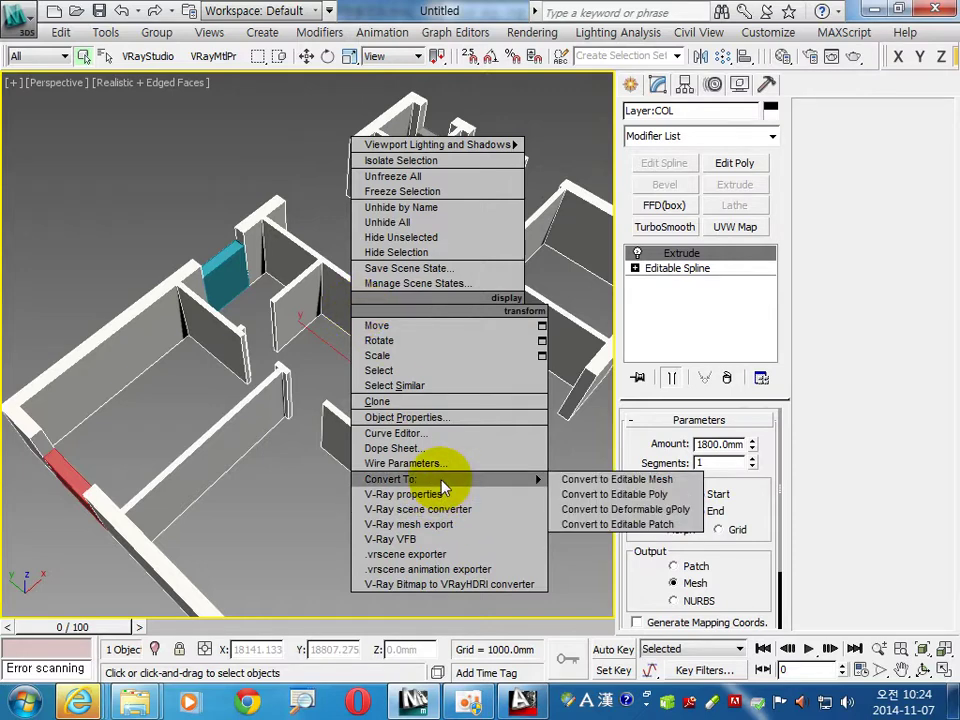
left_click(590, 494)
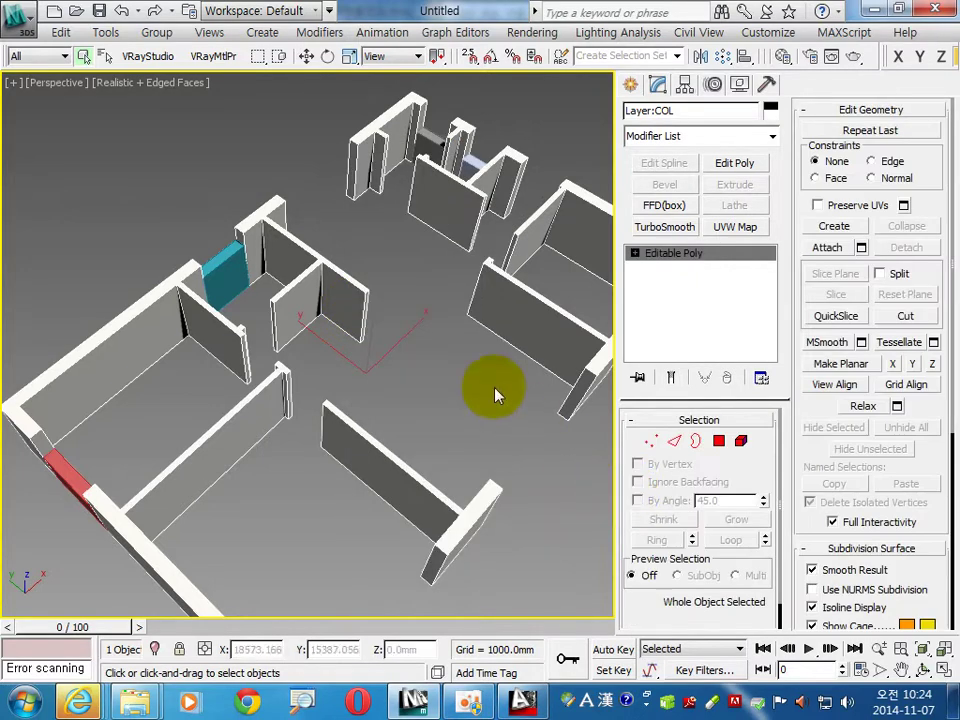
left_click(828, 248)
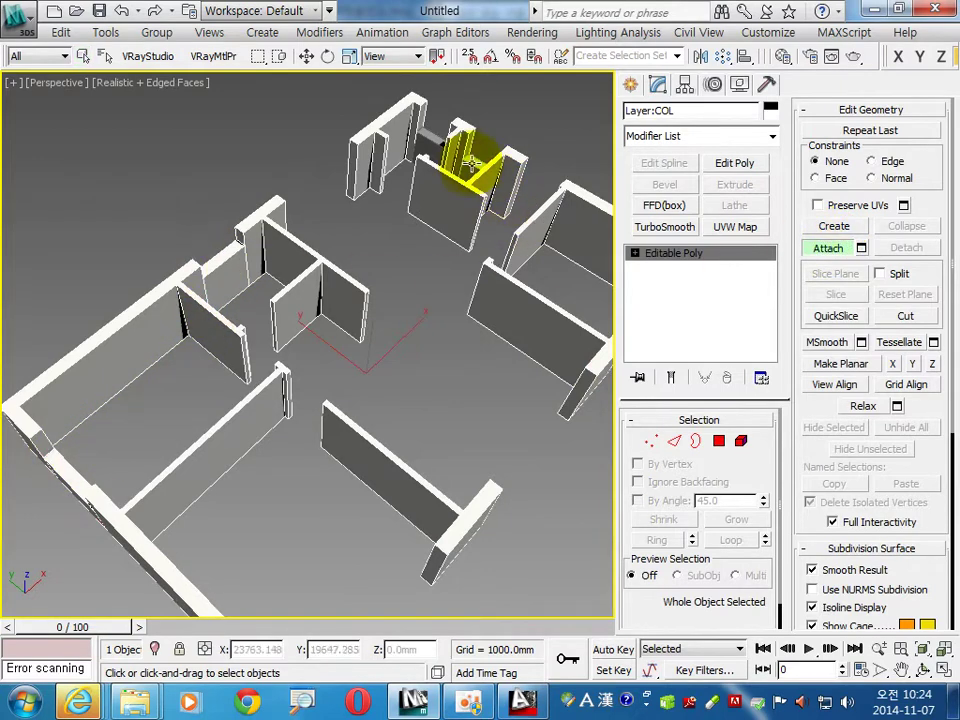
middle_click_drag(471, 161, 405, 410, "alt")
scroll(397, 315, "up", 3)
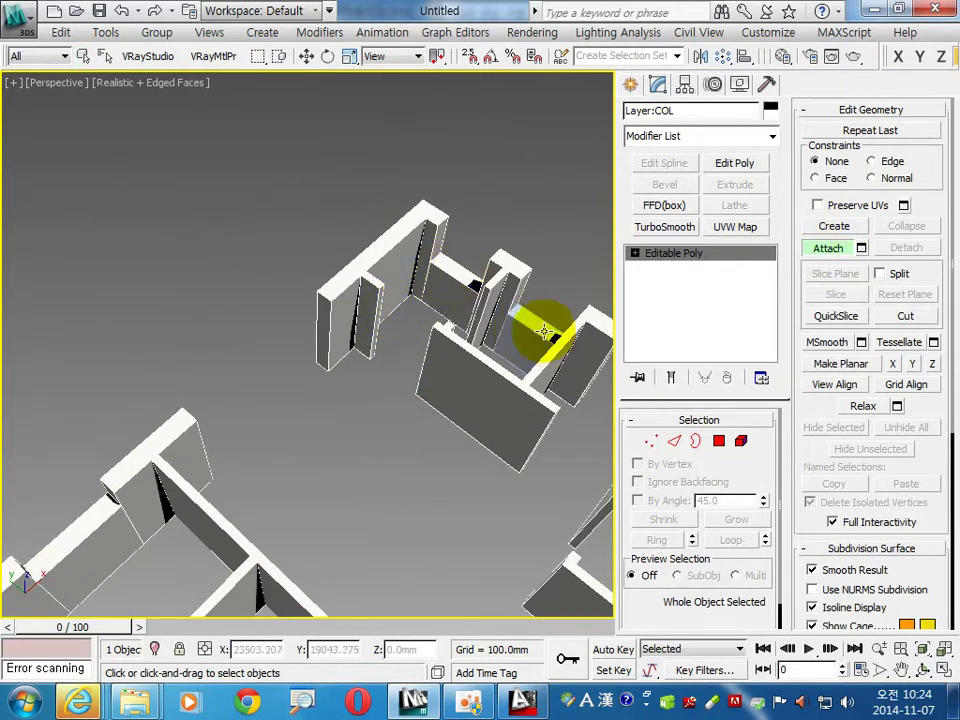
middle_click_drag(429, 471, 360, 300)
right_click(388, 428)
- Reframe the model and switch the wall poly to Polygon sub-object level
scroll(390, 440, "down", 2)
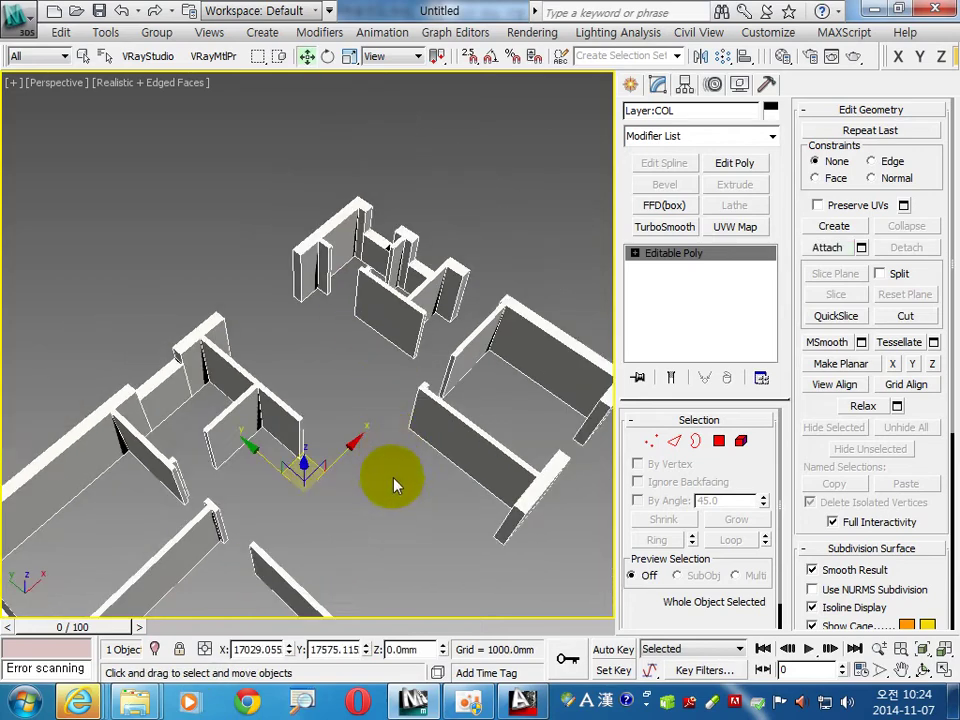
scroll(398, 380, "down", 1)
scroll(405, 380, "down", 1)
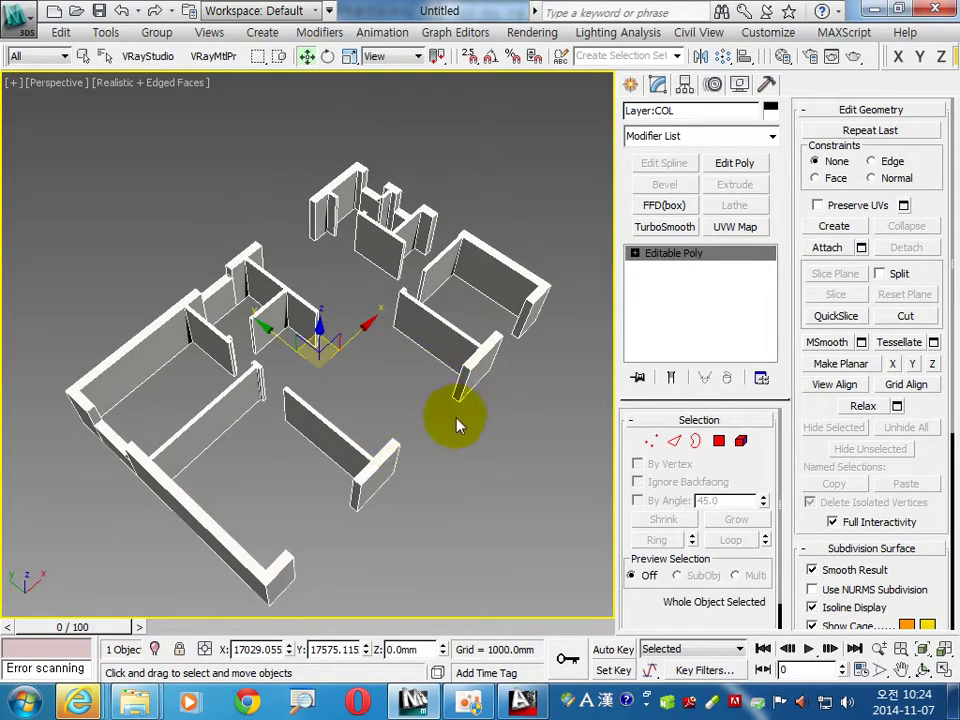
middle_click_drag(430, 443, 395, 435, "alt")
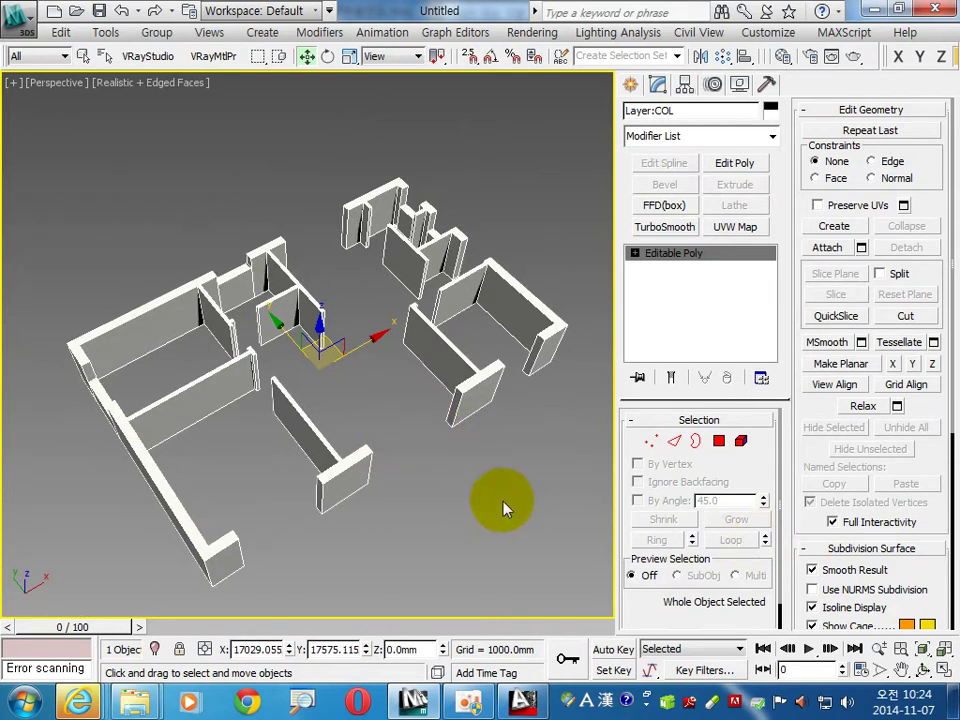
left_click(720, 442)
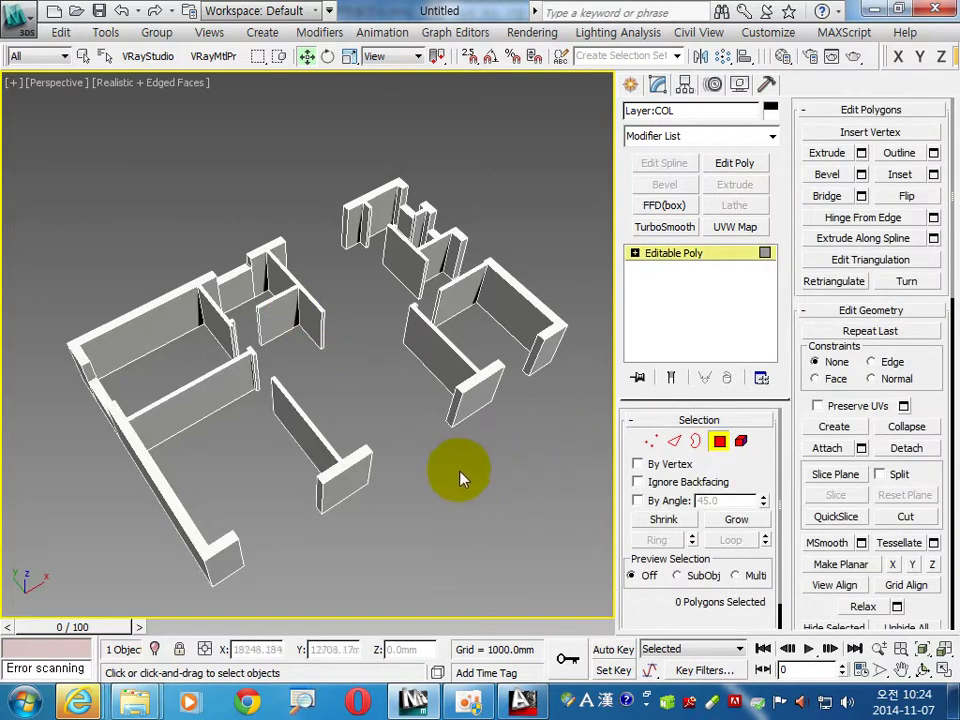
- Select all wall polygons and give them material ID 1
key("ctrl+a")
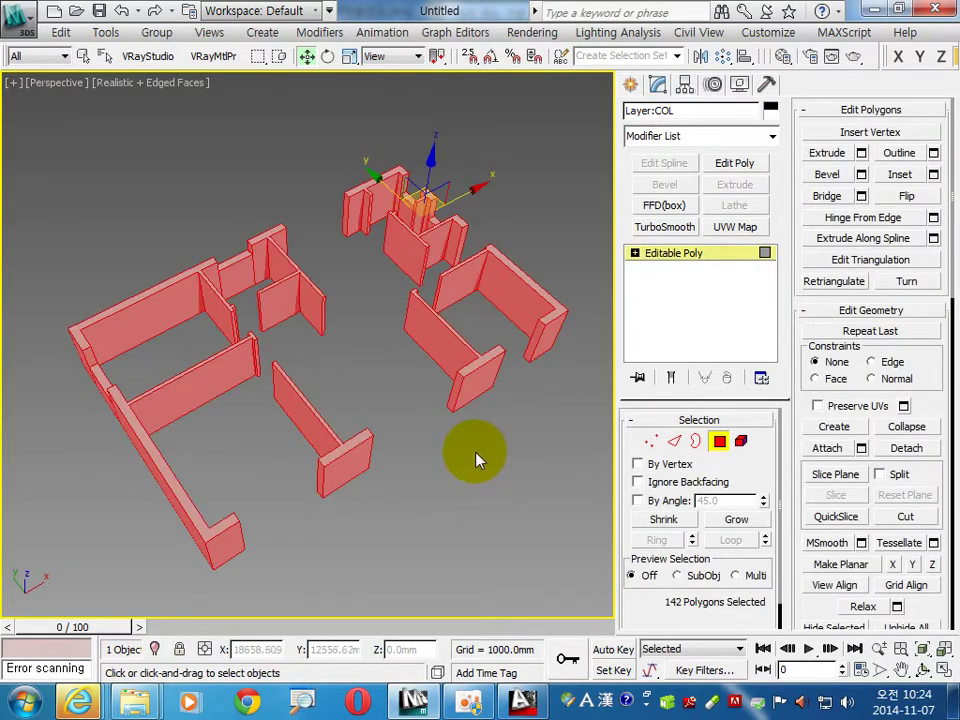
mouse_move(797, 422)
left_mouse_down()
mouse_move(814, 339)
mouse_move(821, 30)
left_mouse_up()
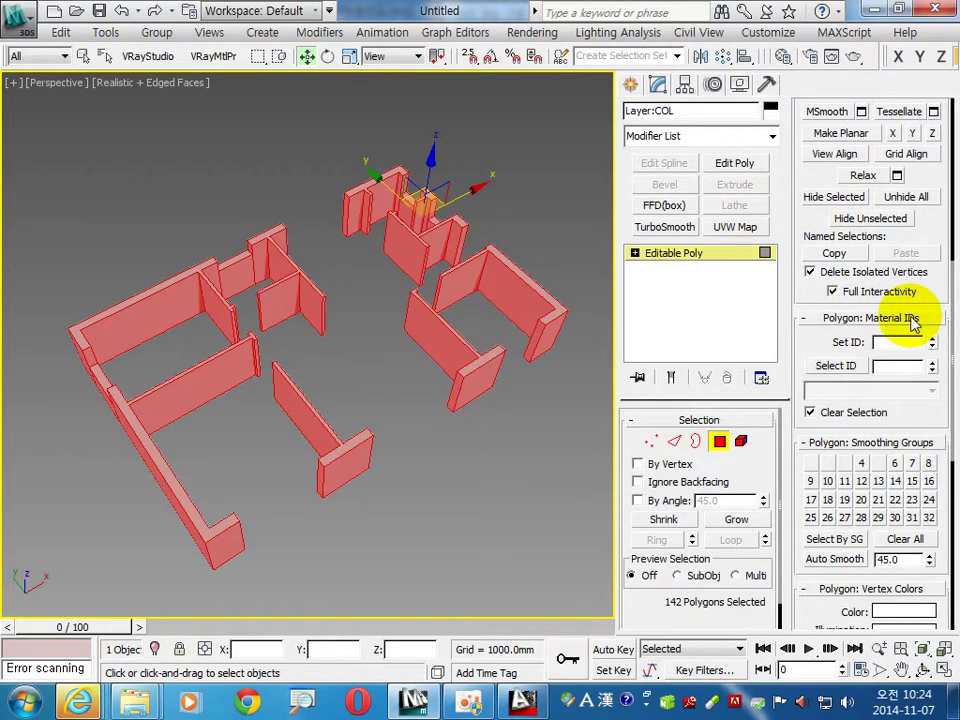
left_click(884, 344)
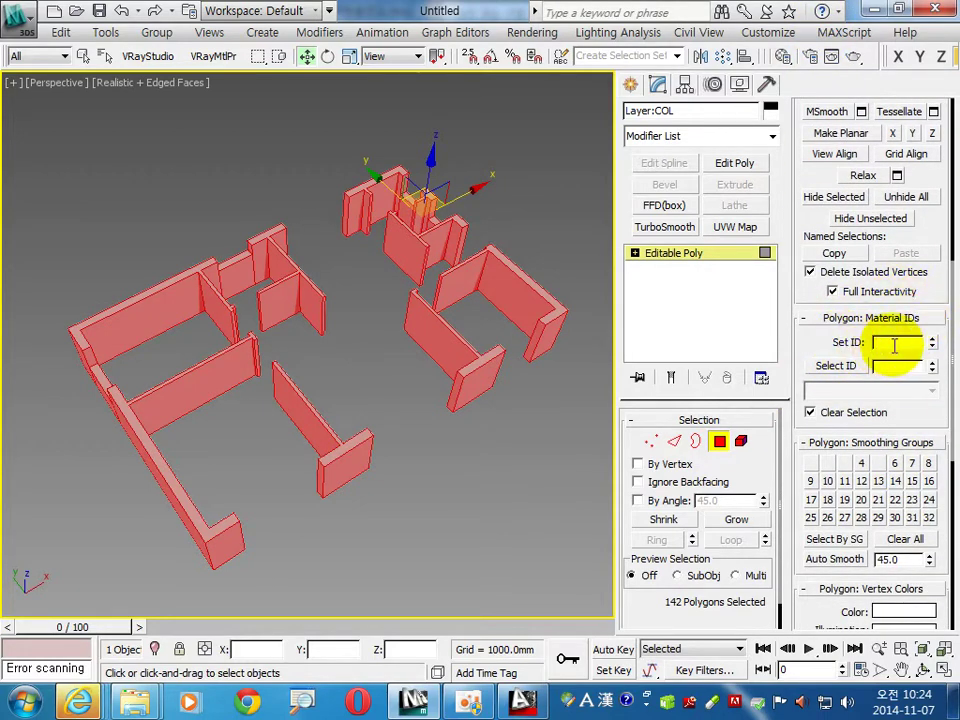
type("1")
scroll(437, 497, "down", 3)
left_click(437, 497)
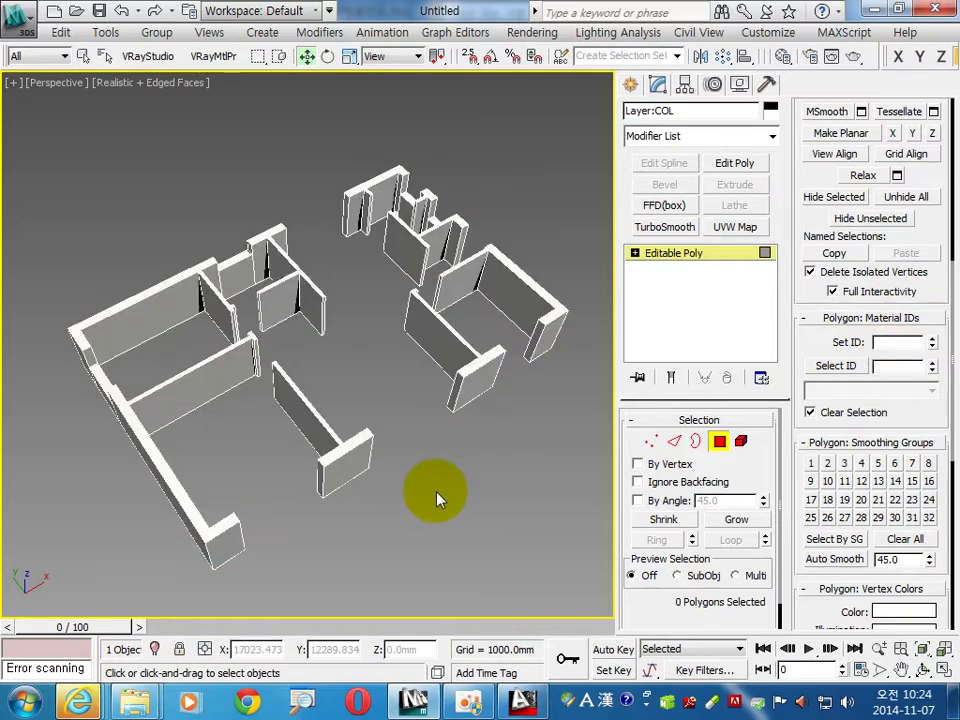
- Select the wall top faces, edit their material ID, and maximize the Perspective view
left_click(944, 672)
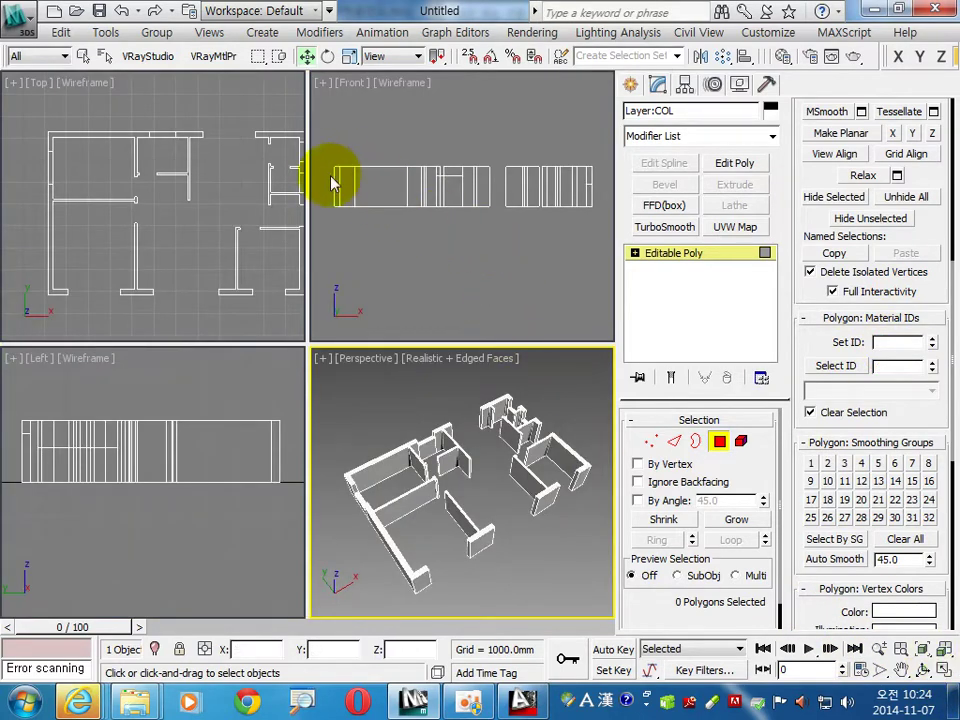
left_click_drag(323, 170, 590, 108)
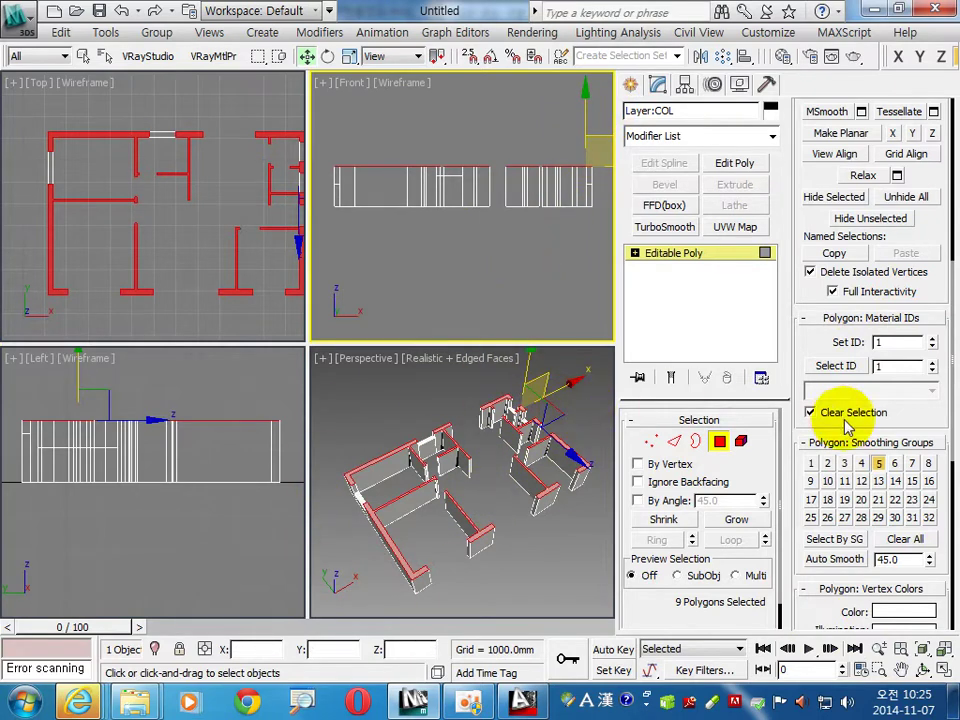
left_click(885, 342)
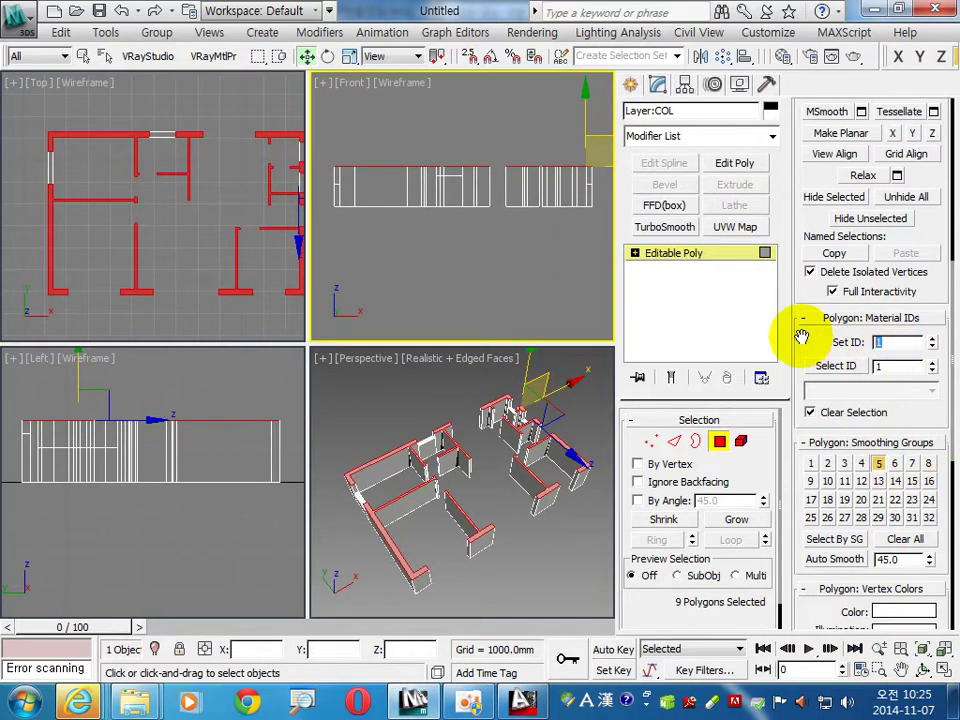
type("2")
left_click(558, 578)
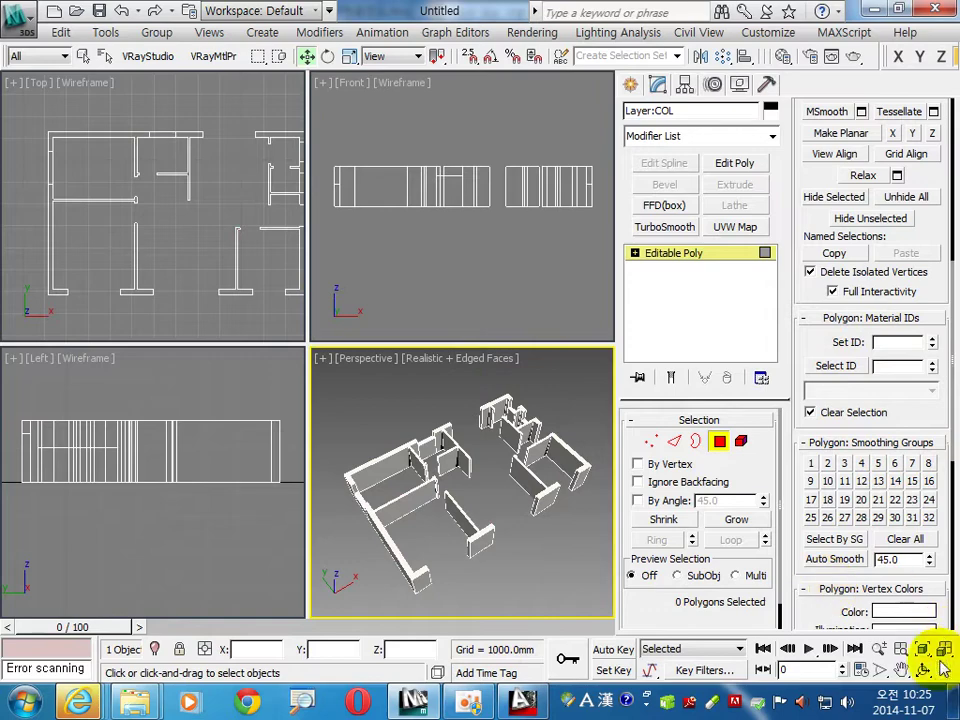
left_click(943, 669)
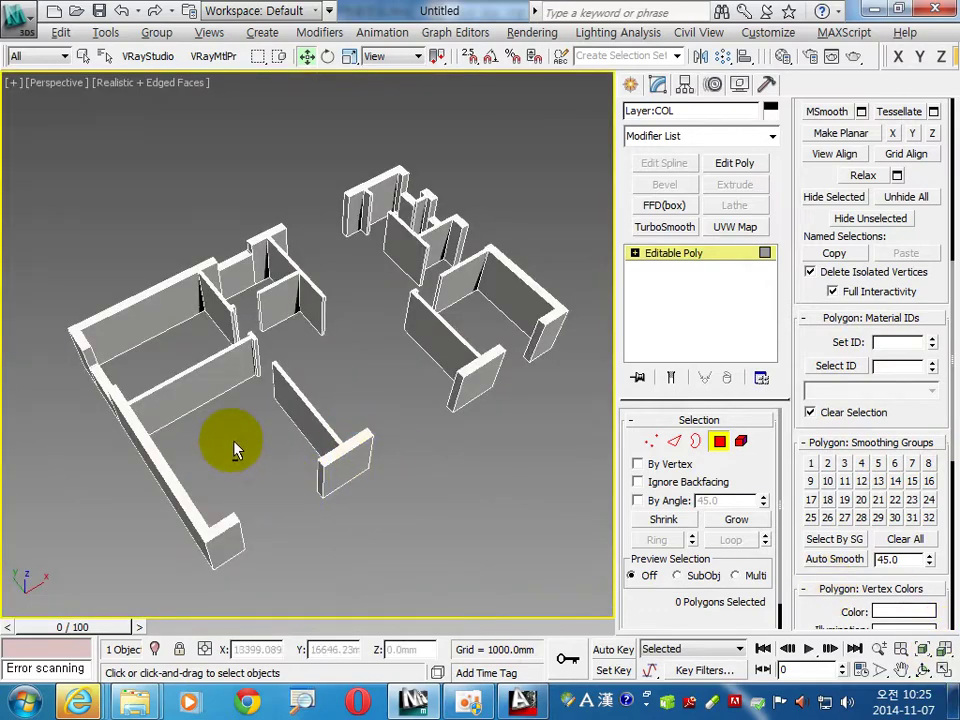
- Close in on one room and select its long left and upper wall faces
middle_click_drag(233, 450, 238, 418, "alt")
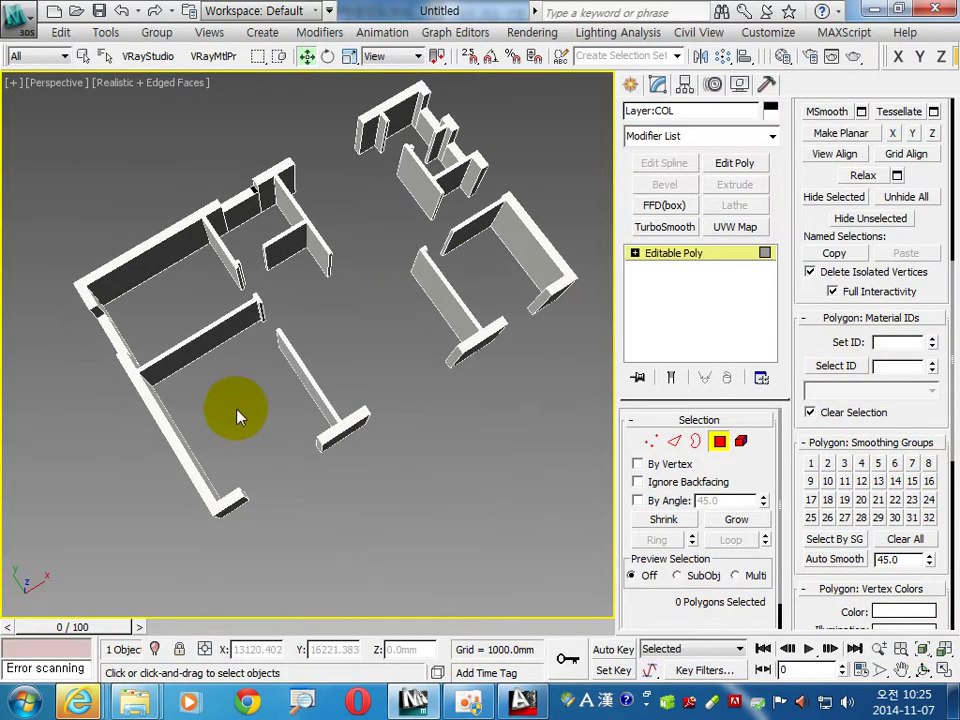
scroll(233, 418, "up", 4)
scroll(200, 435, "down", 2)
middle_click_drag(186, 446, 268, 336)
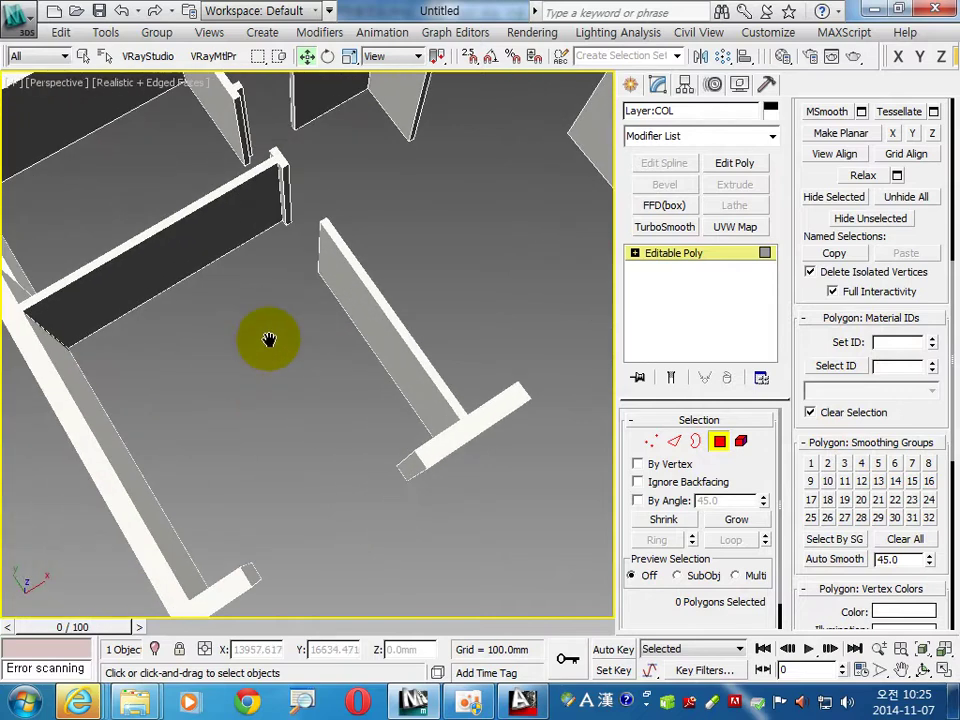
left_click(103, 420)
left_click(131, 279, "ctrl")
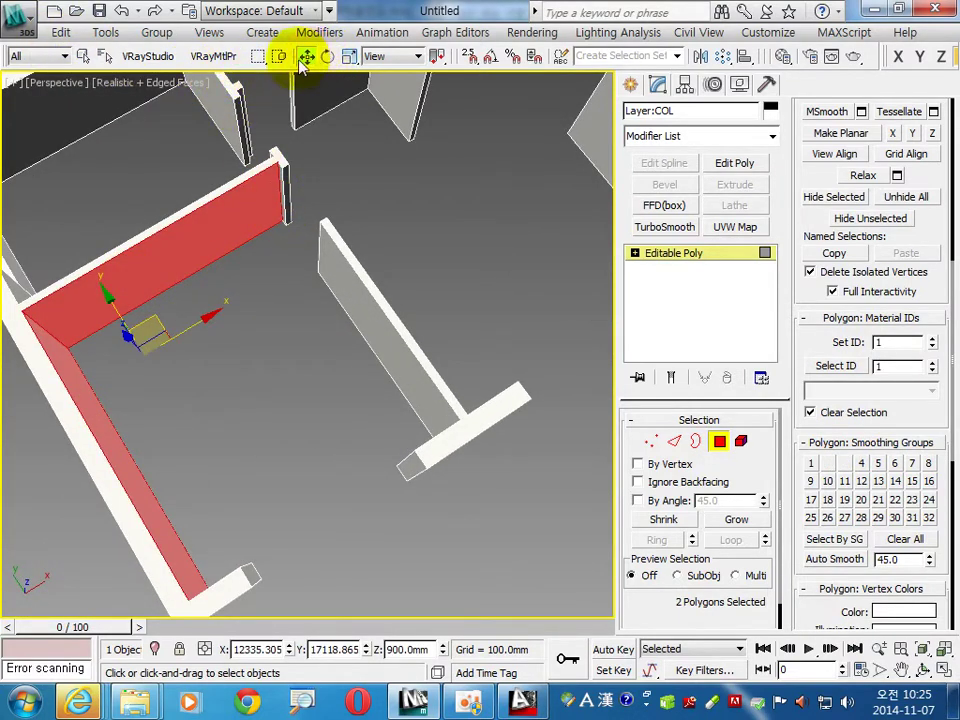
left_click(105, 55)
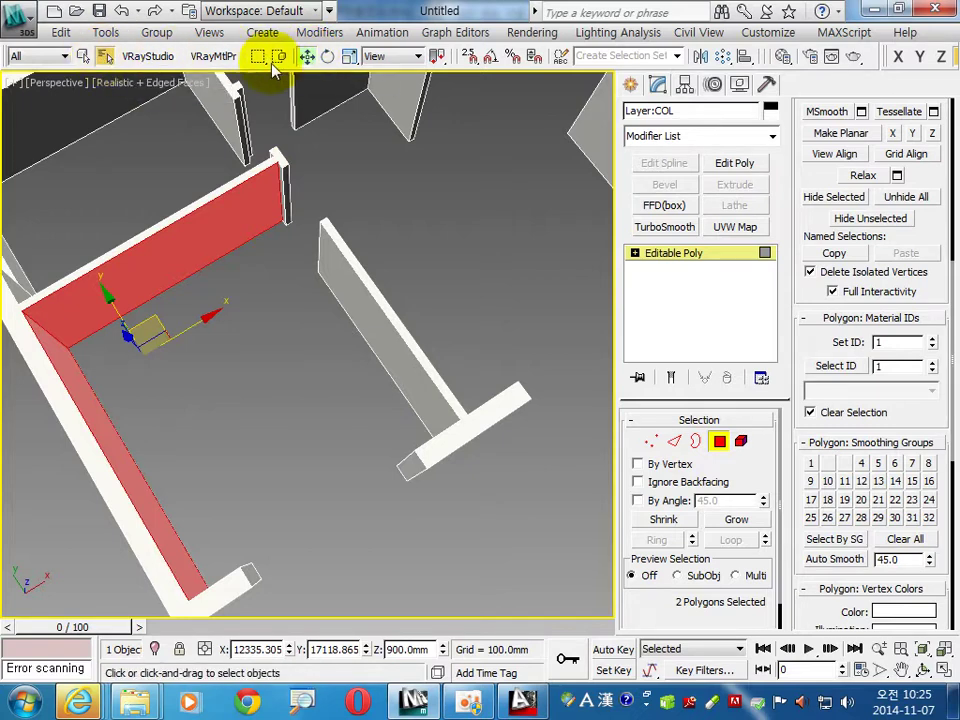
key("h")
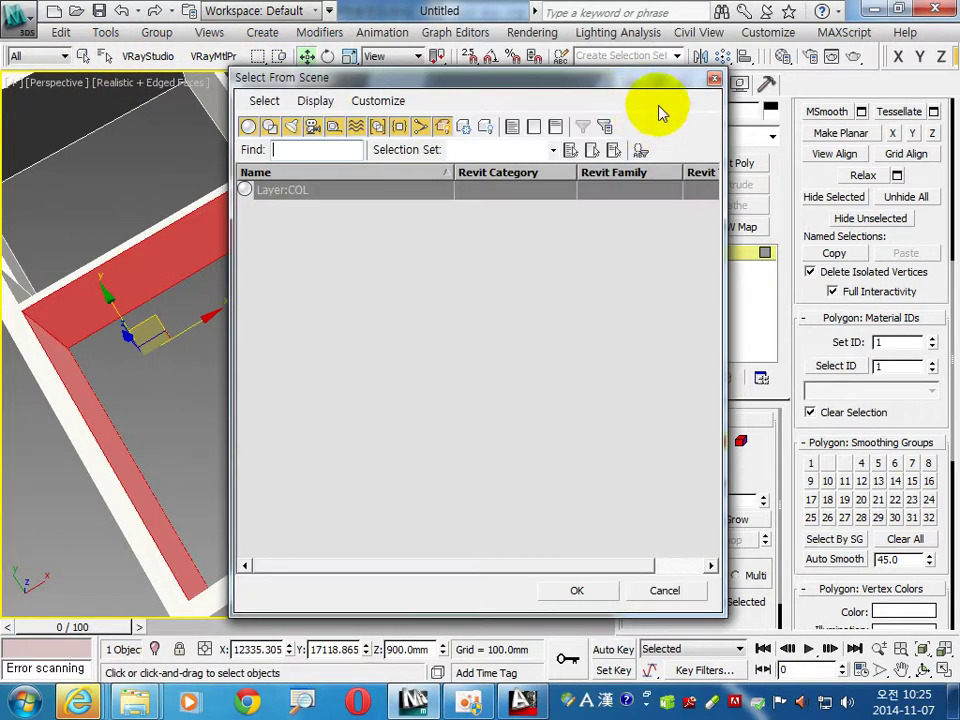
left_click(714, 80)
left_click(84, 56)
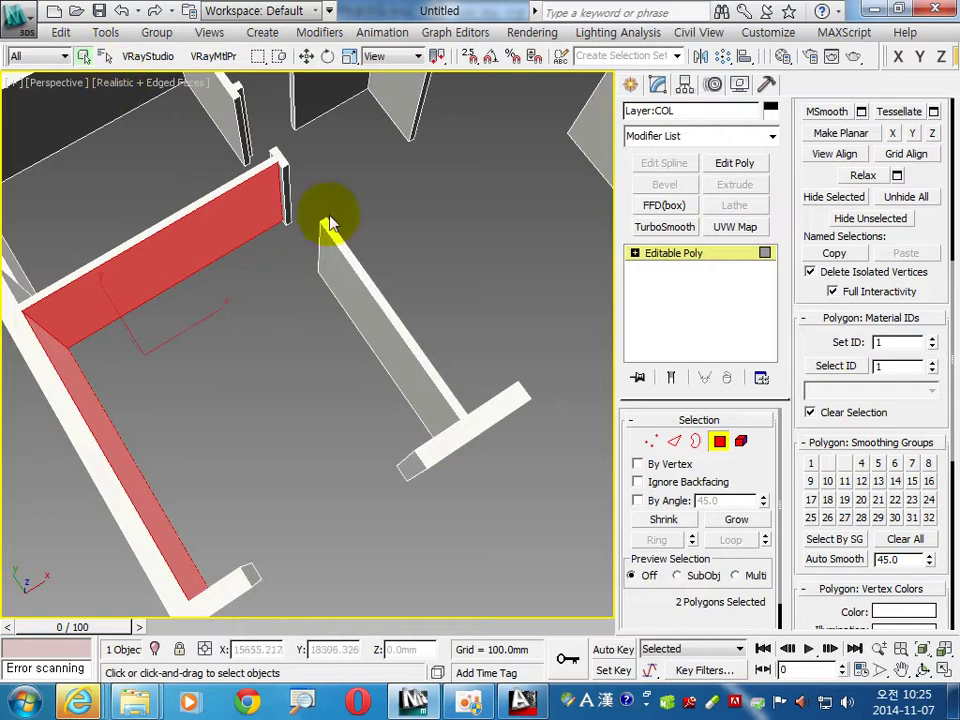
- Add the end-cap and right wall faces and assign all six faces material ID 3
left_click(282, 194, "ctrl")
left_click(349, 313, "ctrl")
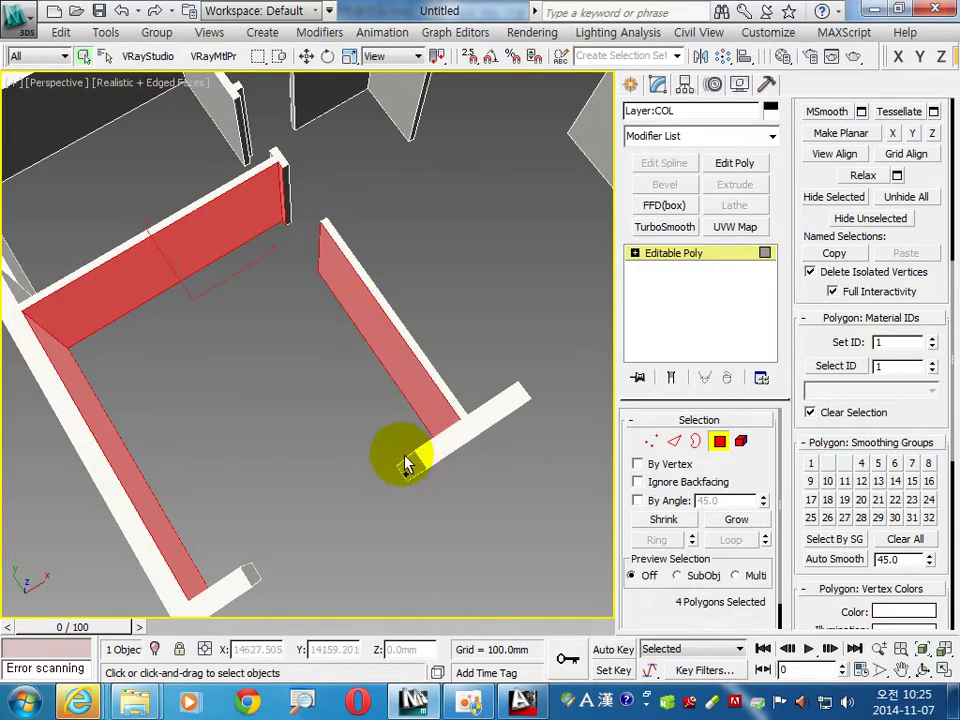
middle_click_drag(326, 446, 325, 463, "alt")
left_click(420, 450, "ctrl")
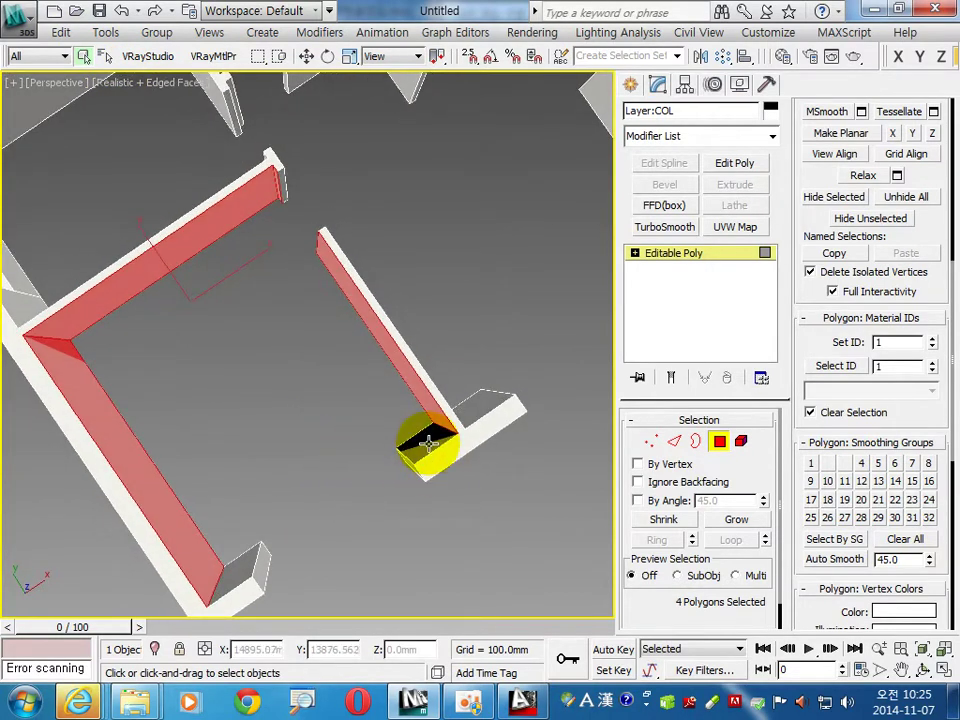
left_click(248, 577, "ctrl")
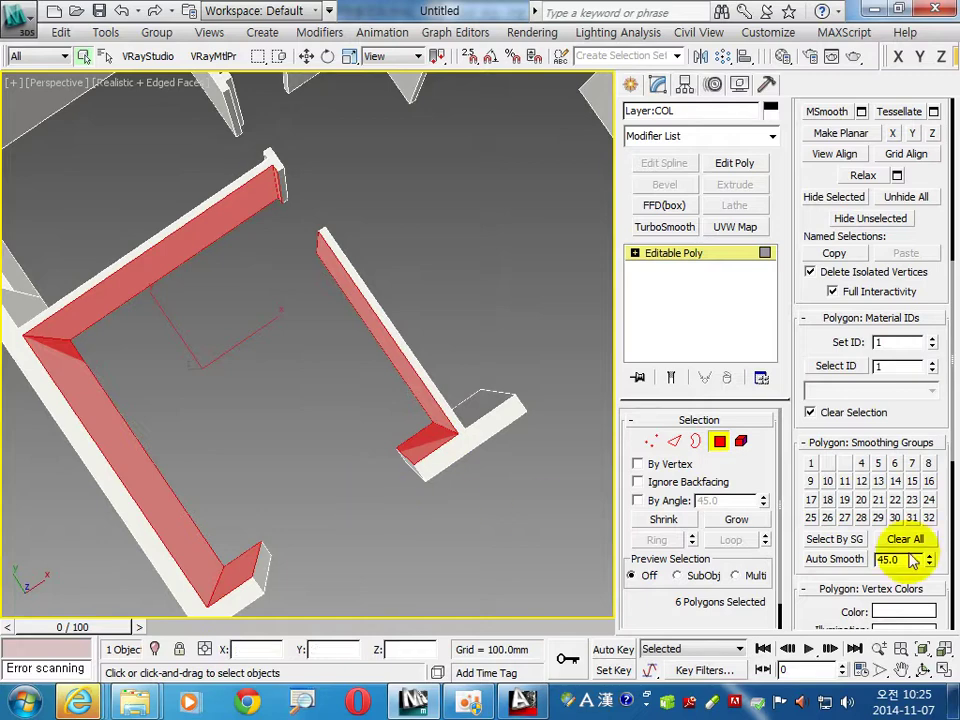
left_click(893, 342)
type("3")
key("Return")
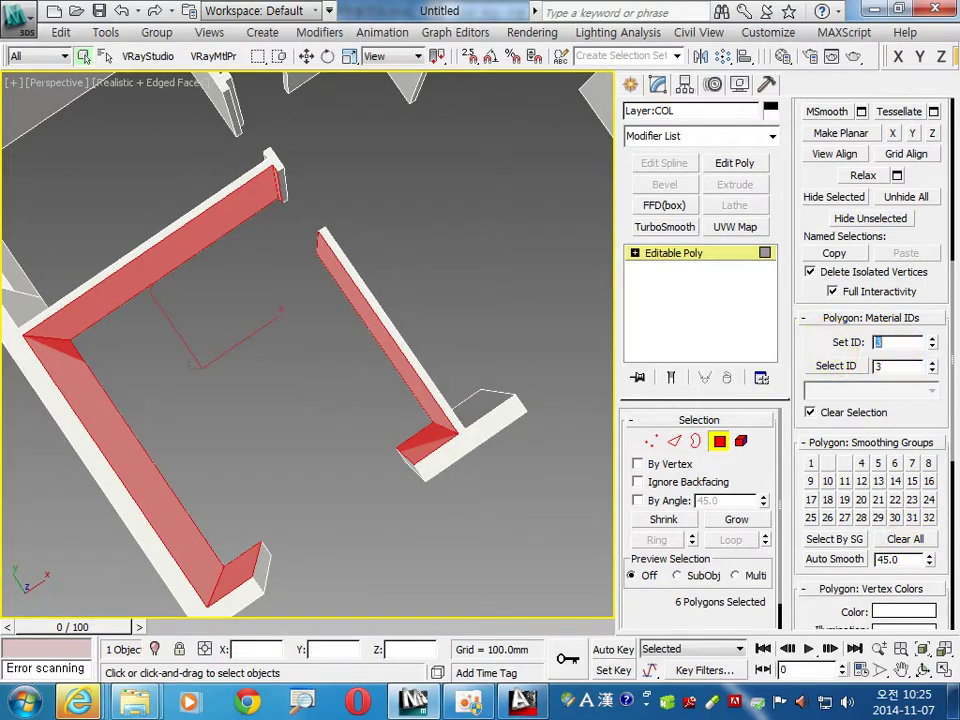
mouse_move(252, 340)
middle_mouse_down("alt")
mouse_move(287, 261)
mouse_move(235, 203)
mouse_move(281, 246)
mouse_move(283, 257)
mouse_move(261, 264)
mouse_move(259, 289)
mouse_move(328, 322)
middle_mouse_up("alt")
- Select the room's seven wall faces and assign them material ID 4
left_click(235, 203)
left_click(76, 361)
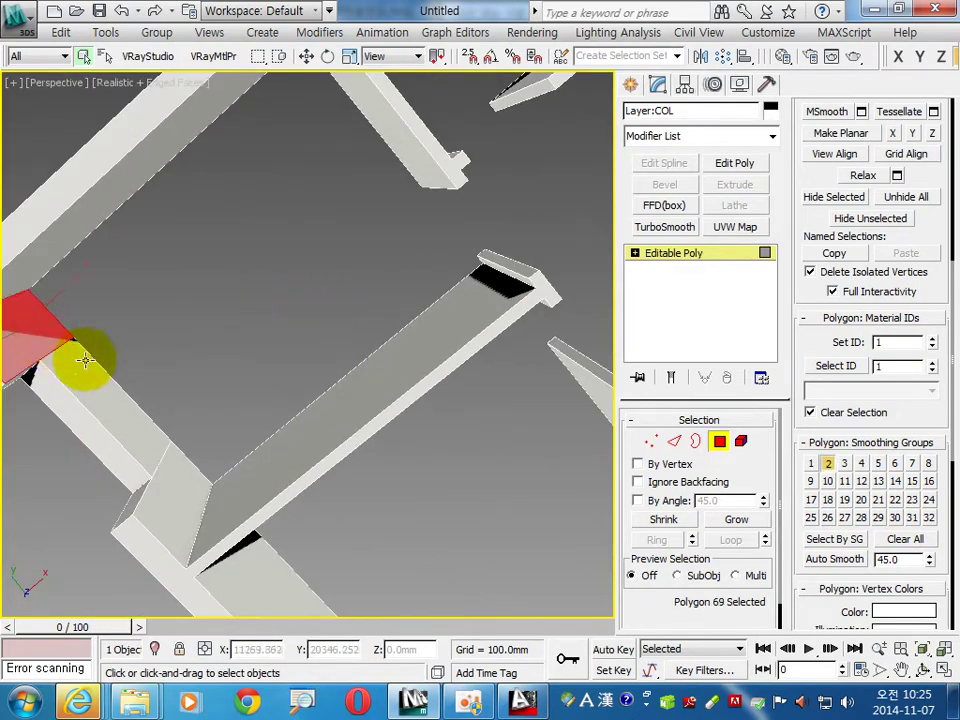
left_click(154, 446, "ctrl")
left_click(215, 480, "ctrl")
left_click(496, 263, "ctrl")
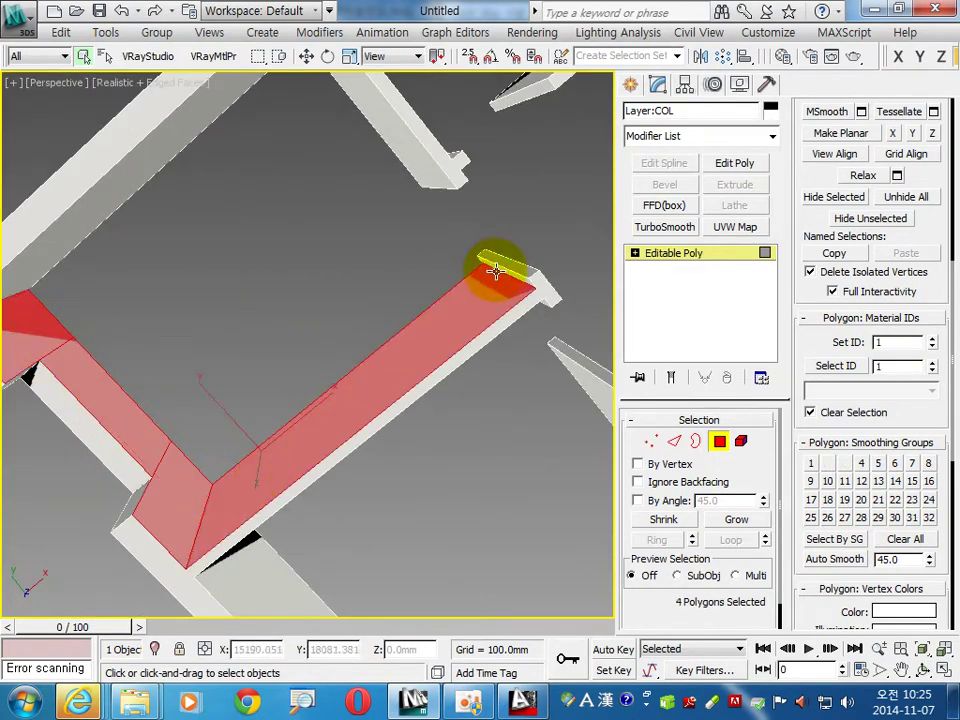
left_click(411, 167, "ctrl")
left_click(225, 122, "ctrl")
left_click(189, 114, "ctrl")
double_click(898, 342)
type("4")
key("Return")
left_click(583, 261)
- Select five wall faces of another room, including the diagonal wall, and edit their material ID
scroll(336, 369, "down", 5)
mouse_move(343, 399)
middle_mouse_down()
mouse_move(459, 354)
mouse_move(296, 386)
middle_mouse_up()
scroll(300, 375, "up", 5)
middle_click_drag(357, 322, 332, 262, "alt")
left_click(420, 257, "ctrl")
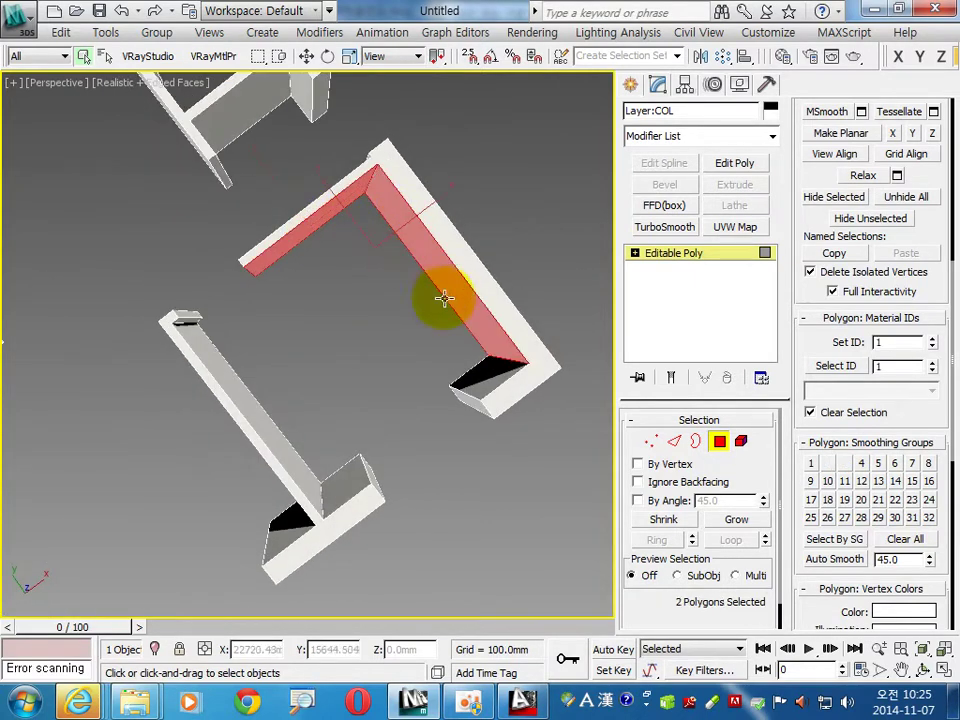
left_click(480, 380, "ctrl")
left_click(334, 477, "ctrl")
left_click(220, 376, "ctrl")
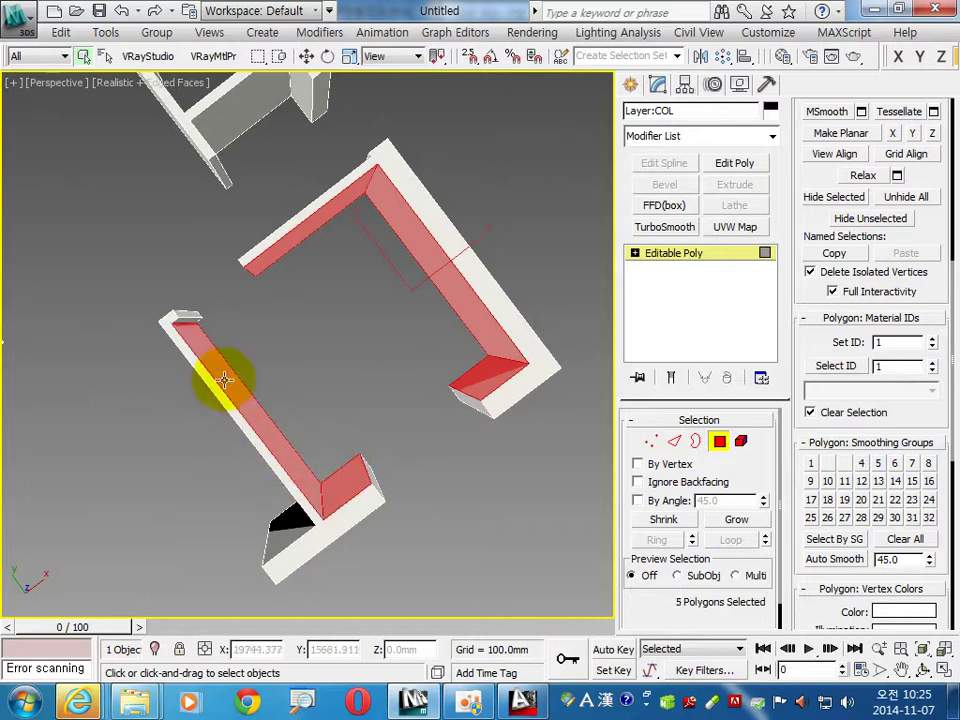
left_click(185, 323, "ctrl")
left_click_drag(893, 343, 856, 343)
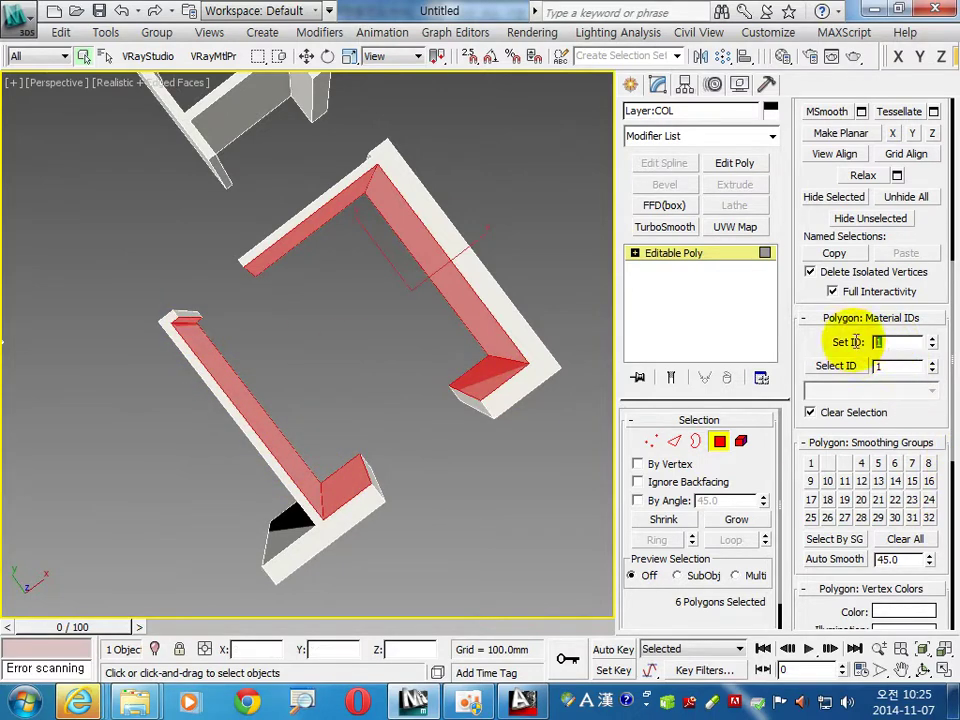
type("5")
left_click(263, 484)
- Select seven inner wall faces of the next room and edit their material ID value
mouse_move(133, 467)
middle_mouse_down("alt")
mouse_move(310, 510)
mouse_move(317, 450)
mouse_move(265, 397)
mouse_move(319, 332)
mouse_move(193, 321)
middle_mouse_up("alt")
left_click(155, 348)
left_click(300, 231, "ctrl")
left_click(335, 240, "ctrl")
left_click(372, 310, "ctrl")
left_click(386, 411, "ctrl")
left_click(246, 517, "ctrl")
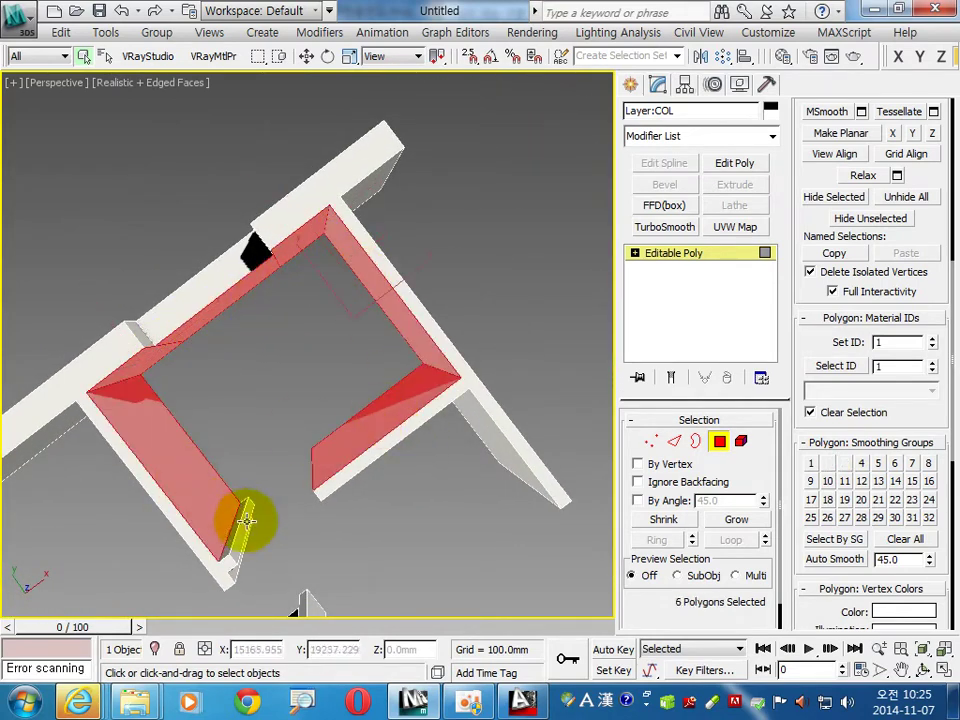
left_click(236, 527, "ctrl")
left_click(819, 345)
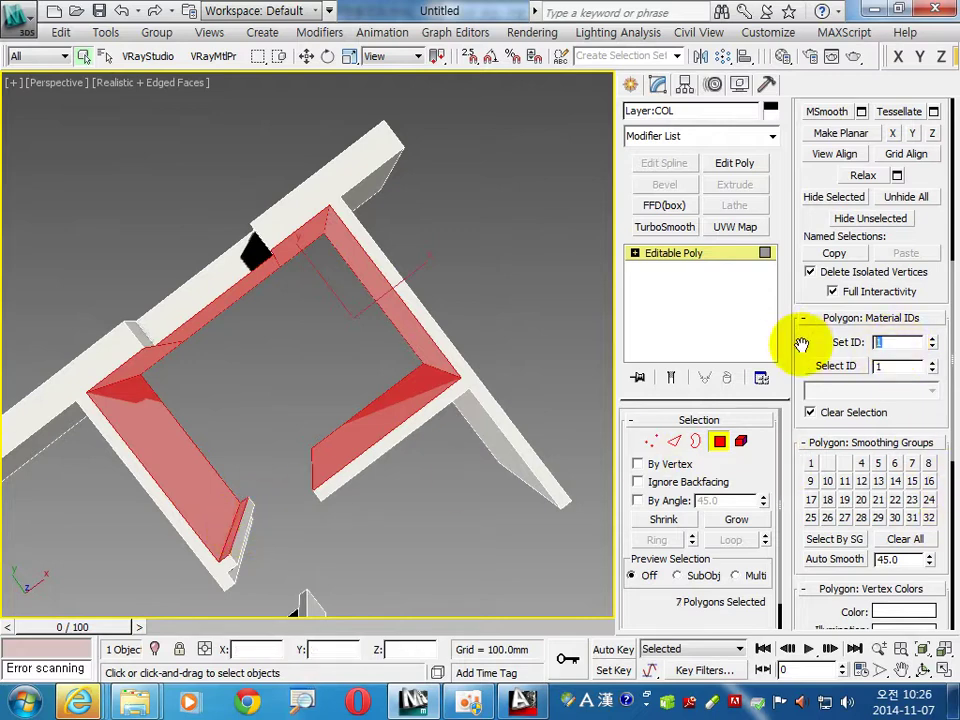
type("6")
left_click(503, 459)
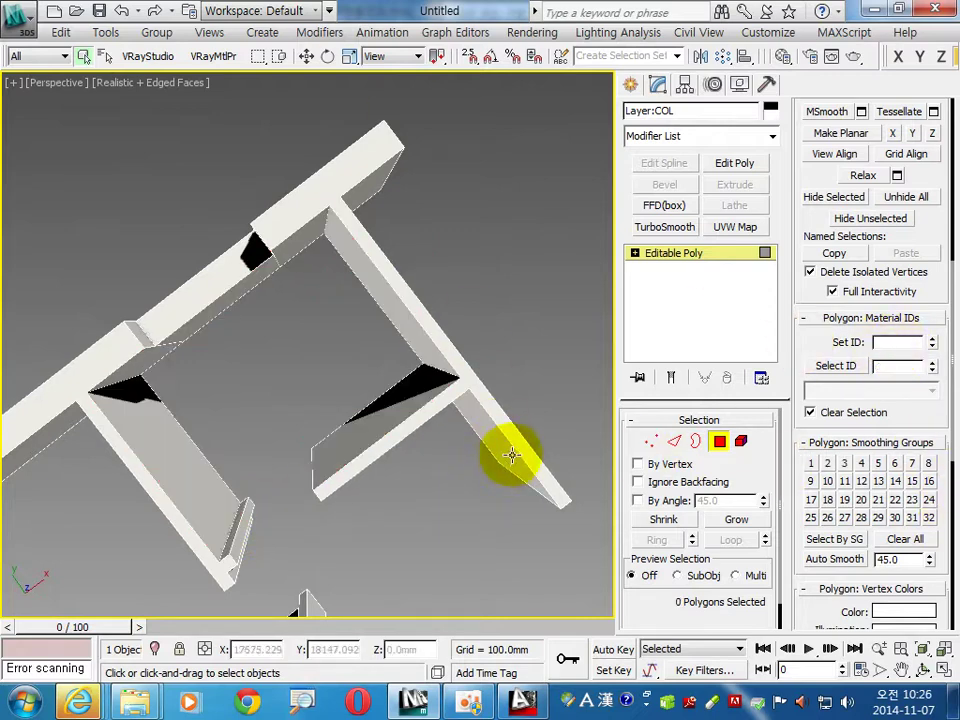
- Select a wall face of the next room plus four small wall end faces
scroll(305, 355, "up", 3)
scroll(305, 355, "down", 3)
middle_click_drag(246, 343, 224, 323)
left_click(197, 276)
scroll(64, 343, "up", 2)
scroll(55, 330, "up", 2)
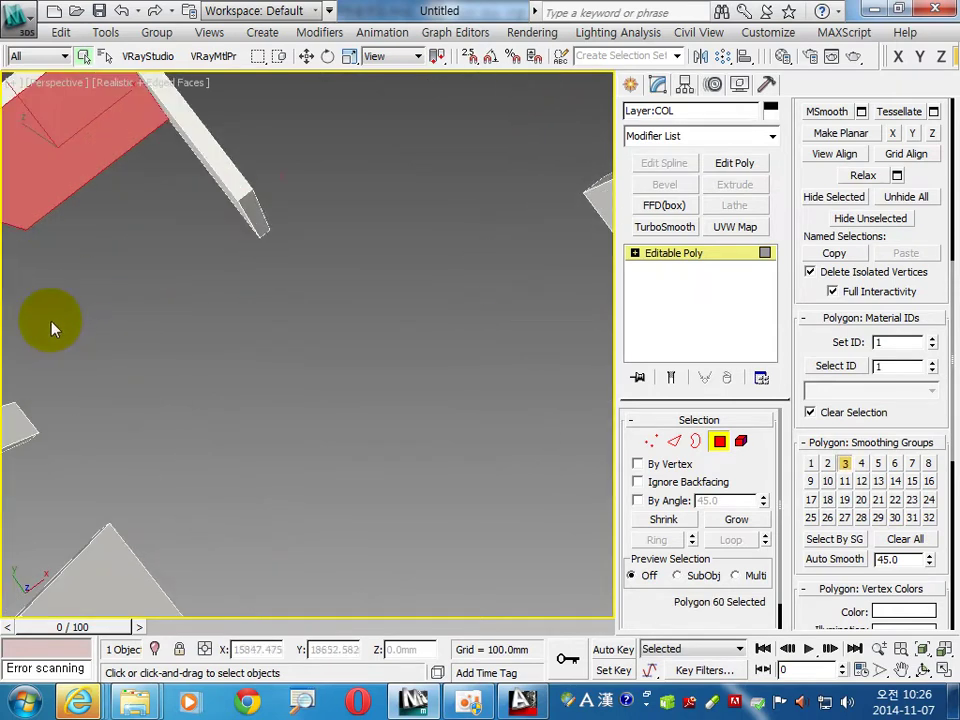
scroll(375, 321, "down", 3)
left_click(102, 292, "ctrl")
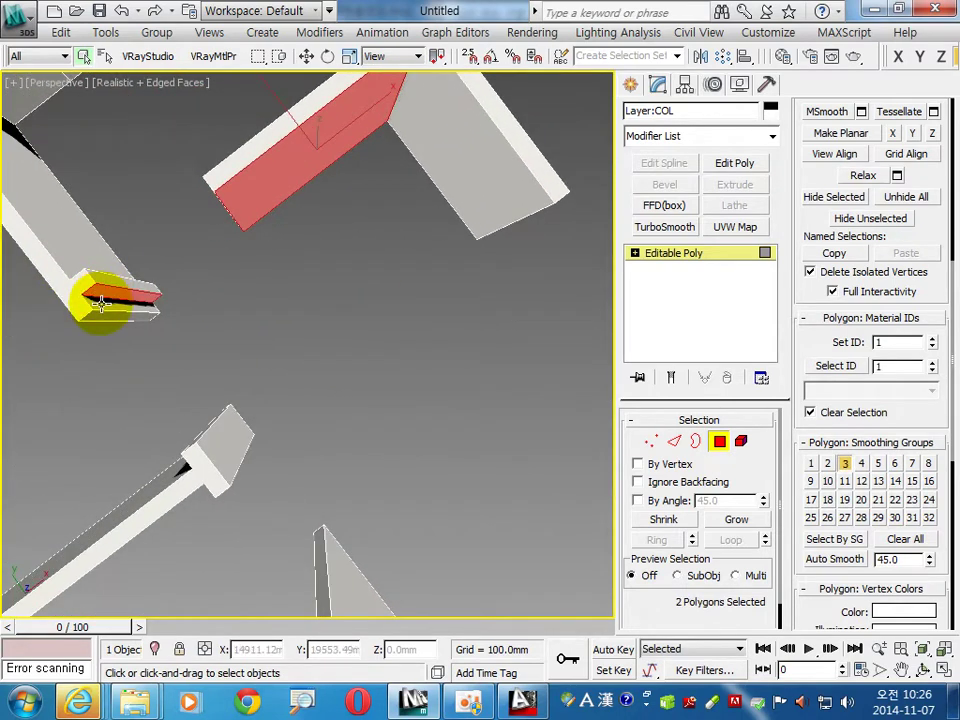
left_click(208, 443, "ctrl")
left_click(250, 440, "ctrl")
left_click(347, 583, "ctrl")
- Add more wall end, side and top faces across the walls to the selection
middle_click_drag(433, 564, 143, 314)
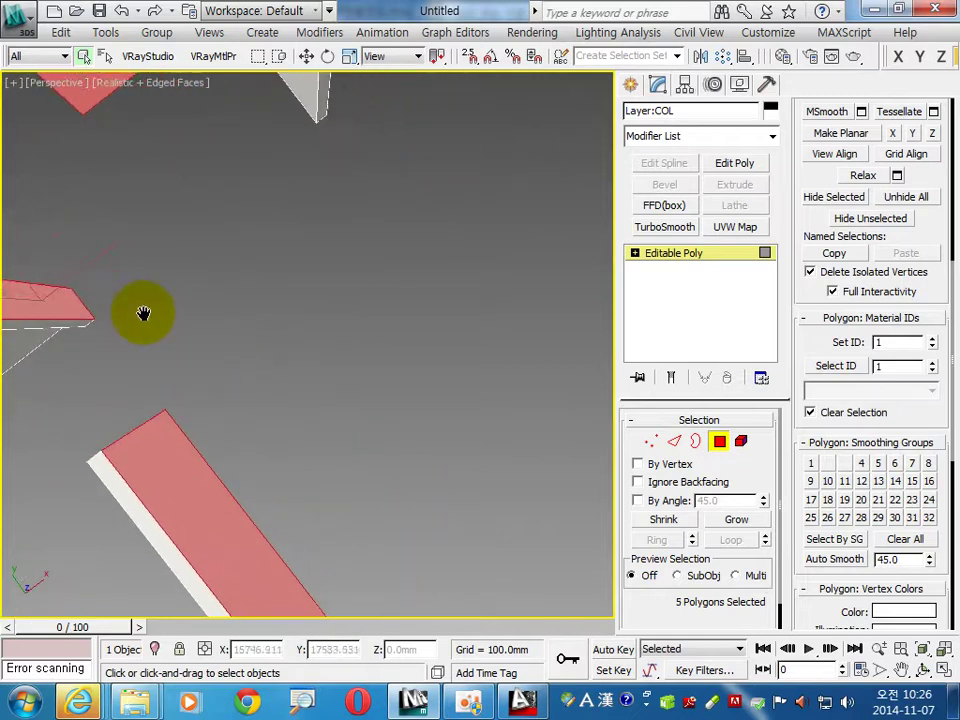
scroll(209, 287, "down", 2)
left_click(390, 527, "ctrl")
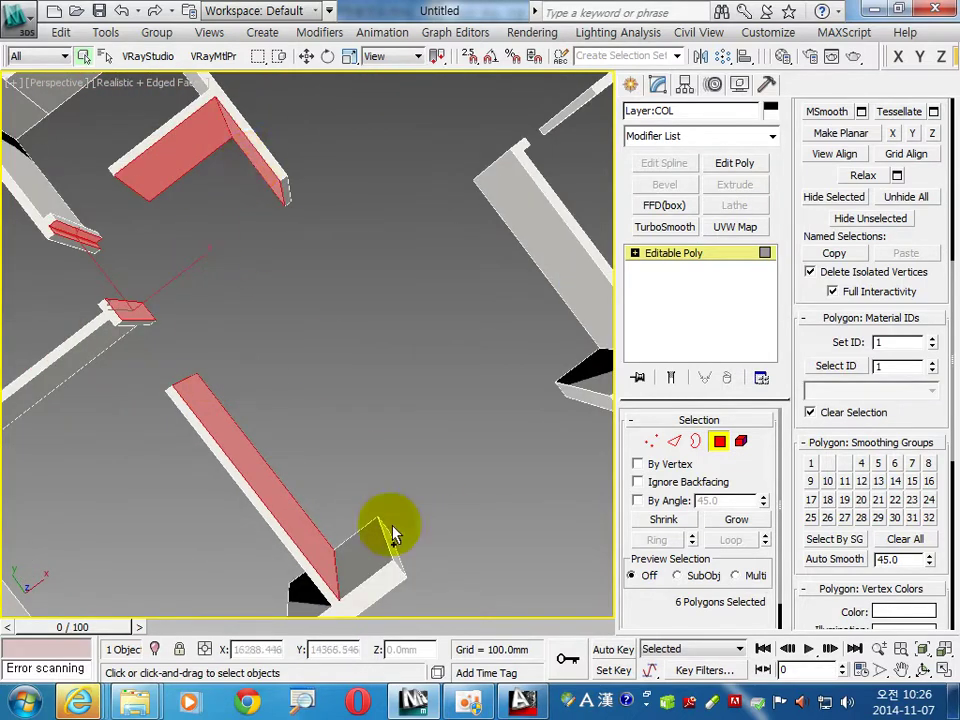
left_click(352, 570, "ctrl")
middle_click_drag(484, 444, 340, 548)
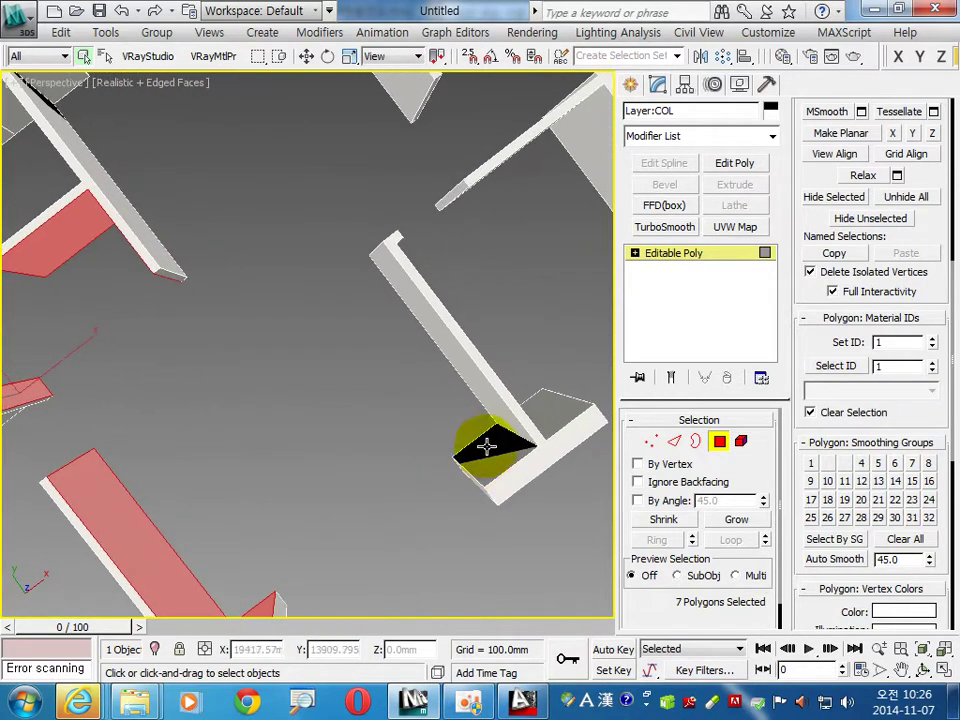
left_click(486, 446, "ctrl")
left_click(467, 375, "ctrl")
middle_click_drag(508, 264, 542, 484)
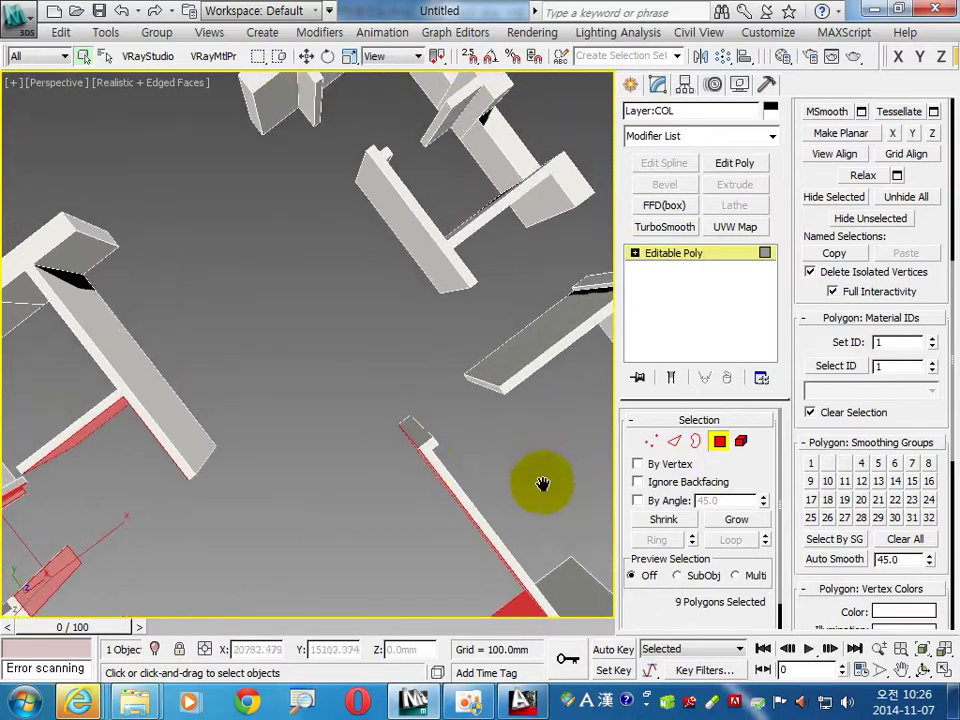
left_click(414, 439, "ctrl")
left_click(179, 435, "ctrl")
mouse_move(179, 435)
middle_mouse_down()
mouse_move(202, 389)
mouse_move(161, 285)
mouse_move(160, 204)
middle_mouse_up()
- Add the final block and wall faces and set the 22 faces to material ID 7
mouse_move(253, 253)
middle_mouse_down("alt")
mouse_move(330, 484)
mouse_move(491, 420)
mouse_move(557, 342)
mouse_move(428, 375)
mouse_move(471, 368)
mouse_move(127, 316)
middle_mouse_up("alt")
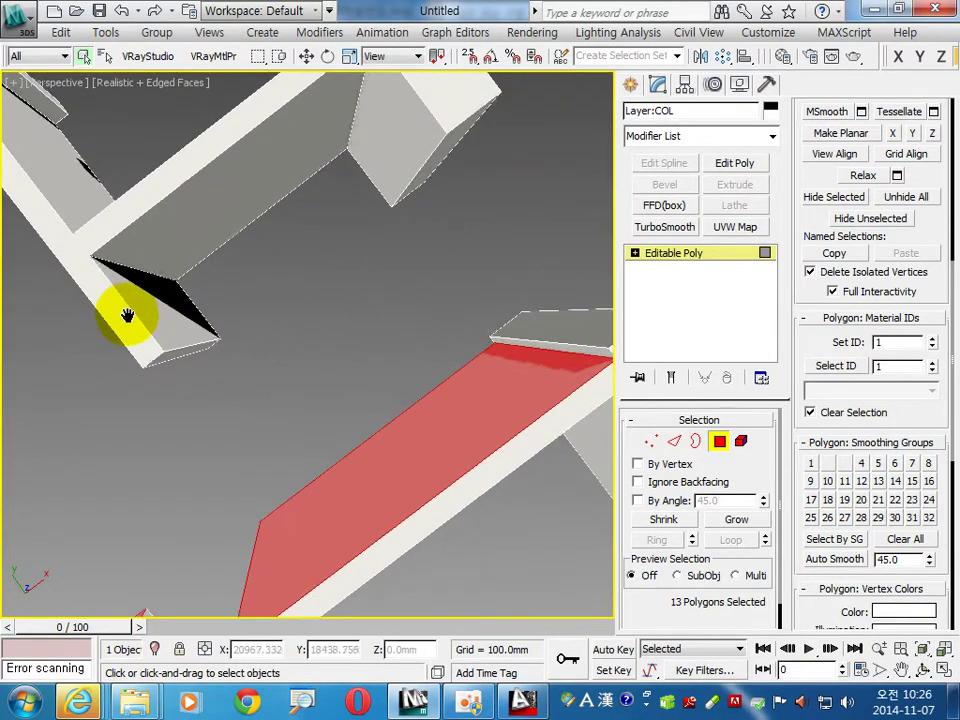
left_click(415, 180, "ctrl")
left_click(260, 210, "ctrl")
left_click(185, 349, "ctrl")
mouse_move(100, 381)
middle_mouse_down("alt")
mouse_move(249, 379)
mouse_move(529, 336)
mouse_move(420, 257)
mouse_move(300, 321)
mouse_move(536, 446)
middle_mouse_up("alt")
left_click(354, 161, "ctrl")
left_click(321, 152, "ctrl")
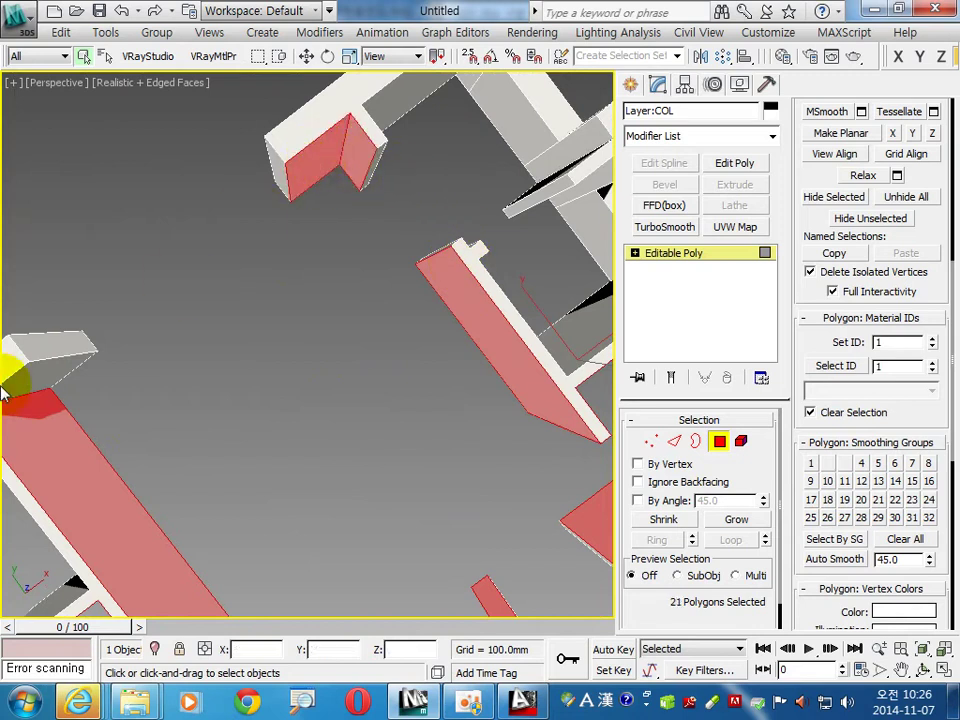
double_click(896, 340)
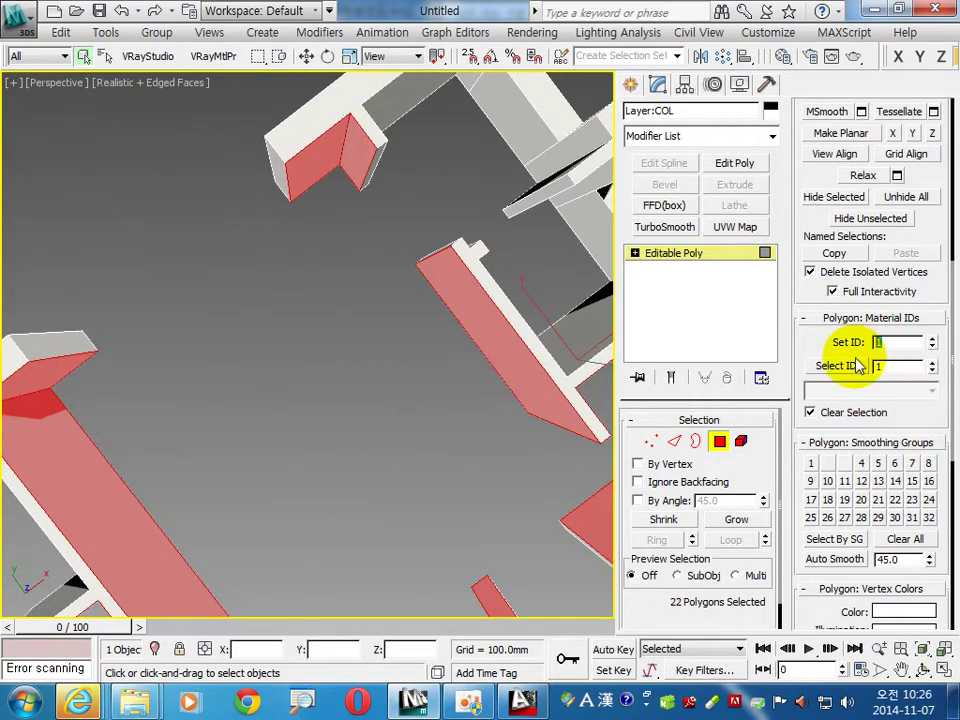
type("7")
left_click(311, 461)
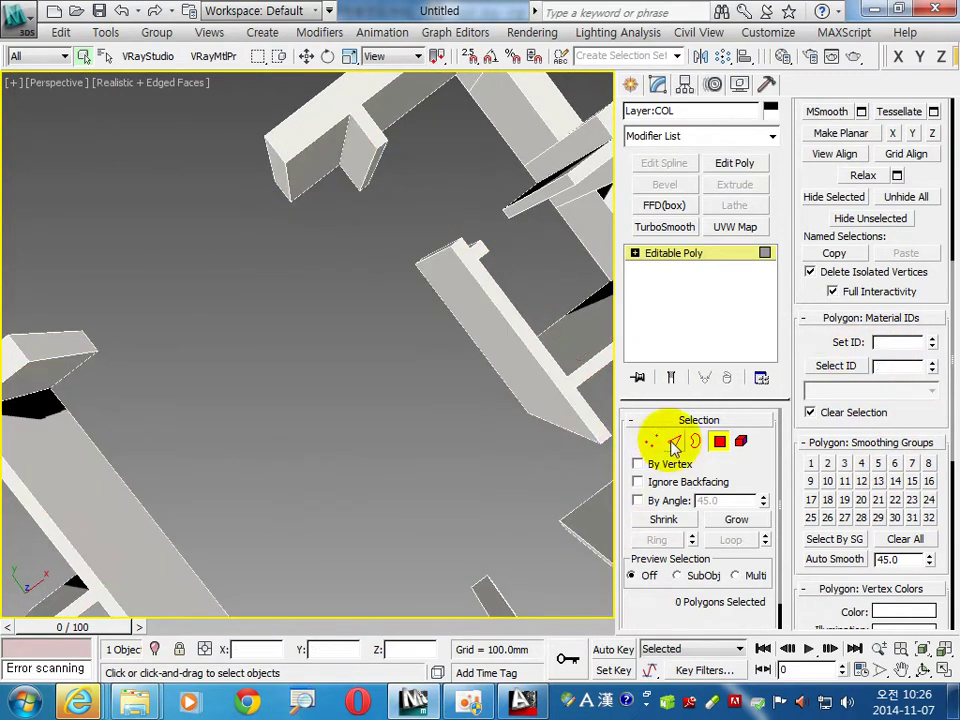
- Exit Polygon mode, view the whole model, and open the Material Editor's type browser for 벽체
left_click(718, 441)
scroll(370, 465, "down", 3)
scroll(351, 281, "down", 5)
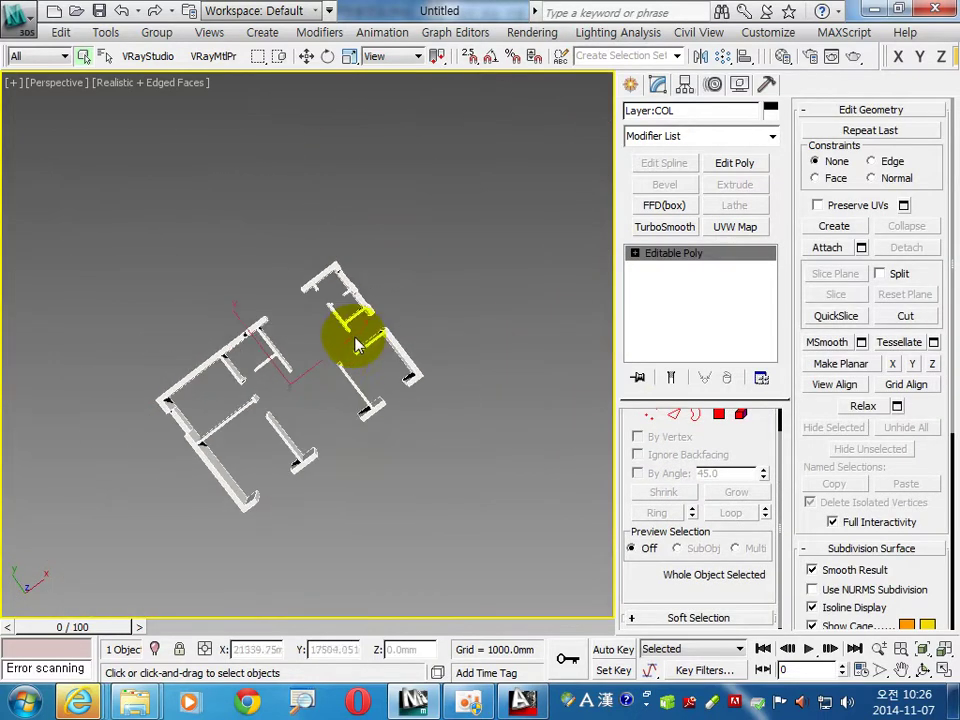
middle_click_drag(378, 366, 350, 351, "alt")
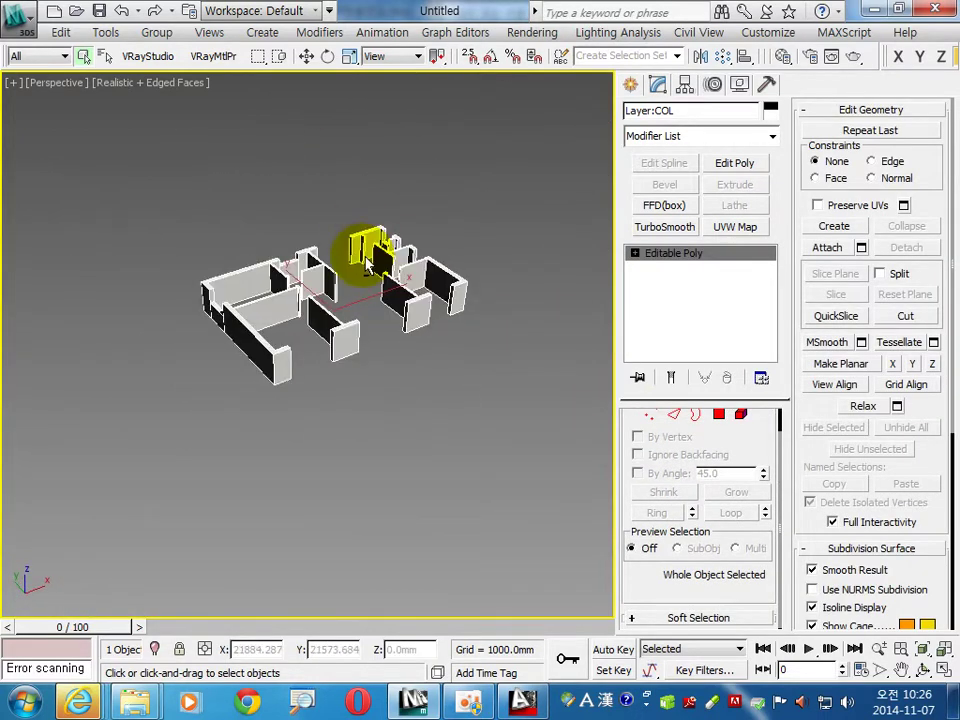
scroll(350, 351, "up", 2)
scroll(343, 310, "up", 3)
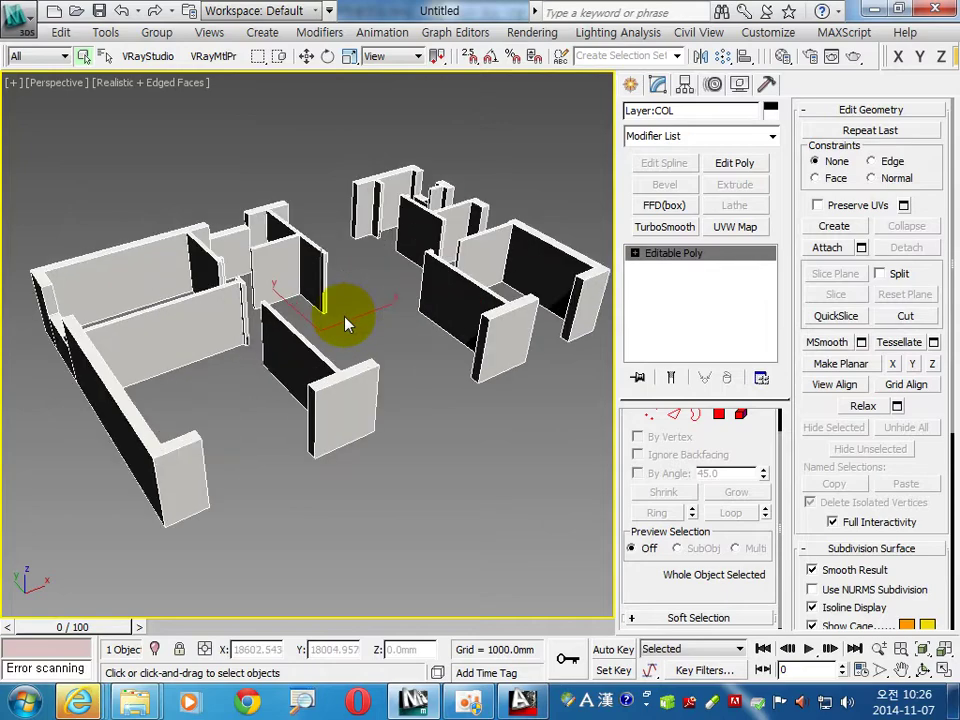
left_click(783, 56)
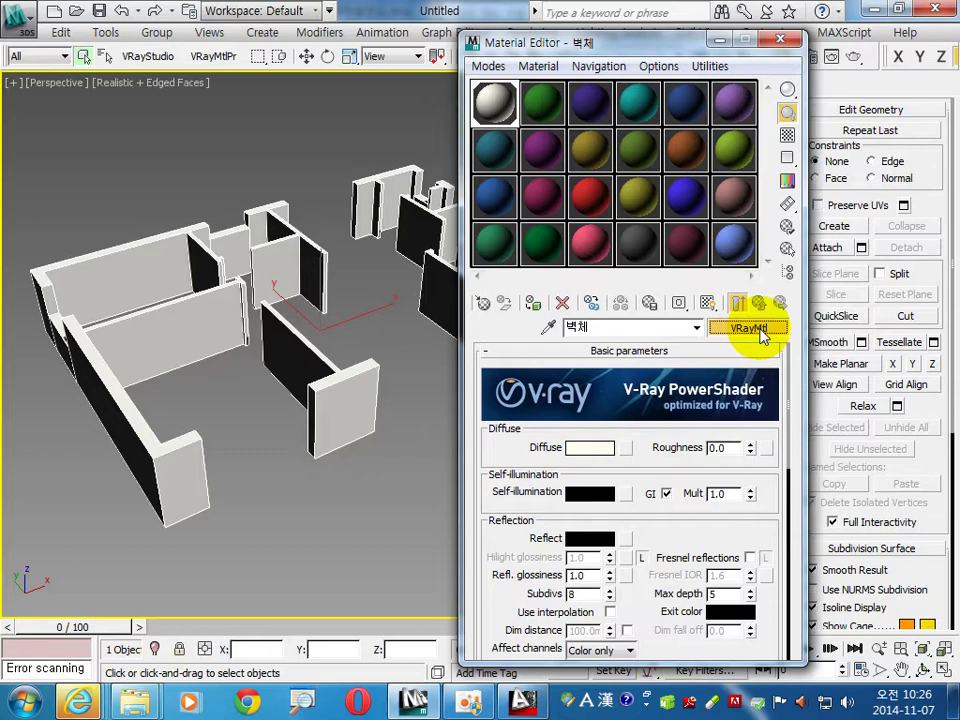
left_click(755, 330)
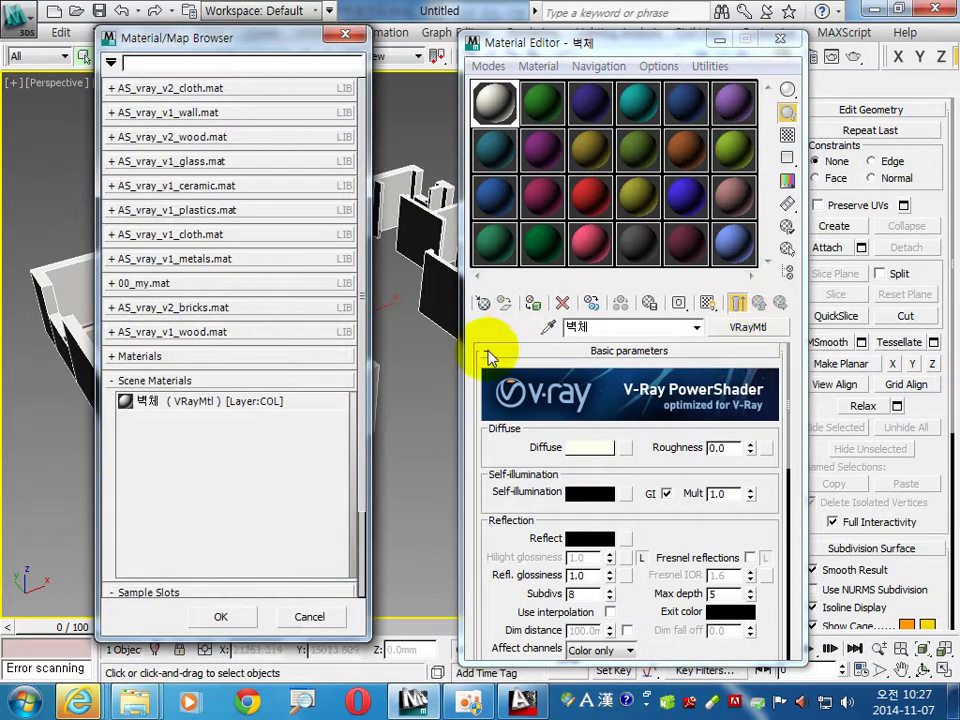
- Change 벽체 to a Multi/Sub-Object material, keeping the old VRayMtl as a sub-material
left_click(140, 356)
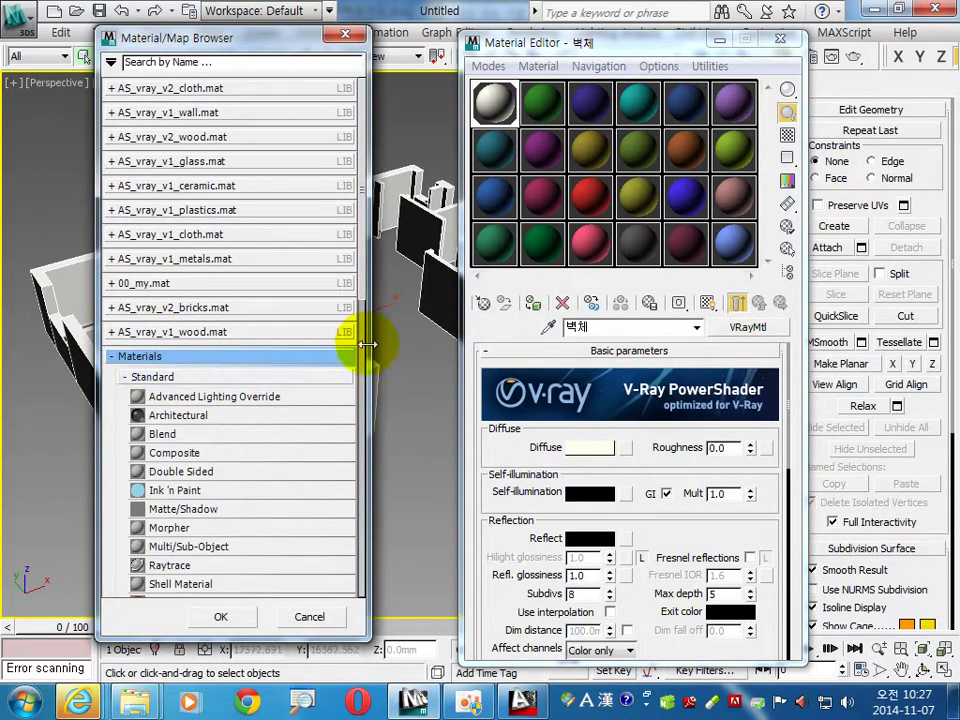
left_click(162, 547)
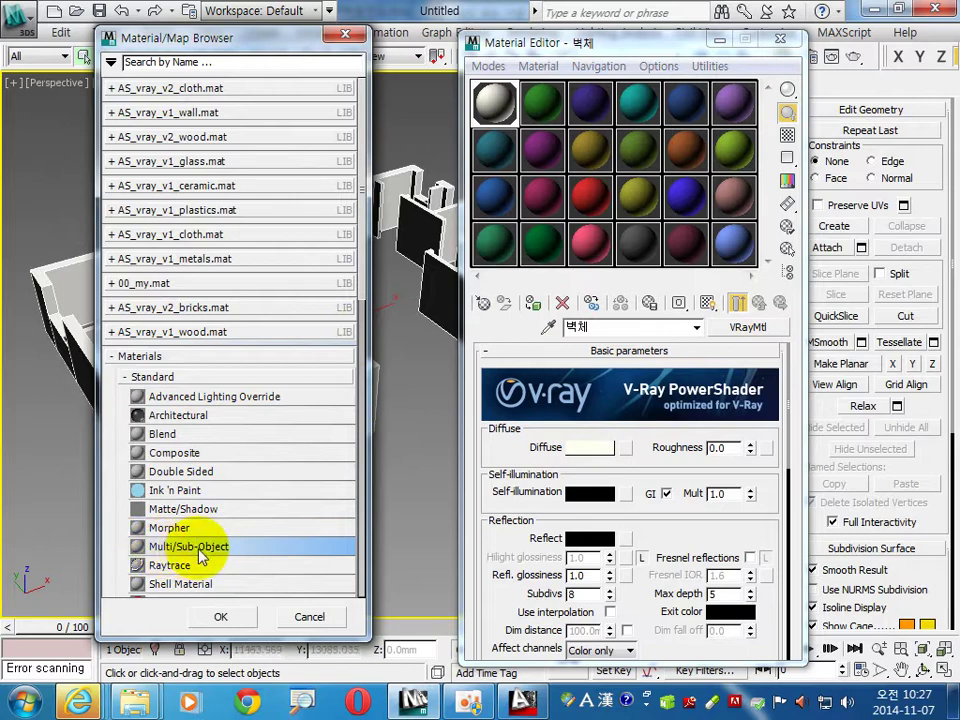
double_click(162, 552)
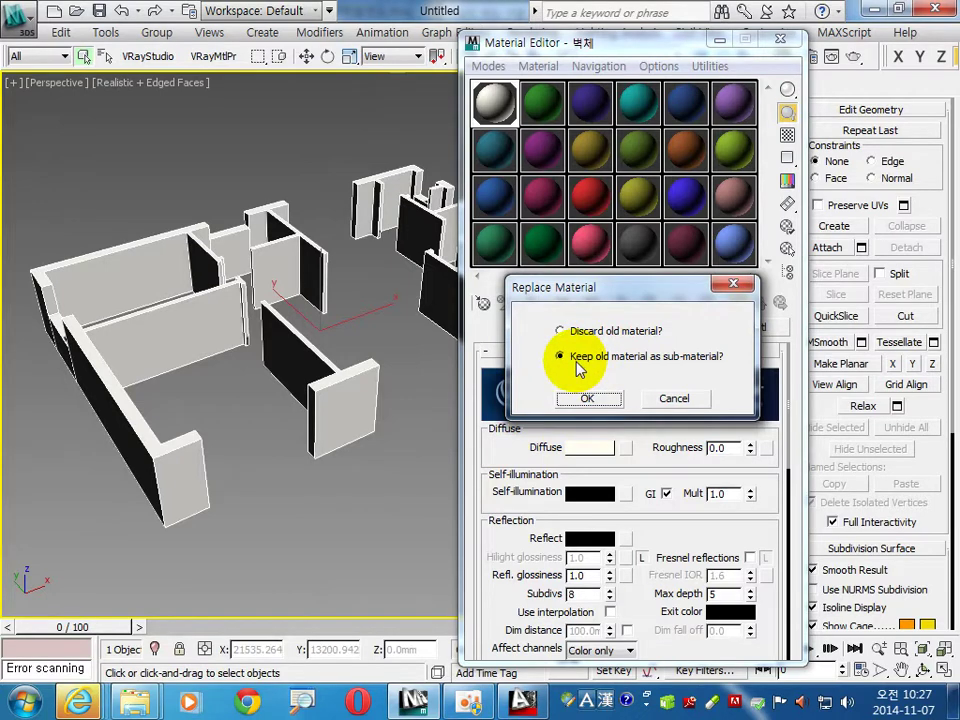
left_click(588, 399)
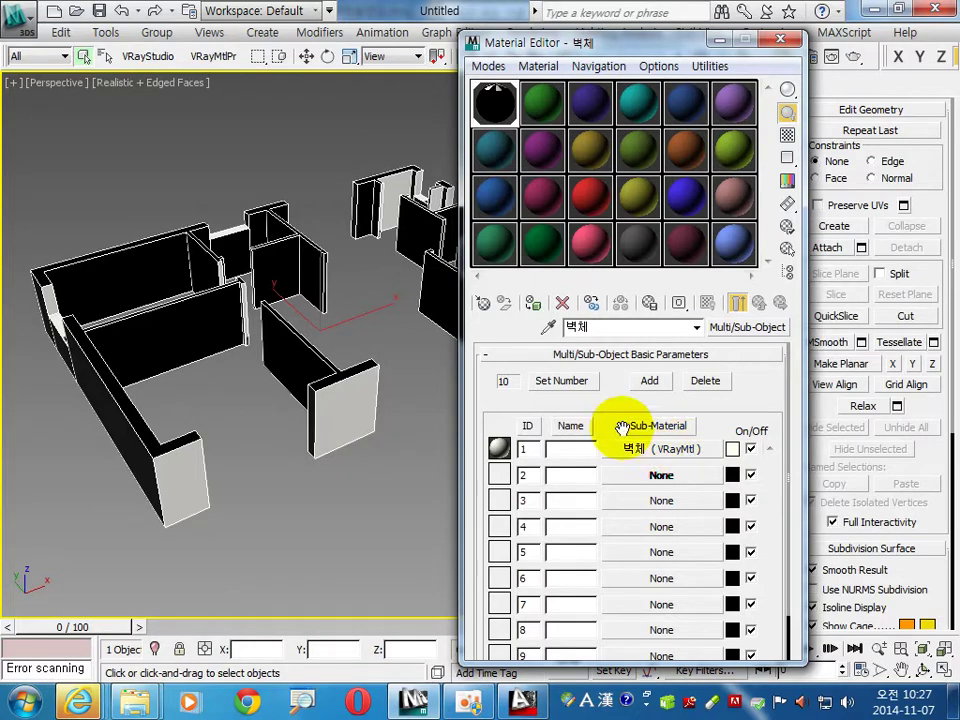
- Set 벽체 to 7 sub-materials, name sub-material 1 벽, and drag it onto slot 2
left_click(568, 381)
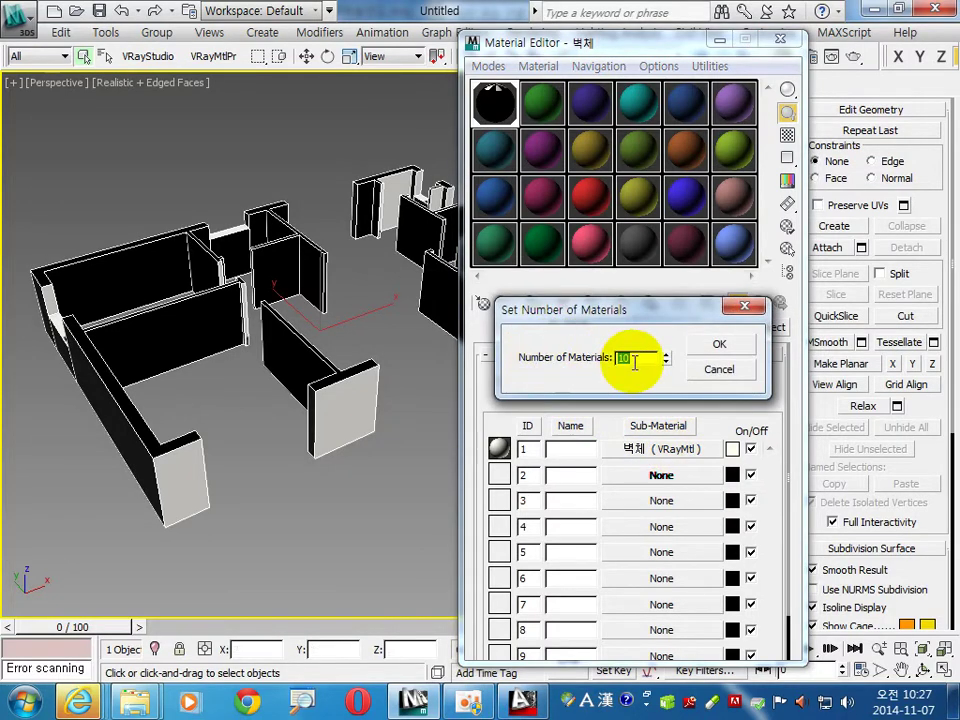
type("7")
left_click(717, 344)
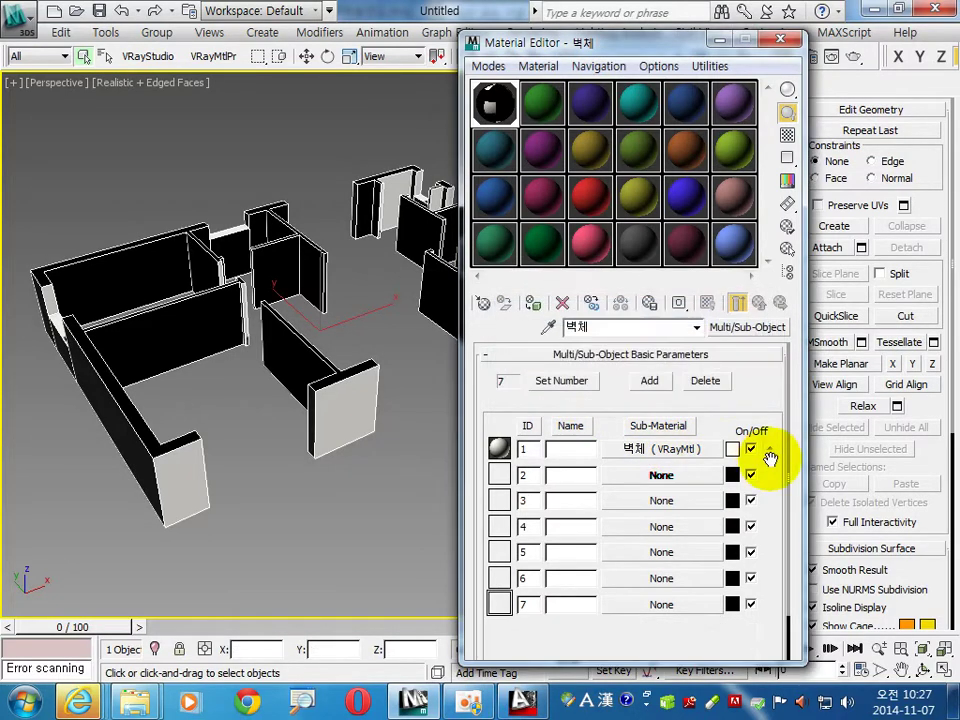
left_click(661, 452)
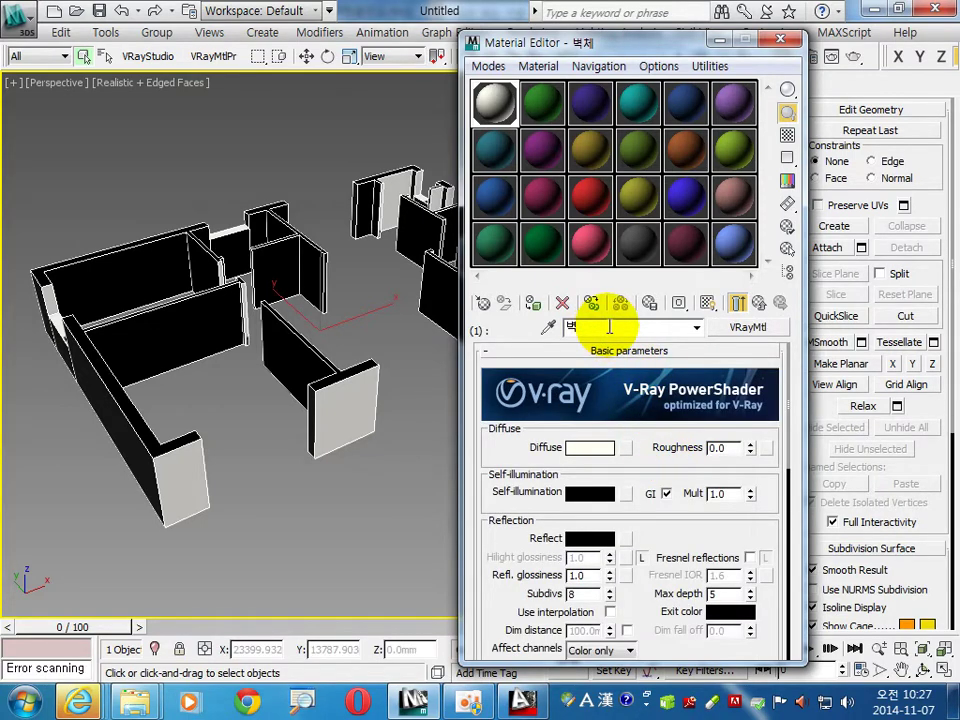
left_click(760, 302)
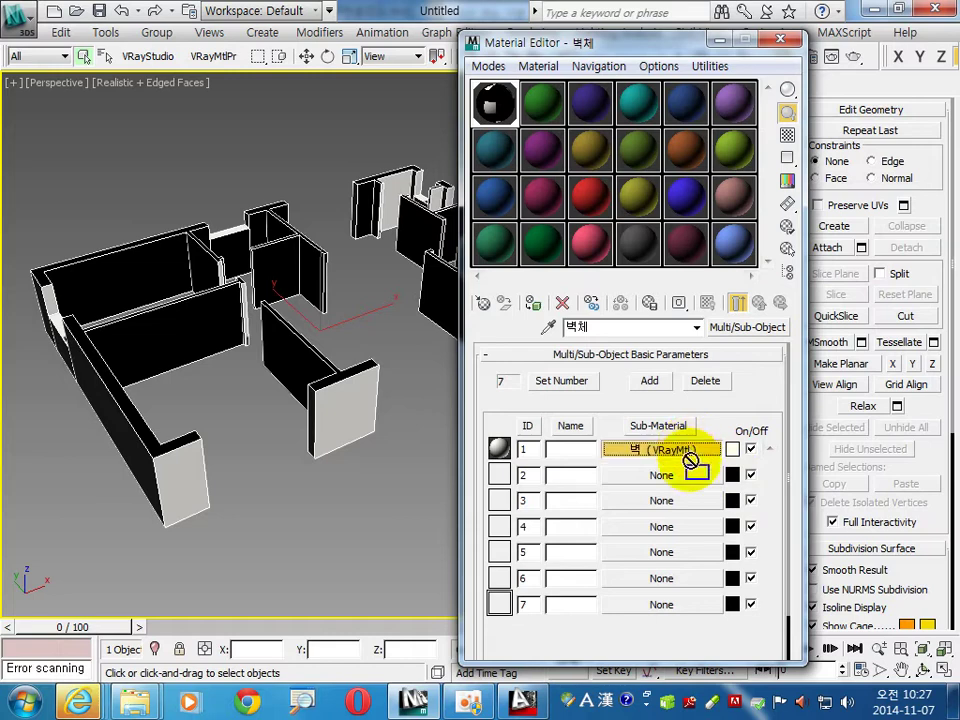
left_click_drag(690, 452, 692, 478)
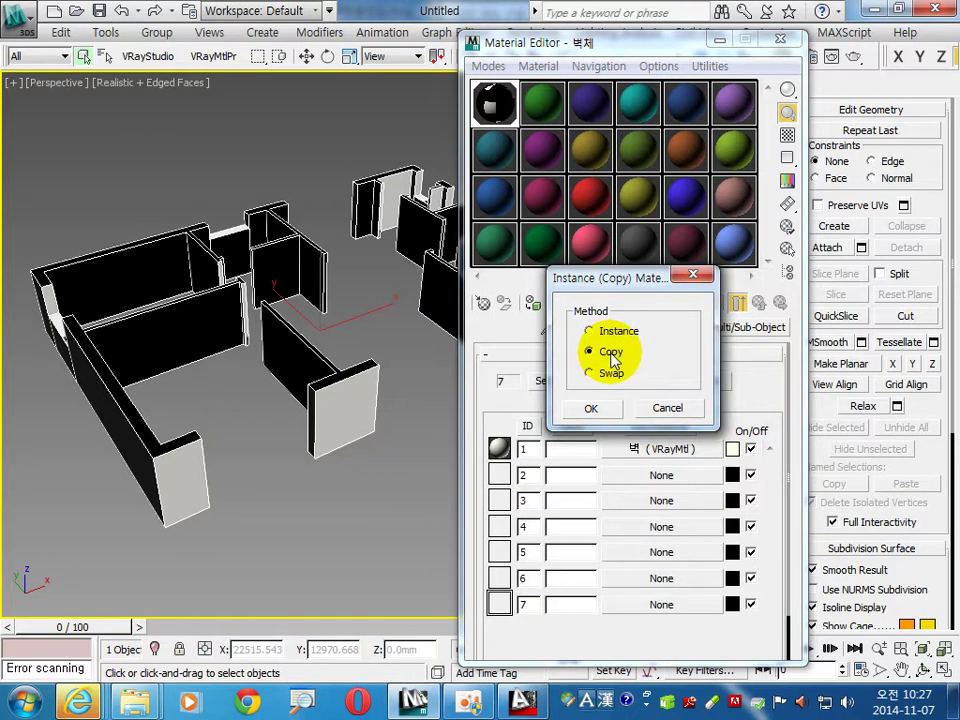
- Make sub-material 2 an independent copy of the wall material and rename it 윗벽
left_click(591, 408)
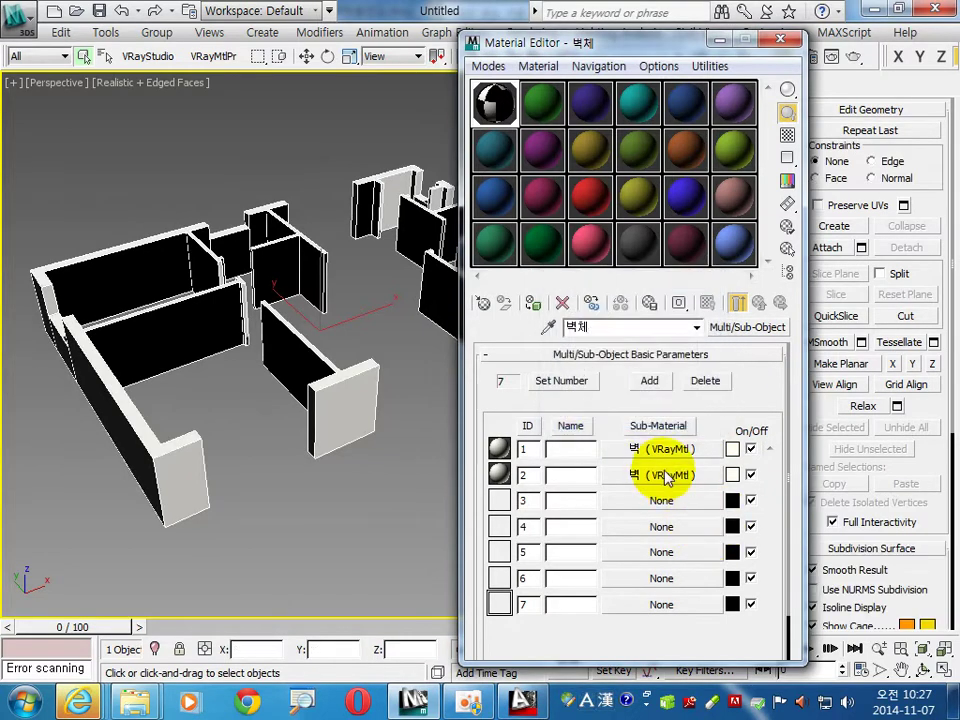
left_click(661, 475)
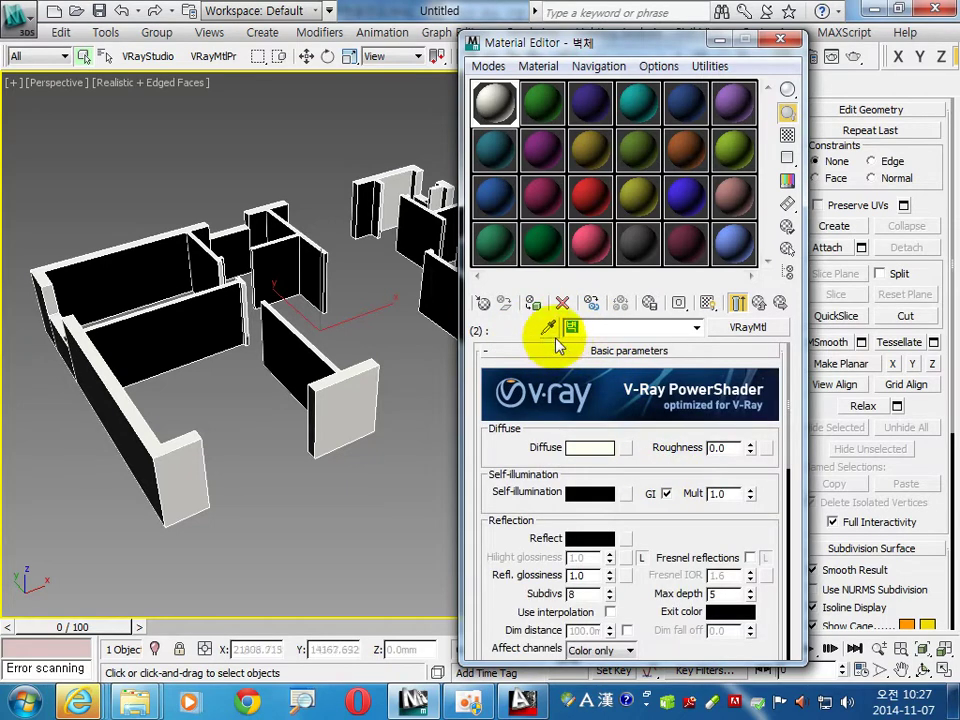
double_click(570, 328)
type("이")
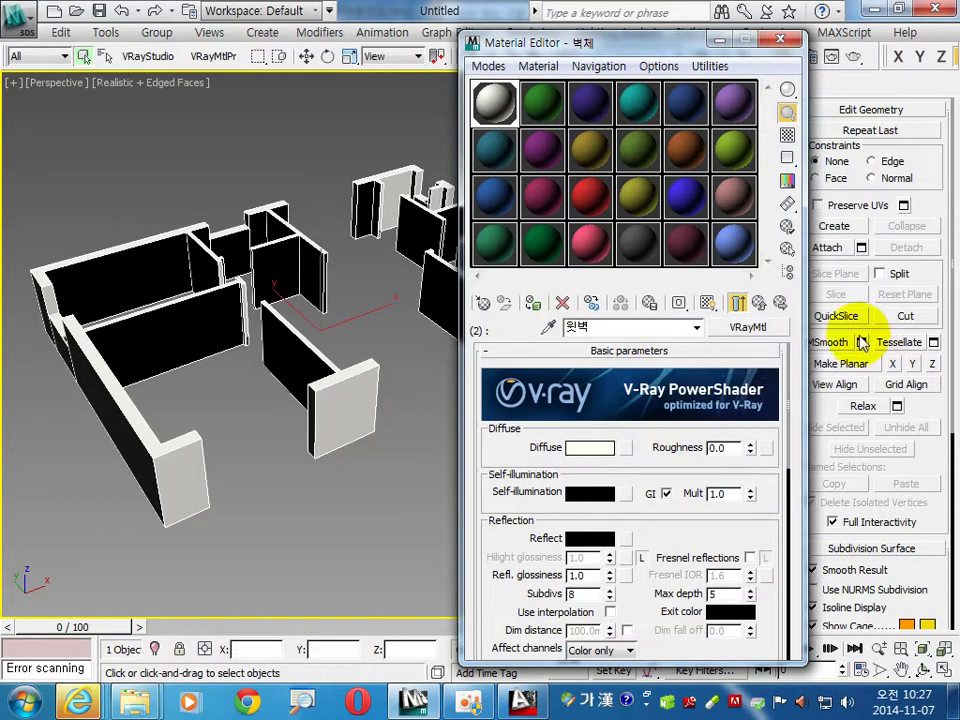
left_click(738, 302)
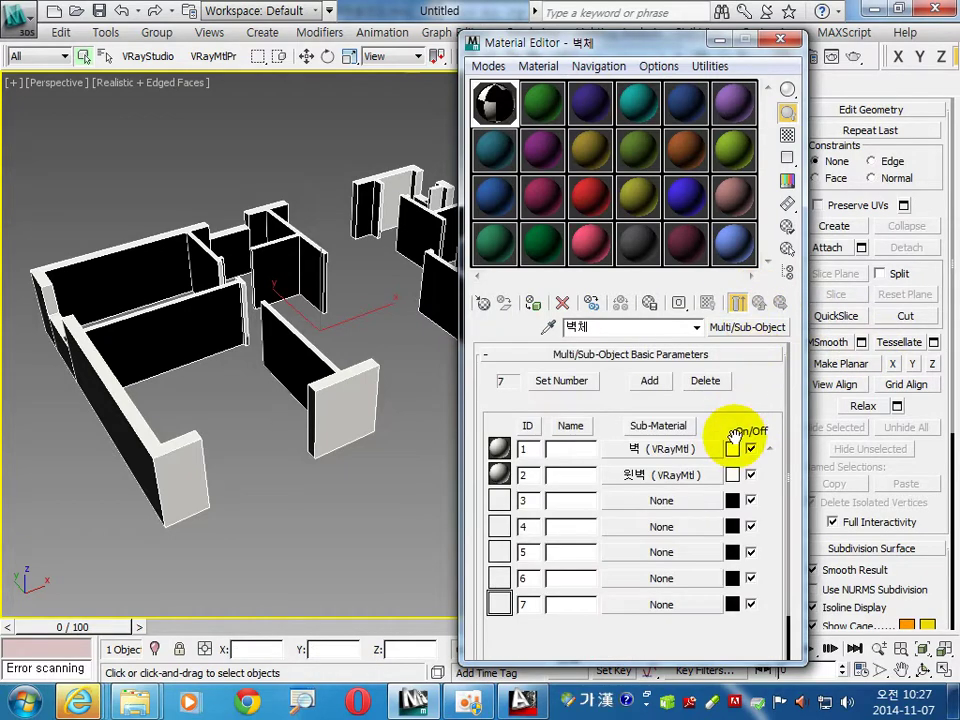
- Set 윗벽's diffuse colour to black (0, 0, 0)
left_click(650, 476)
left_click(600, 448)
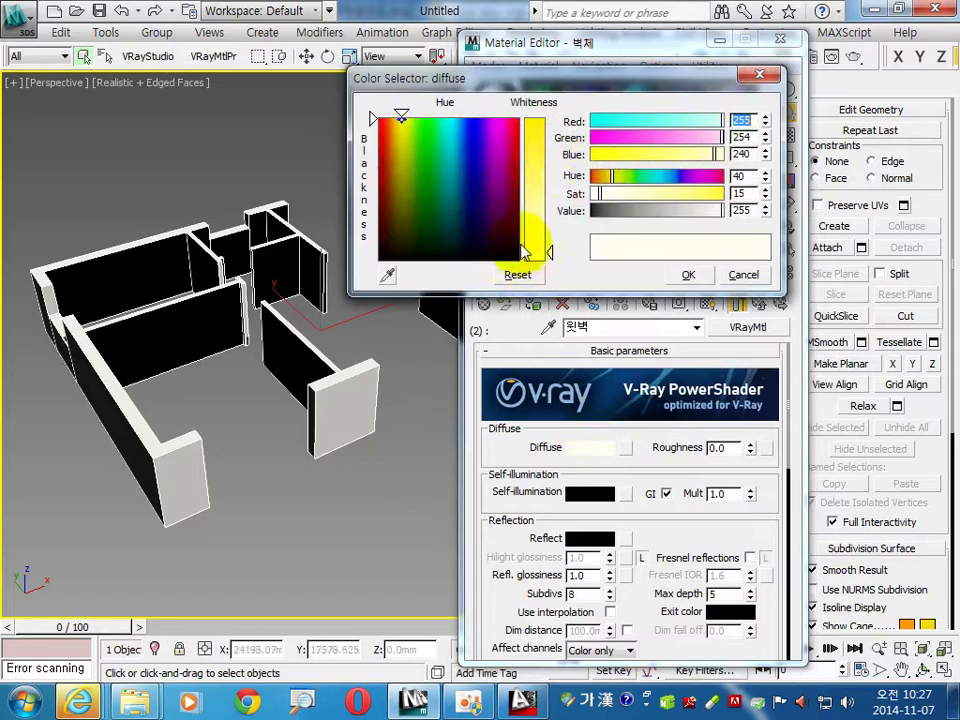
mouse_move(608, 180)
left_mouse_down()
mouse_move(583, 205)
mouse_move(553, 208)
left_mouse_up()
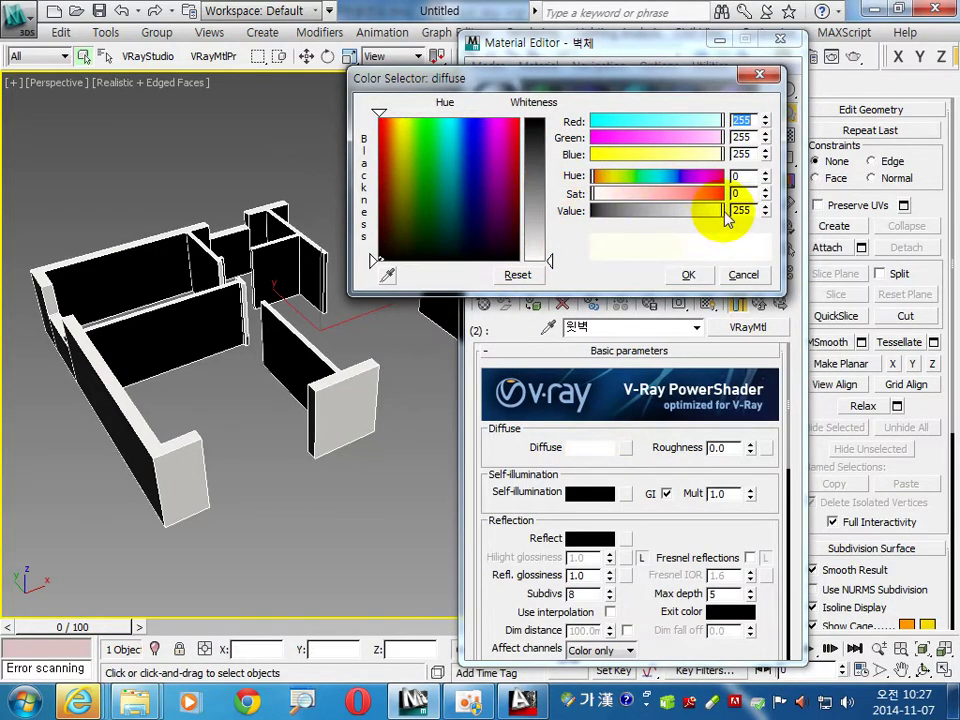
left_click_drag(724, 215, 574, 222)
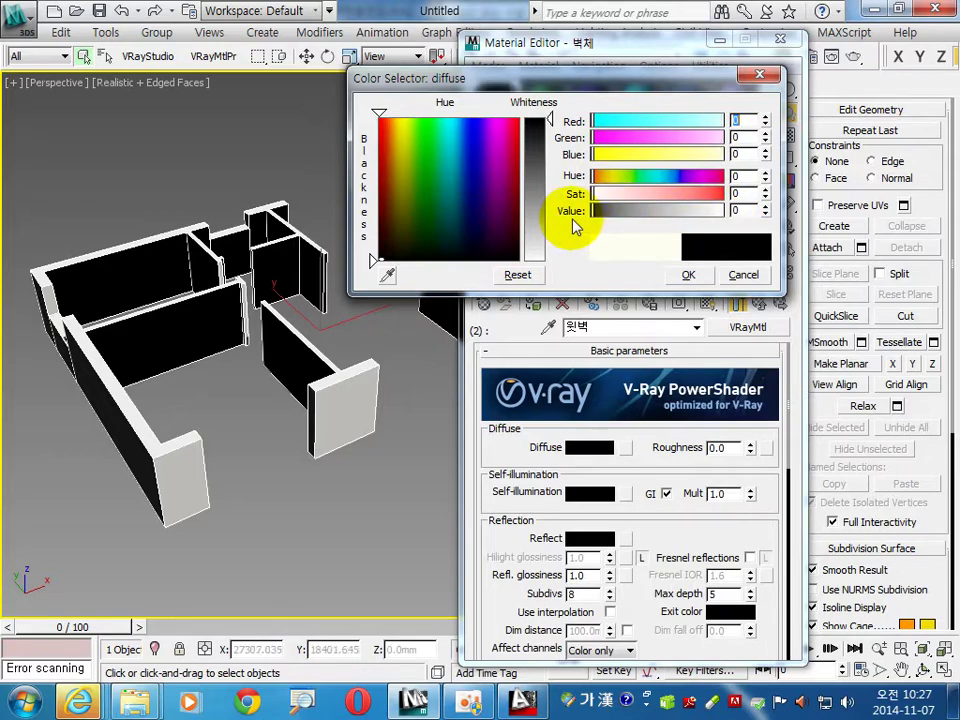
left_click(689, 277)
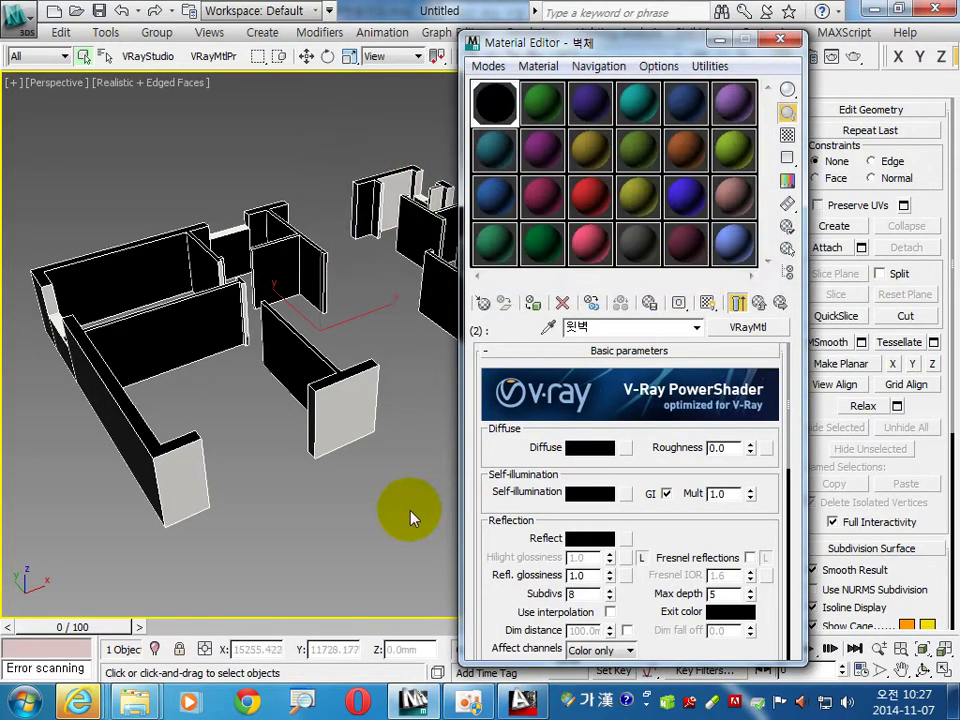
left_click(400, 500)
mouse_move(375, 467)
middle_mouse_down("alt")
mouse_move(336, 492)
mouse_move(347, 525)
mouse_move(249, 497)
mouse_move(306, 401)
mouse_move(195, 384)
middle_mouse_up("alt")
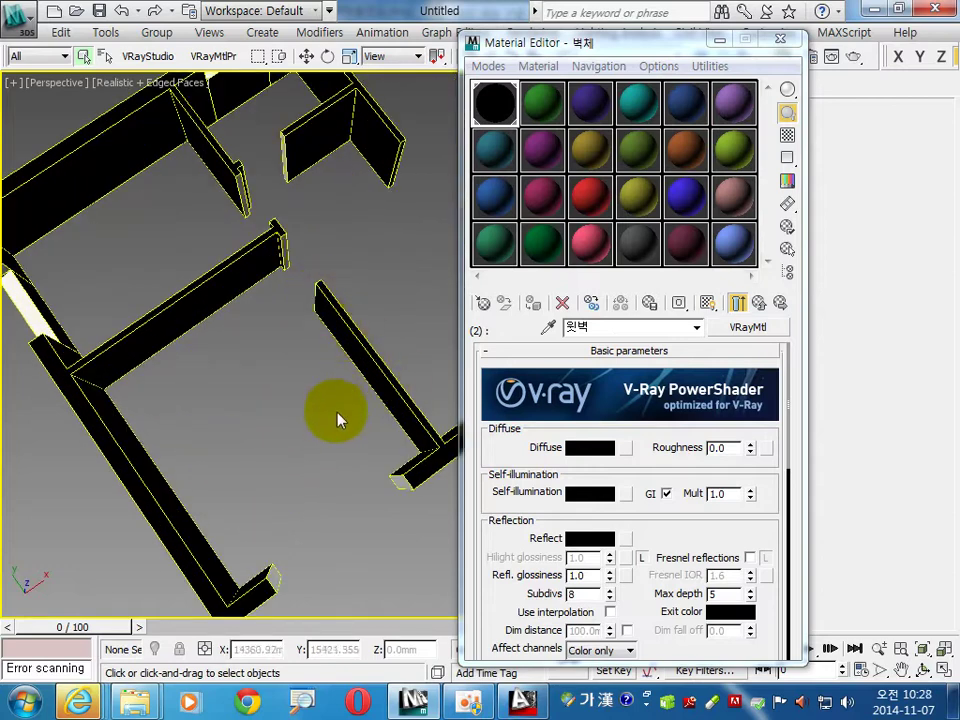
- Copy sub-material 2 (윗벽) into slot 3 as an independent material and open it
middle_click_drag(336, 413, 320, 400, "alt")
left_click(757, 303)
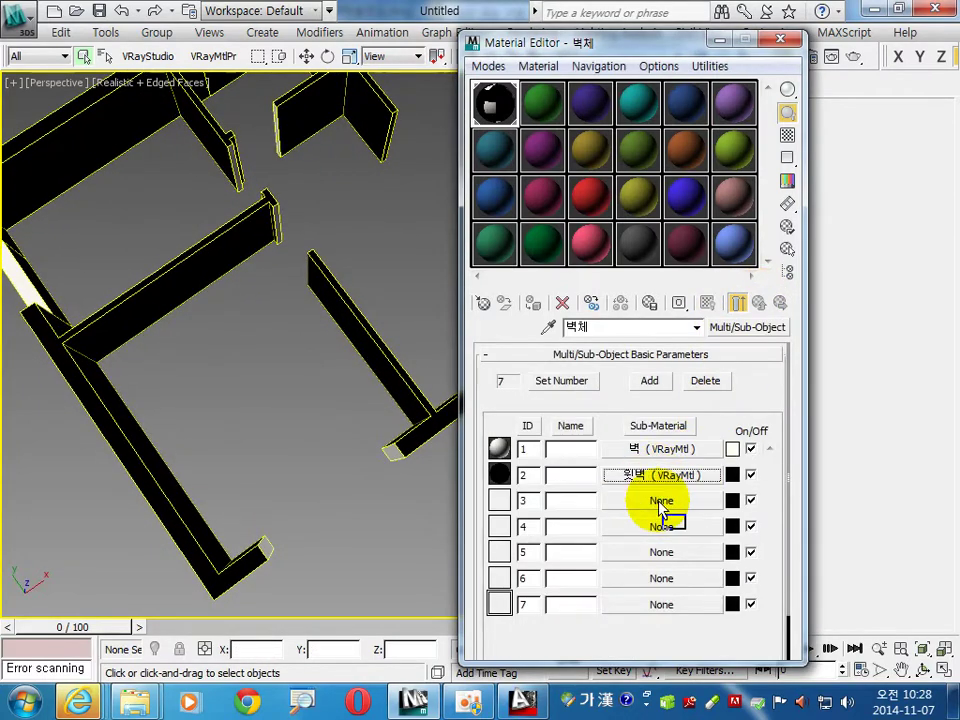
left_click_drag(657, 490, 660, 505)
left_click(591, 409)
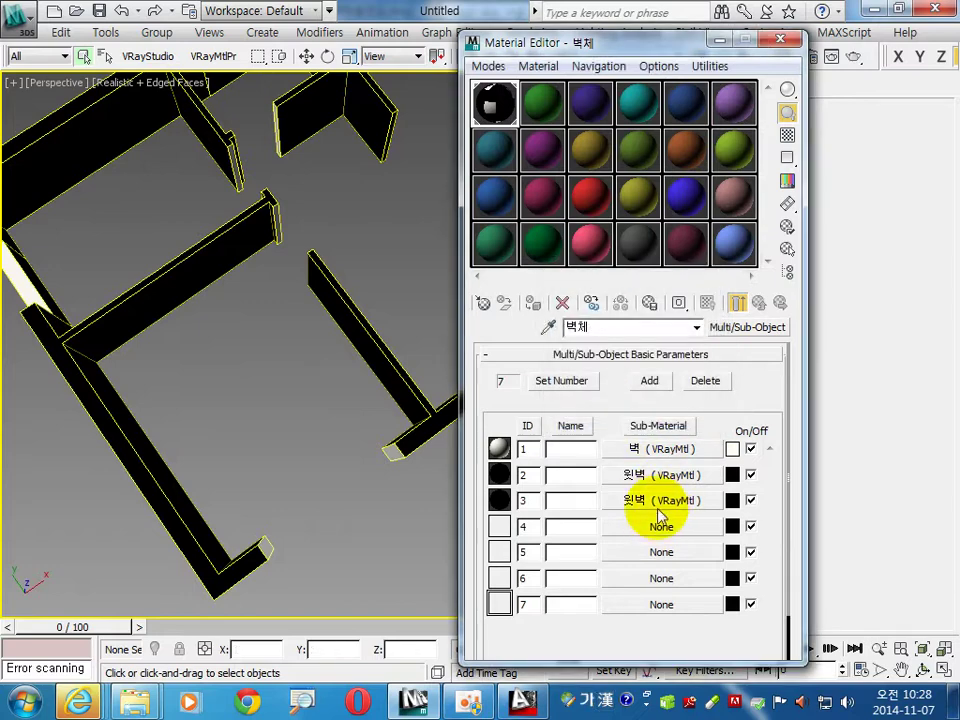
left_click(655, 517)
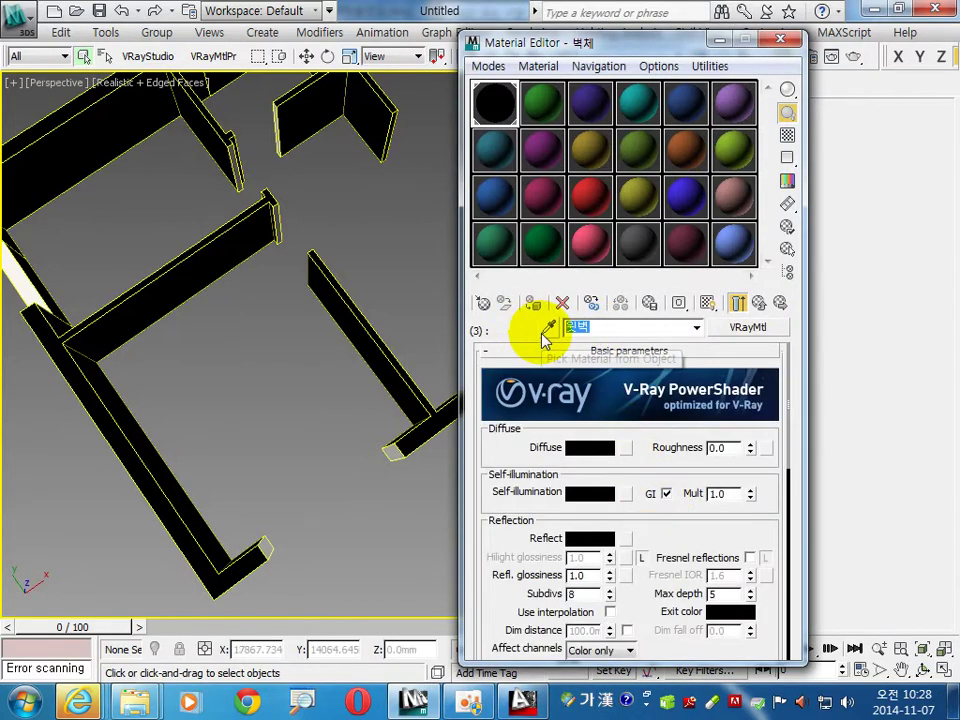
- Rename slot 3 to 거실 and start adding a standard map to its diffuse colour
type("거시")
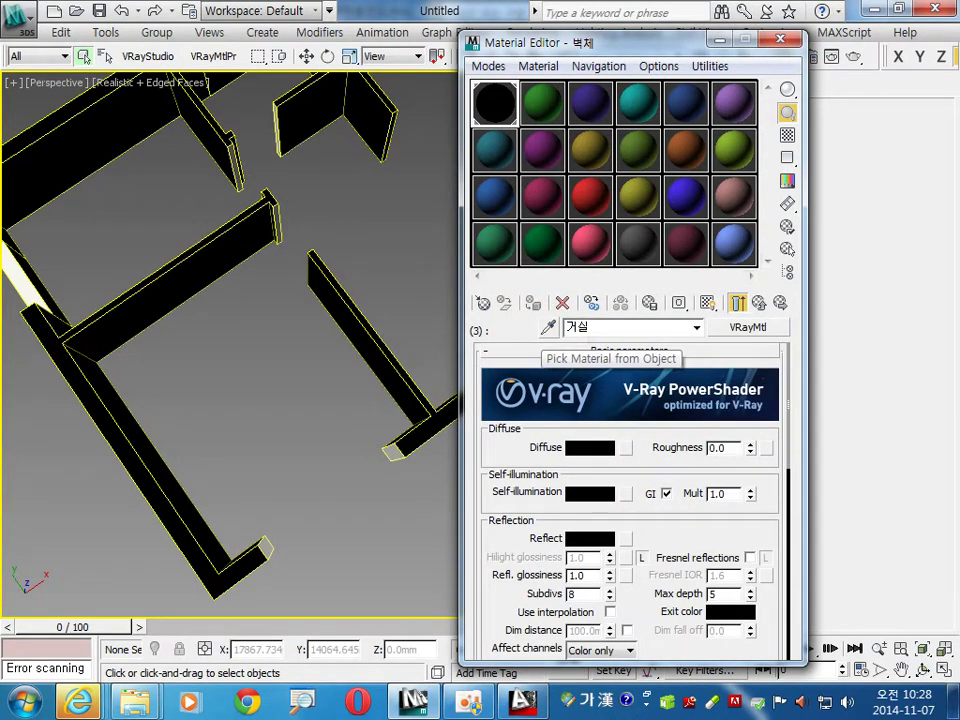
left_click(626, 448)
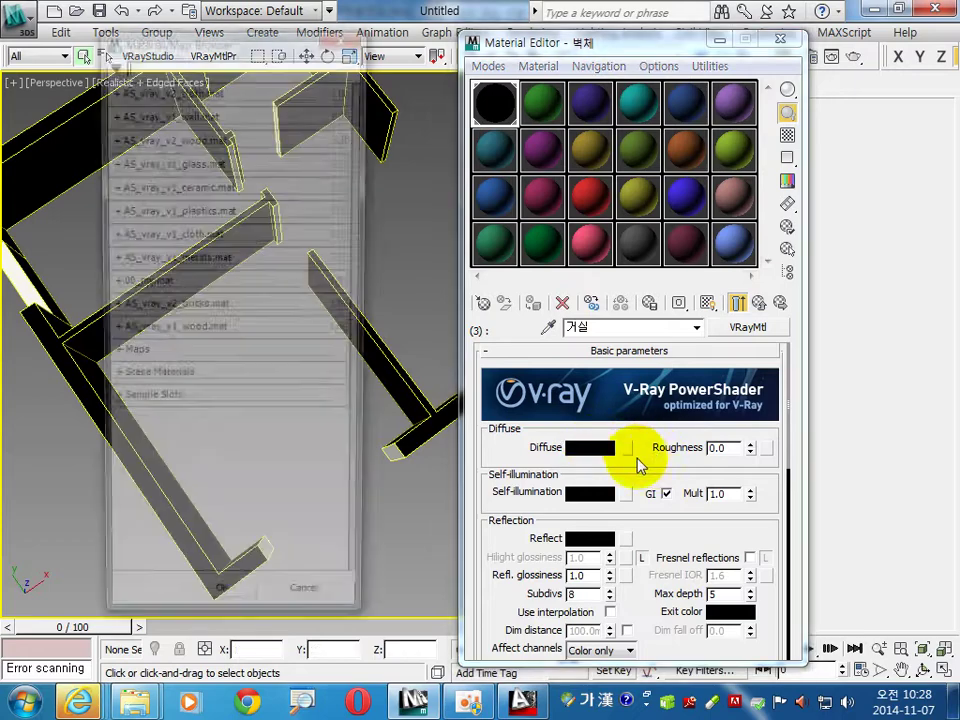
left_click(125, 334)
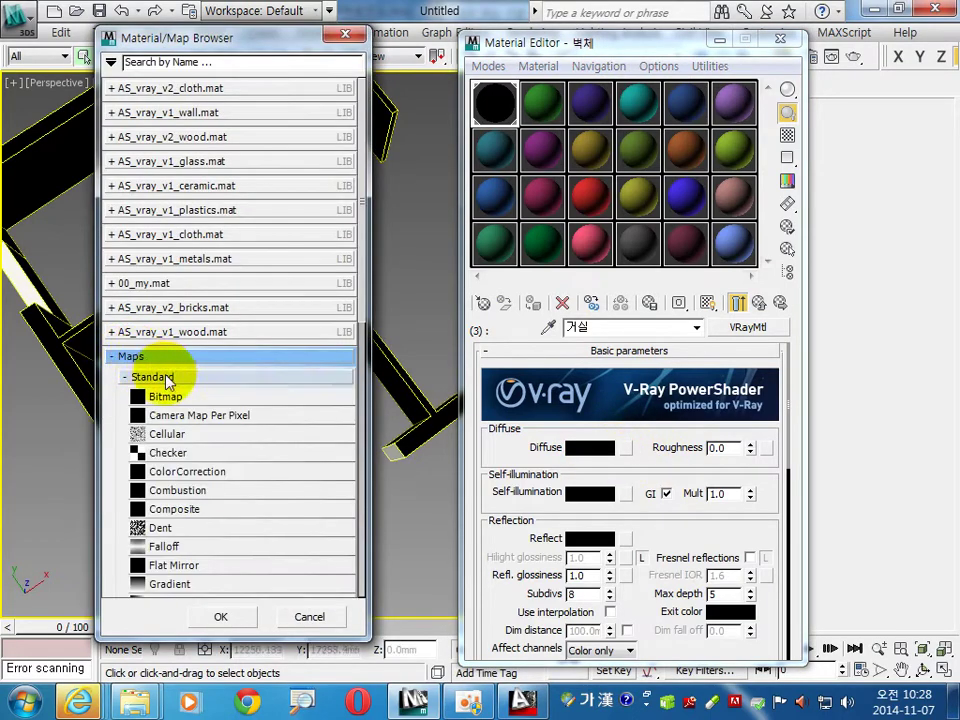
- Load wall paper (4).jpg from C:\00_max\bonus-materials\wall paper(83) as 거실's diffuse Bitmap
double_click(165, 396)
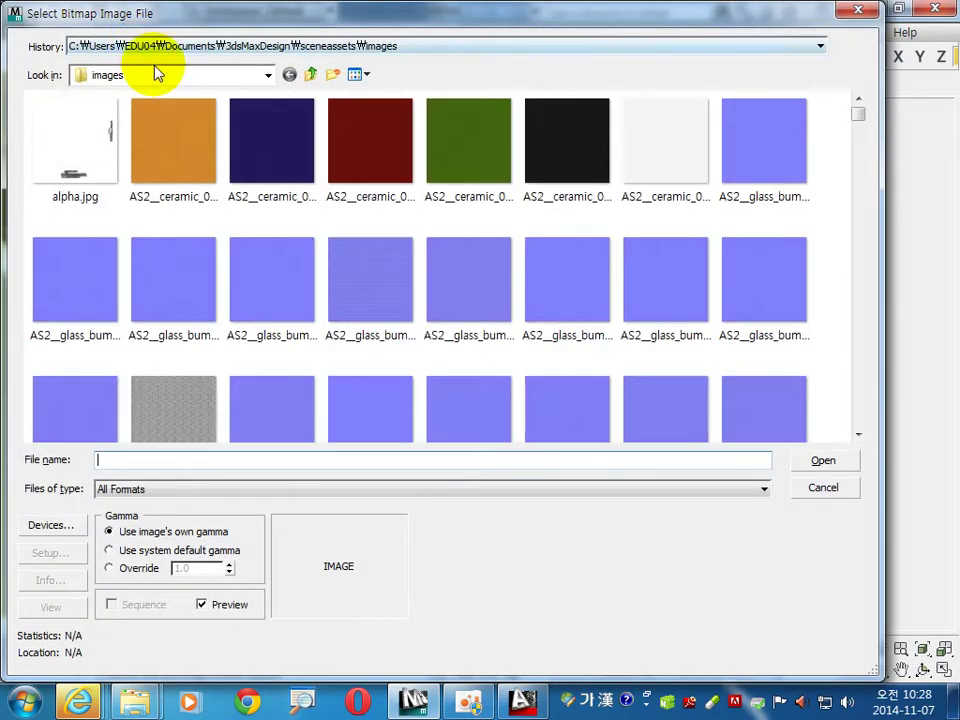
left_click(155, 73)
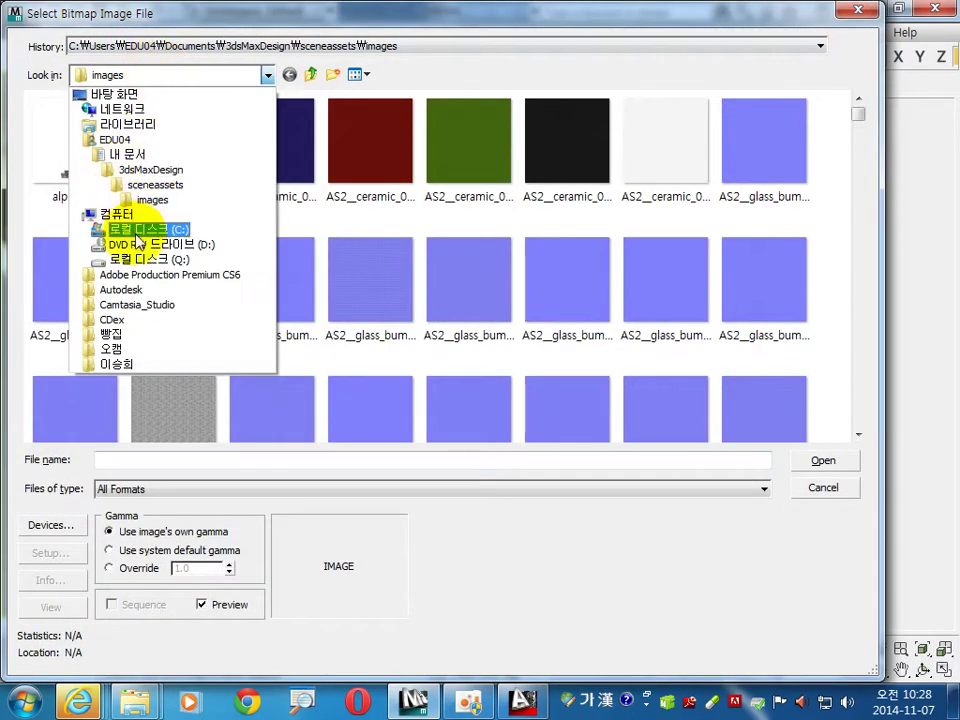
left_click(137, 230)
double_click(64, 121)
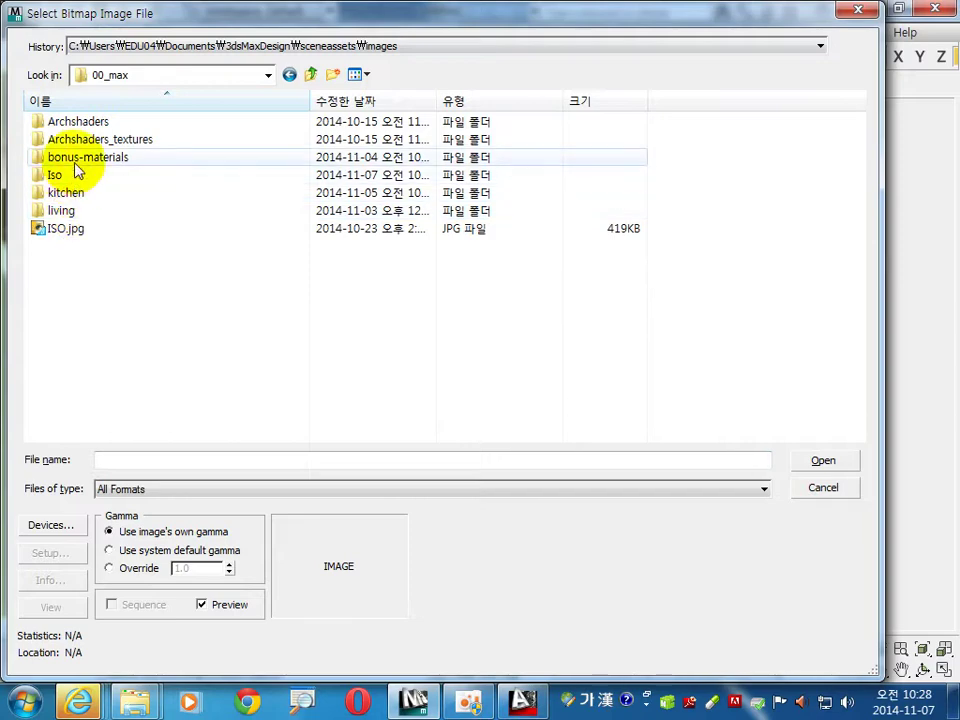
double_click(76, 159)
double_click(62, 353)
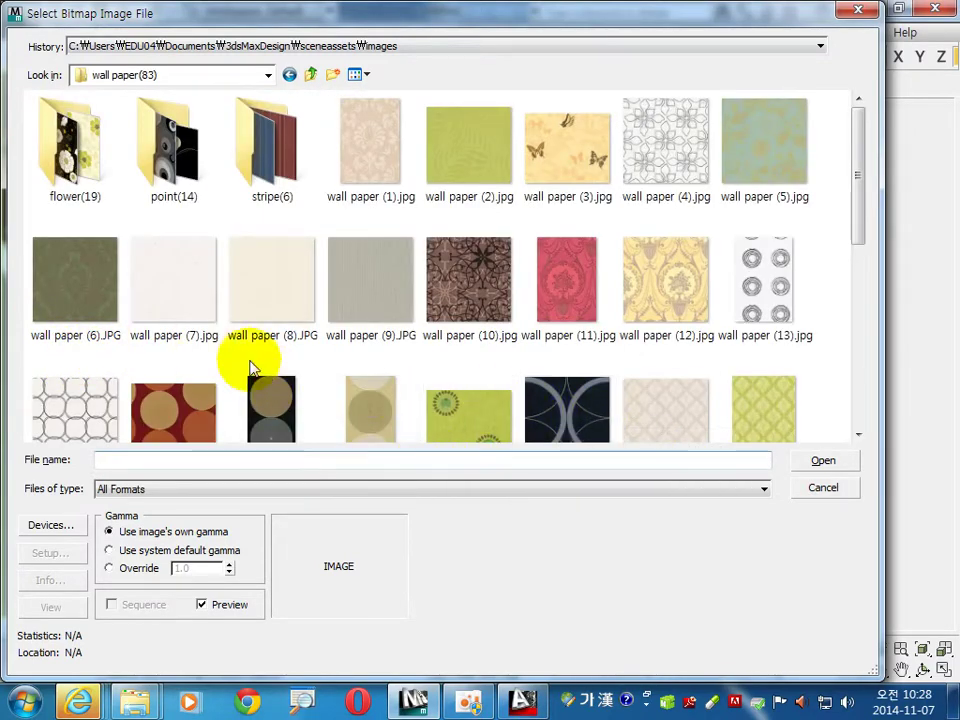
left_click(690, 163)
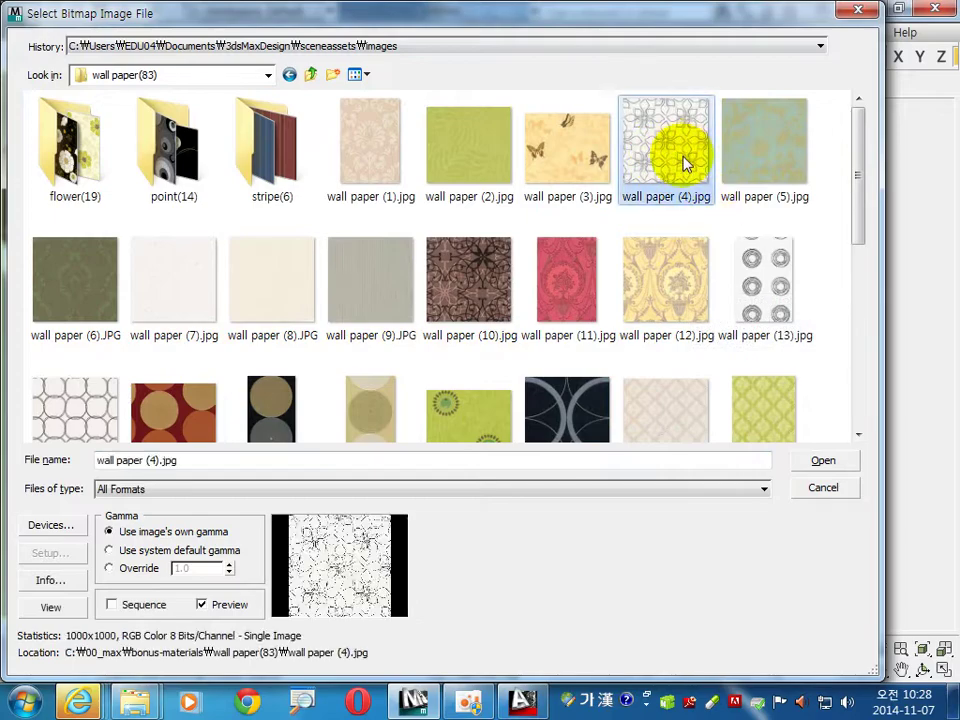
double_click(685, 163)
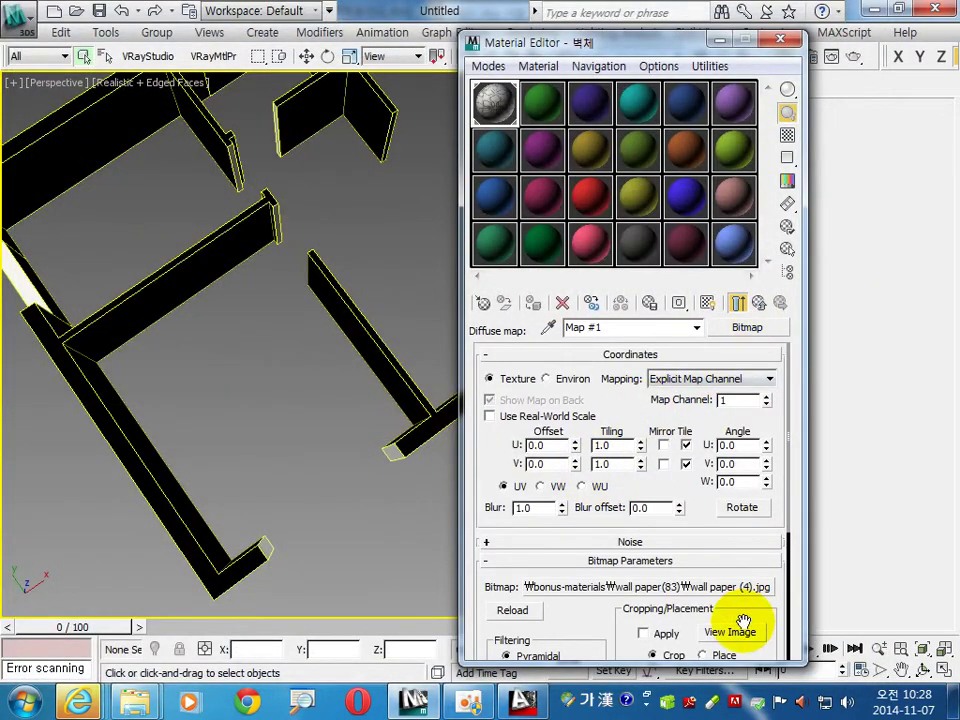
- Preview wall paper (4).jpg, show 거실 shaded in the viewport, and close the Material Editor
left_click(740, 630)
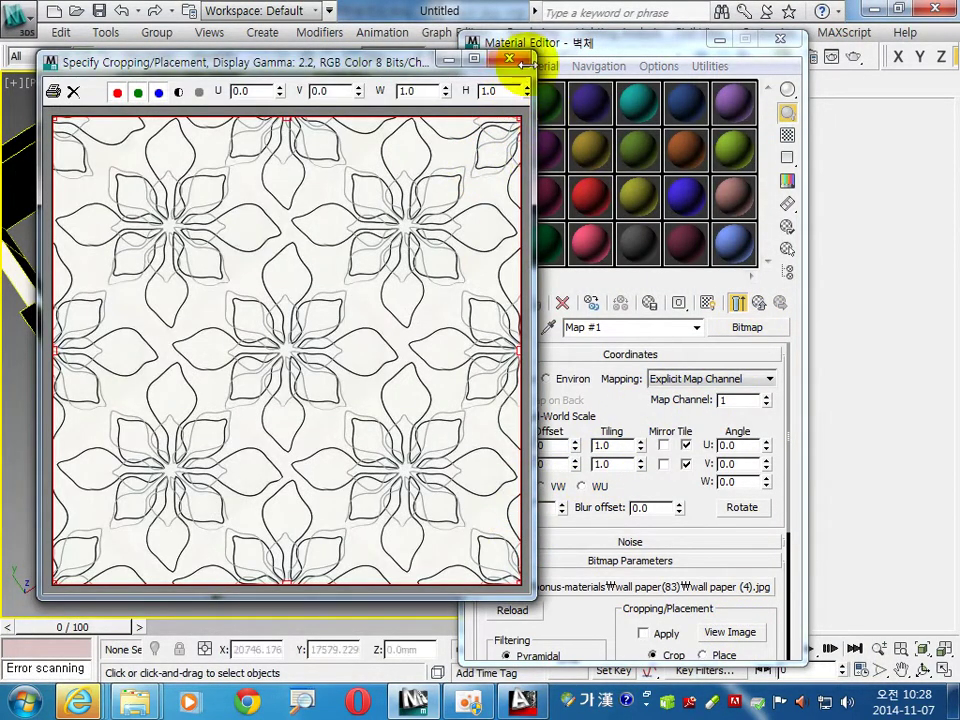
left_click(511, 60)
left_click(740, 302)
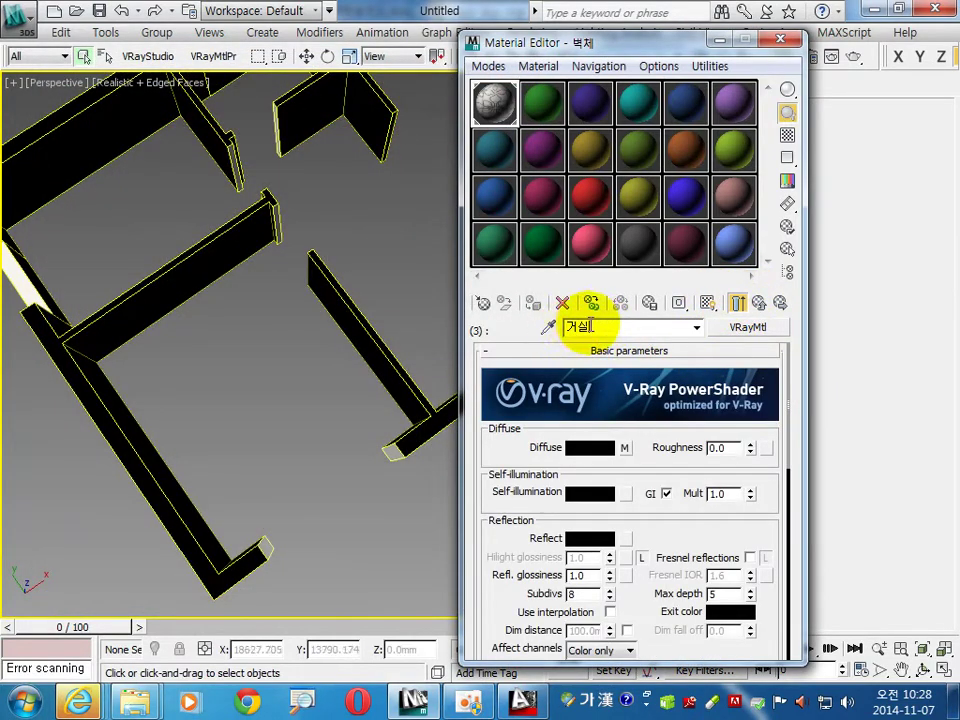
left_click(707, 302)
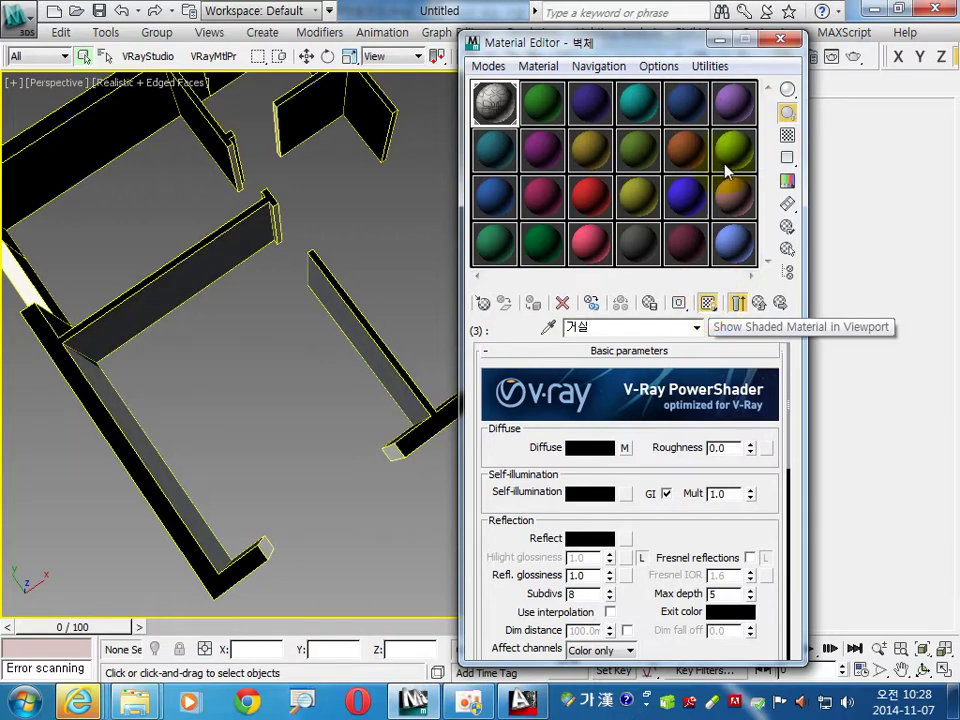
left_click(780, 40)
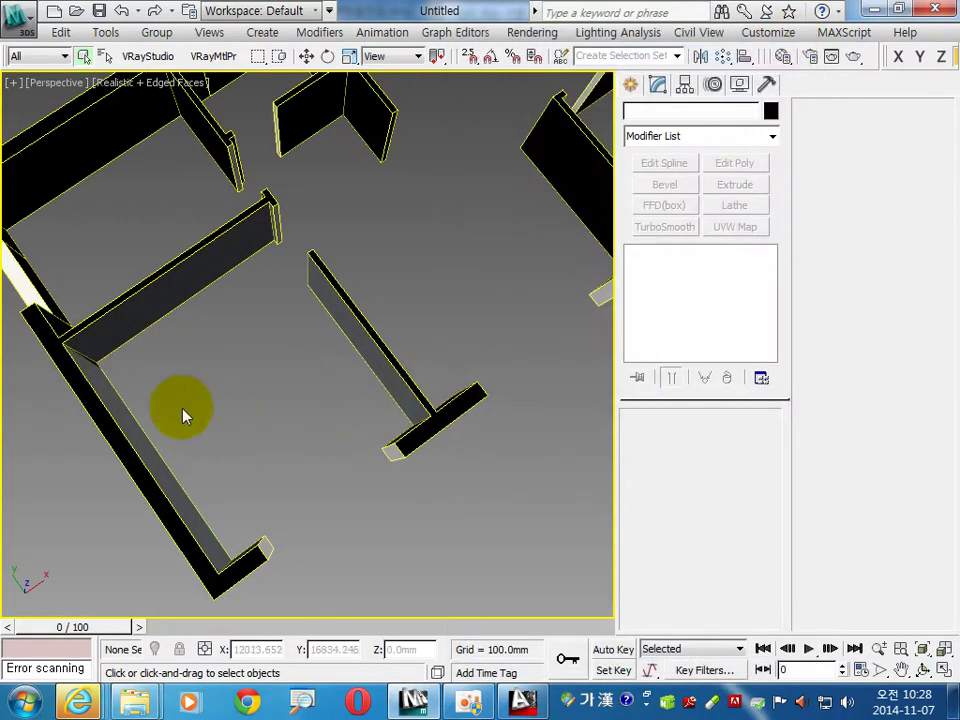
- Give the wall object a Box UVW Map sized 500 mm on each side
left_click(340, 314)
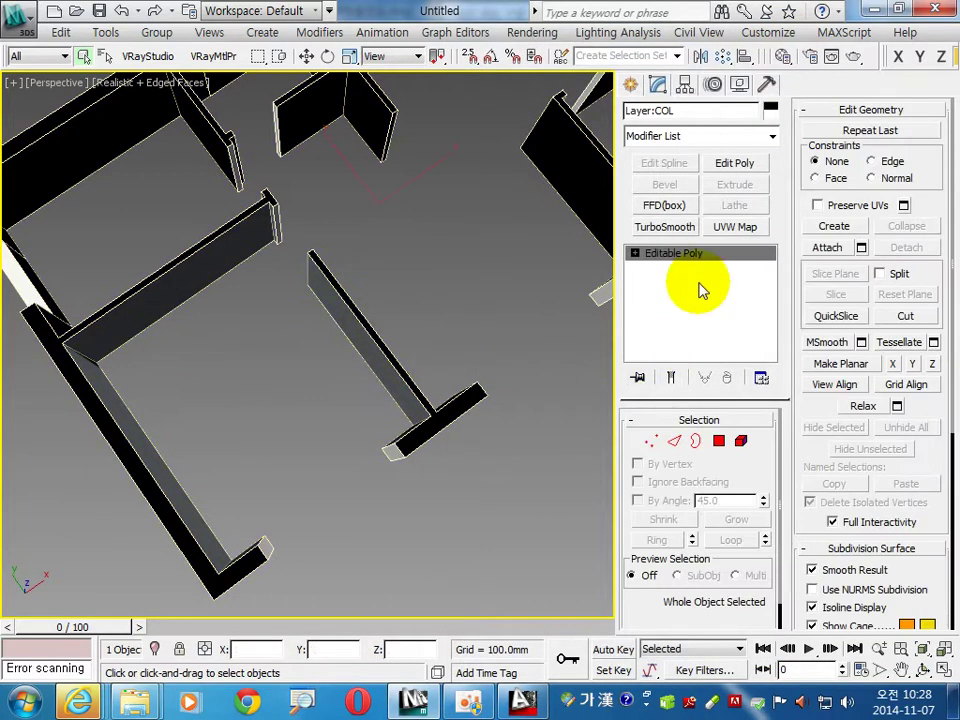
left_click(740, 227)
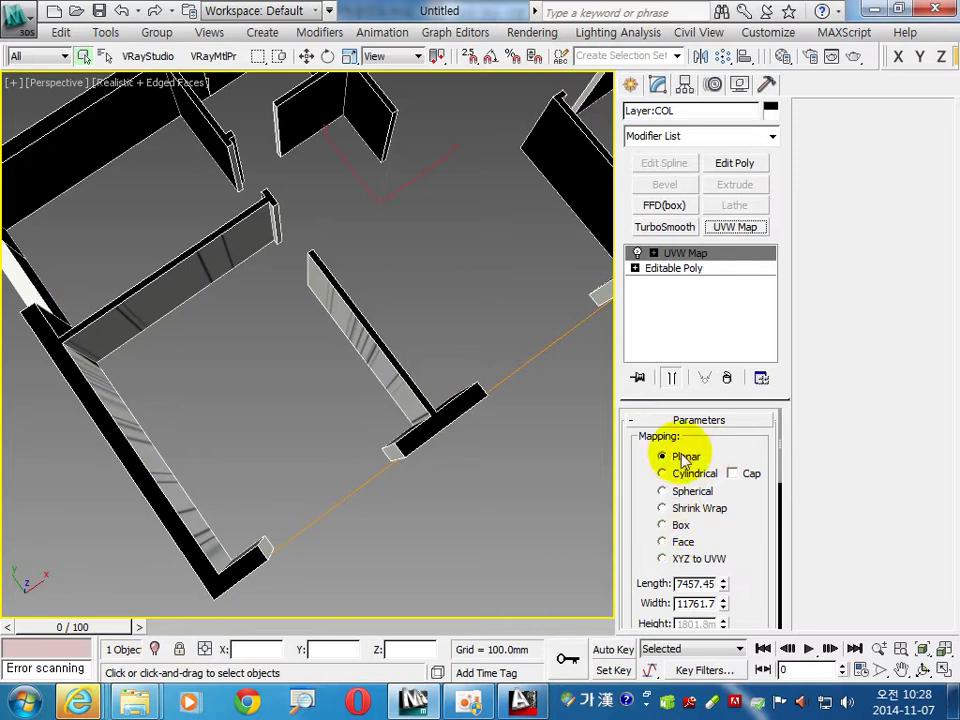
left_click(681, 527)
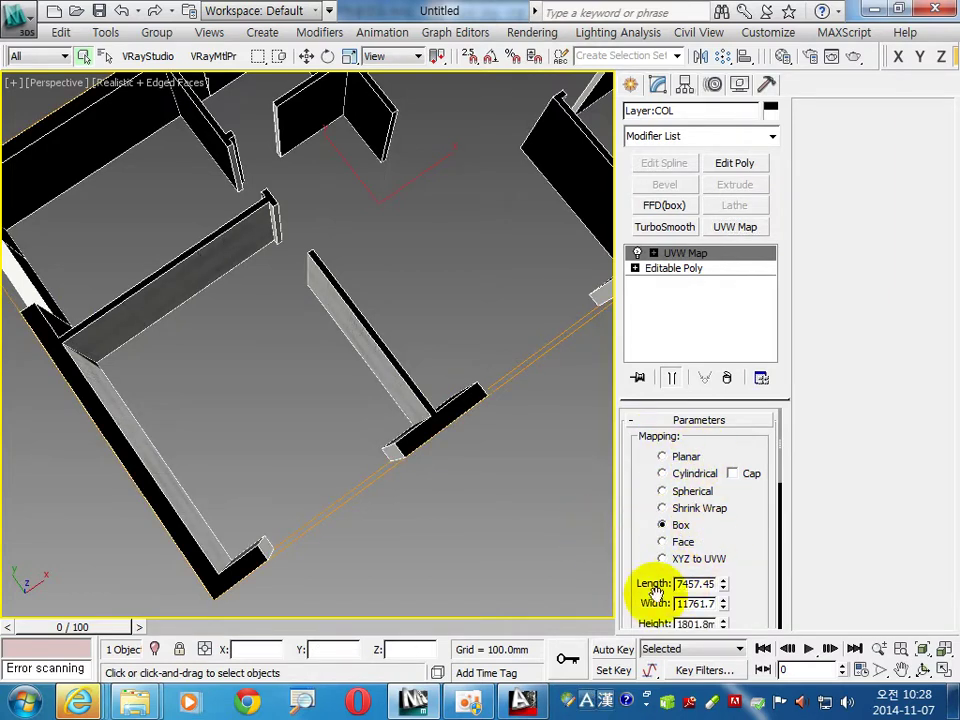
type("1454")
key("Return")
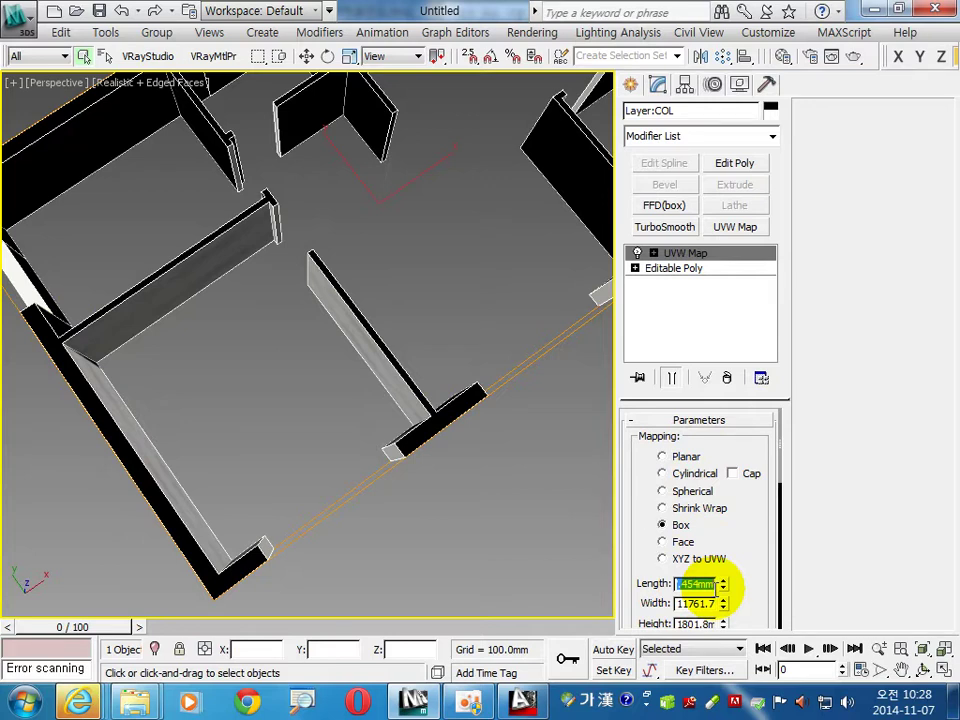
type("500")
key("Tab")
type("0")
key("Tab")
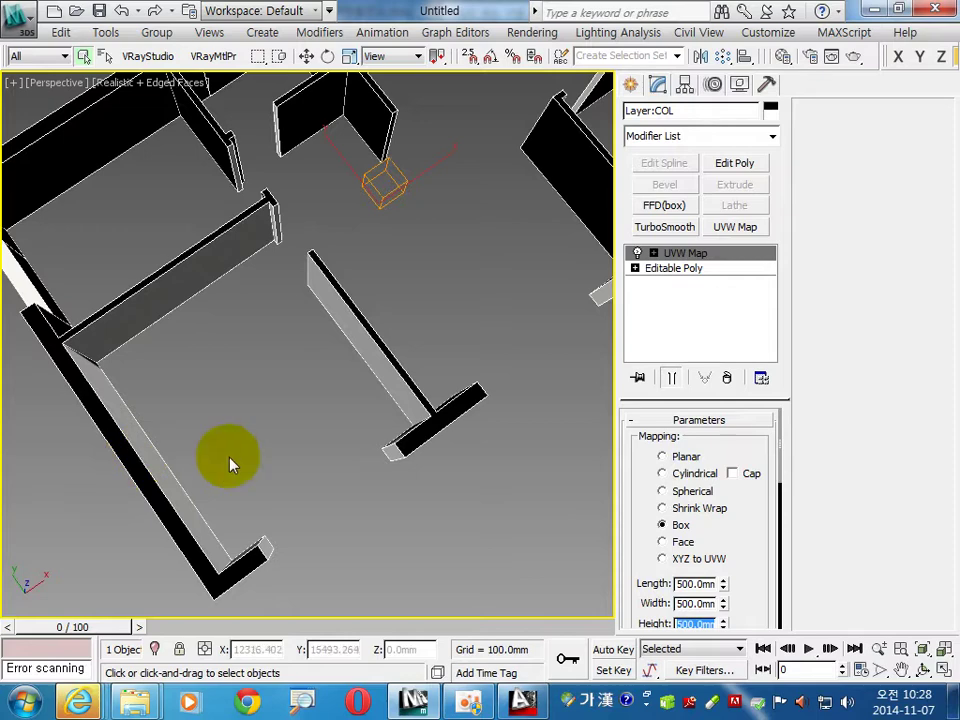
- Inspect the tiled wallpaper pattern on the walls, then reopen the Material Editor
scroll(331, 448, "up", 1)
scroll(224, 268, "up", 5)
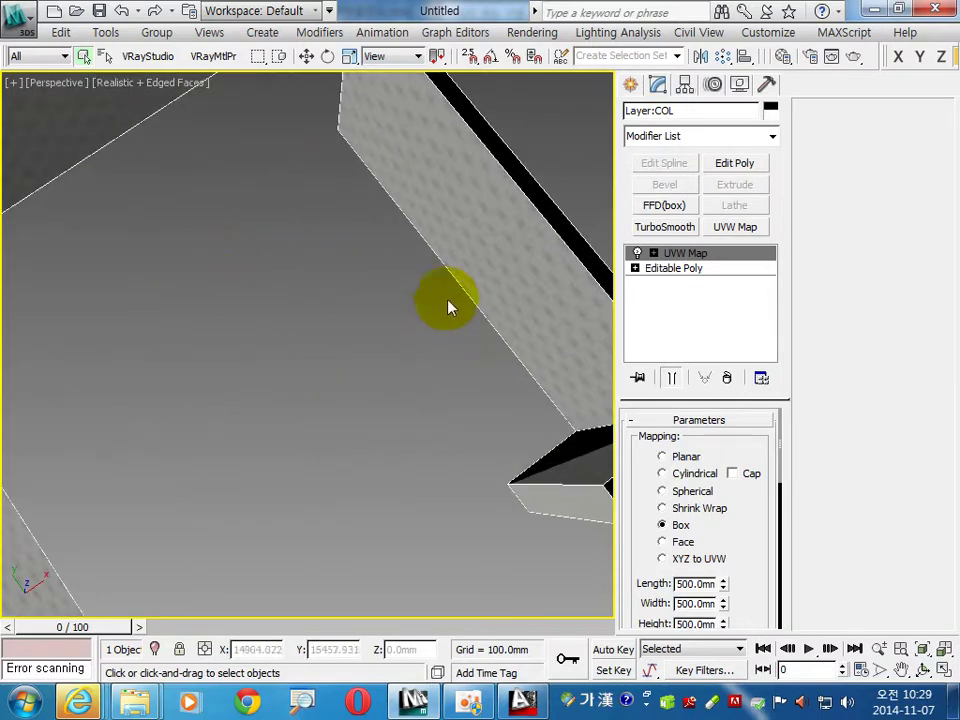
mouse_move(492, 316)
middle_mouse_down("alt")
mouse_move(546, 263)
mouse_move(279, 261)
mouse_move(340, 394)
mouse_move(225, 262)
mouse_move(210, 189)
mouse_move(195, 231)
middle_mouse_up("alt")
mouse_move(191, 154)
middle_mouse_down()
mouse_move(253, 380)
mouse_move(193, 283)
middle_mouse_up()
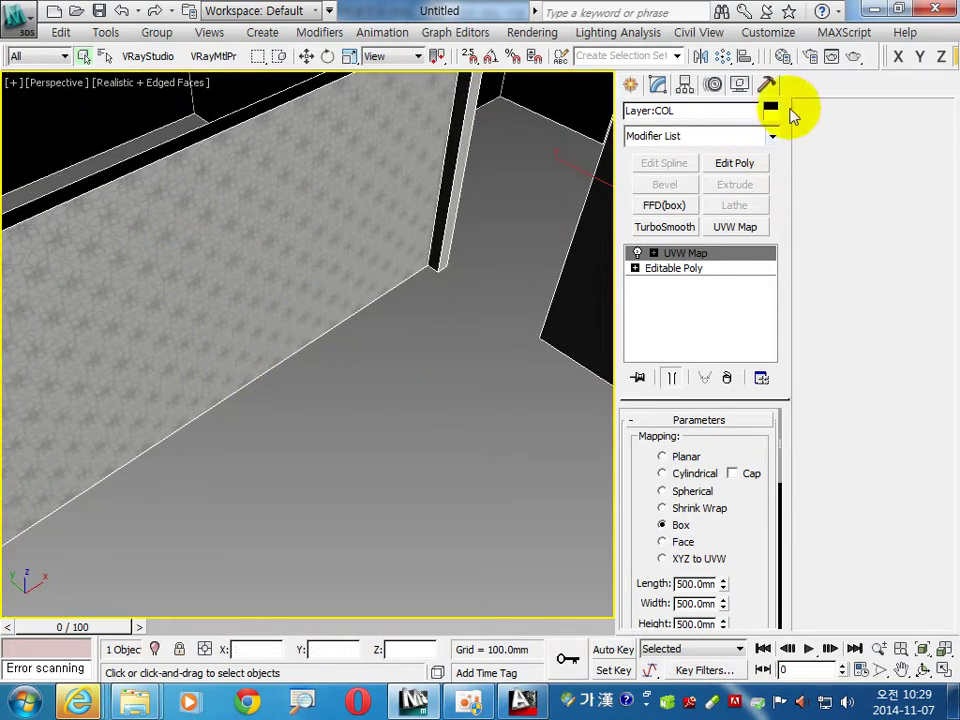
left_click(782, 58)
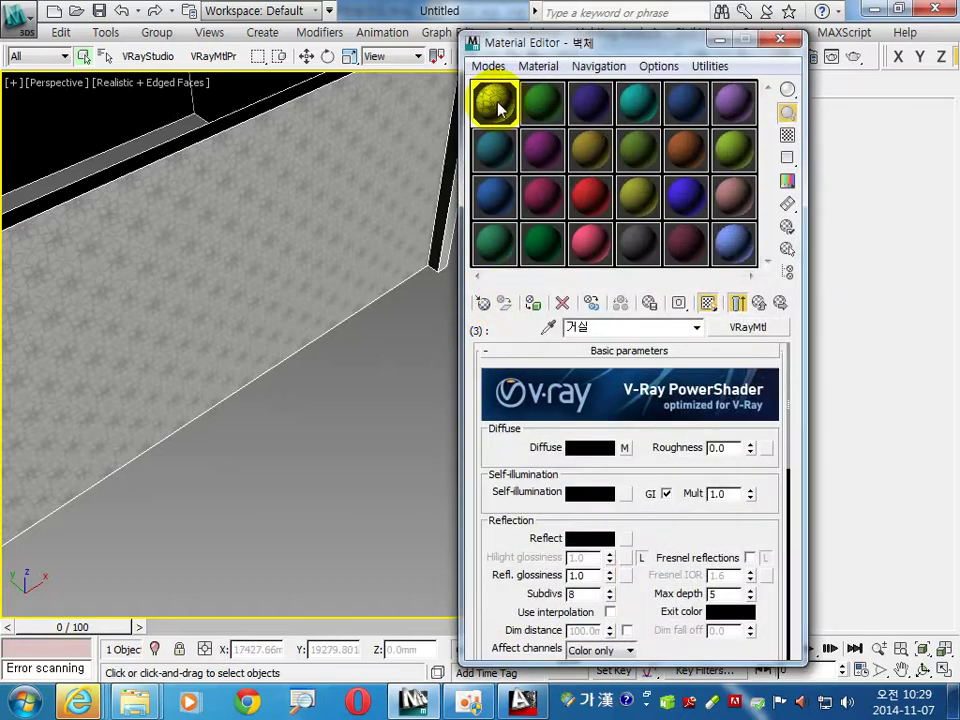
- Set 거실's reflection colour to value 3, then return to the 벽체 multi-material
left_click(590, 542)
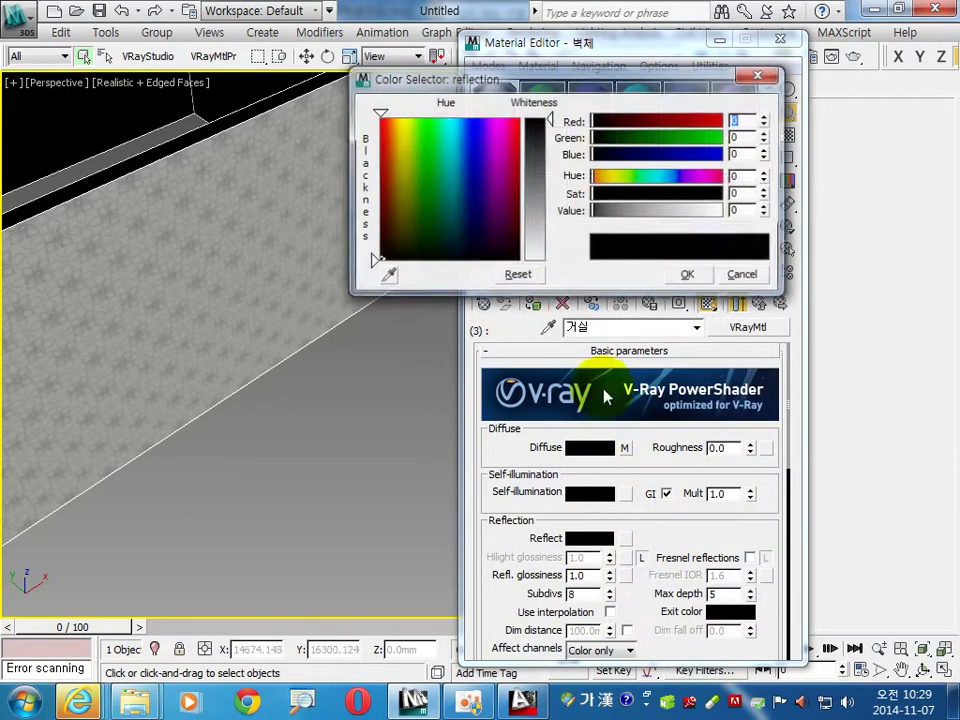
type("3")
key("Return")
left_click(690, 276)
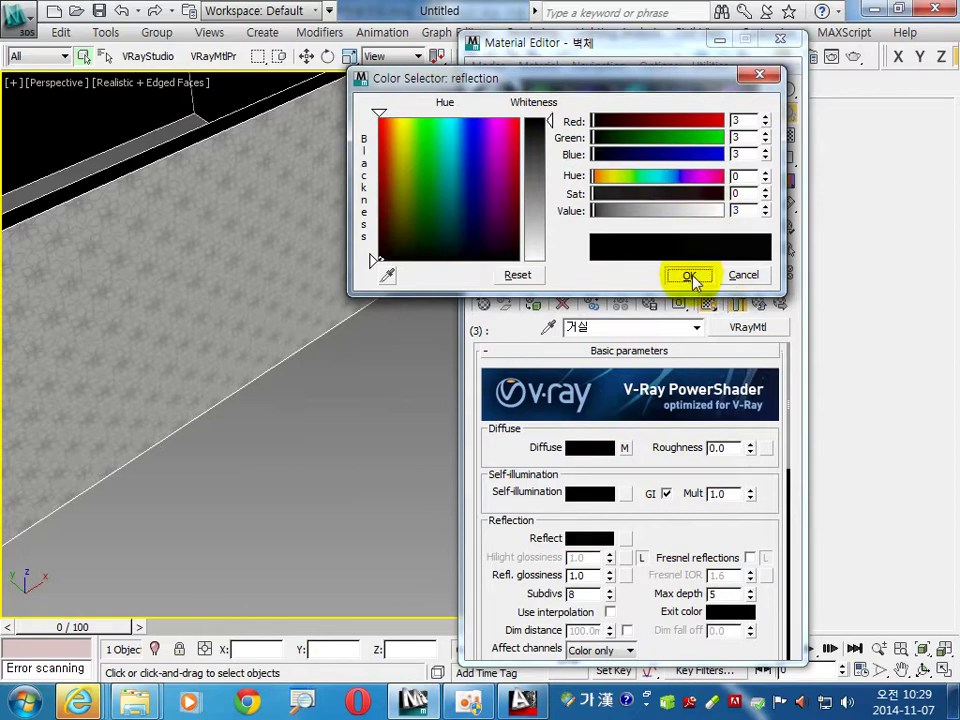
double_click(591, 577)
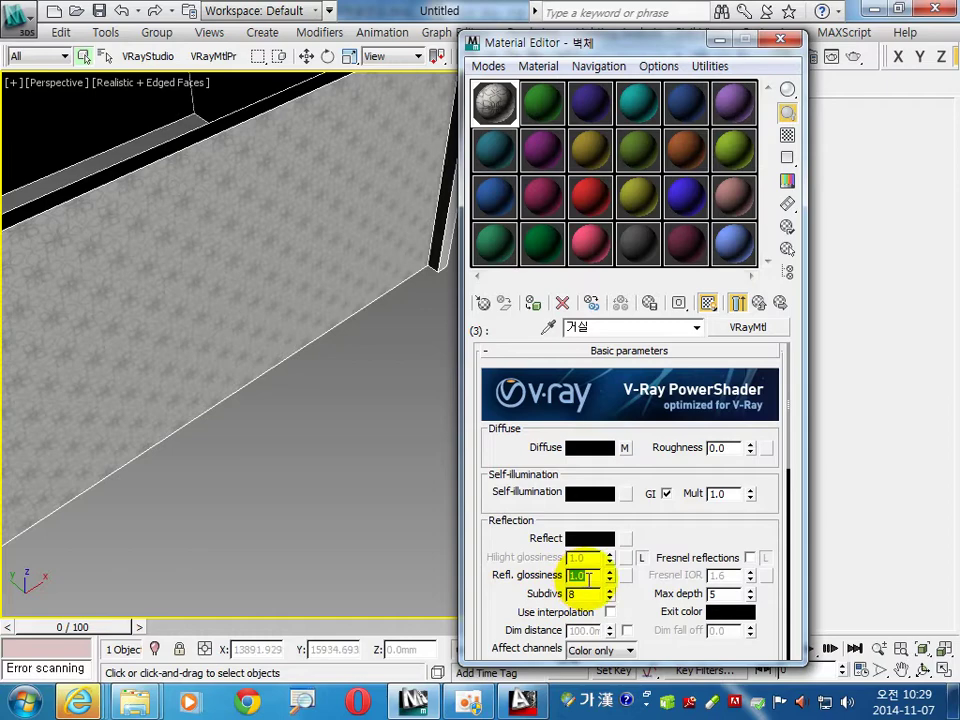
left_click(340, 470)
mouse_move(300, 328)
middle_mouse_down()
mouse_move(300, 380)
mouse_move(332, 476)
middle_mouse_up()
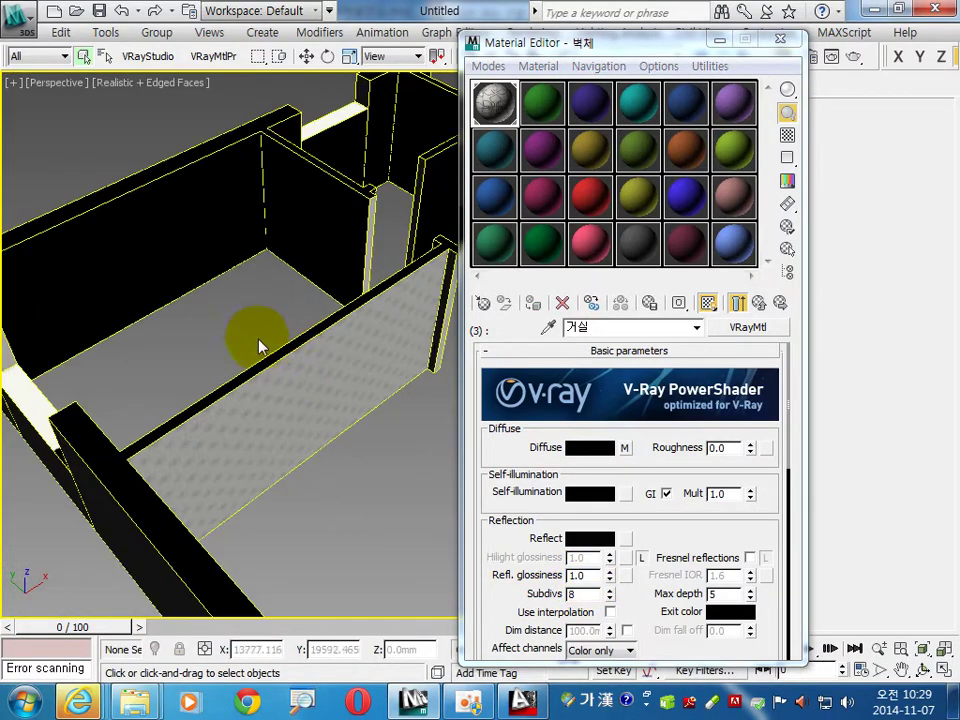
left_click(743, 301)
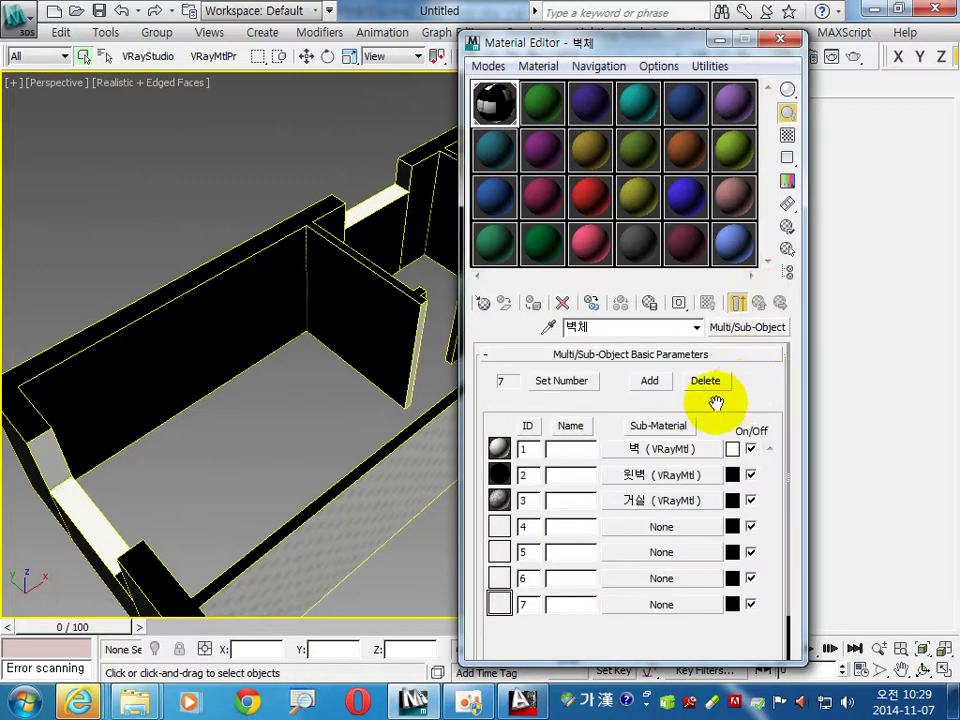
- Copy the 거실 sub-material into slot 4 and rename it 방1
mouse_move(688, 506)
left_mouse_down()
mouse_move(679, 513)
mouse_move(686, 527)
left_mouse_up()
left_click(594, 407)
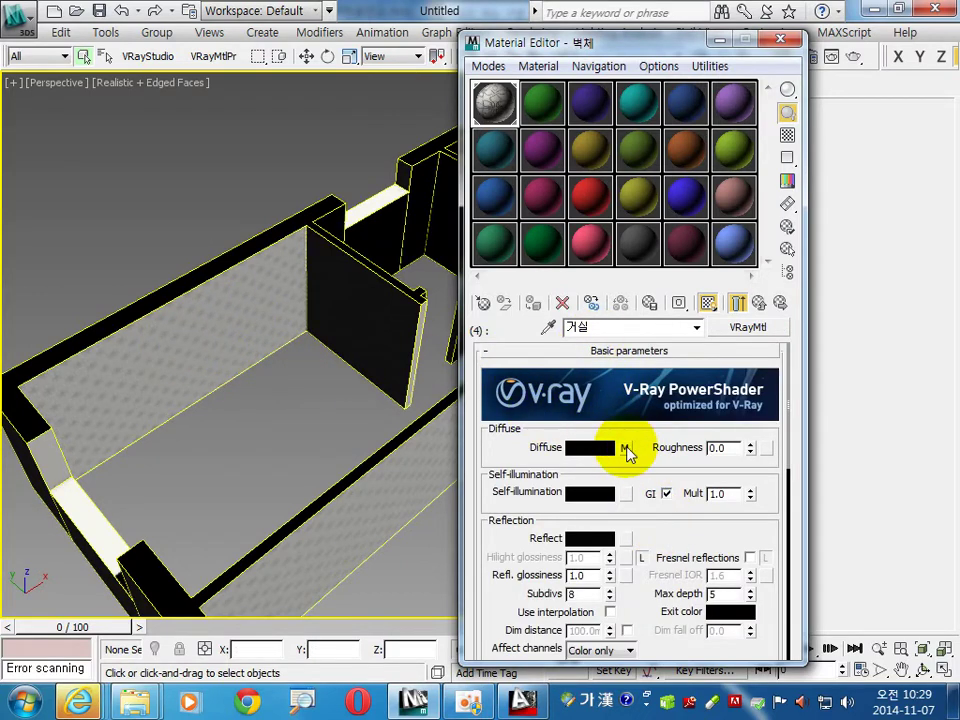
left_click_drag(600, 332, 527, 330)
type("방1")
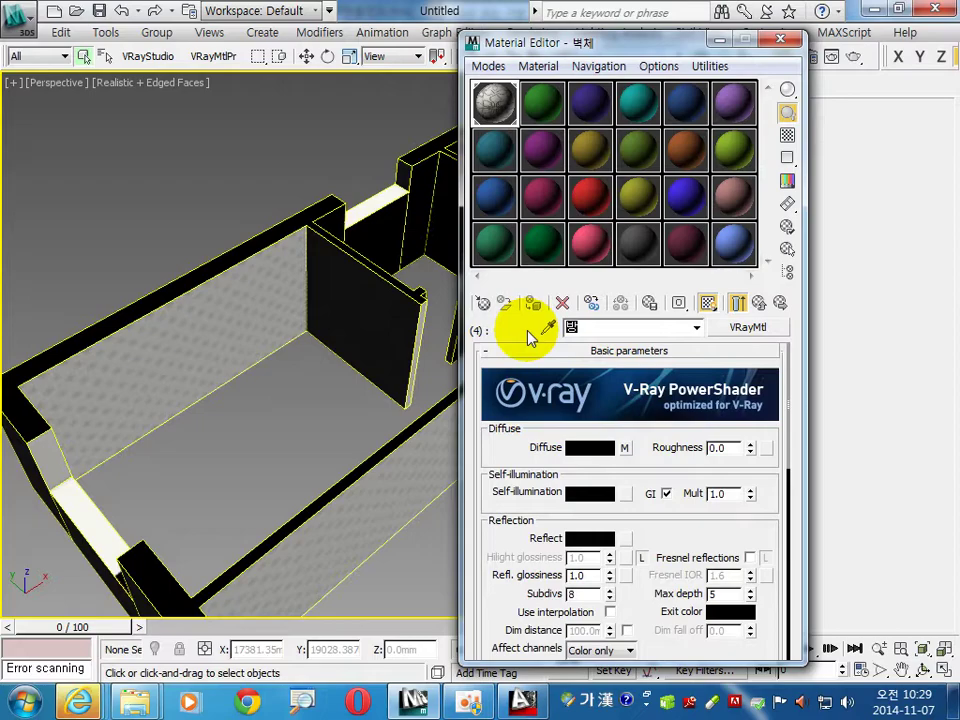
- Swap 방1's diffuse bitmap to stripe(6)\stripe (1).jpg and return to the 벽체 list
left_click(624, 447)
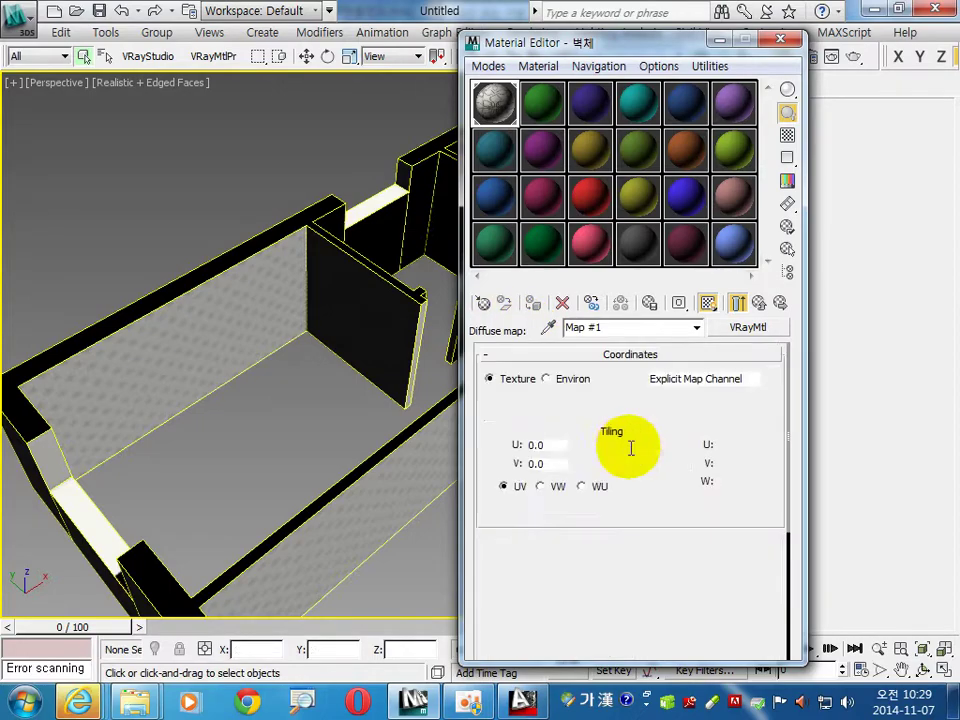
left_click(650, 587)
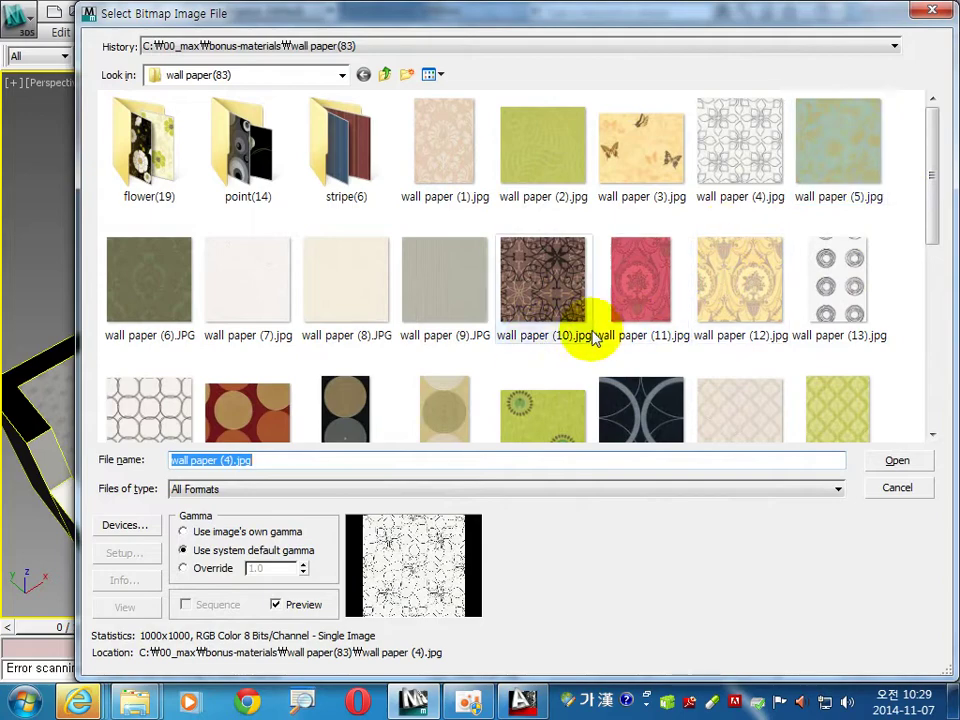
double_click(335, 160)
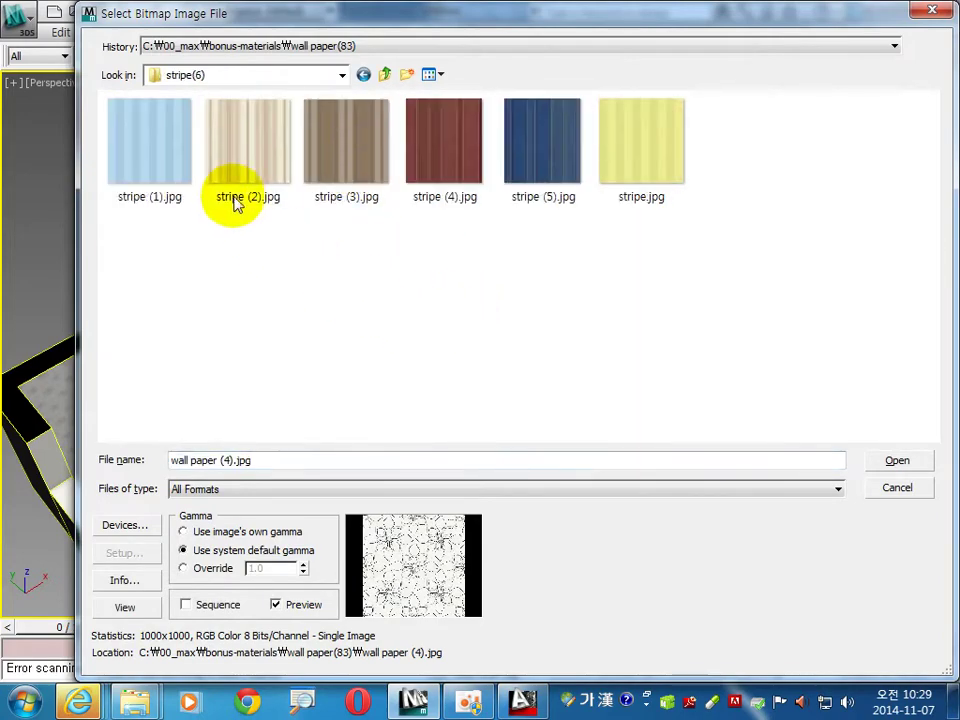
double_click(163, 176)
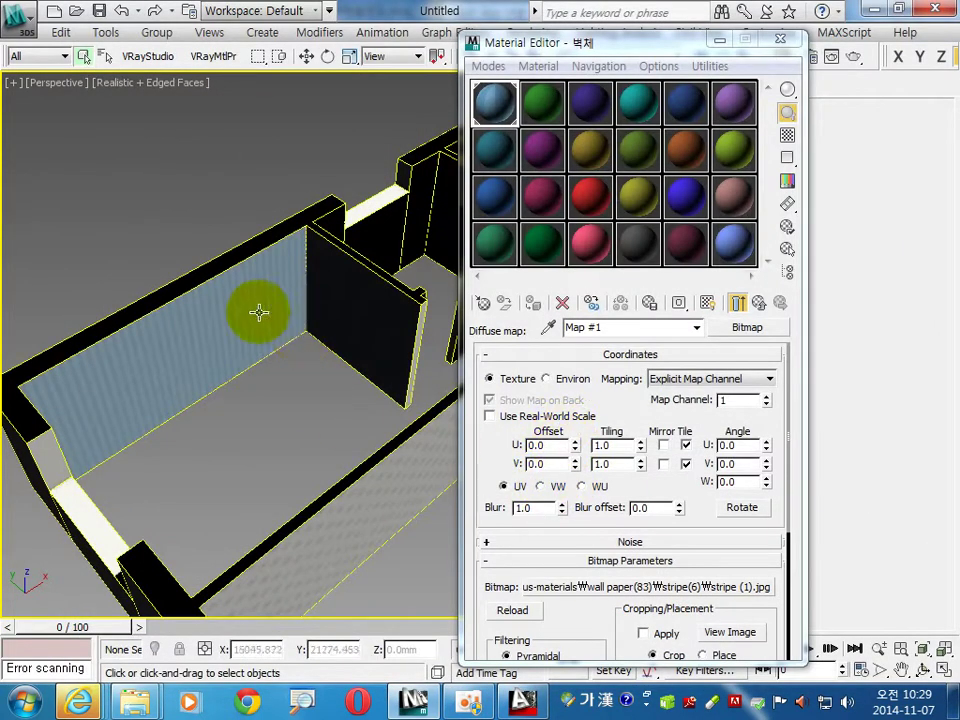
left_click(757, 306)
left_click(760, 306)
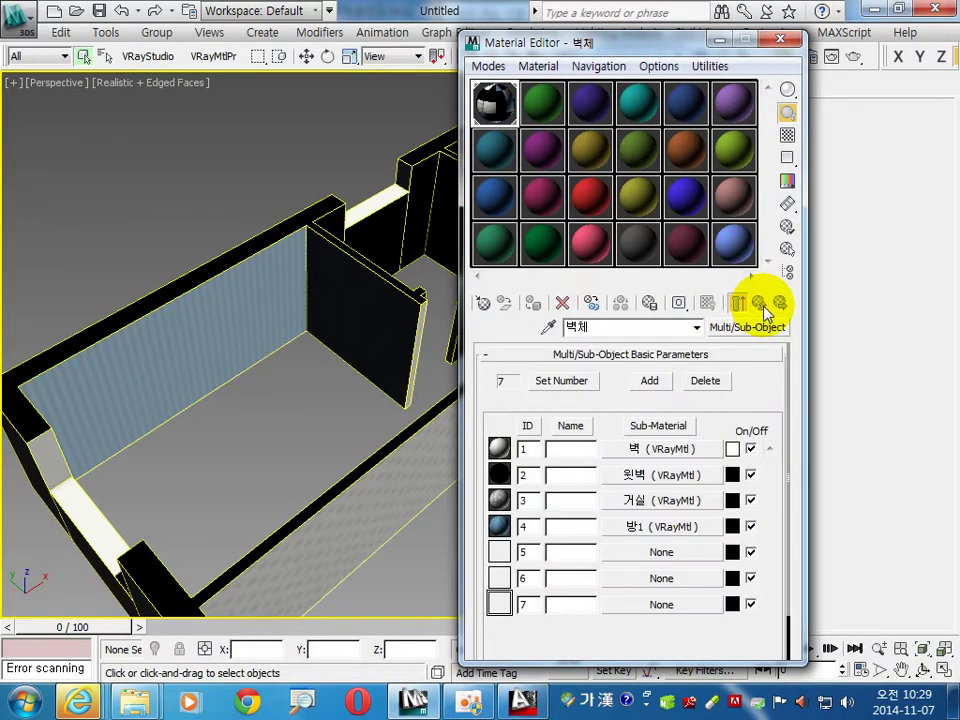
- Copy 방1 into sub-material slot 5 as an independent material and open it
left_click_drag(686, 557, 683, 560)
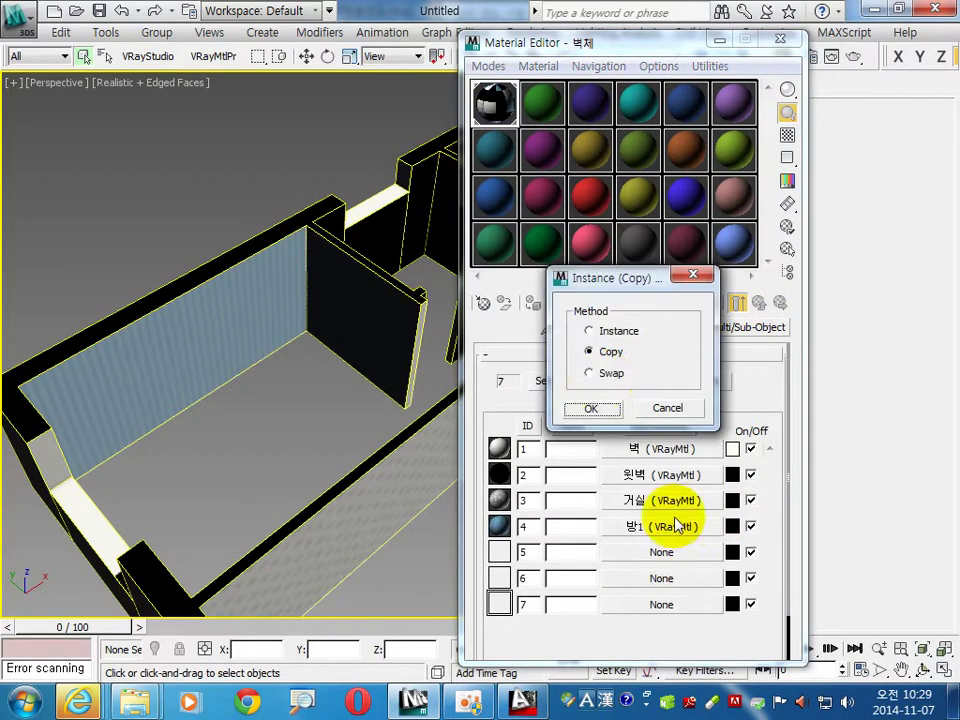
left_click(604, 420)
left_click(615, 553)
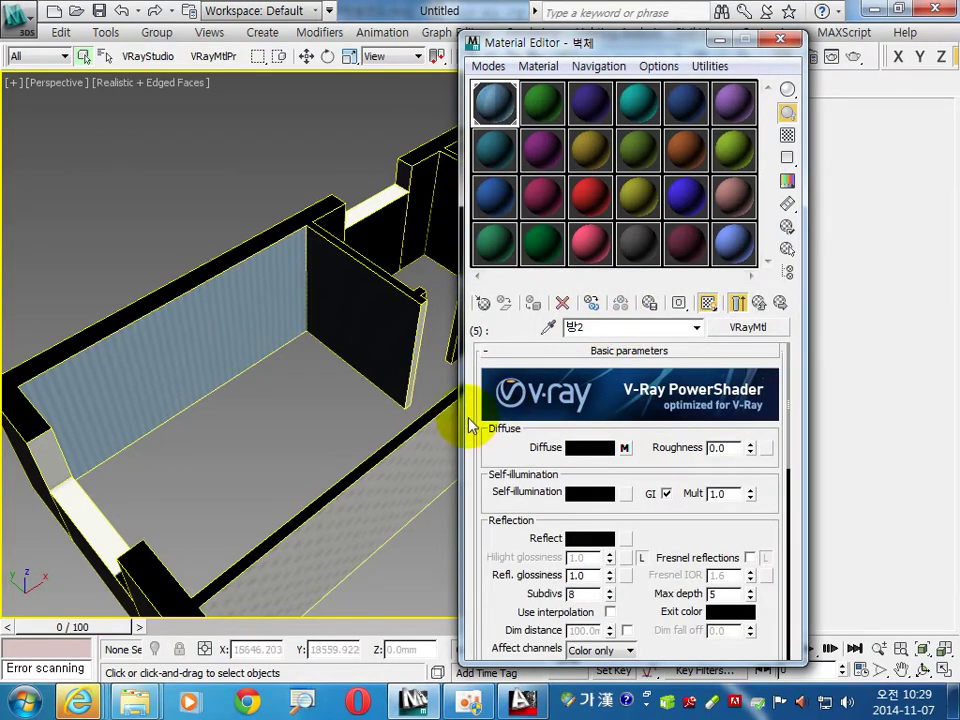
middle_click_drag(470, 425, 297, 440, "alt")
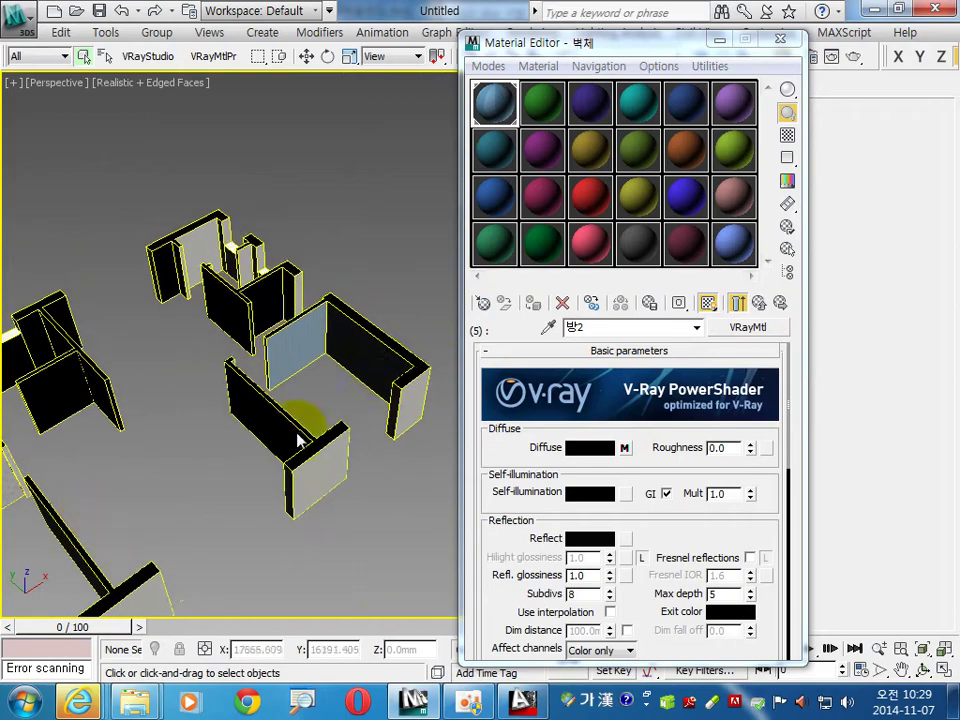
scroll(297, 440, "up", 2)
scroll(225, 396, "up", 2)
scroll(225, 396, "up", 2)
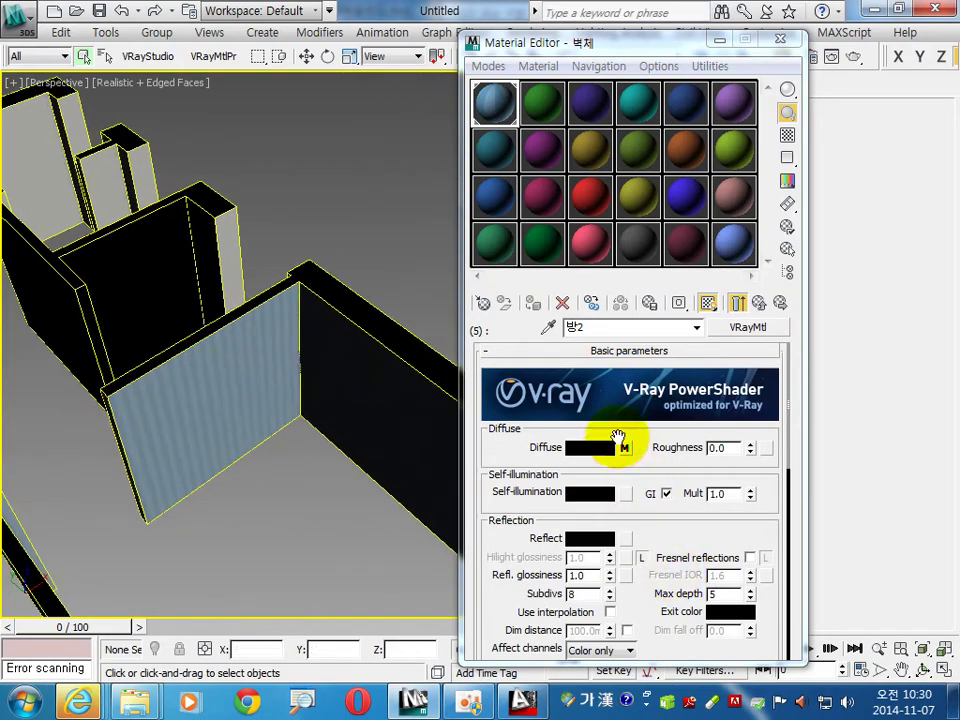
- Swap slot 5's diffuse bitmap to stripe (2).jpg and return to the 벽체 list
left_click(626, 448)
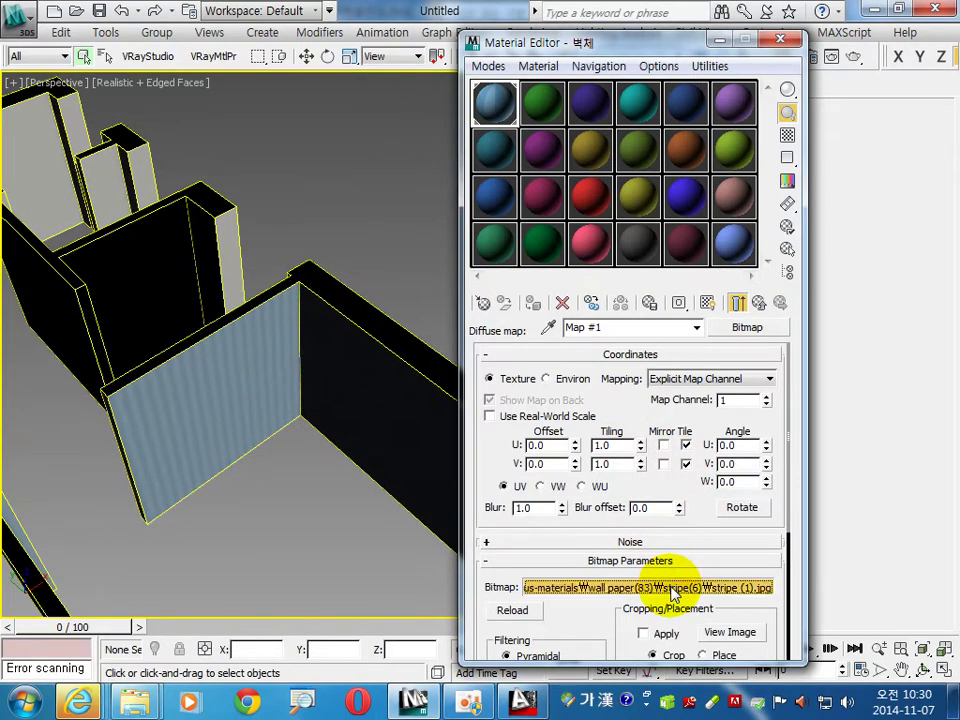
left_click(673, 590)
double_click(262, 150)
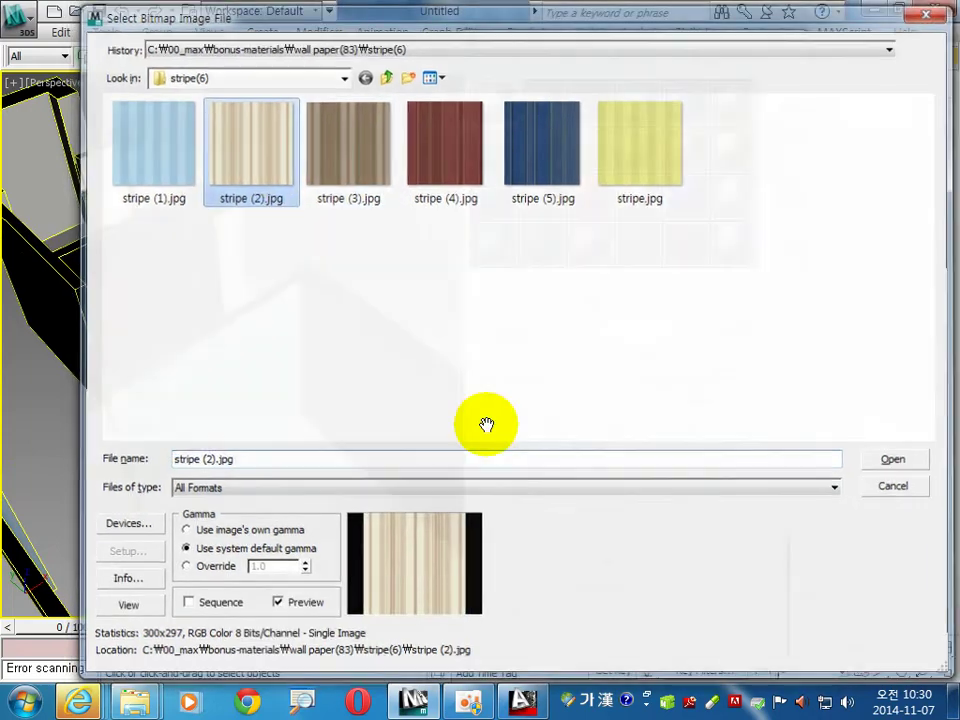
scroll(176, 446, "down", 5)
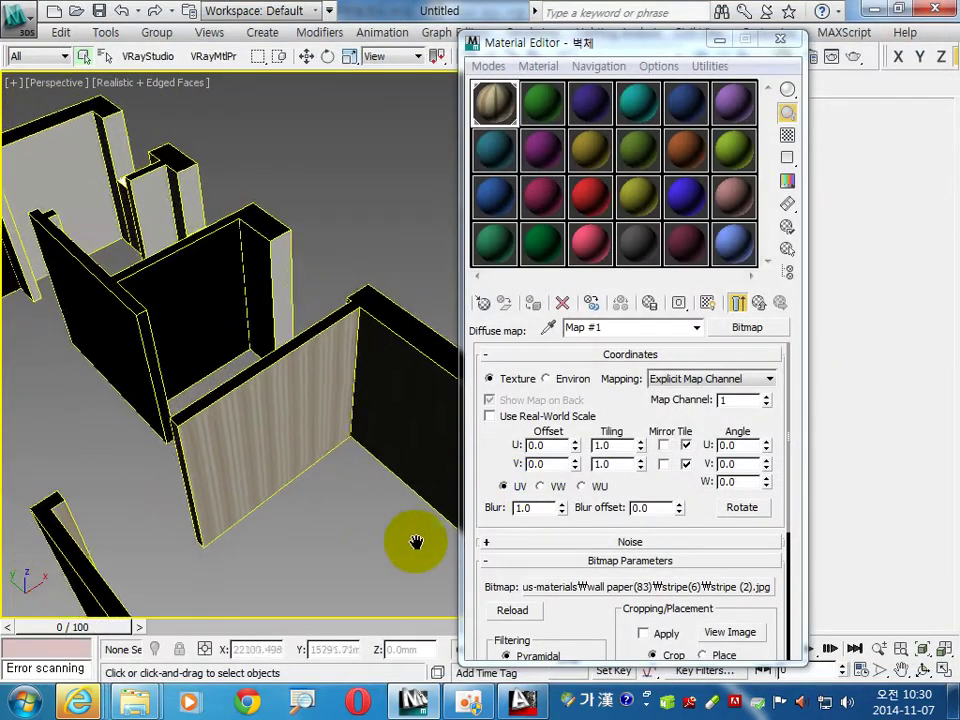
mouse_move(413, 542)
middle_mouse_down("alt")
mouse_move(176, 428)
mouse_move(481, 508)
middle_mouse_up("alt")
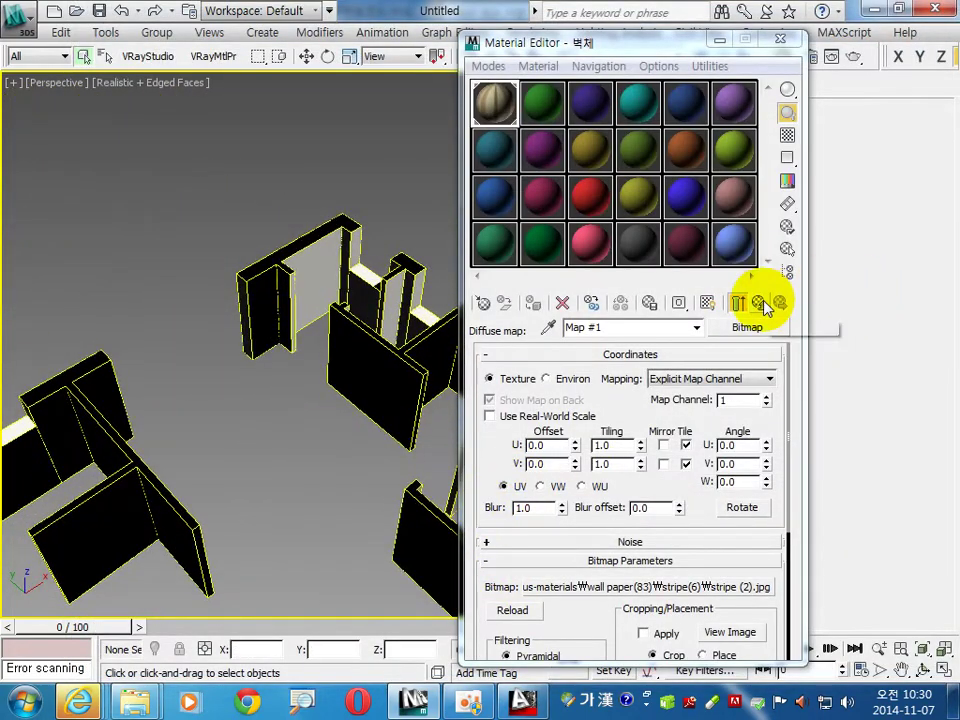
left_click(760, 302)
left_click(756, 304)
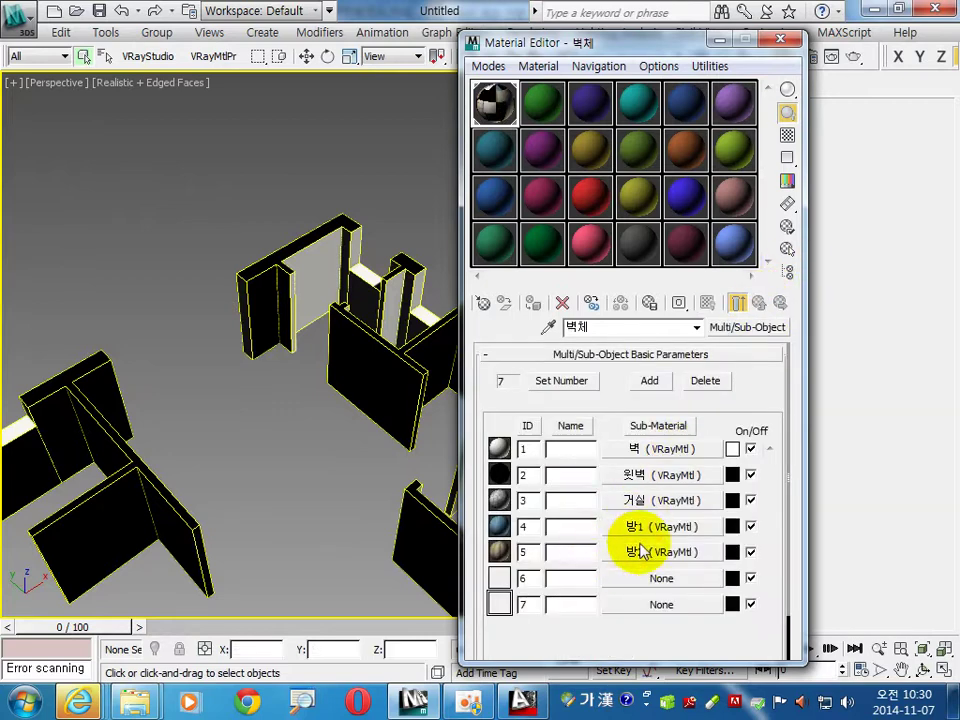
- Copy 방2 into slot 6 and load tile(111)\wall(14)\wall (8).jpg as its diffuse bitmap
left_click_drag(641, 572, 655, 578)
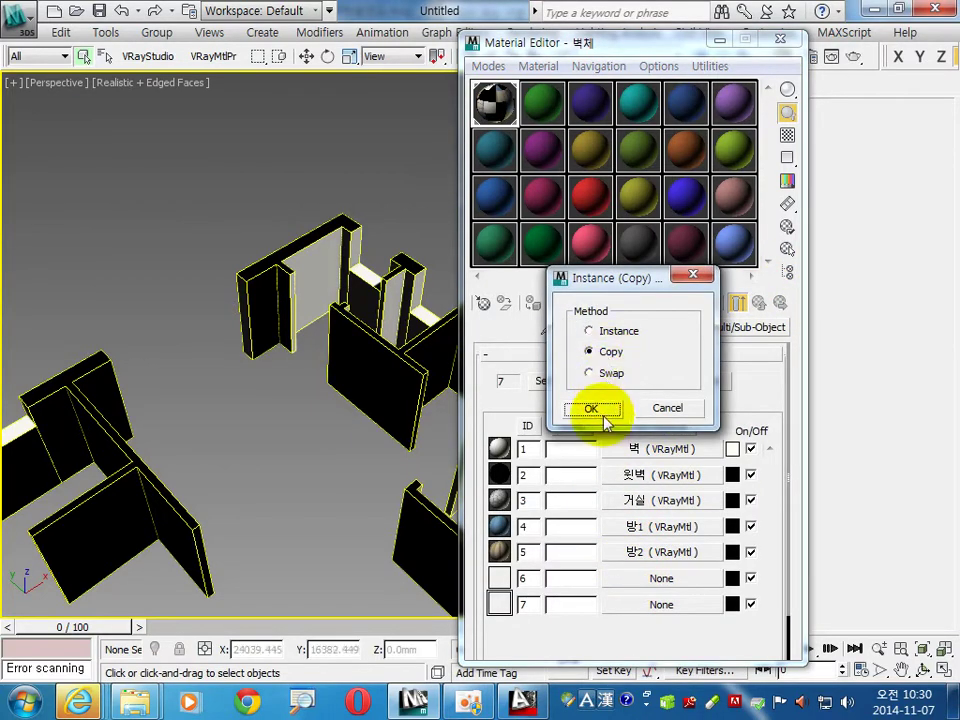
left_click(607, 405)
left_click(656, 580)
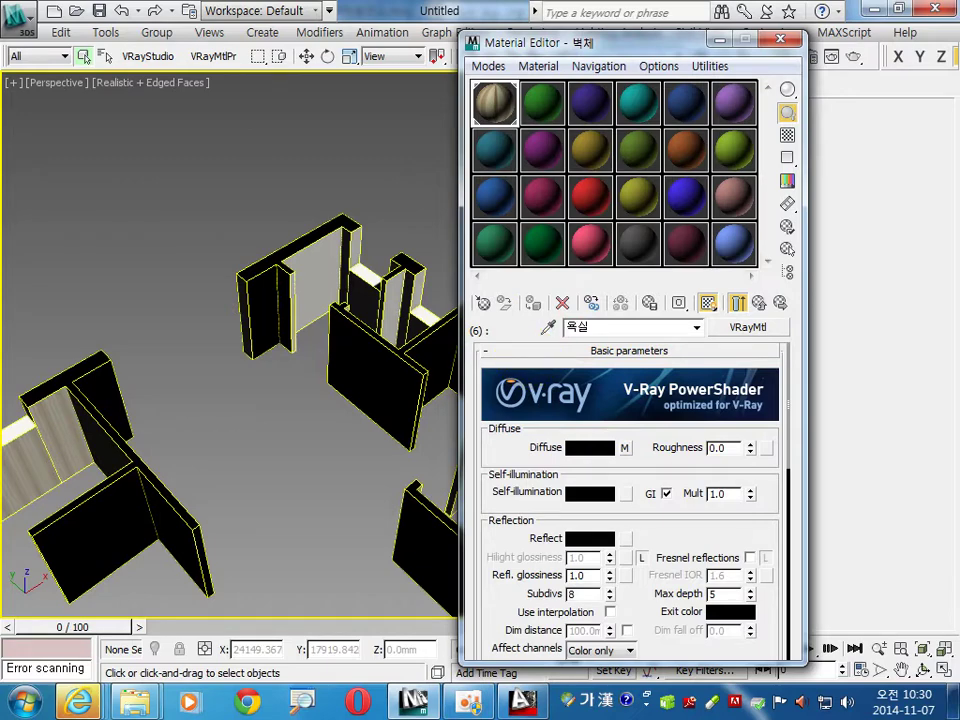
left_click(625, 450)
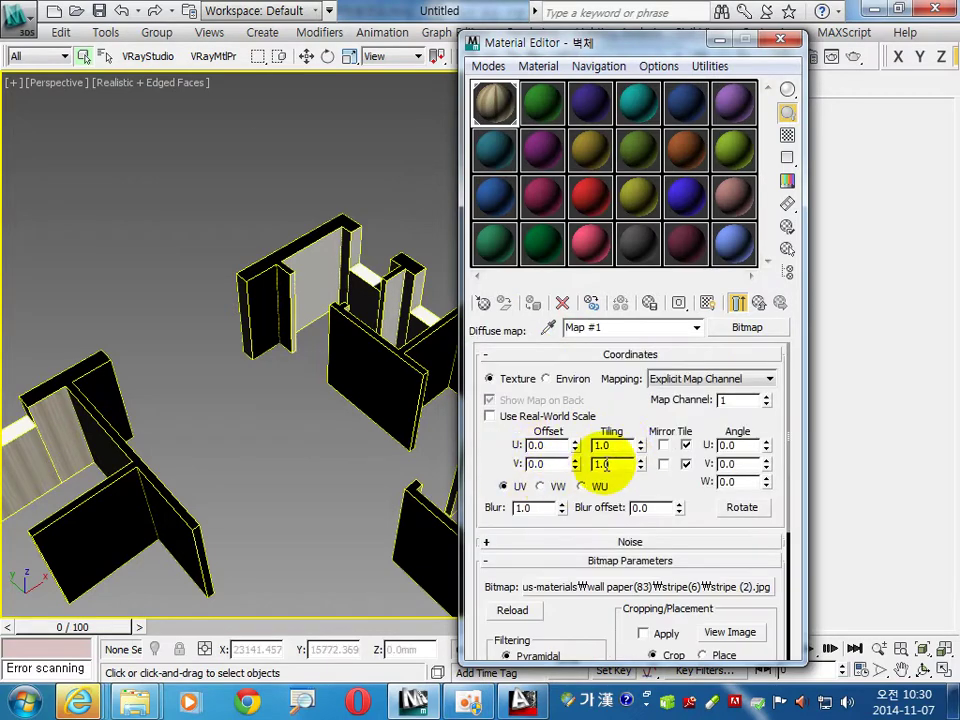
left_click(683, 588)
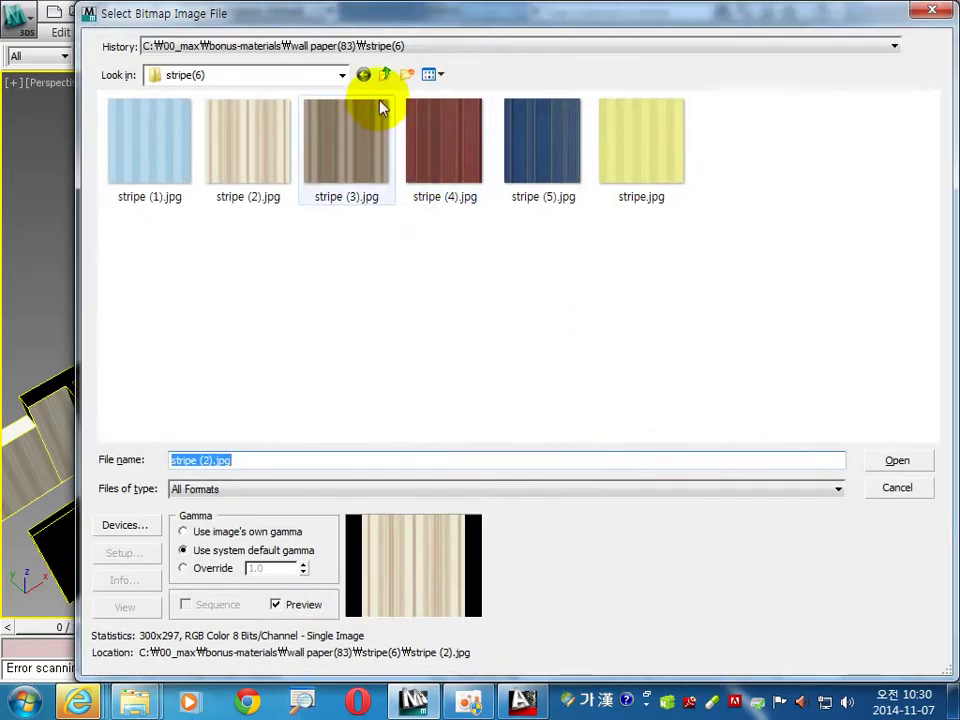
left_click(386, 75)
left_click(386, 76)
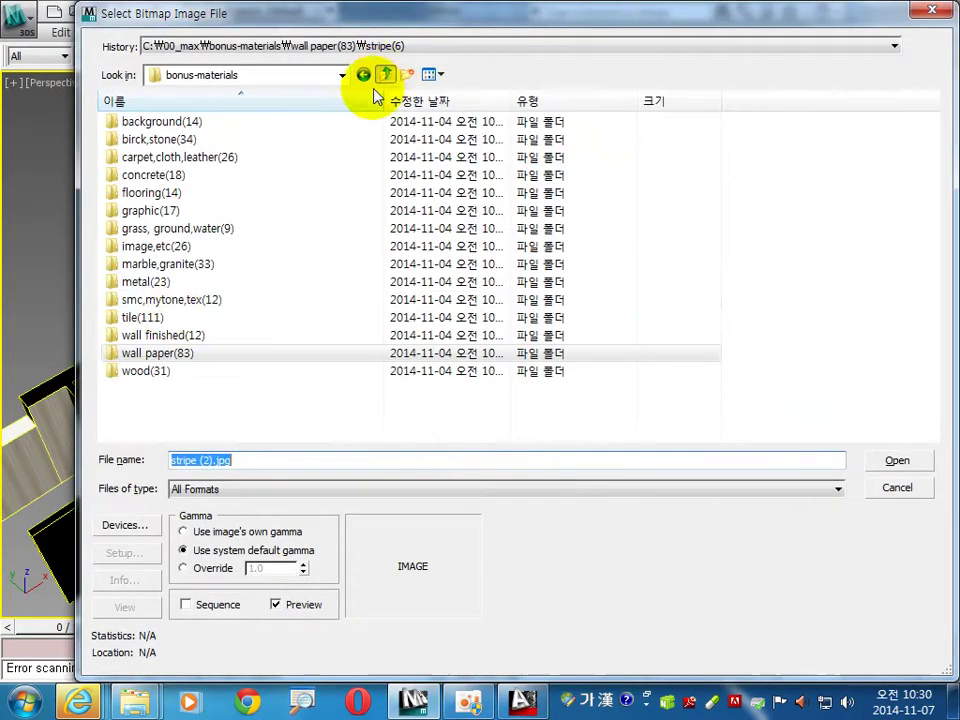
double_click(115, 318)
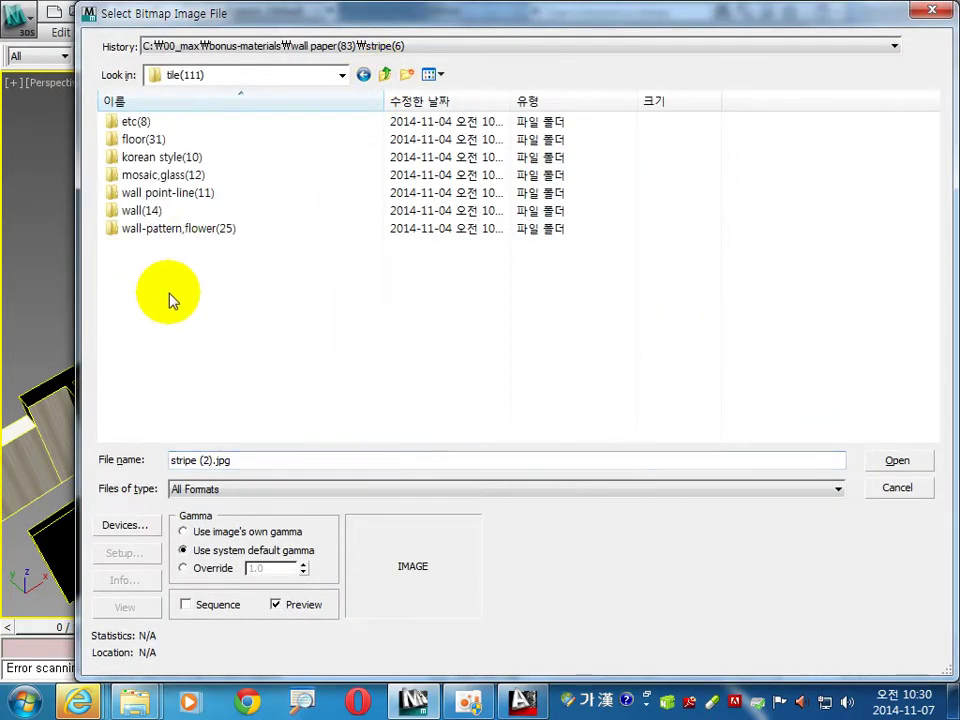
double_click(140, 211)
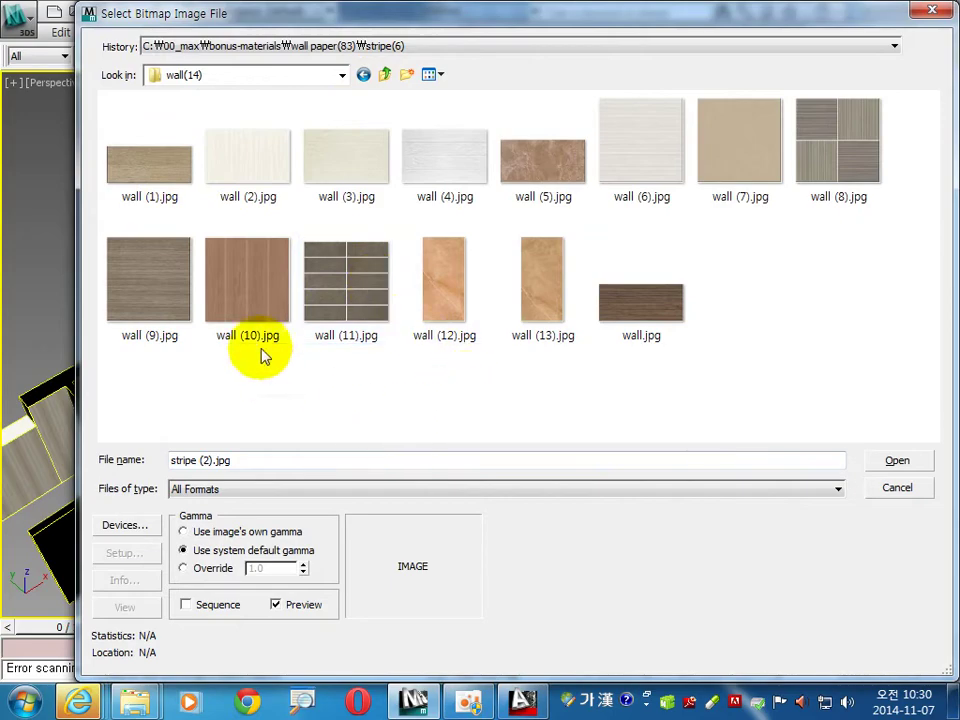
double_click(832, 150)
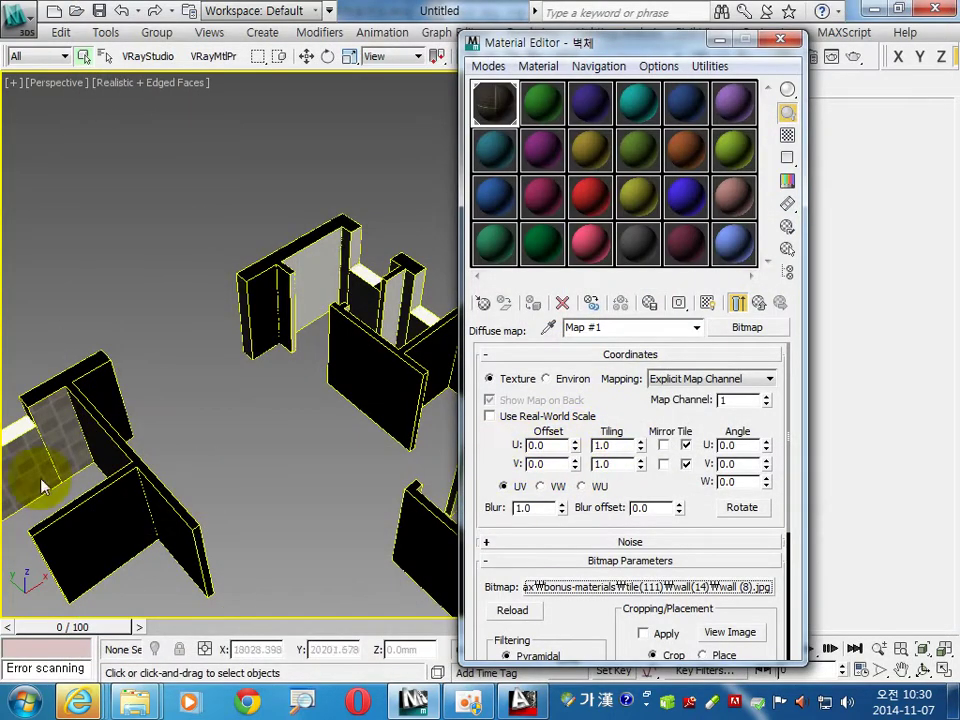
- Set slot 6's reflection colour to 40 and return to the 벽체 list
scroll(135, 465, "up", 3)
scroll(197, 428, "up", 3)
scroll(133, 443, "up", 3)
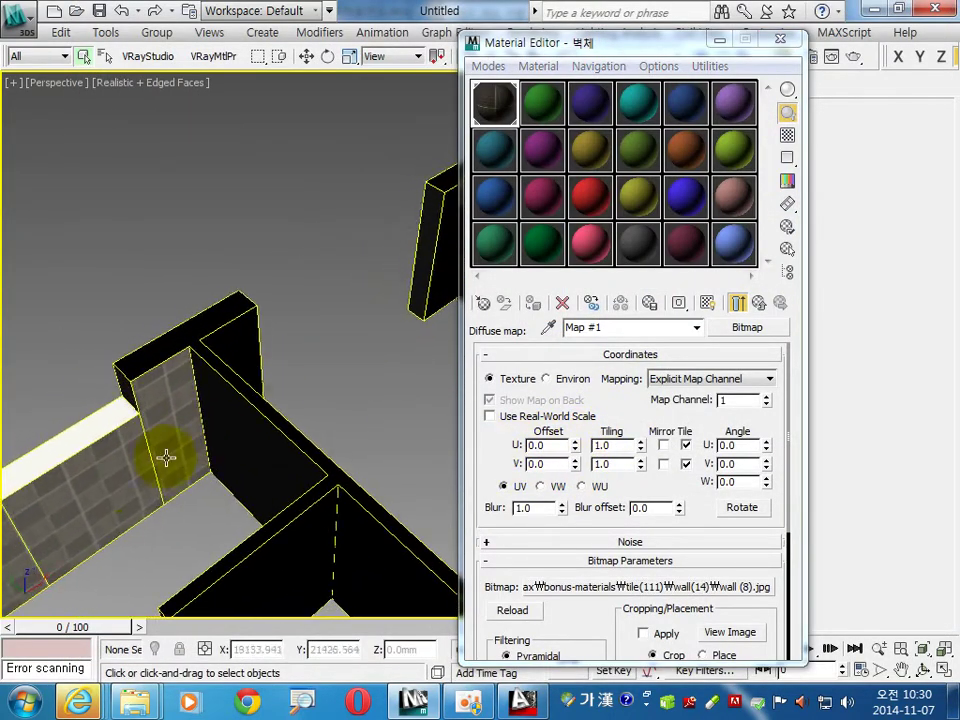
left_click(757, 302)
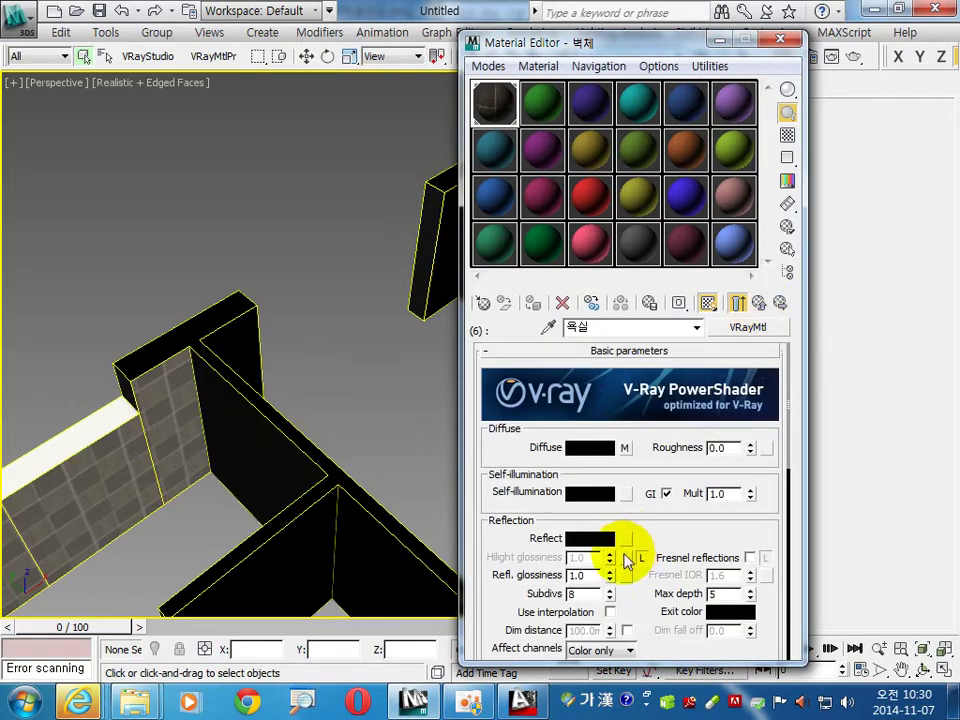
left_click(592, 540)
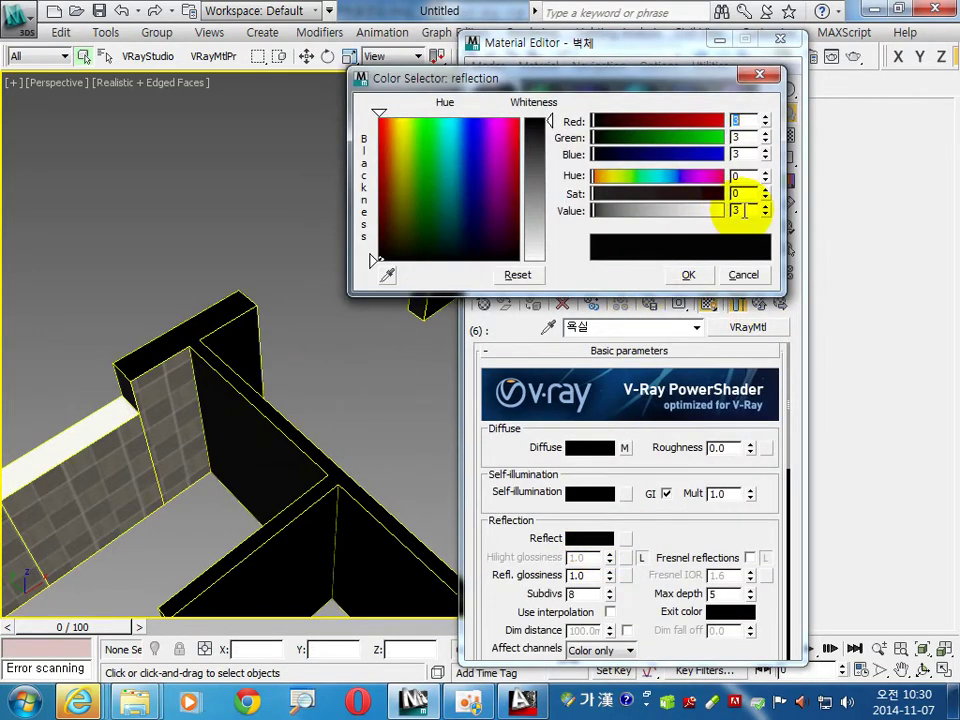
type("0")
key("Return")
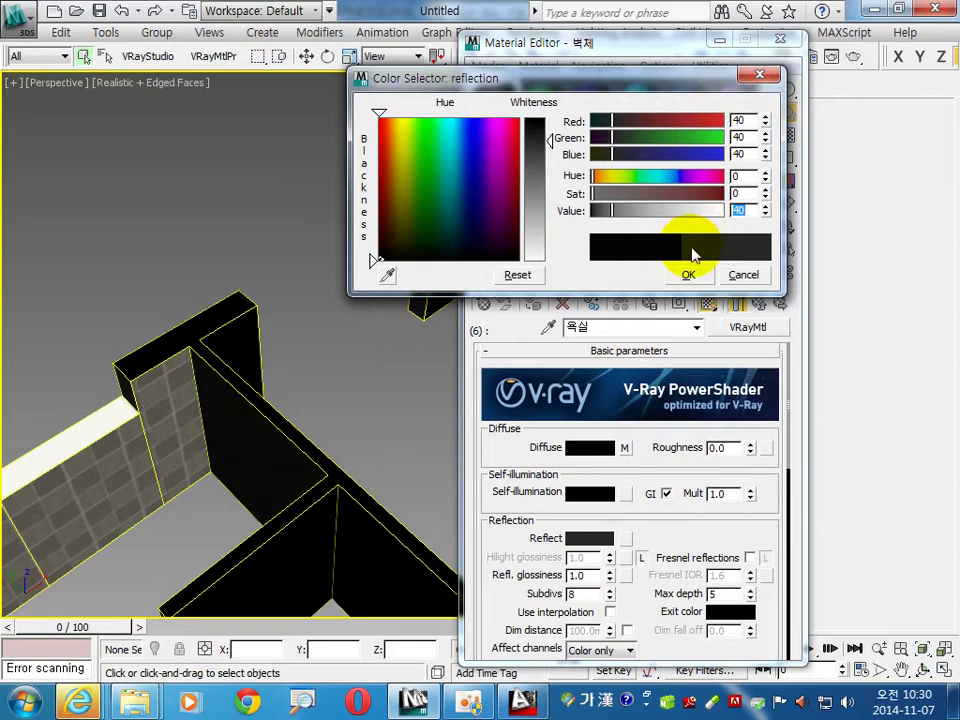
left_click(688, 274)
mouse_move(439, 439)
middle_mouse_down("alt")
mouse_move(129, 386)
mouse_move(248, 436)
mouse_move(167, 332)
mouse_move(407, 443)
middle_mouse_up("alt")
left_click(759, 304)
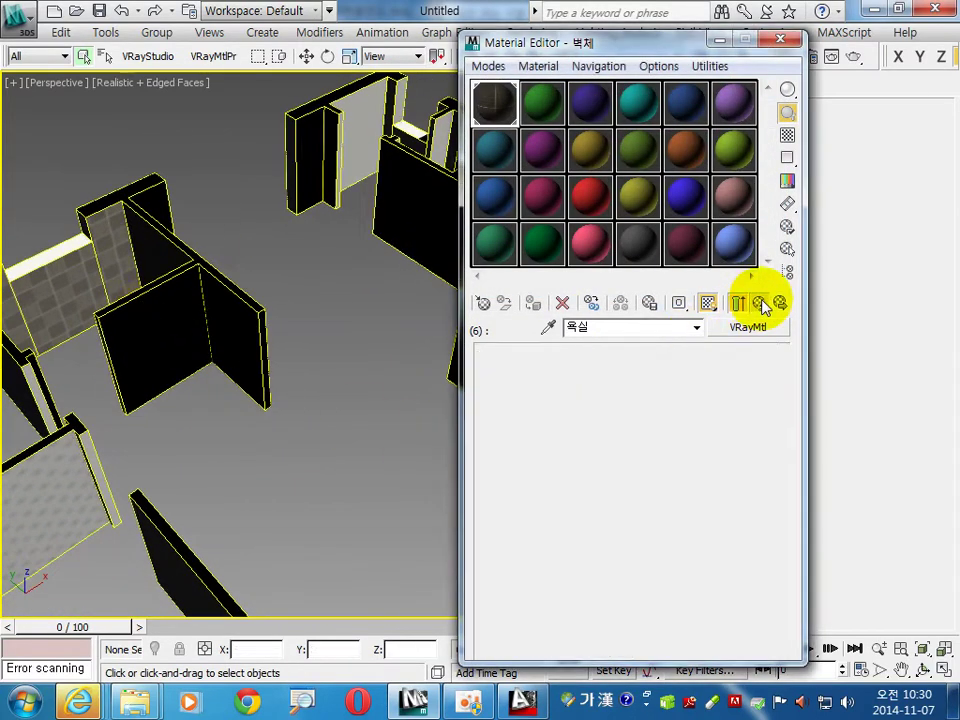
- Copy 욕실 into sub-material slot 7 and select its material name
left_click_drag(648, 617, 660, 612)
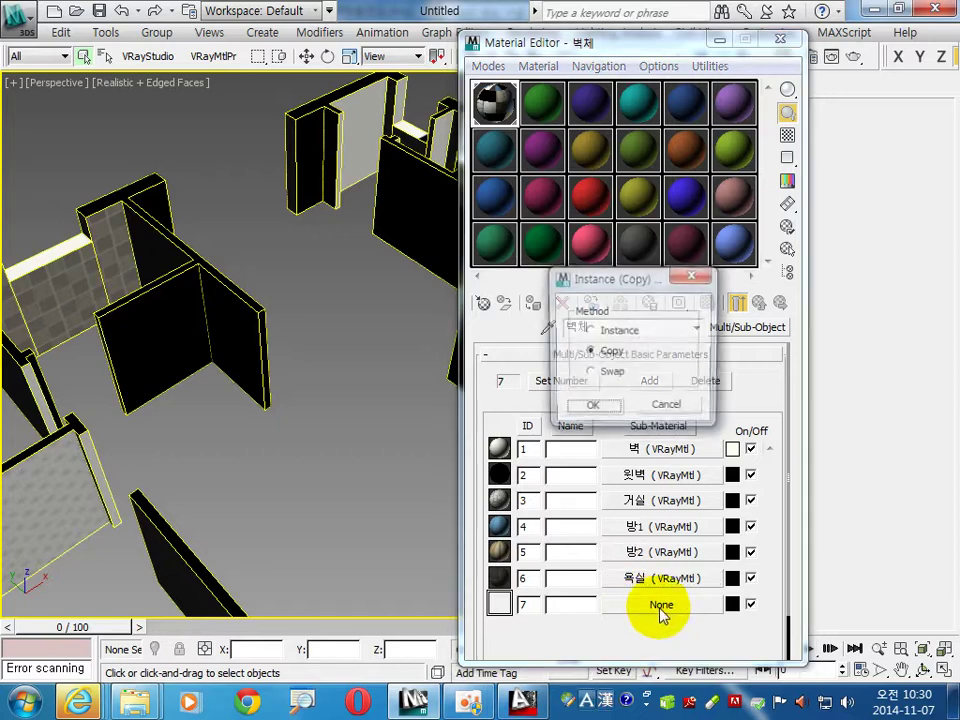
left_click(596, 407)
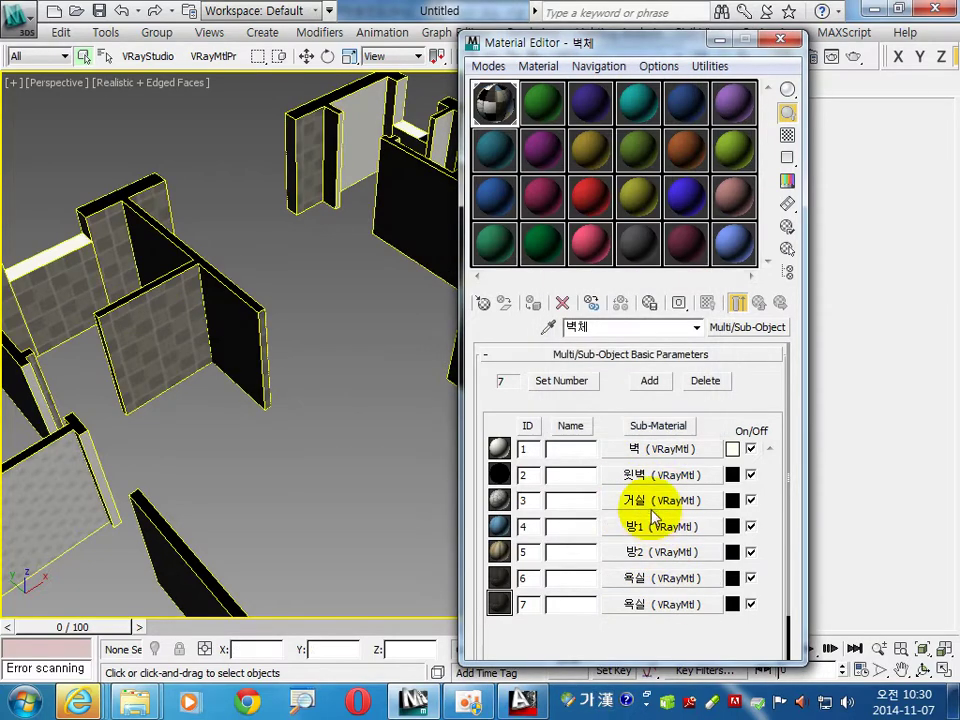
left_click(655, 503)
left_click_drag(588, 328, 538, 343)
type("안방")
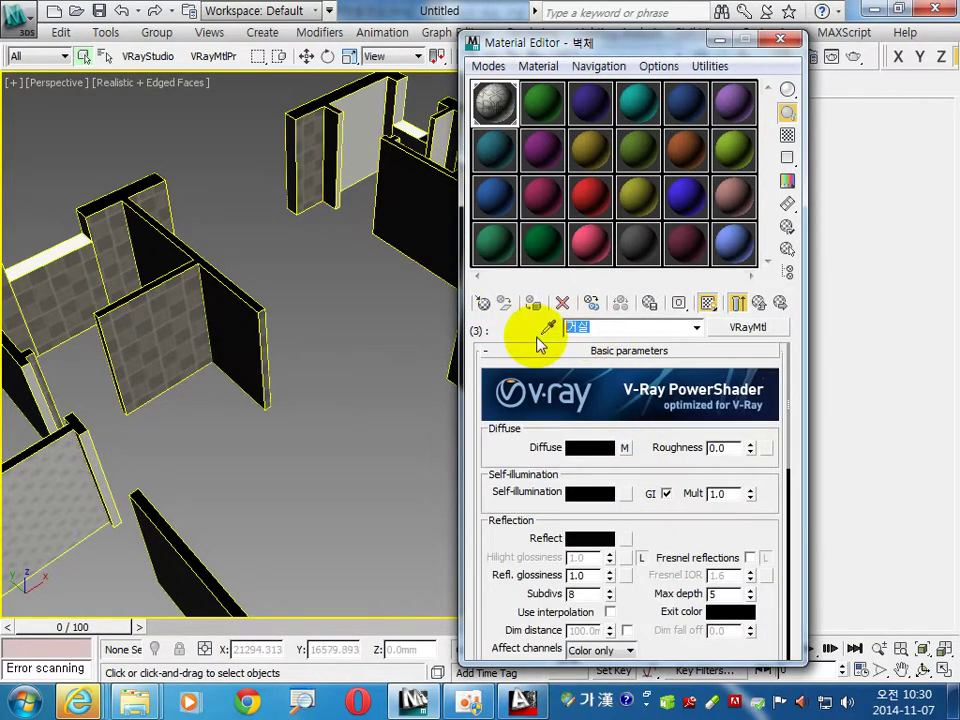
left_click(757, 305)
left_click(624, 606)
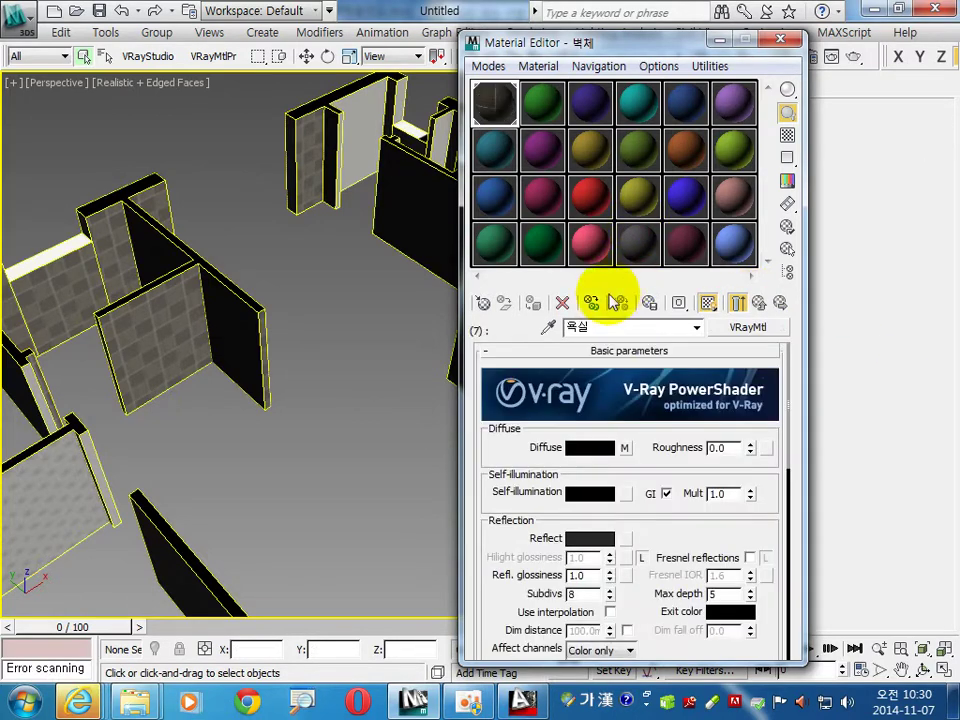
left_click_drag(598, 325, 484, 337)
type("거")
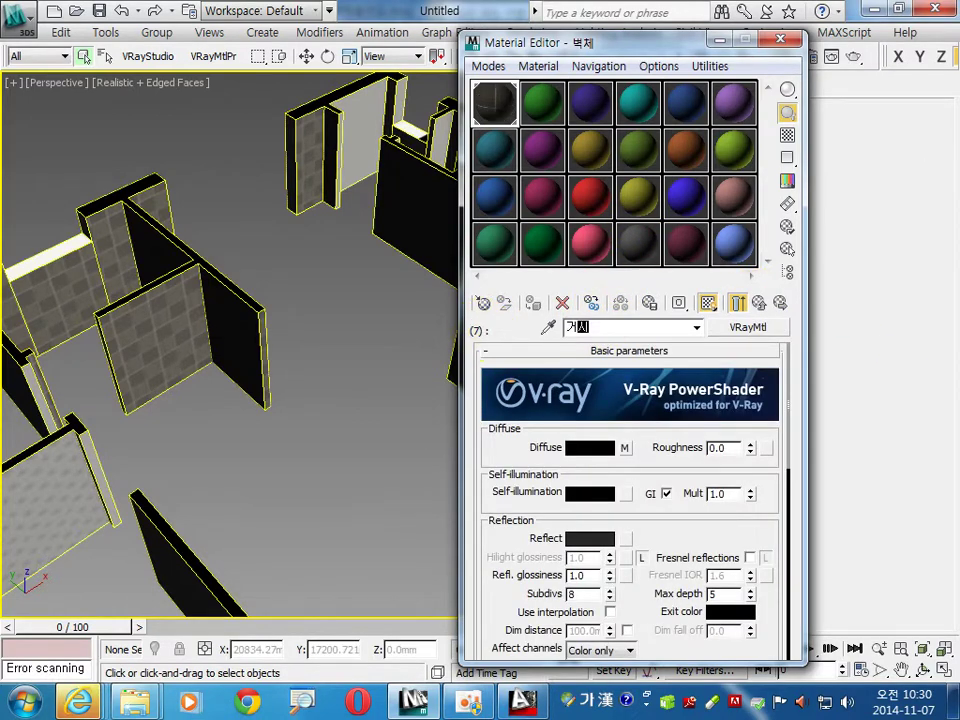
- Open slot 7's diffuse image browser and look through wall finished(12) and wall paper(83)
left_click(625, 448)
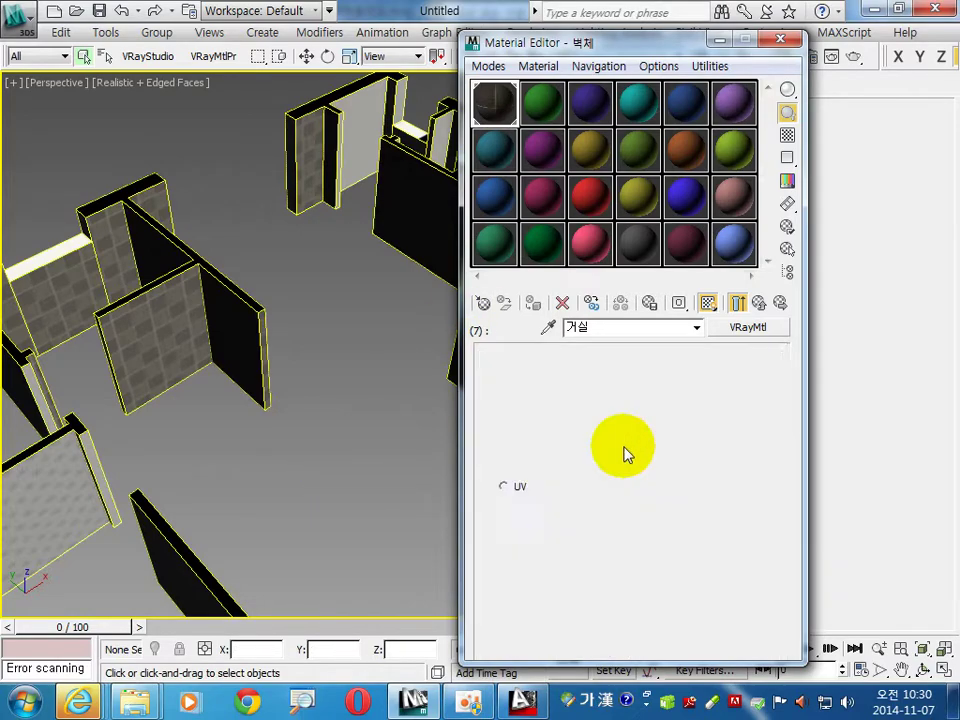
left_click(676, 588)
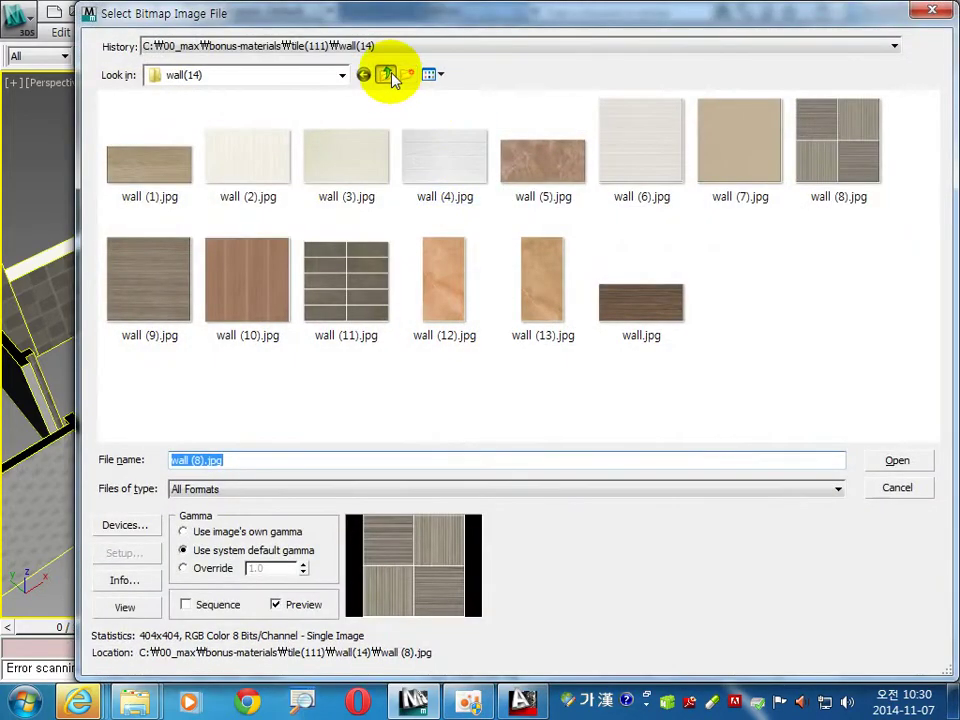
left_click(386, 74)
left_click(385, 74)
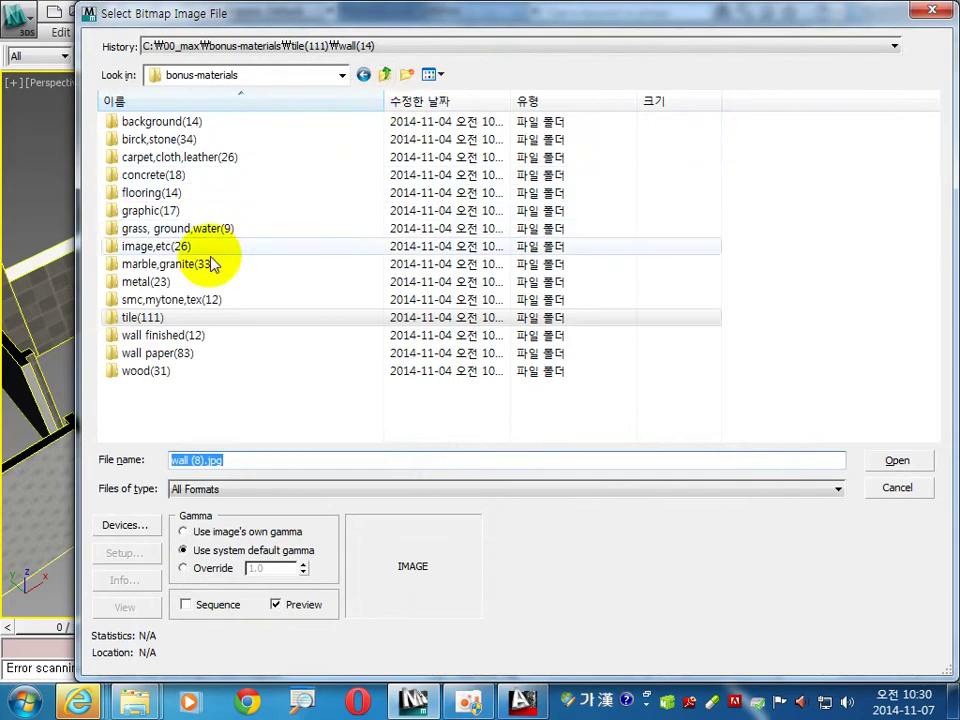
double_click(188, 338)
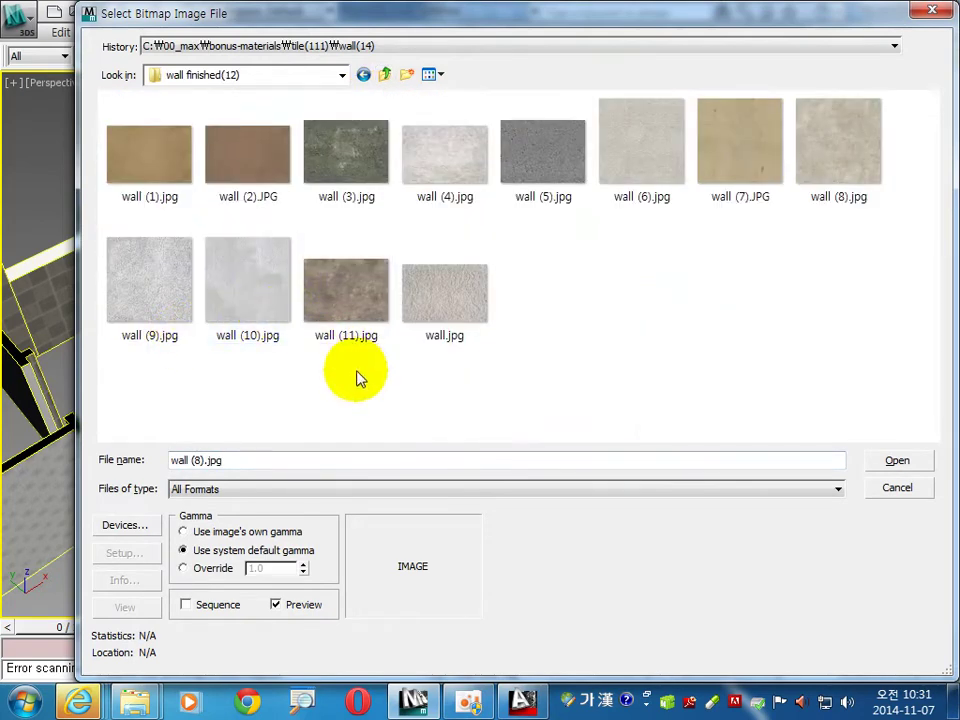
left_click(386, 76)
left_click(180, 356)
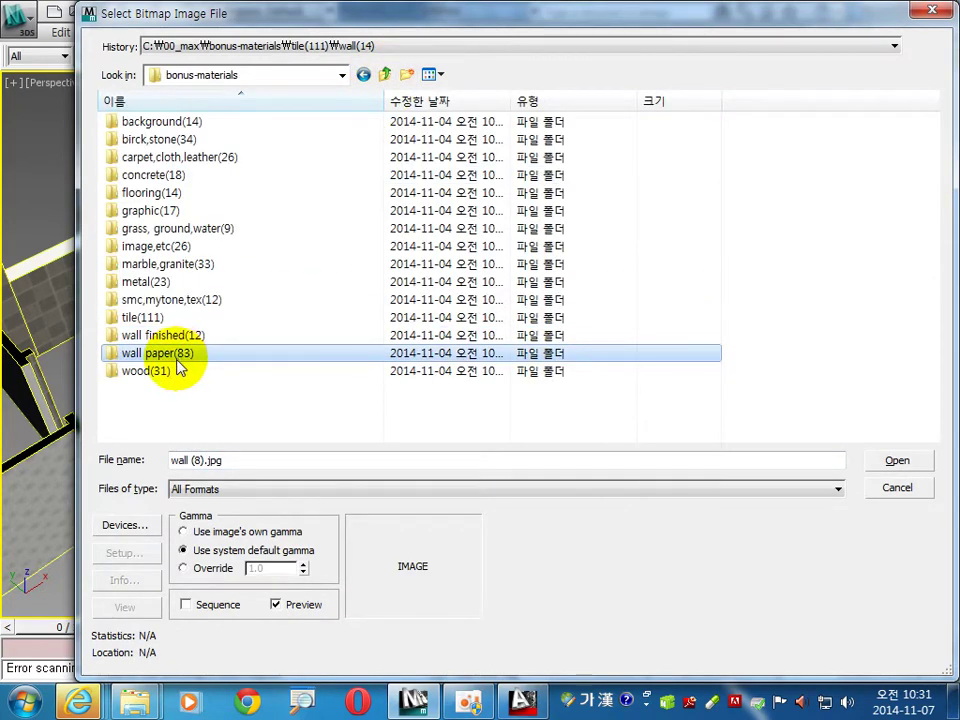
double_click(155, 356)
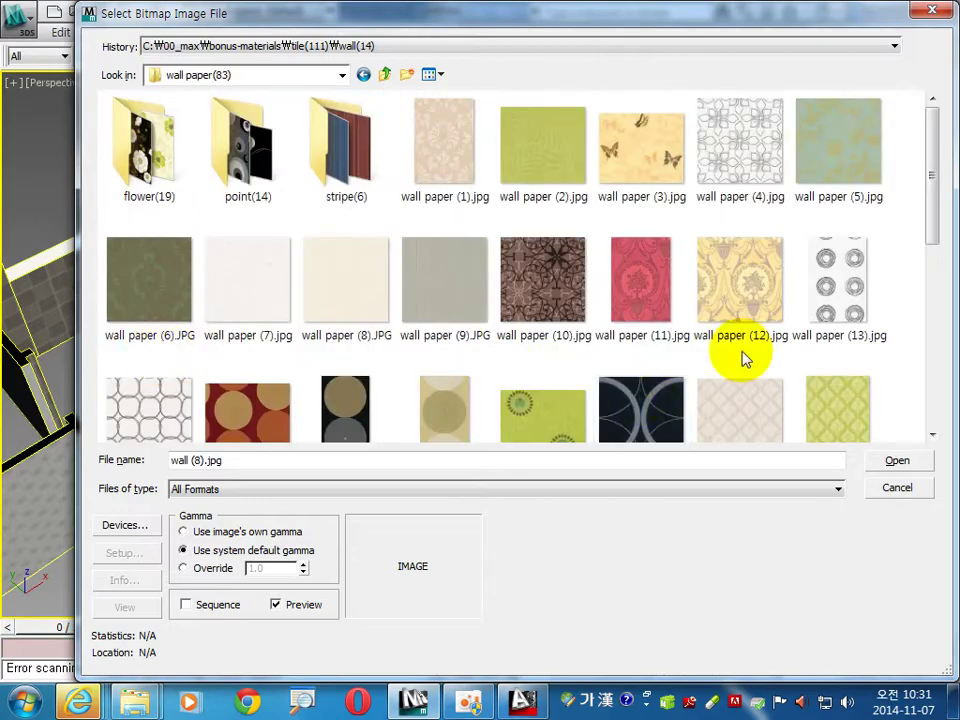
- Browse flower(19) and stripe(6), then pick wall etc (7).jpg in tile(111) > etc(8)
mouse_move(936, 204)
left_mouse_down()
mouse_move(932, 335)
mouse_move(939, 212)
left_mouse_up()
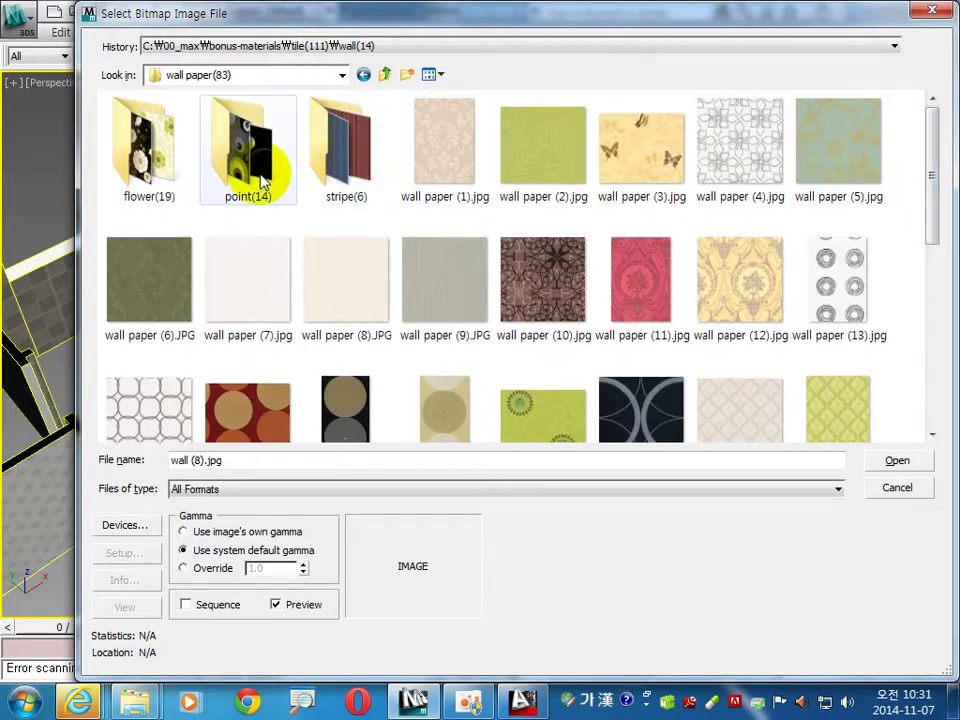
double_click(145, 150)
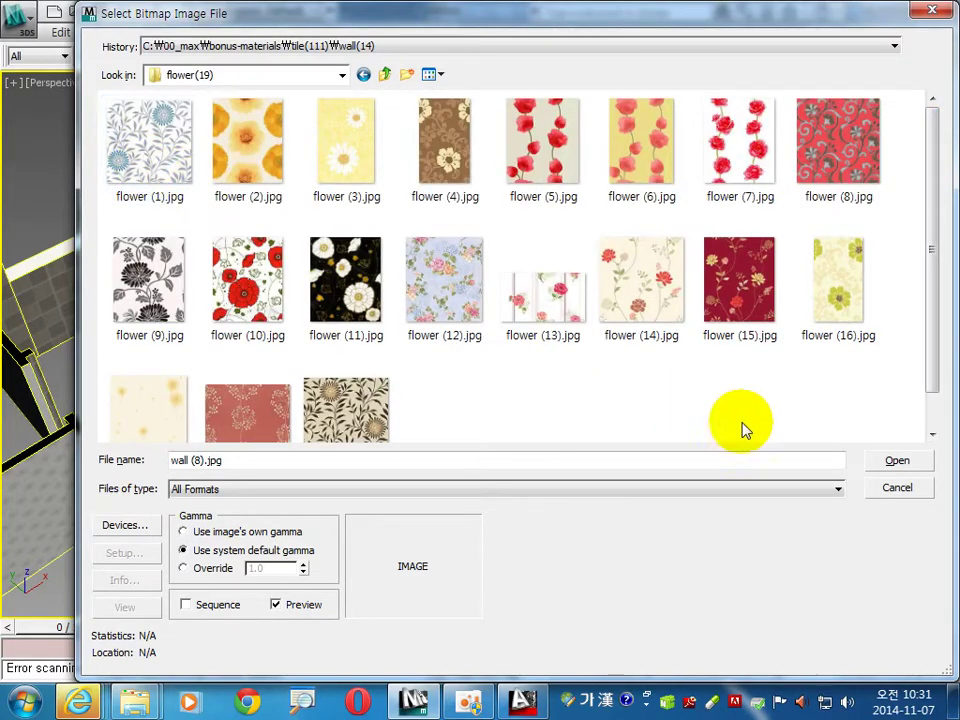
left_click(384, 75)
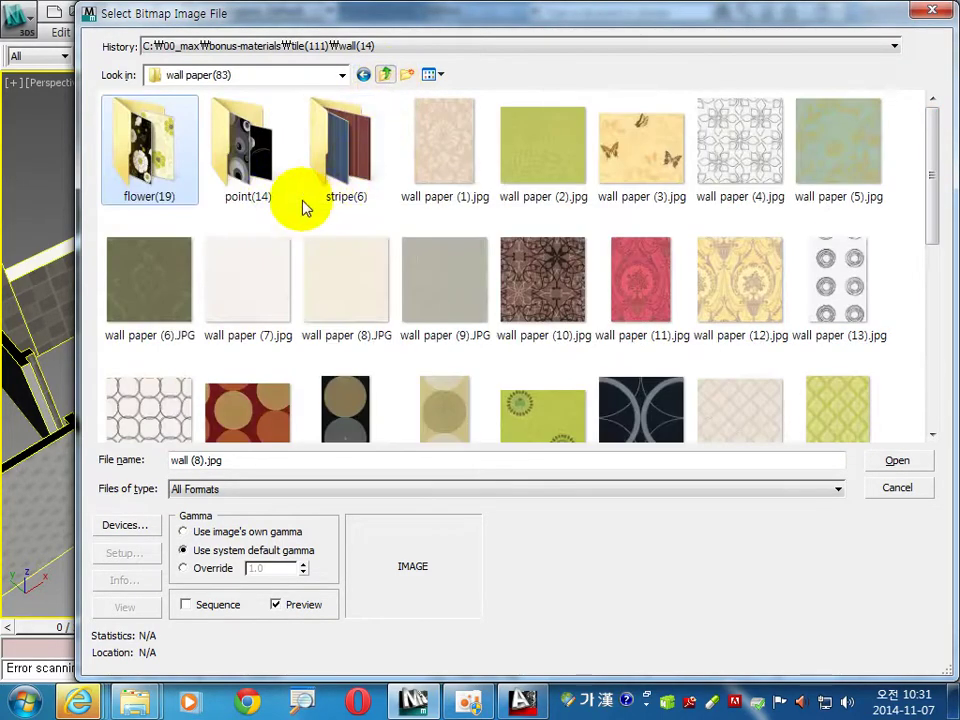
double_click(343, 150)
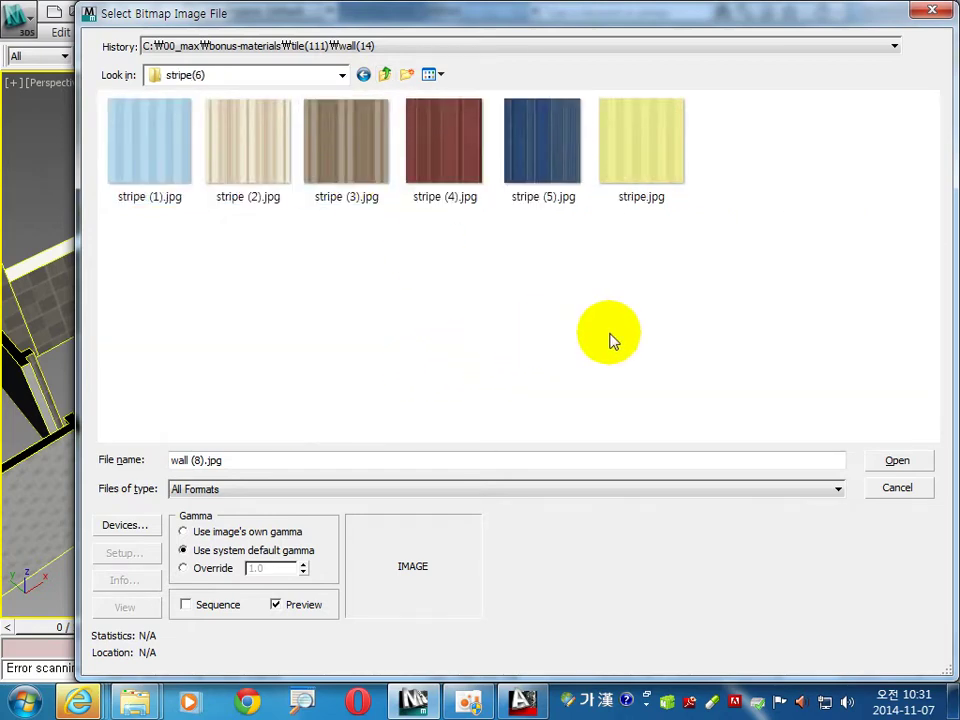
left_click(386, 75)
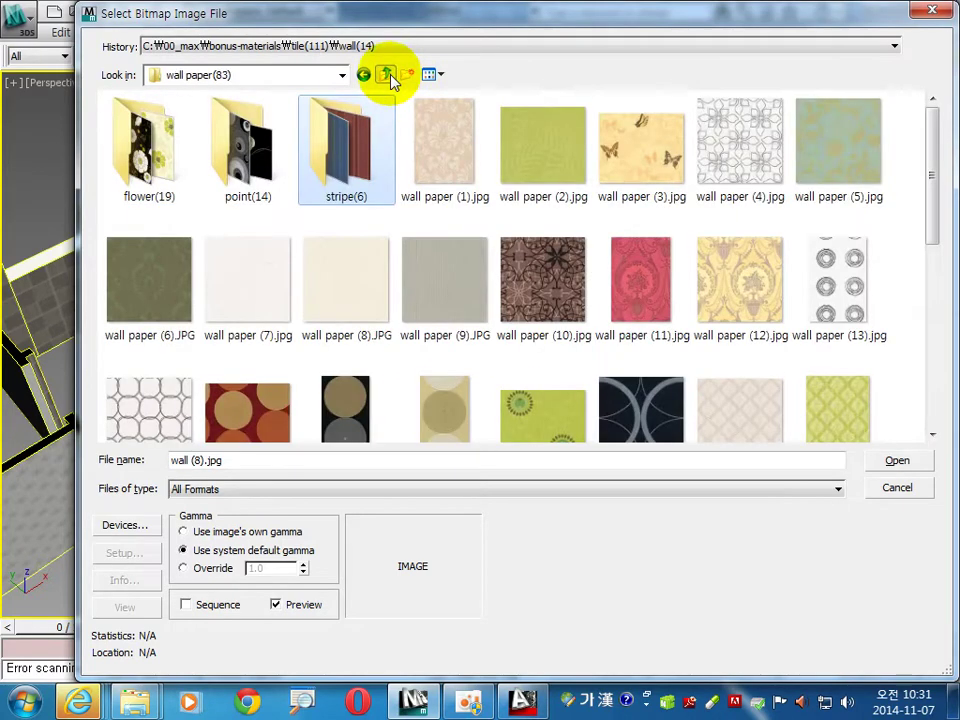
left_click(386, 75)
mouse_move(146, 371)
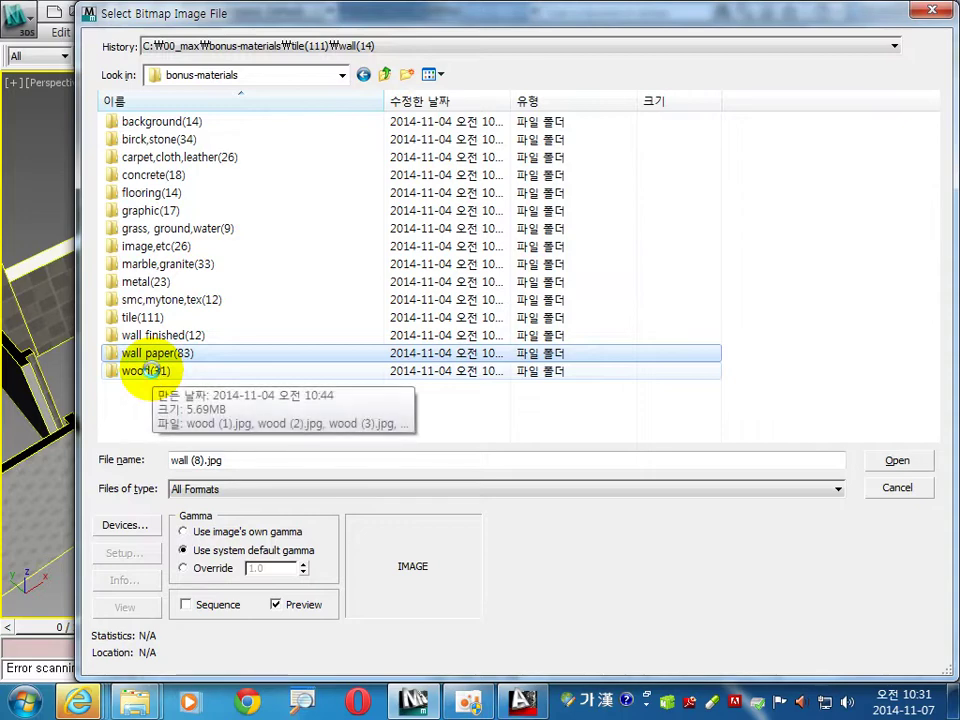
key("Down")
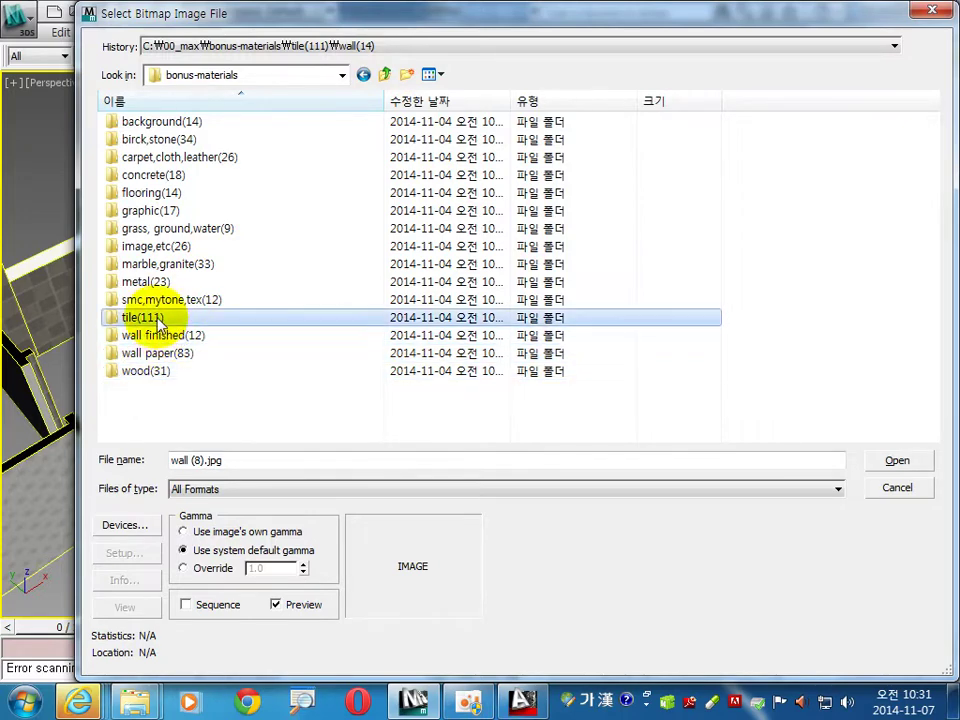
double_click(143, 318)
double_click(155, 126)
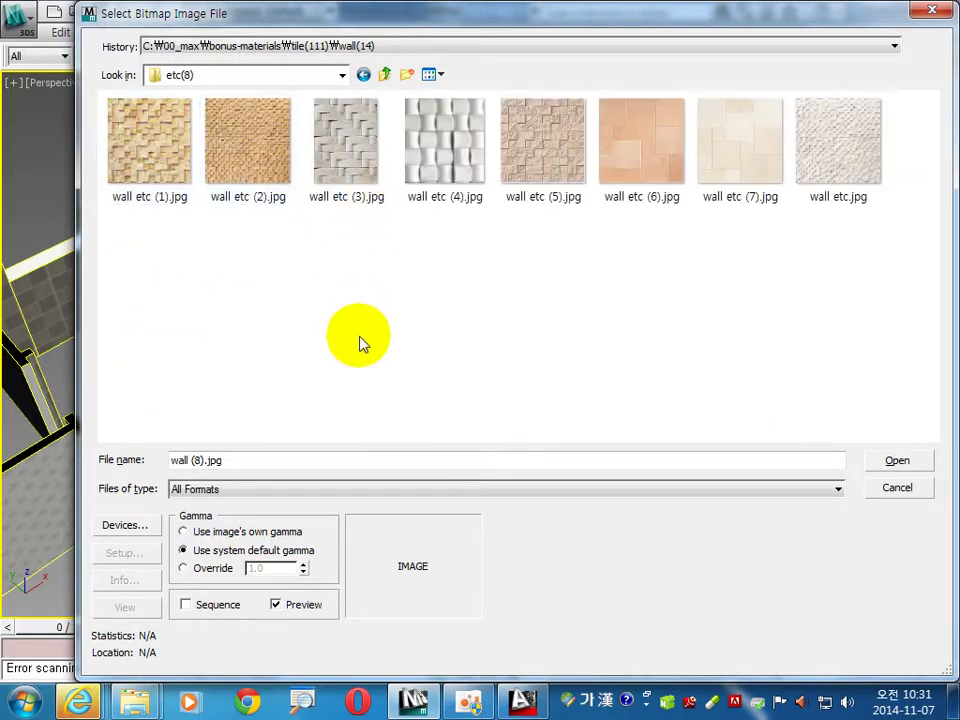
left_click(750, 180)
- Load wall etc (7).jpg as the diffuse and set the reflection colour to 3
double_click(739, 182)
left_click(740, 304)
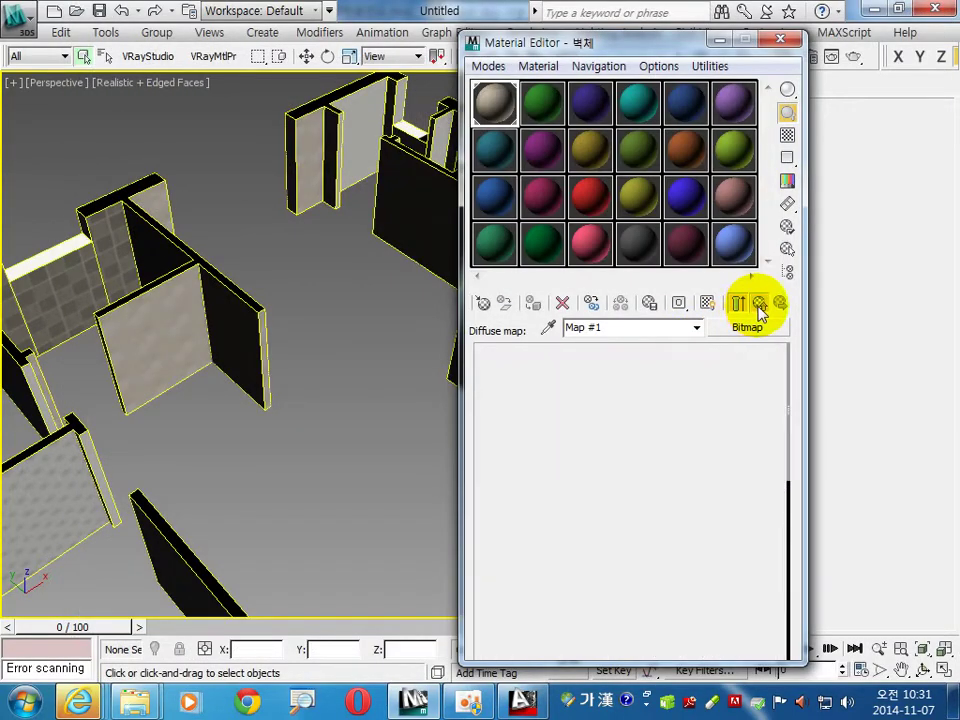
left_click(607, 541)
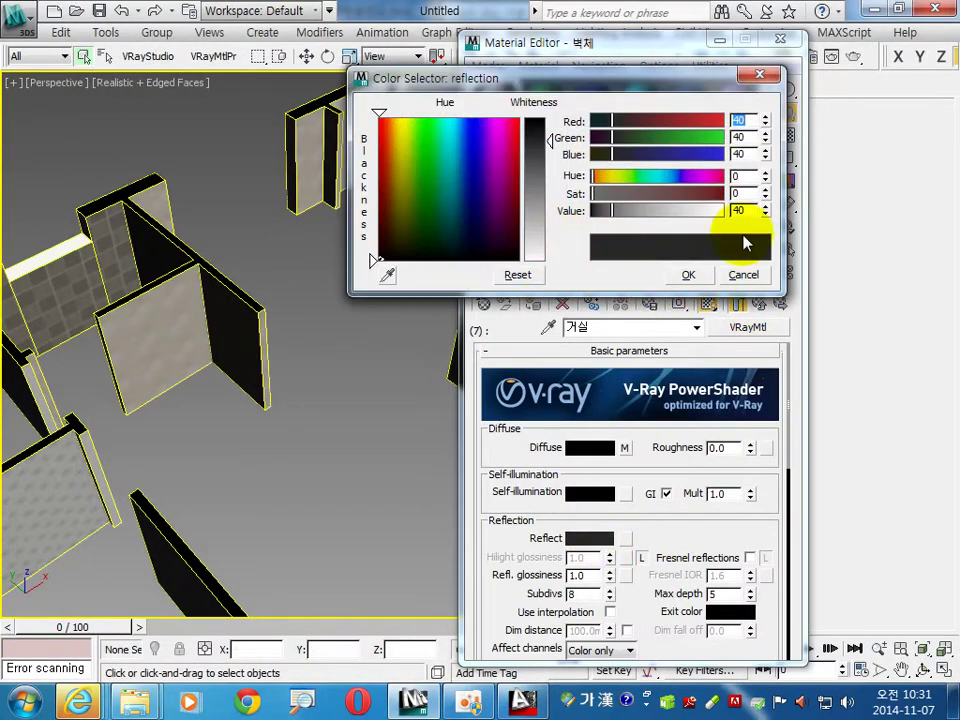
type("3")
key("Return")
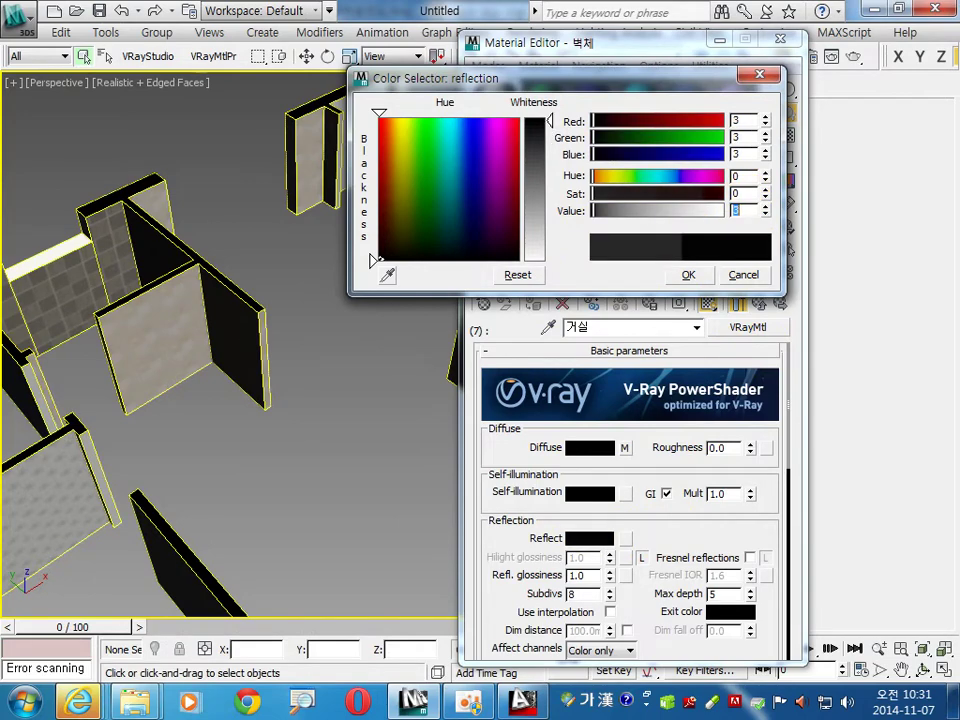
left_click(679, 284)
- Close the Material Editor and orbit to look down over the textured walls
mouse_move(257, 506)
middle_mouse_down()
mouse_move(183, 505)
mouse_move(43, 476)
mouse_move(111, 536)
mouse_move(156, 454)
mouse_move(172, 468)
mouse_move(135, 497)
mouse_move(133, 390)
mouse_move(133, 553)
mouse_move(201, 381)
mouse_move(118, 454)
middle_mouse_up()
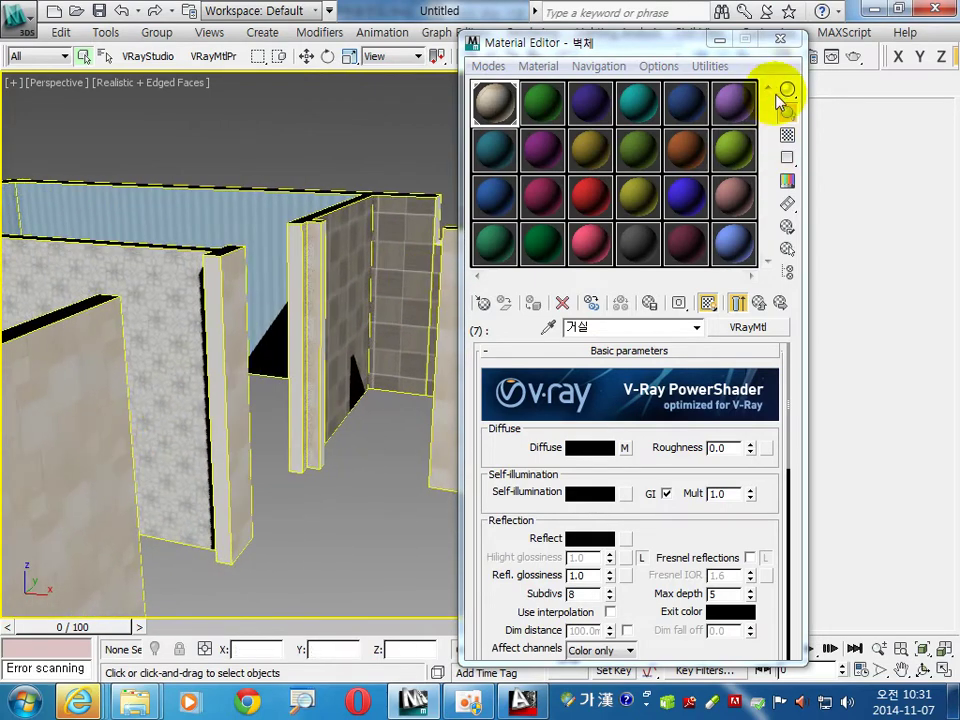
left_click(782, 48)
scroll(407, 486, "down", 2)
scroll(418, 499, "down", 2)
scroll(400, 490, "down", 2)
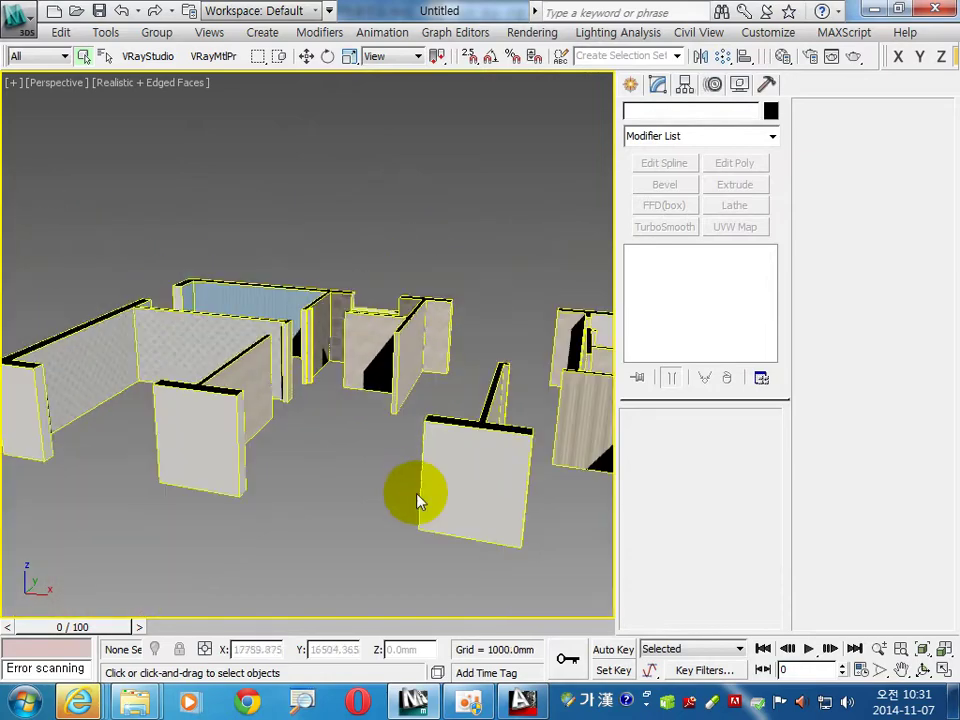
mouse_move(388, 480)
middle_mouse_down("alt")
mouse_move(428, 542)
mouse_move(456, 508)
mouse_move(426, 454)
mouse_move(436, 383)
mouse_move(424, 383)
middle_mouse_up("alt")
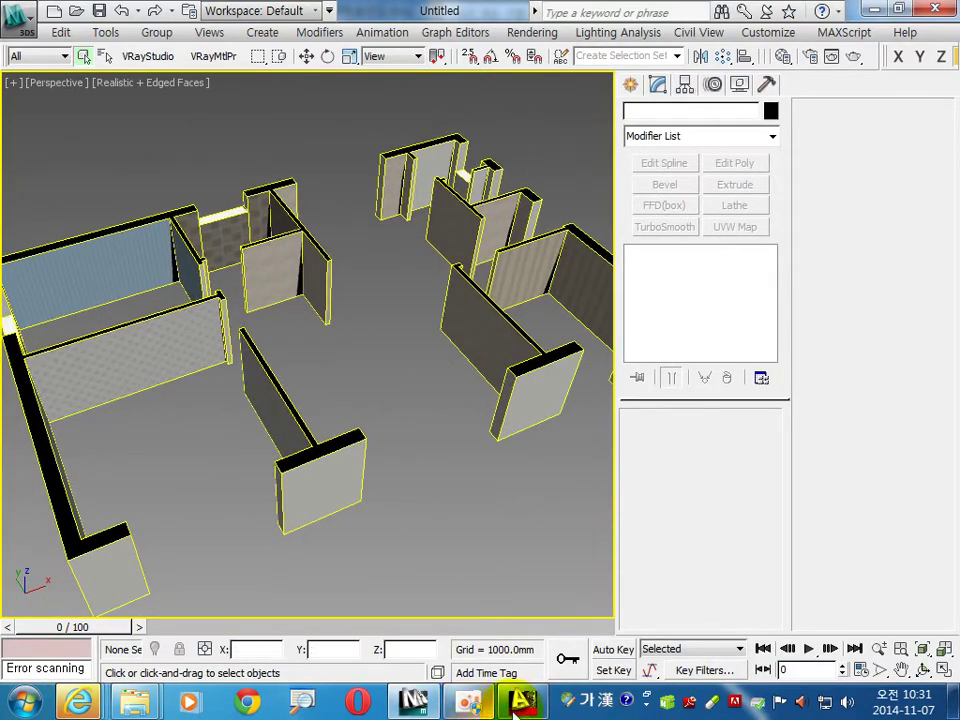
left_click(516, 706)
- Create a new layer named Floor with colour 6 magenta and make it current
mouse_move(505, 401)
middle_mouse_down()
mouse_move(514, 381)
mouse_move(467, 385)
middle_mouse_up()
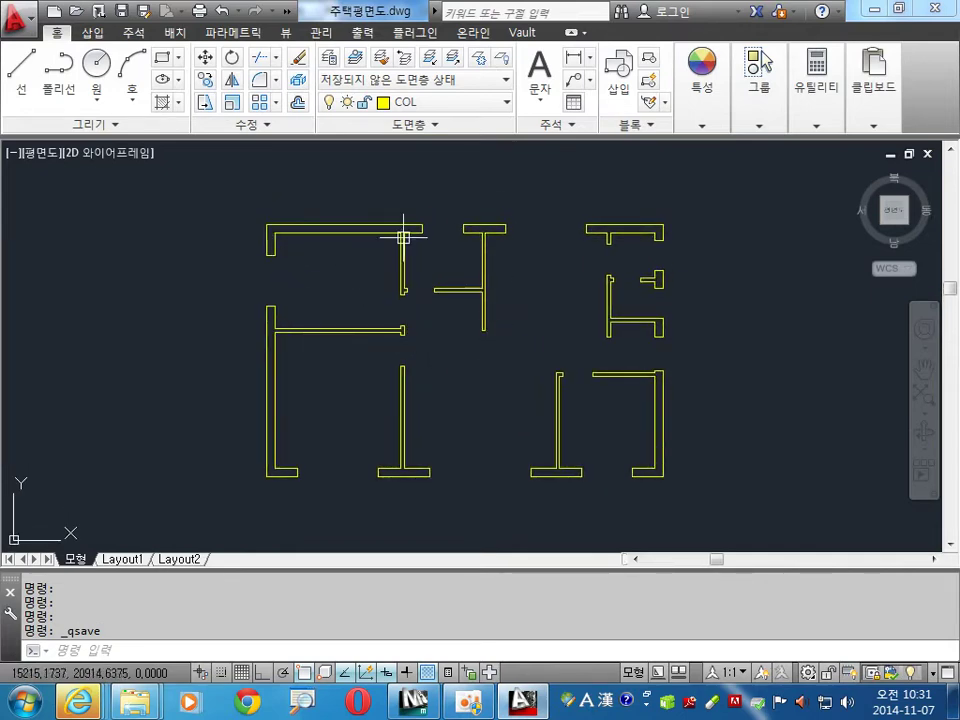
type("la")
key("Return")
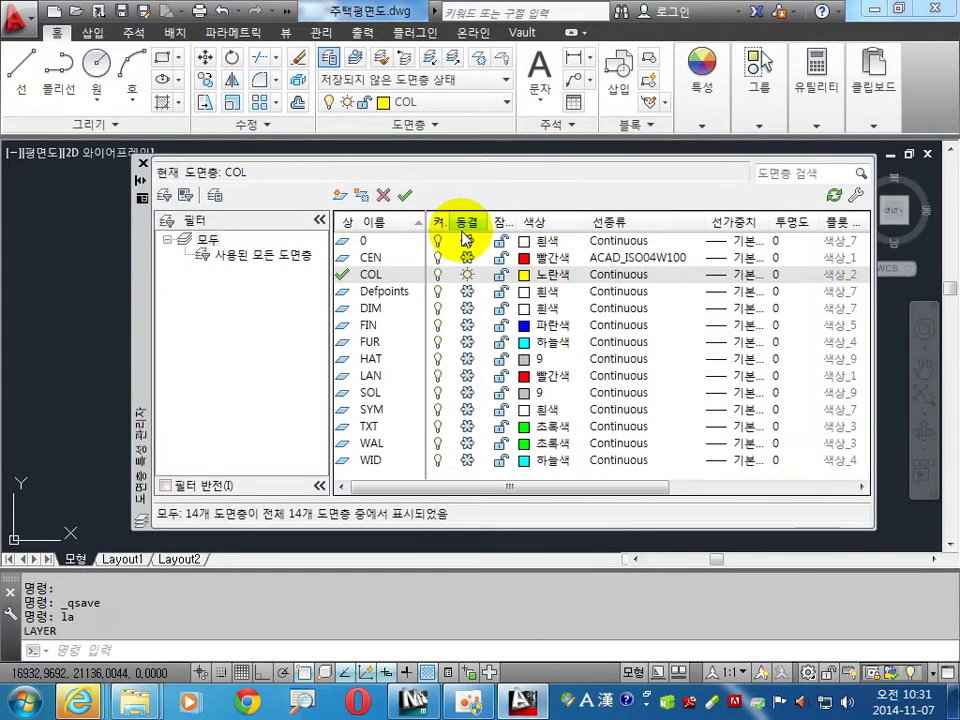
left_click(338, 196)
type("Floor")
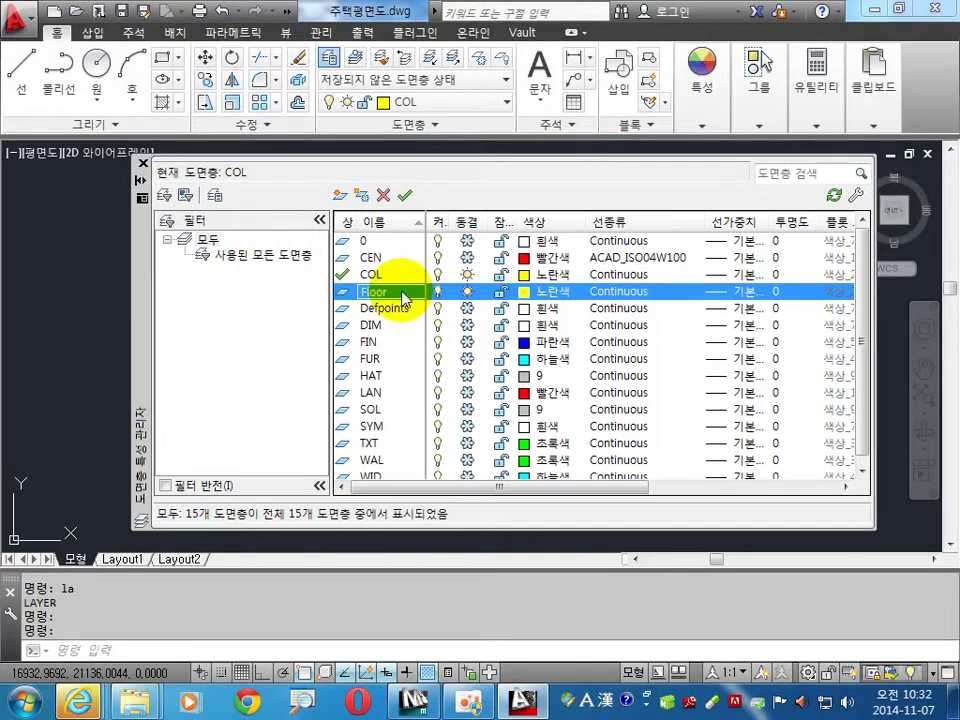
key("Return")
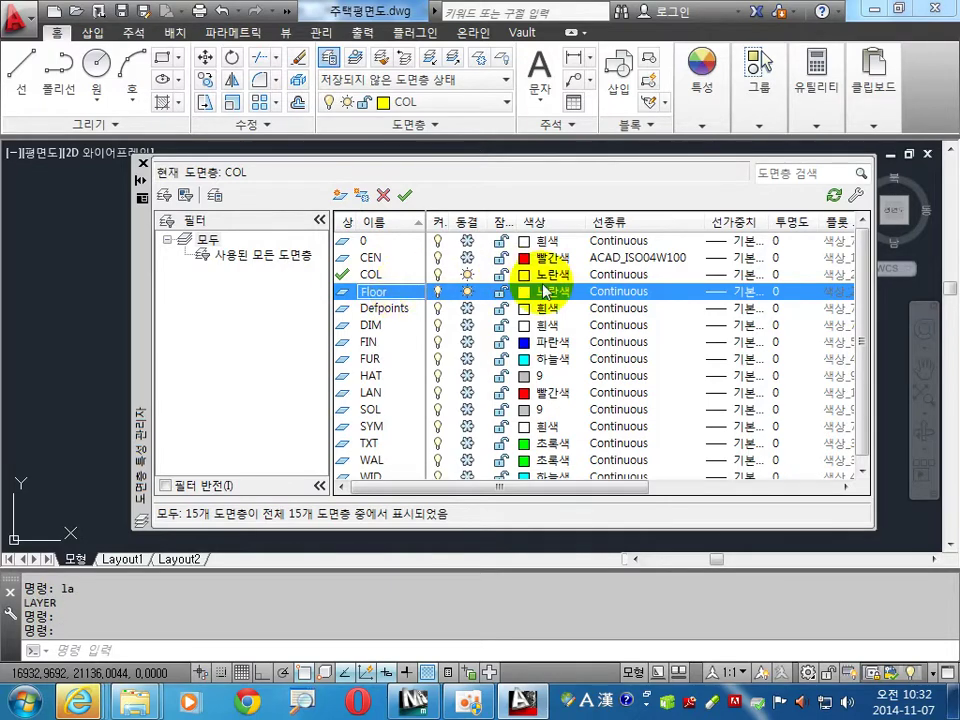
left_click(527, 292)
left_click(406, 389)
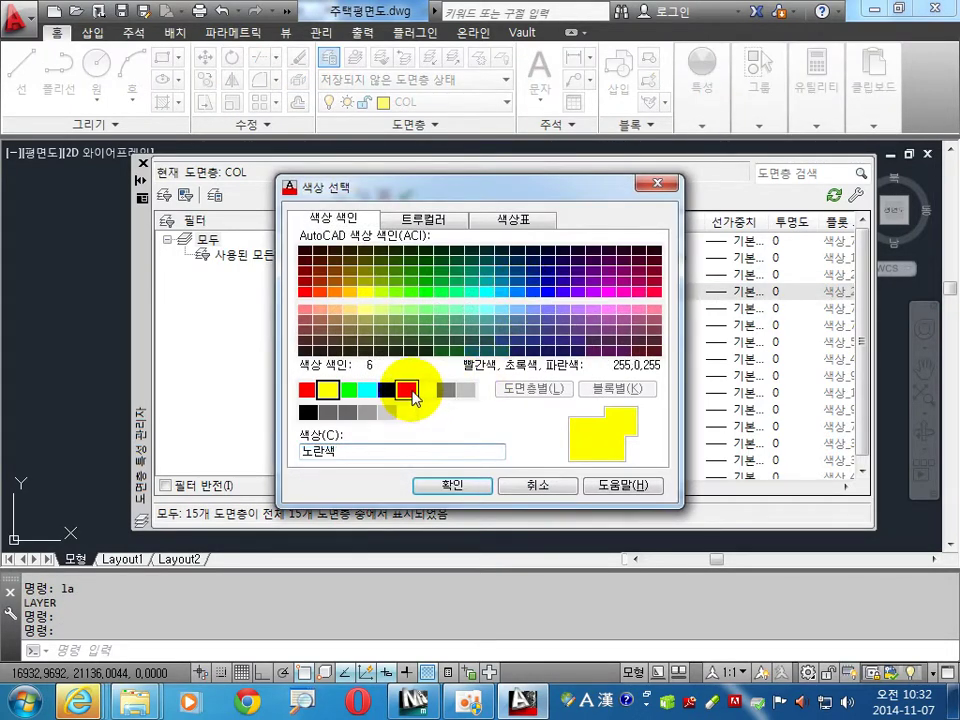
left_click(461, 494)
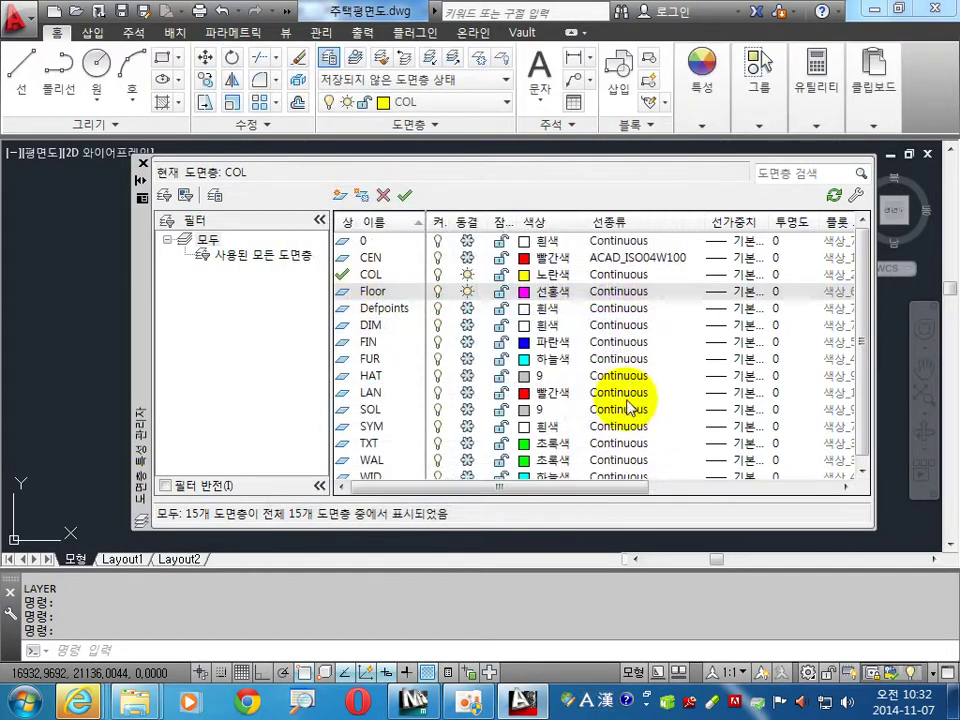
double_click(366, 292)
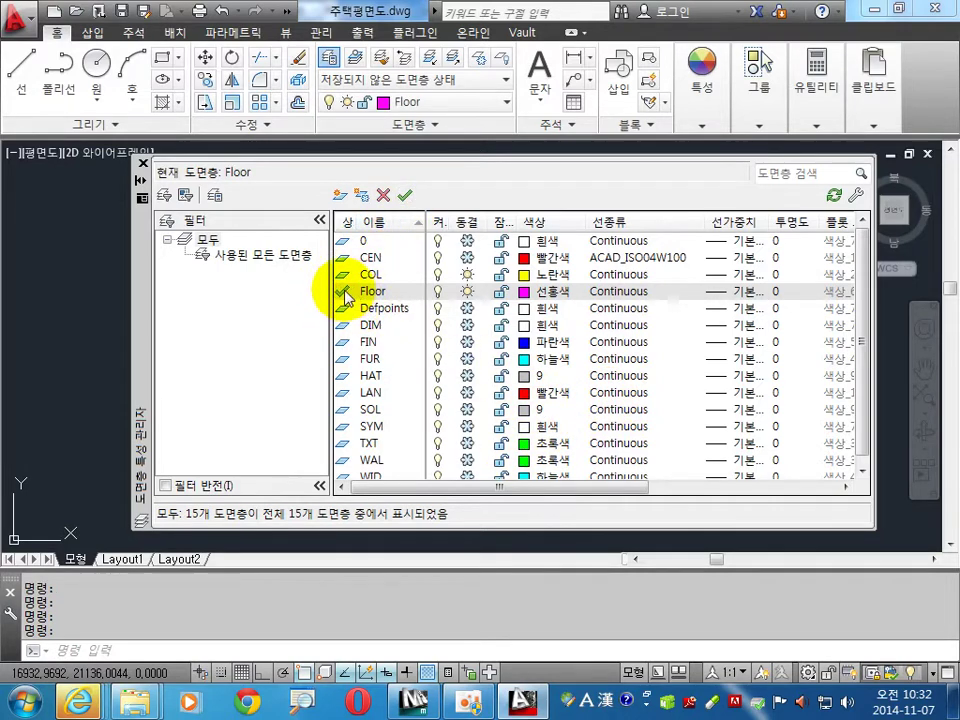
left_click(144, 164)
- Draw floor rectangles over the upper-left, lower-left and lower-right rooms
type("c")
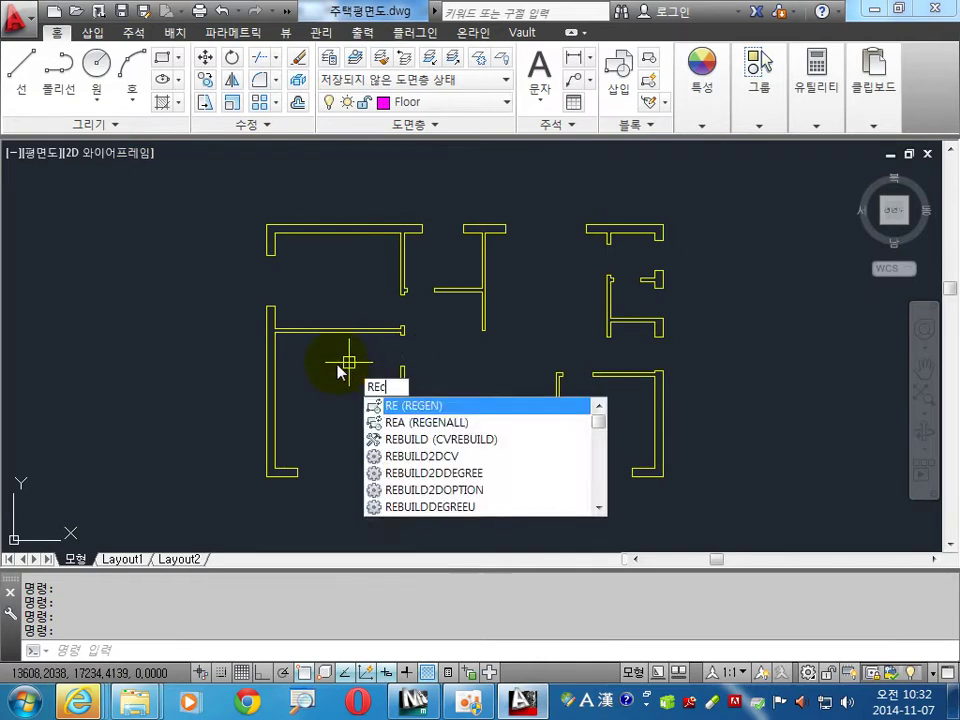
key("Return")
left_click(270, 327)
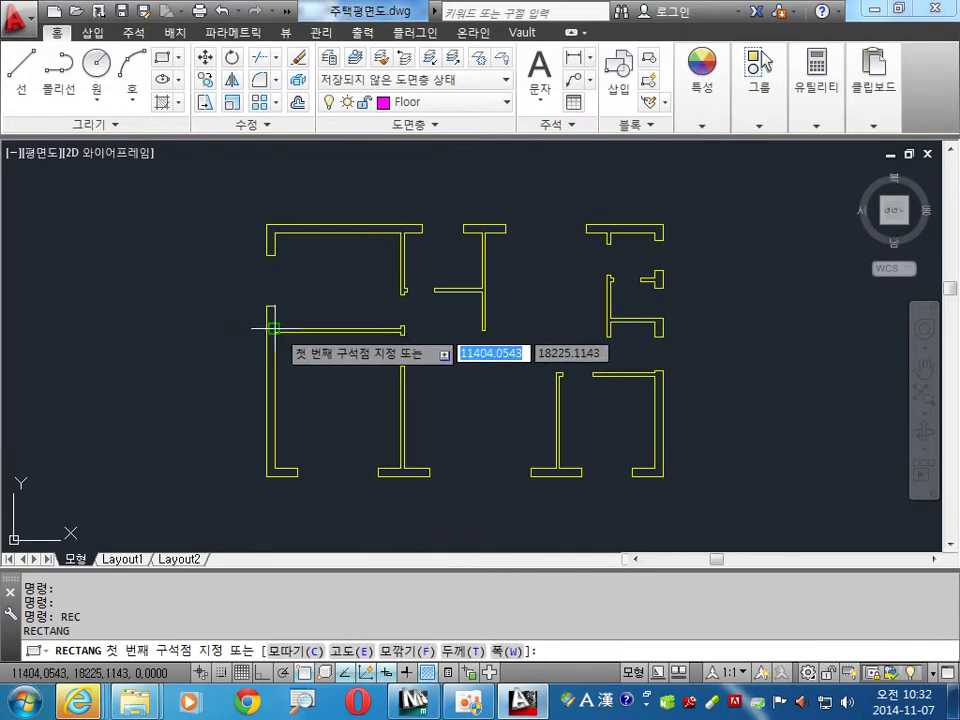
left_click(401, 233)
key("Return")
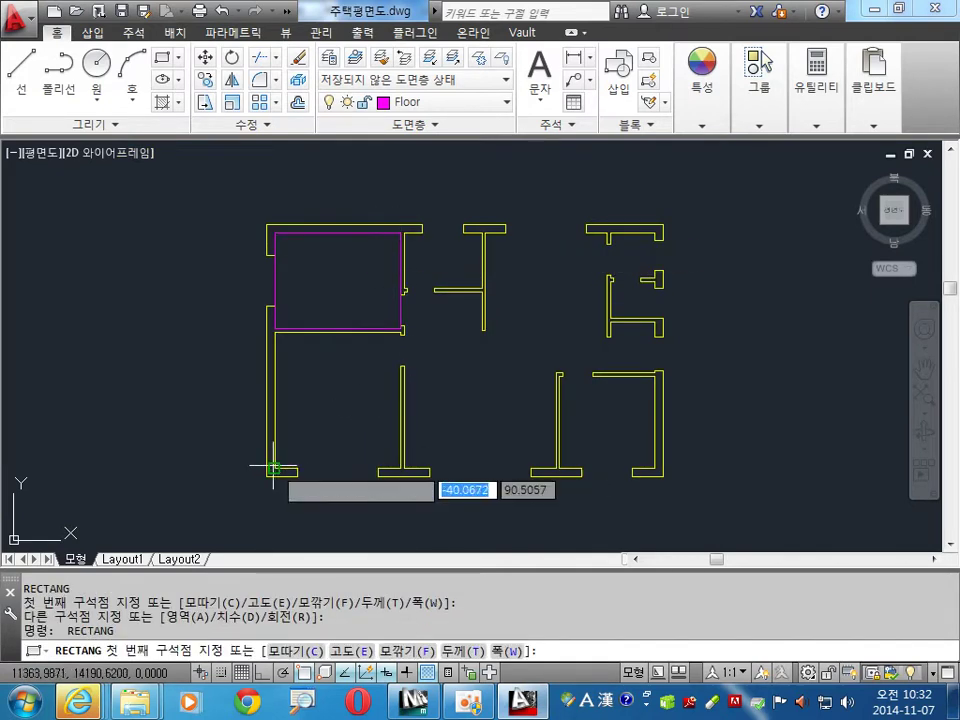
left_click(275, 467)
left_click(400, 330)
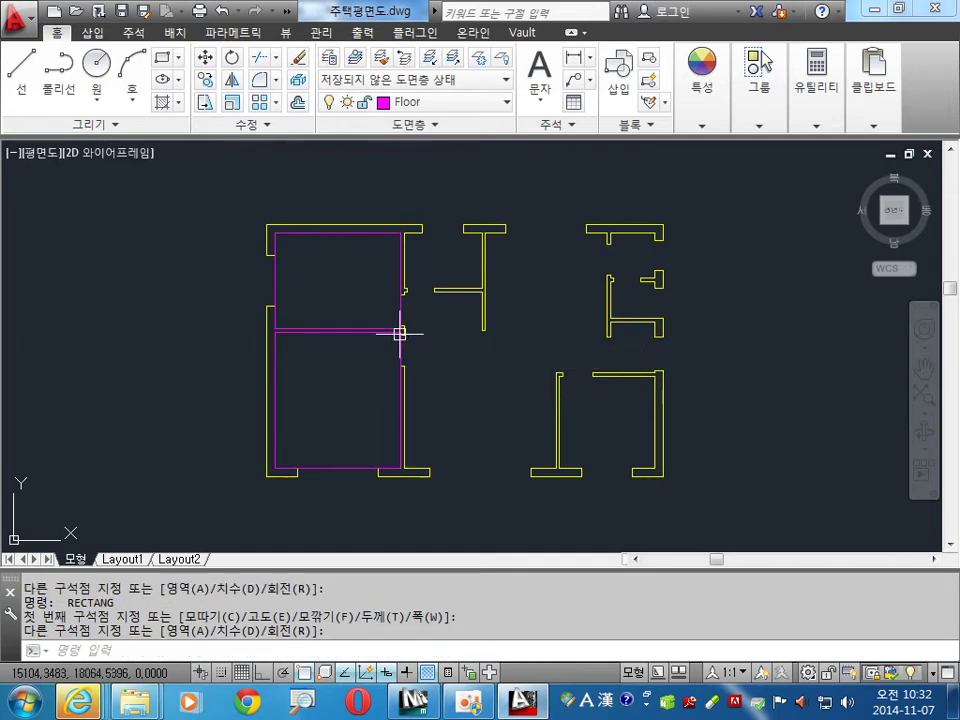
key("Return")
left_click(560, 467)
left_click(655, 376)
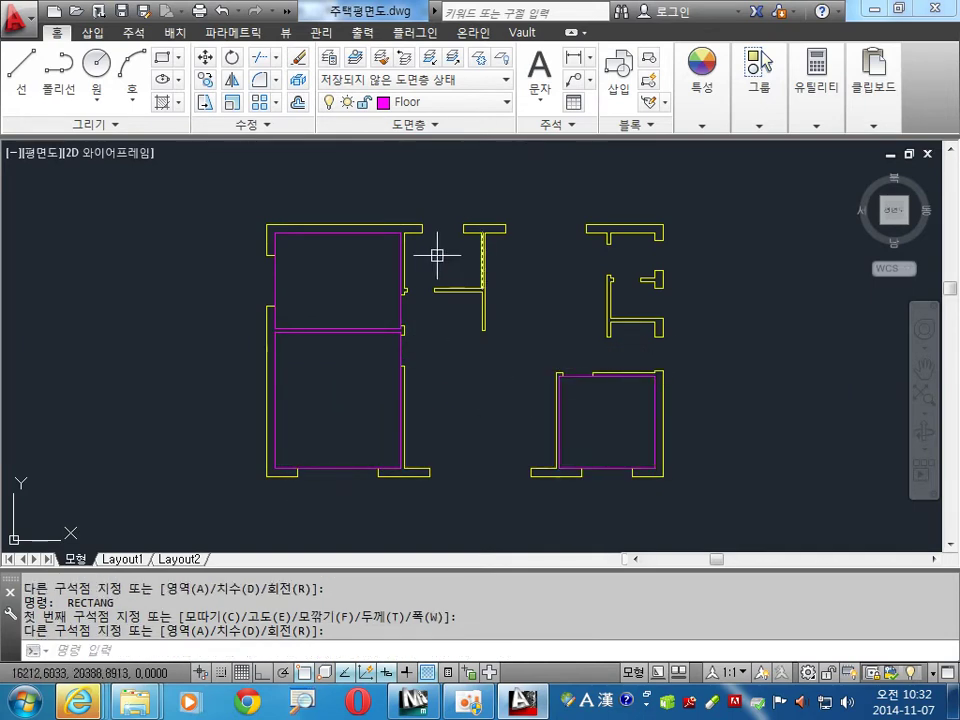
- Add floor rectangles for the small upper, small right and middle right rooms
key("Return")
left_click(403, 289)
left_click(481, 233)
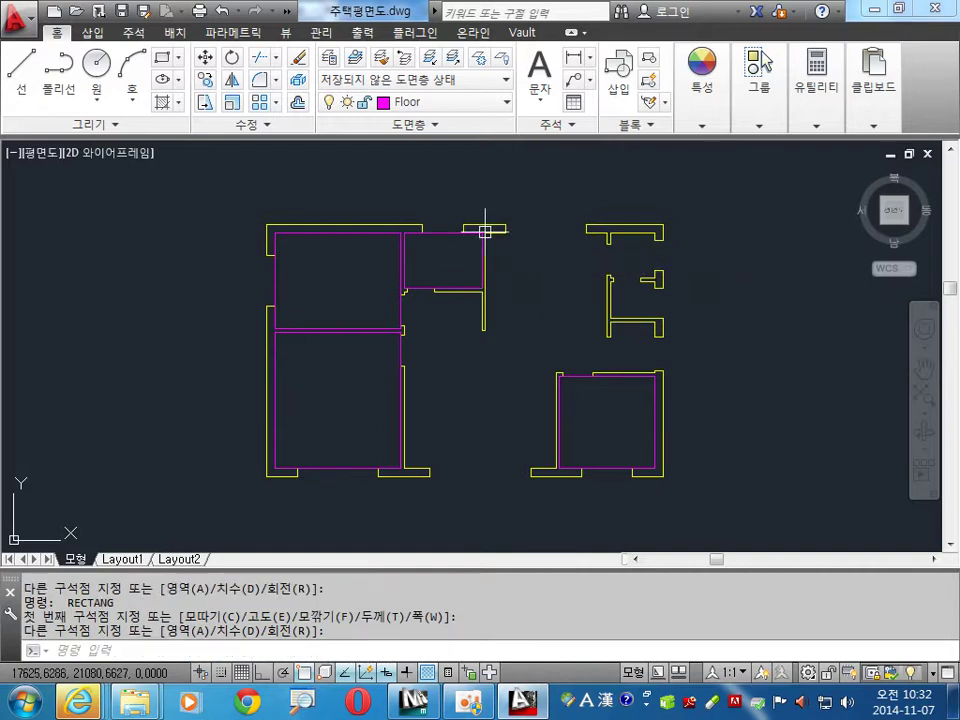
key("Return")
left_click(610, 319)
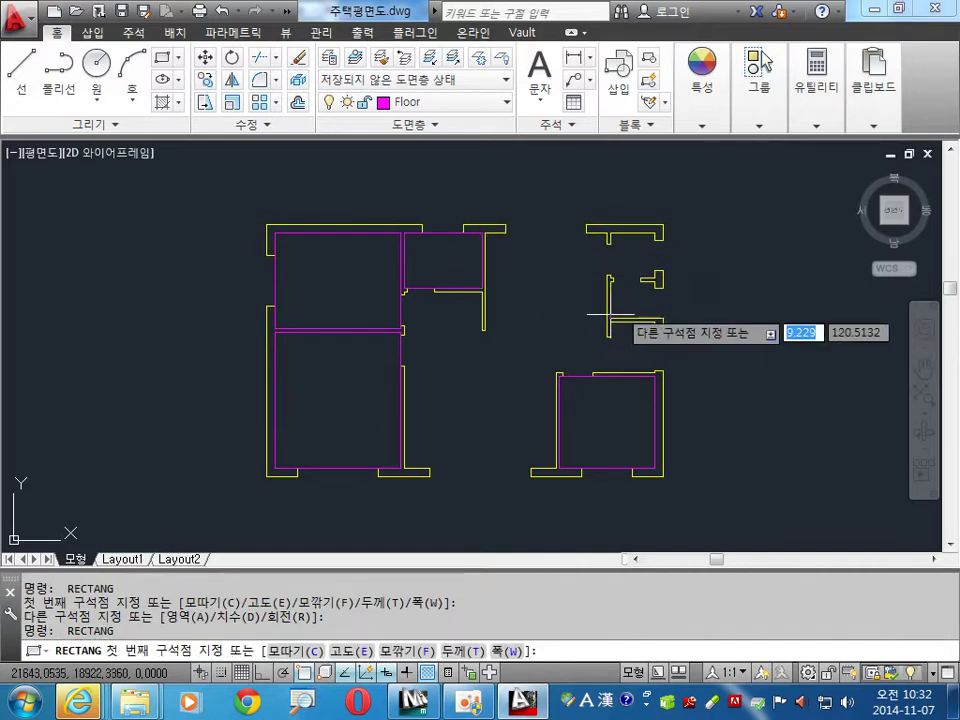
left_click(655, 238)
key("Return")
scroll(660, 364, "up", 3)
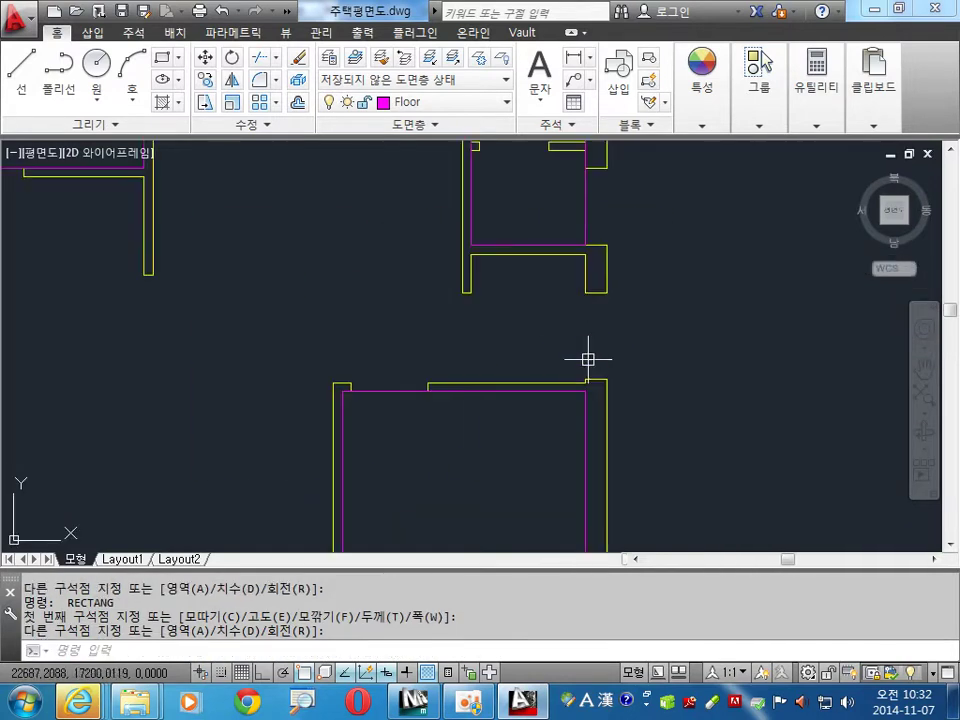
left_click(471, 255)
left_click(585, 382)
scroll(502, 413, "down", 6)
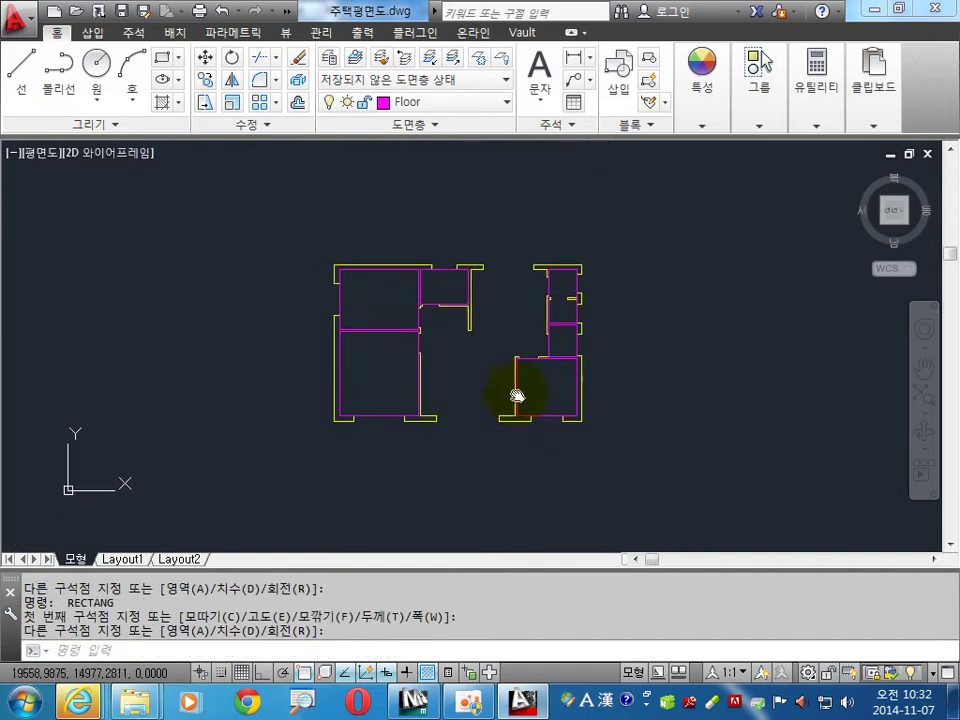
left_click(411, 106)
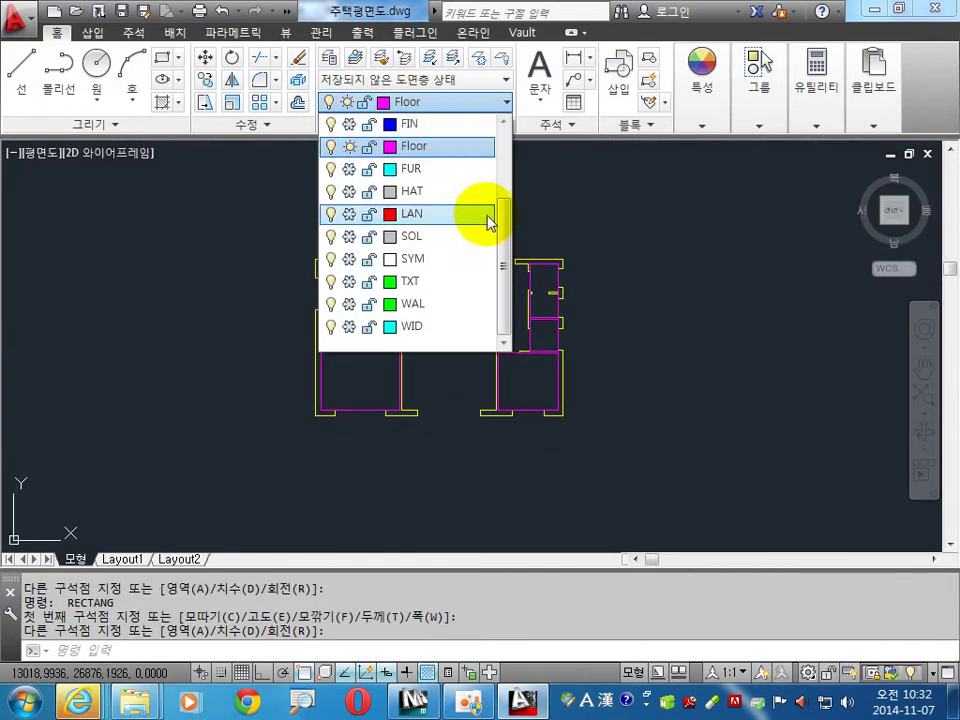
left_click_drag(503, 233, 510, 146)
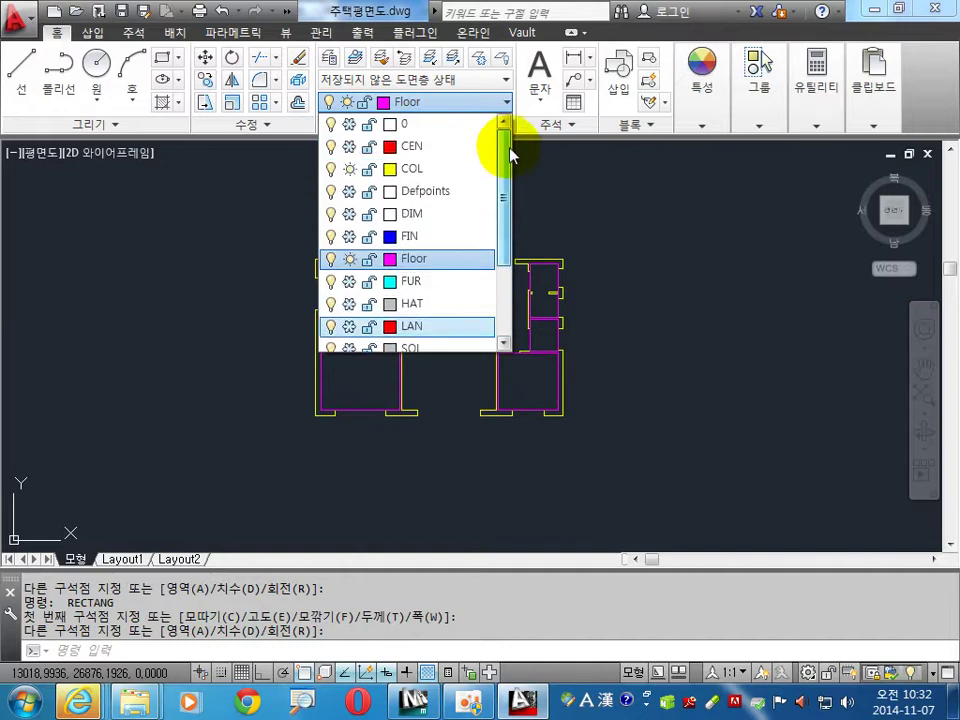
- Freeze the COL layer to hide its yellow lines, keeping Floor current
left_click(348, 168)
left_click(430, 260)
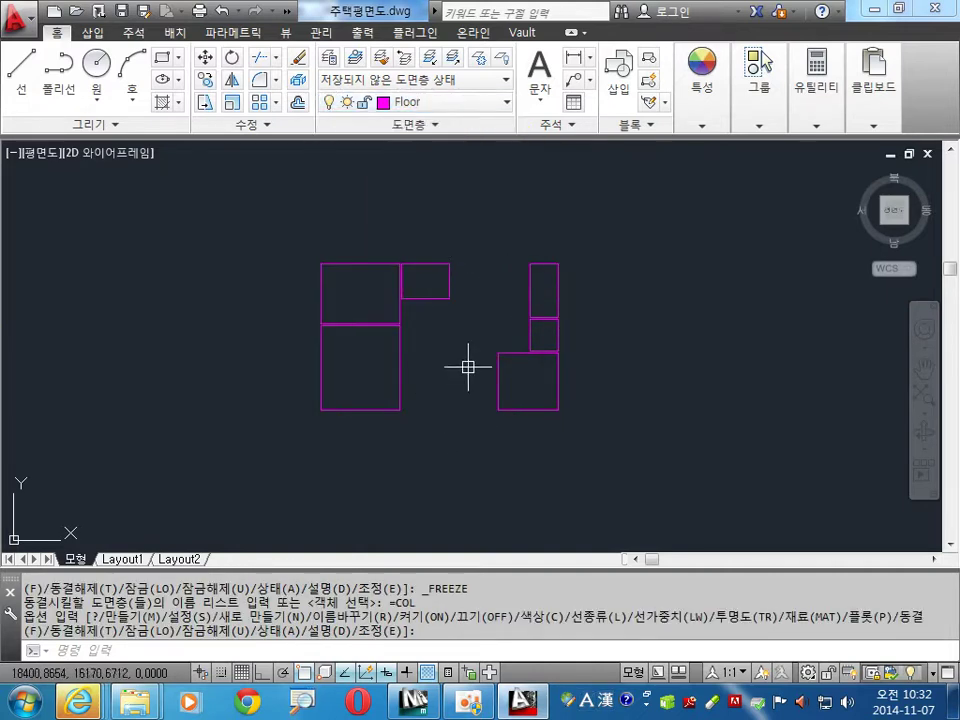
scroll(436, 366, "up", 5)
scroll(441, 362, "down", 3)
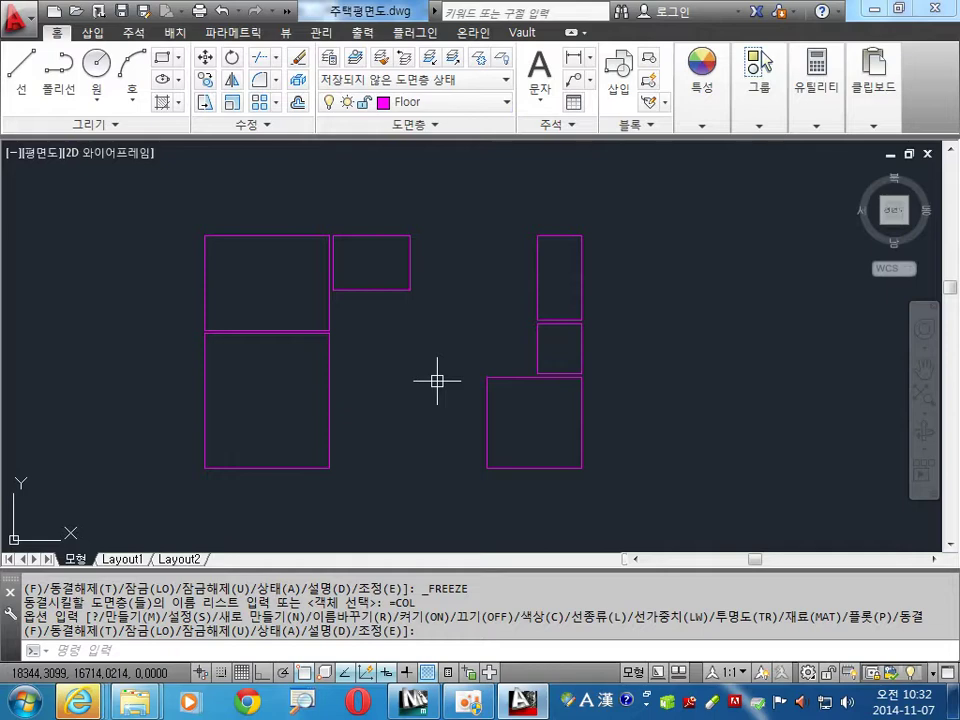
type("PL")
- Trace a closed polyline around the central hall, snapping to the room rectangles' corners
key("Return")
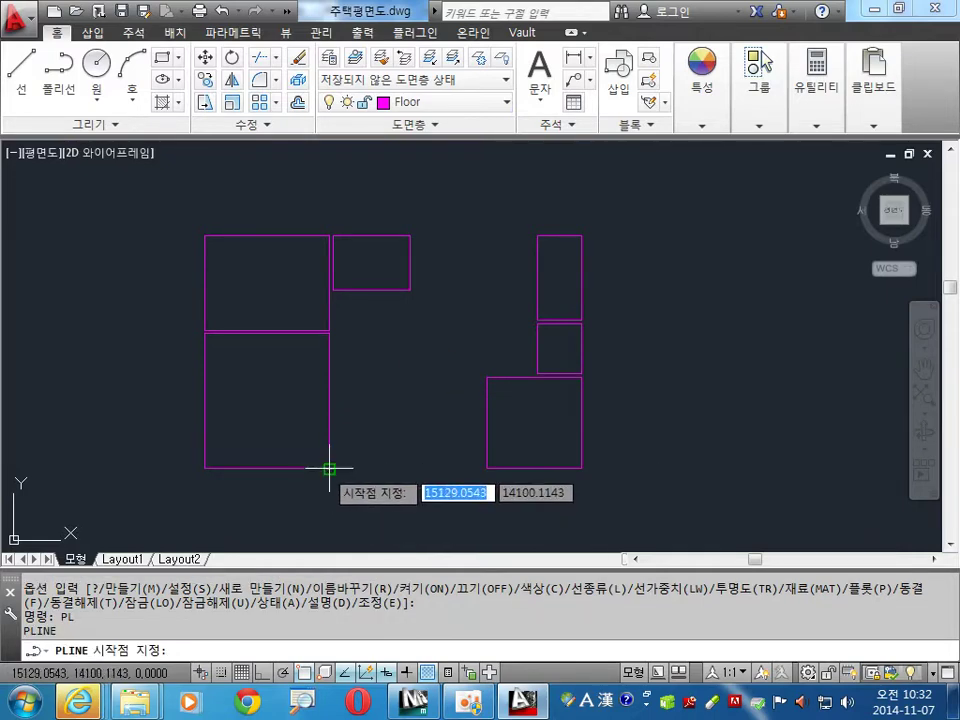
left_click(329, 467)
left_click(487, 378)
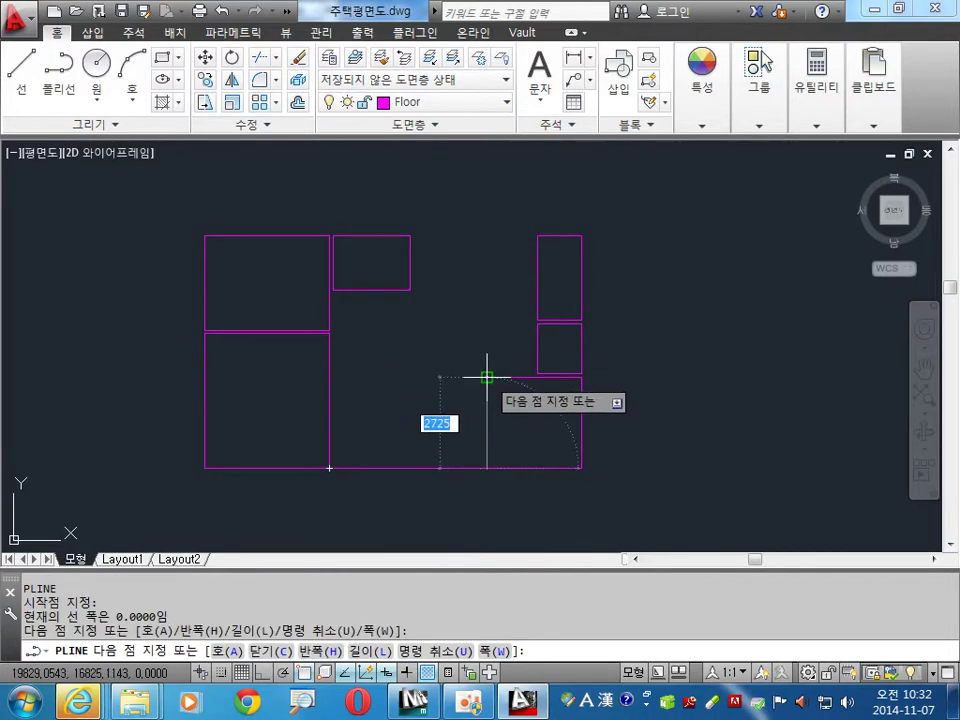
scroll(548, 385, "up", 5)
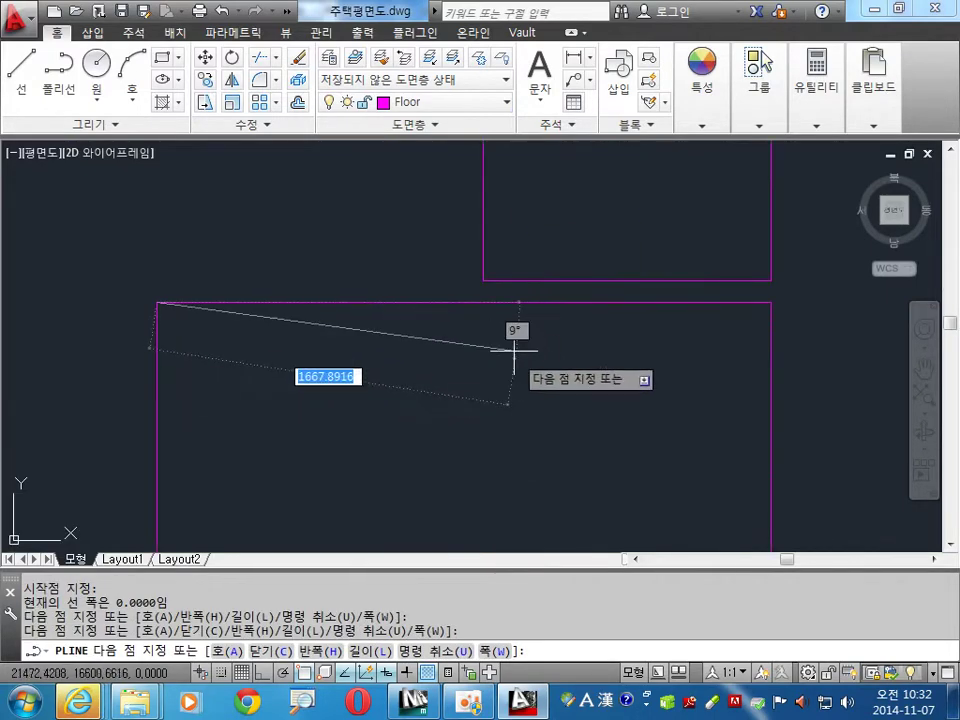
left_click(483, 302)
scroll(490, 350, "down", 6)
middle_click_drag(499, 242, 499, 349)
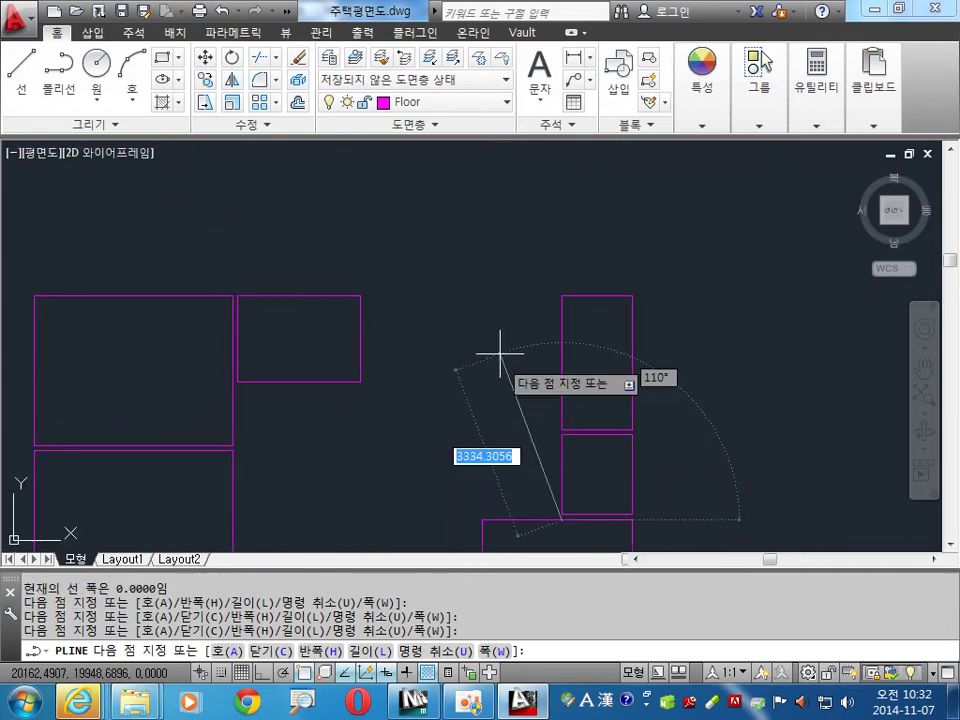
left_click(561, 296)
left_click(360, 296)
left_click(360, 380)
scroll(287, 454, "down", 4)
mouse_move(327, 443)
middle_mouse_down()
mouse_move(337, 390)
mouse_move(318, 362)
mouse_move(466, 368)
middle_mouse_up()
type("c")
key("Return")
- Save the AutoCAD drawing with Ctrl+S
scroll(470, 366, "up", 4)
scroll(460, 354, "down", 4)
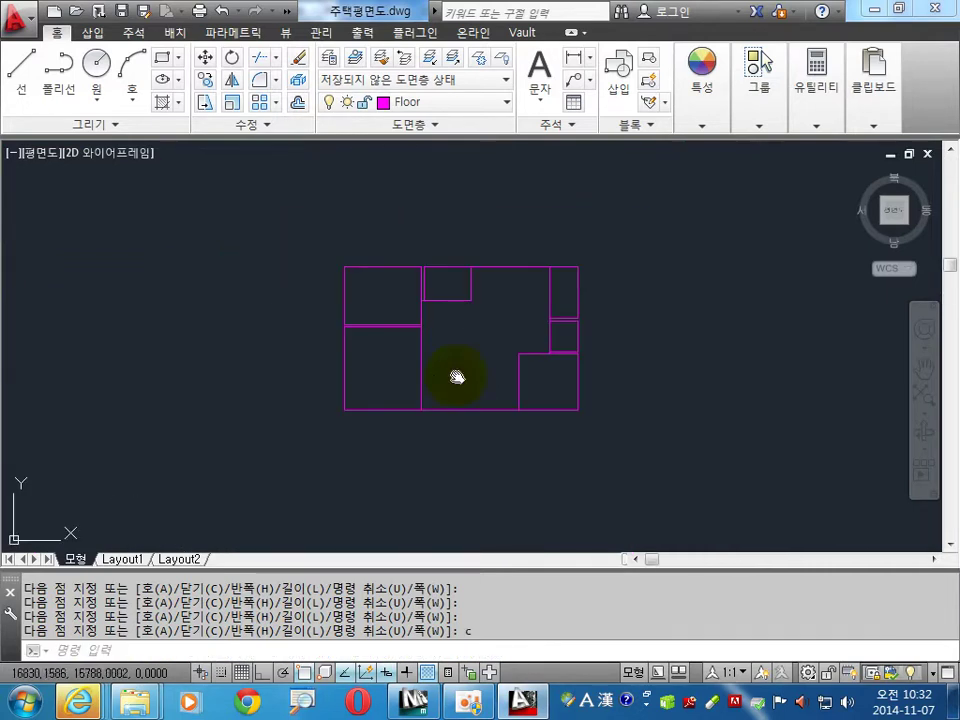
scroll(459, 360, "up", 2)
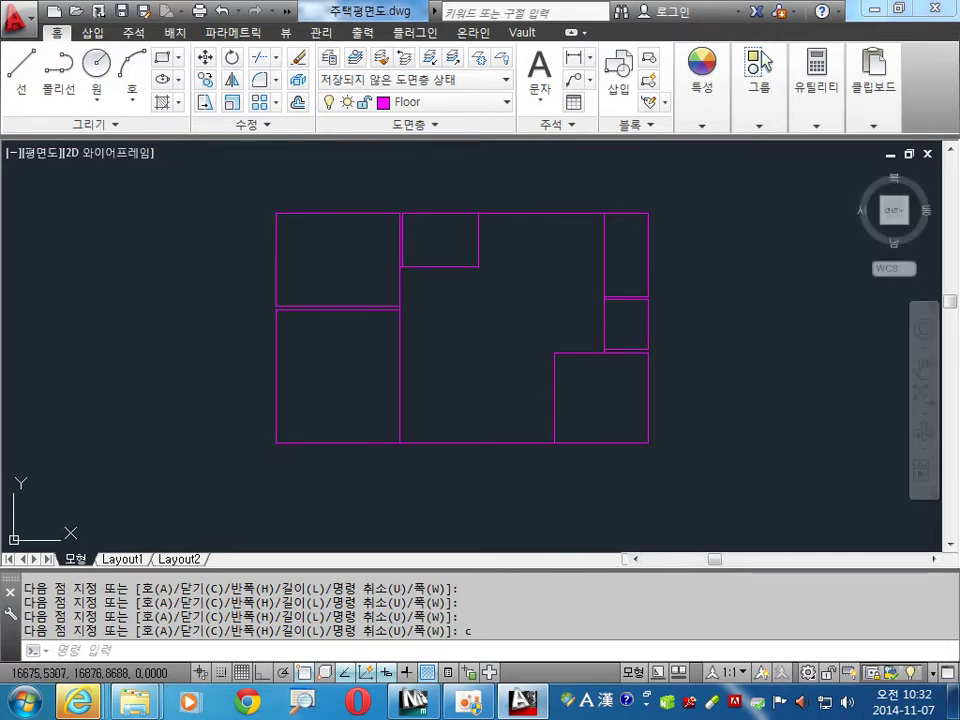
key("ctrl+s")
left_click(413, 700)
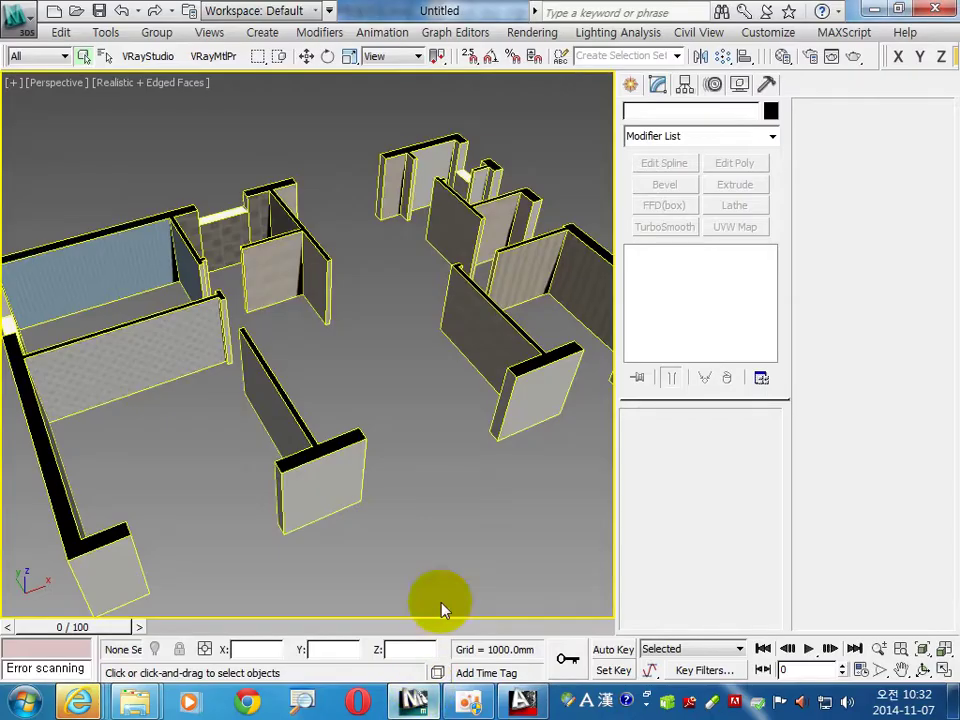
- Import 주택평면도.dwg into 3ds Max, accepting the default DWG import options
left_click(28, 36)
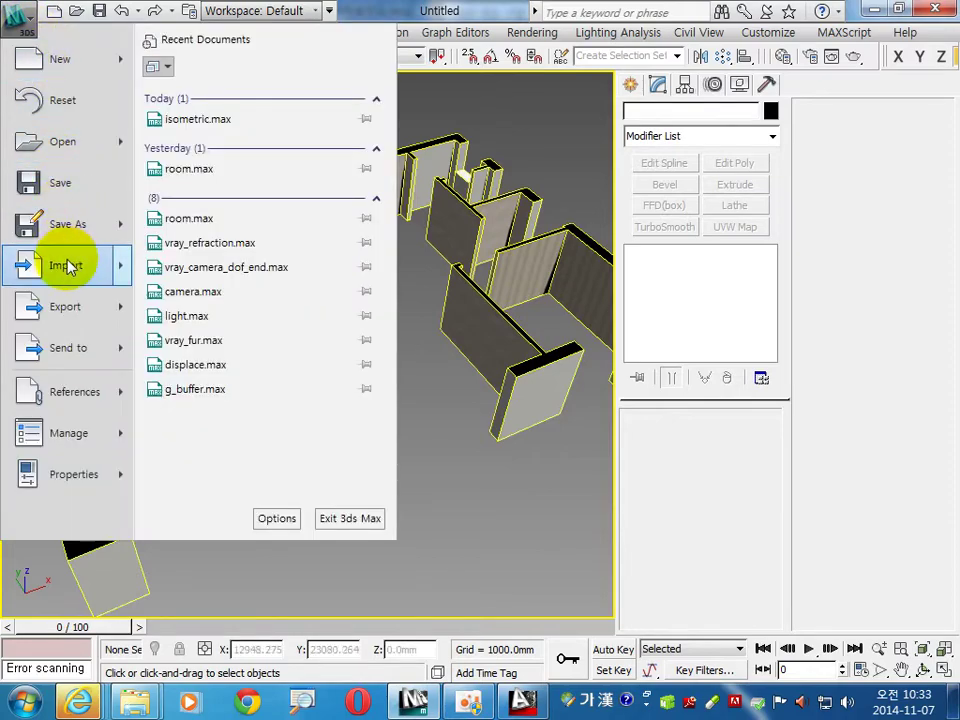
mouse_move(66, 265)
left_click(161, 100)
double_click(107, 139)
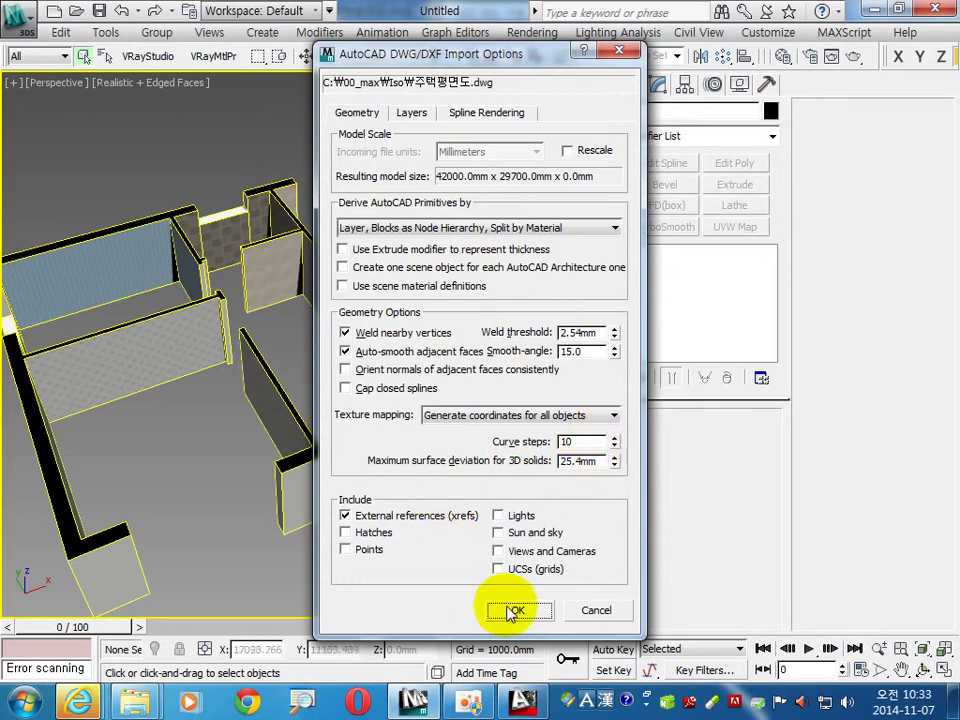
left_click(513, 611)
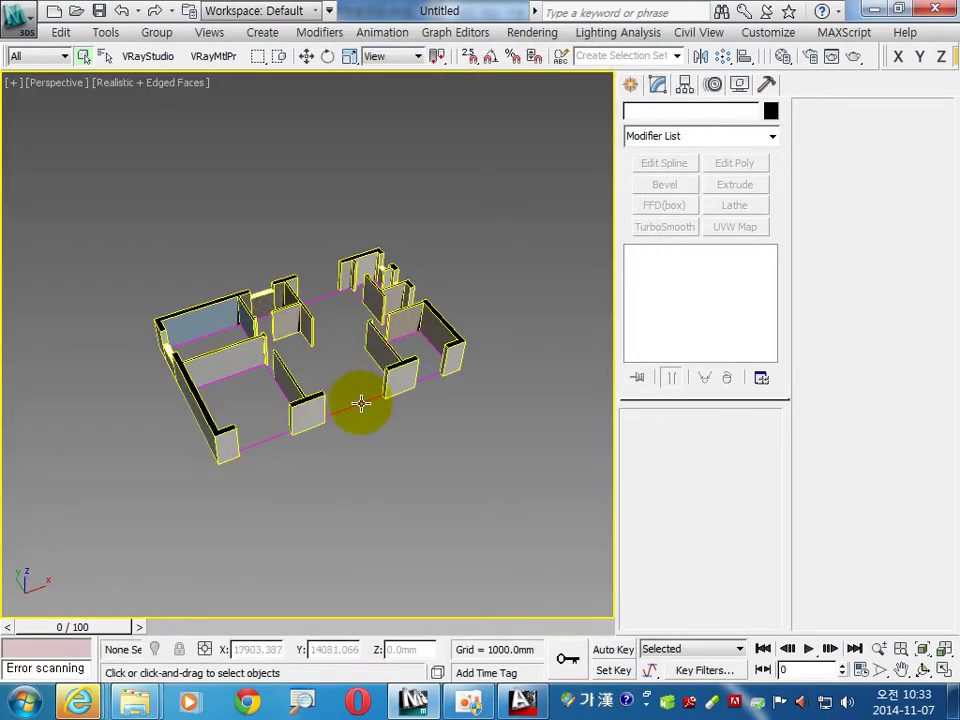
- Convert the imported Floor-layer outline into an Editable Poly via the right-click menu
left_click(362, 402)
scroll(310, 340, "up", 3)
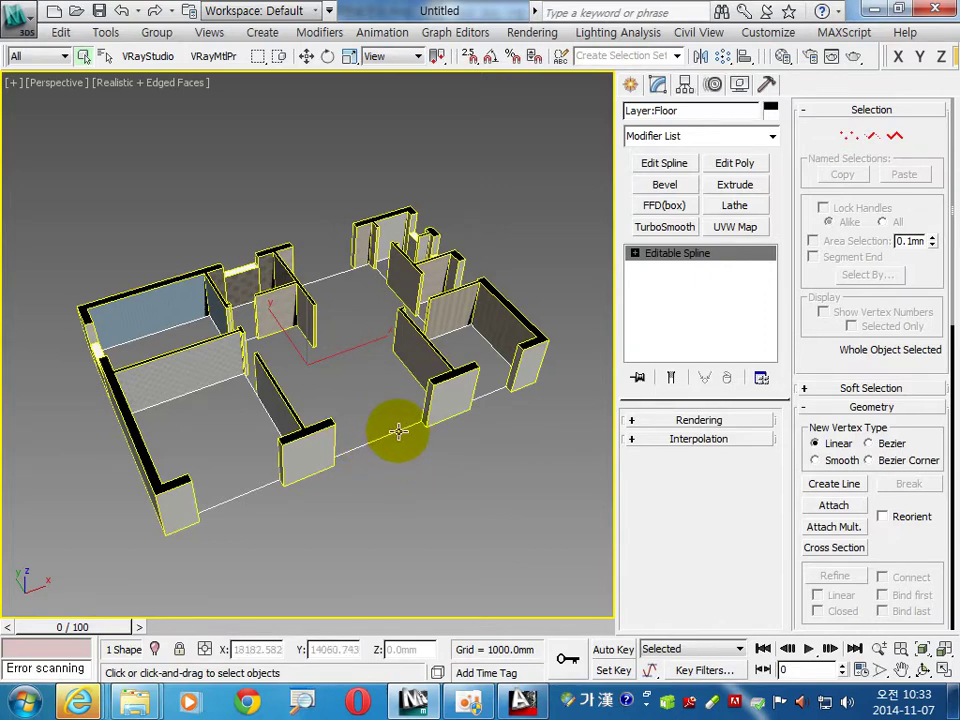
right_click(404, 395)
mouse_move(432, 570)
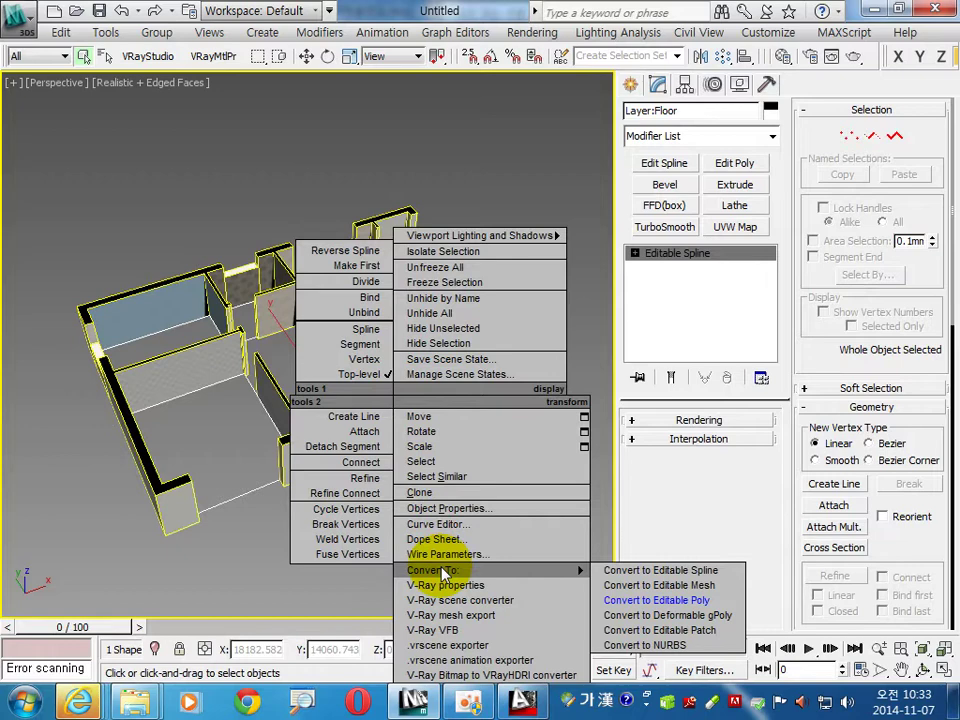
left_click(650, 600)
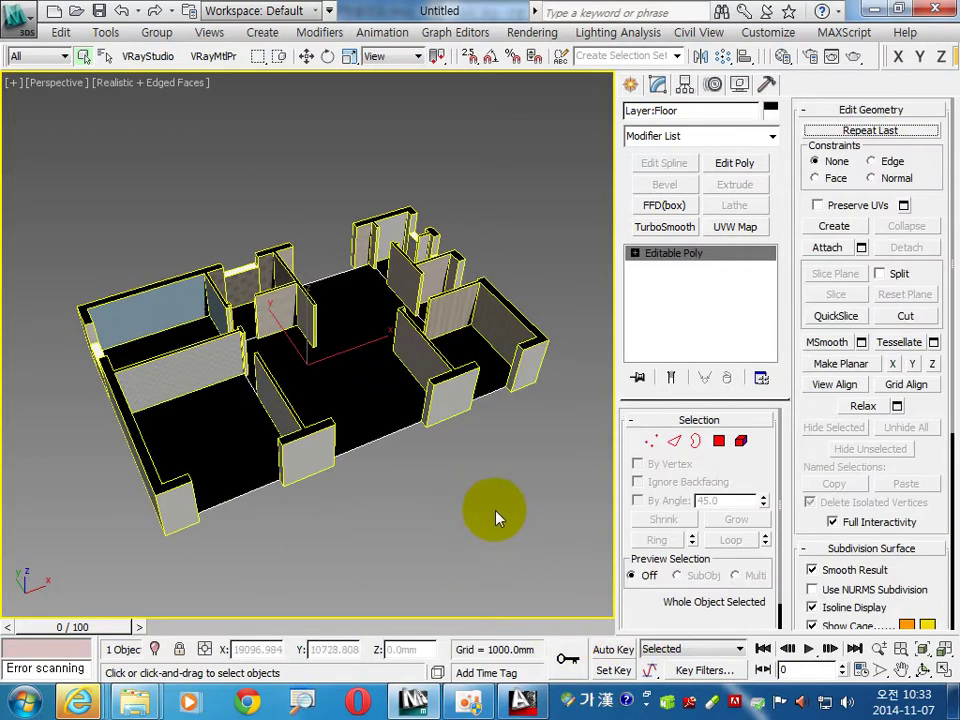
- In Polygon mode, detach the lower-left and upper-left room floors as 안방바닥 and 방1바닥
left_click(719, 441)
left_click(239, 437)
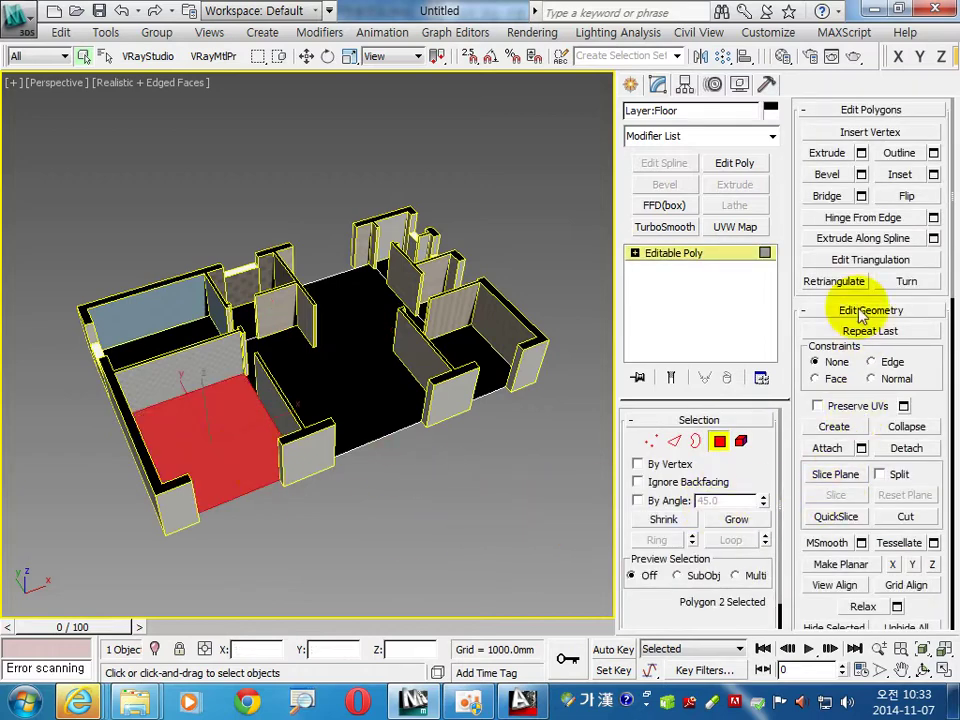
left_click(905, 448)
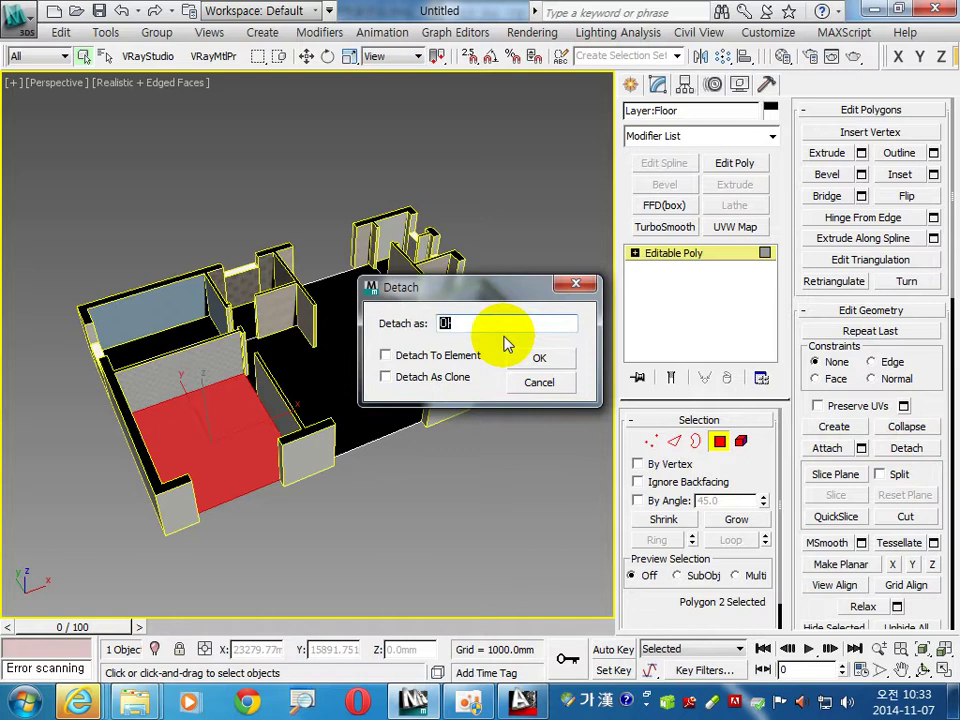
type("안바")
type("바닥")
key("Return")
left_click(186, 343)
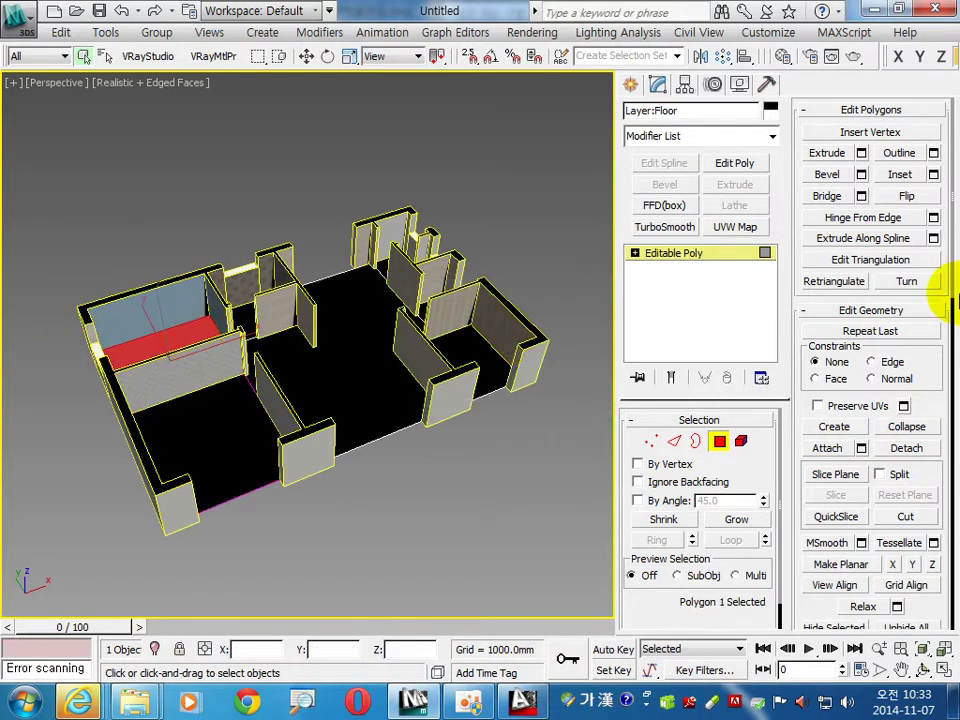
left_click(906, 448)
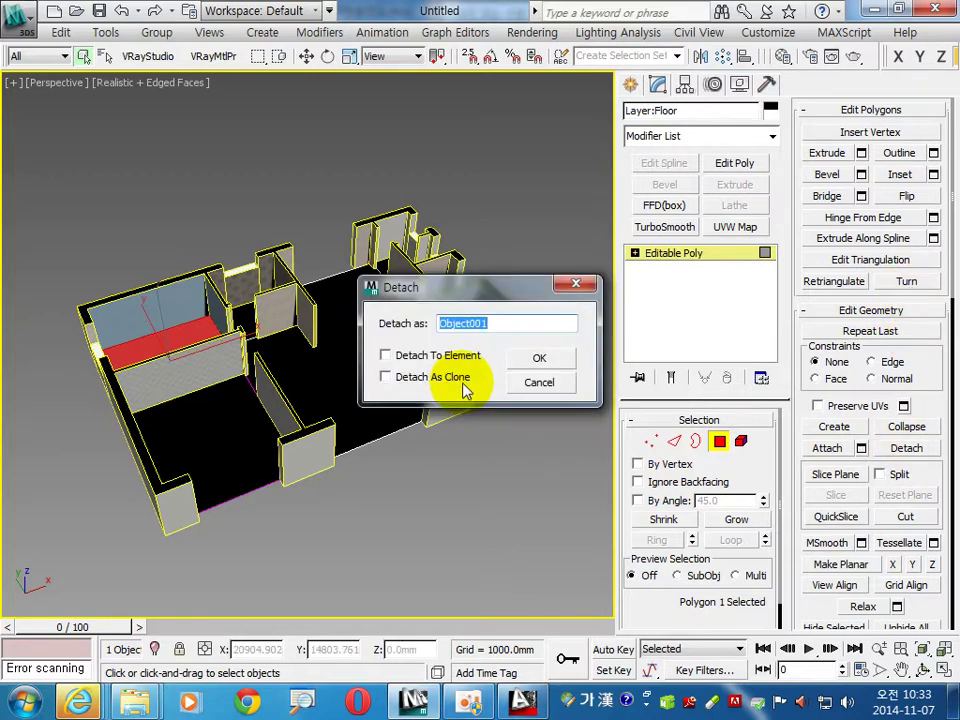
type("방1바")
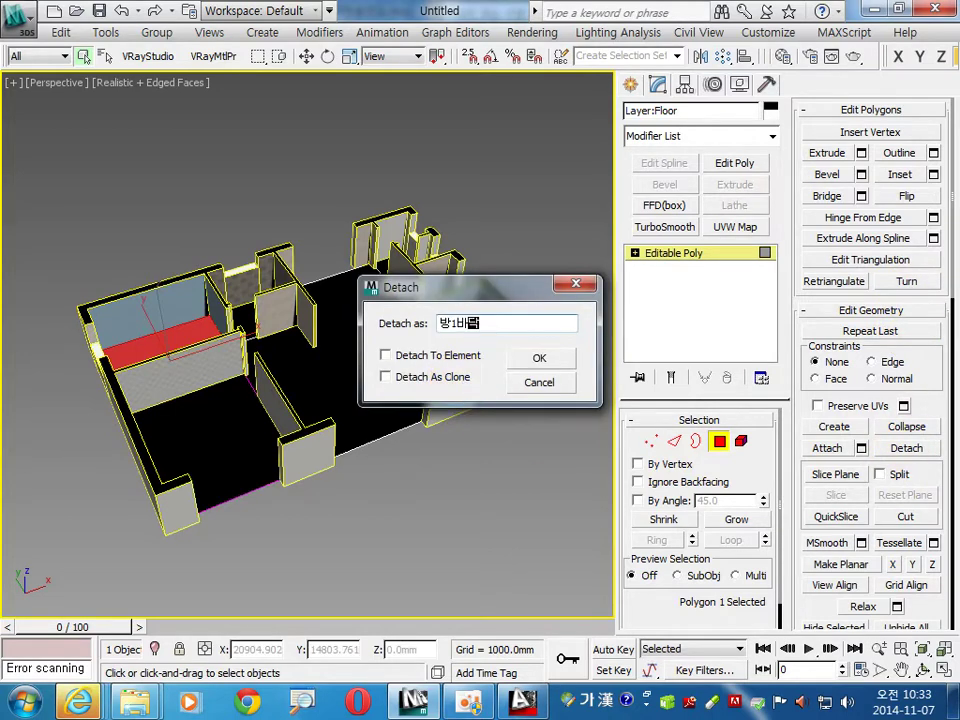
type("닥")
key("Return")
- Detach the right room floor as 방2 and the small central bathroom floor
left_click(471, 340)
left_click(926, 450)
type("방2")
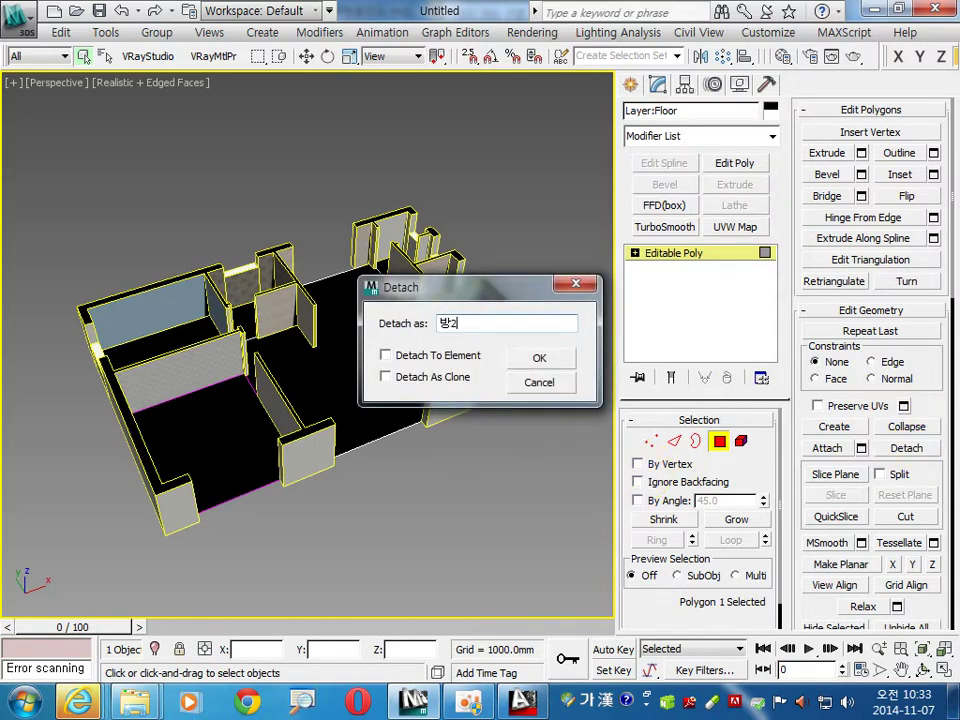
key("Return")
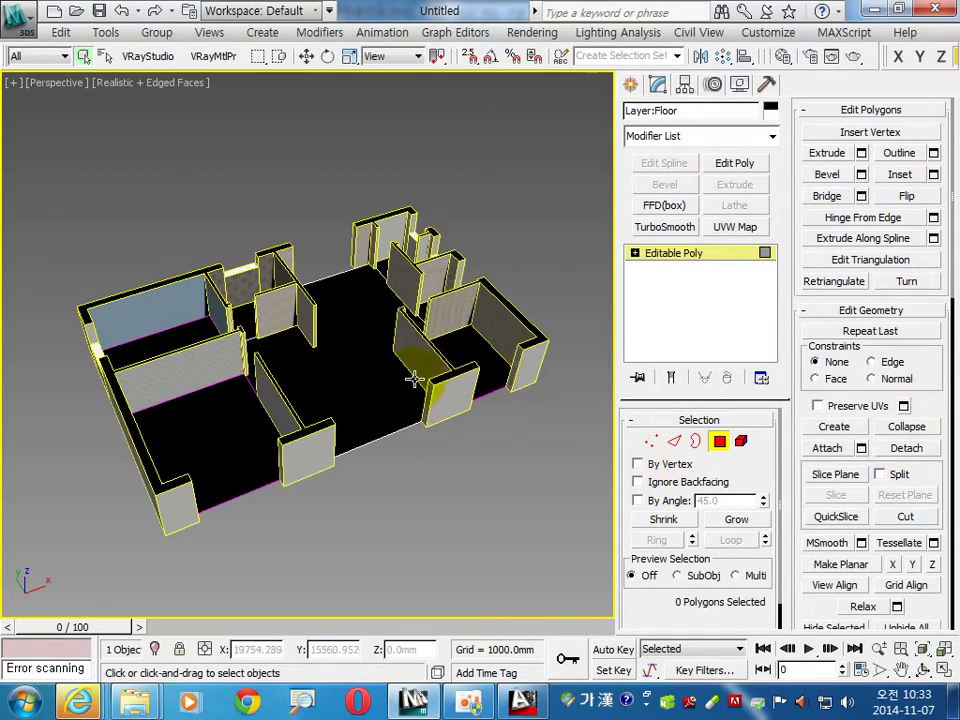
middle_click_drag(435, 392, 268, 403, "alt")
left_click(268, 400)
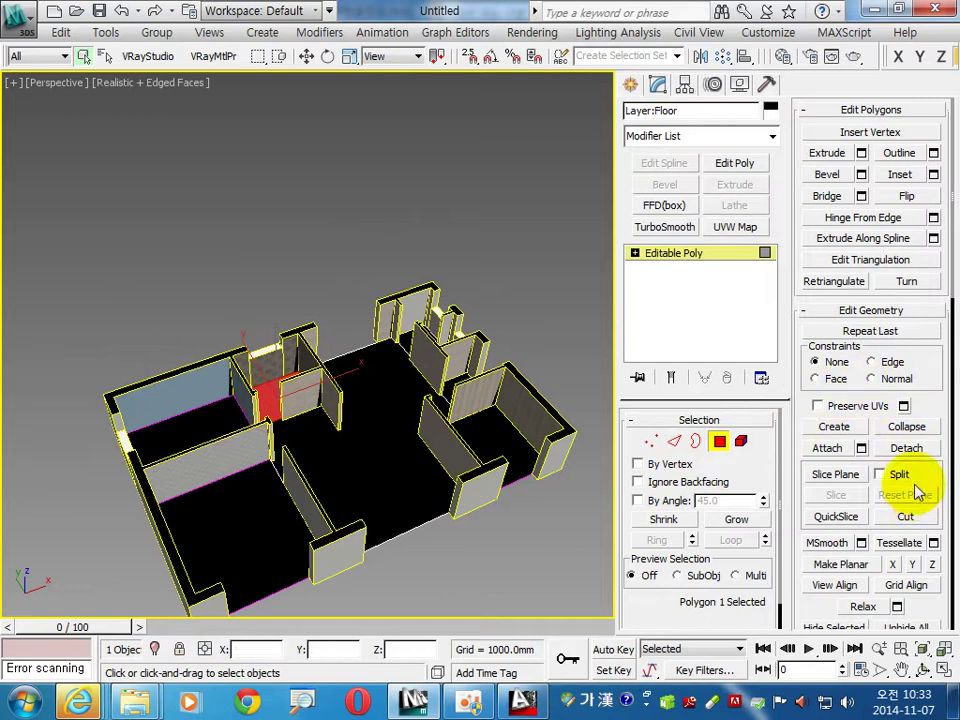
left_click(906, 448)
type("방")
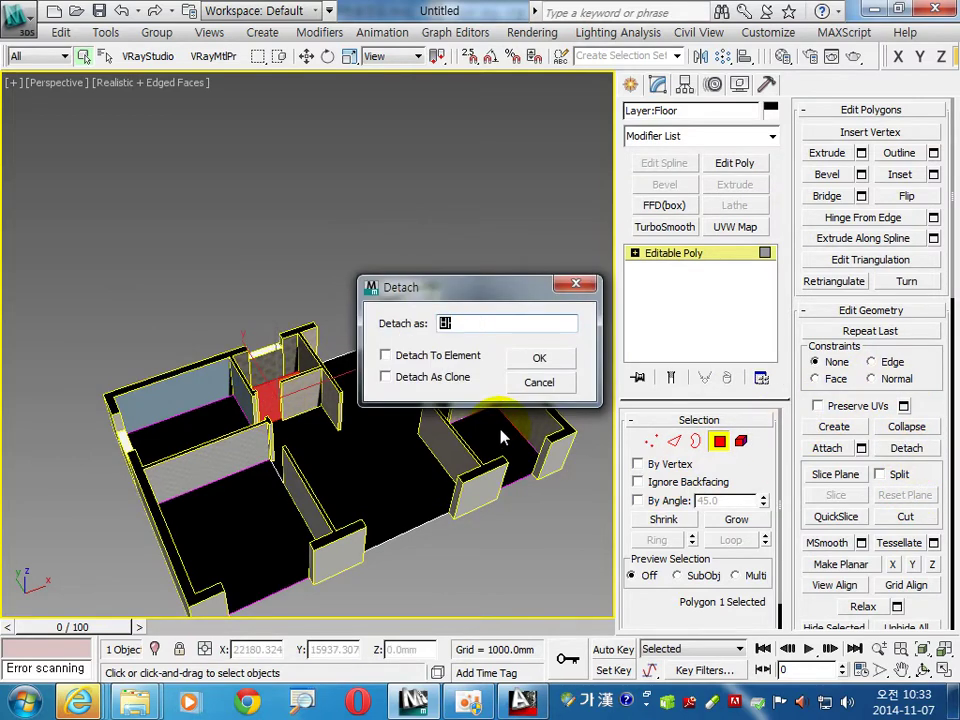
key("BackSpace")
key("BackSpace")
key("BackSpace")
type("ㅂ욕실바닥")
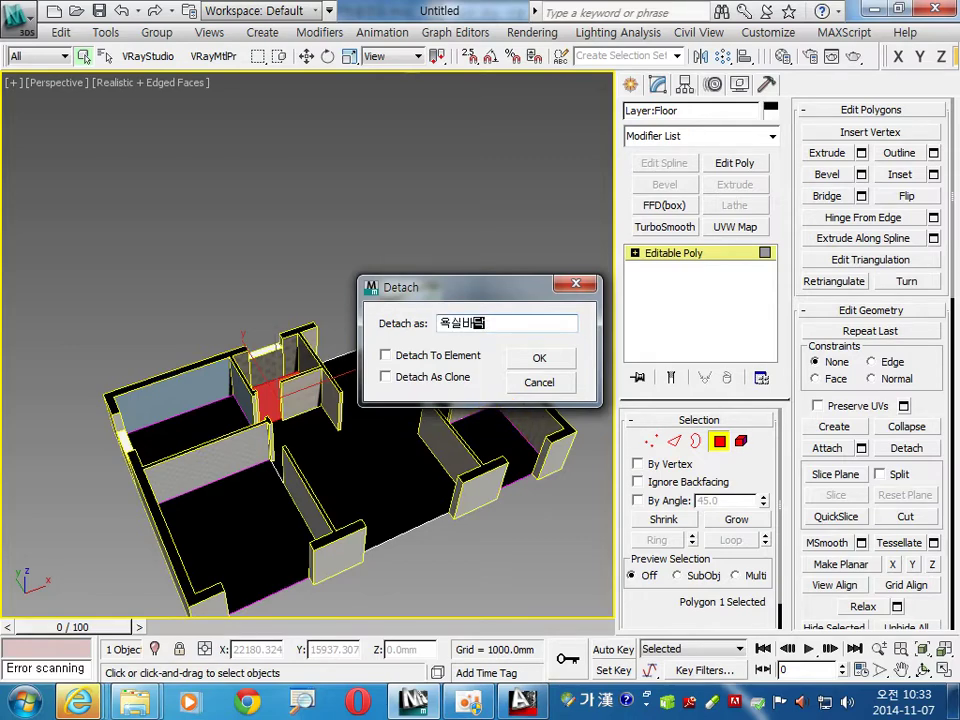
key("Return")
- Detach the entrance and utility-room floors as 현관바닥 and 다용도실바닥
mouse_move(422, 392)
middle_mouse_down("alt")
mouse_move(354, 447)
mouse_move(321, 525)
mouse_move(409, 474)
middle_mouse_up("alt")
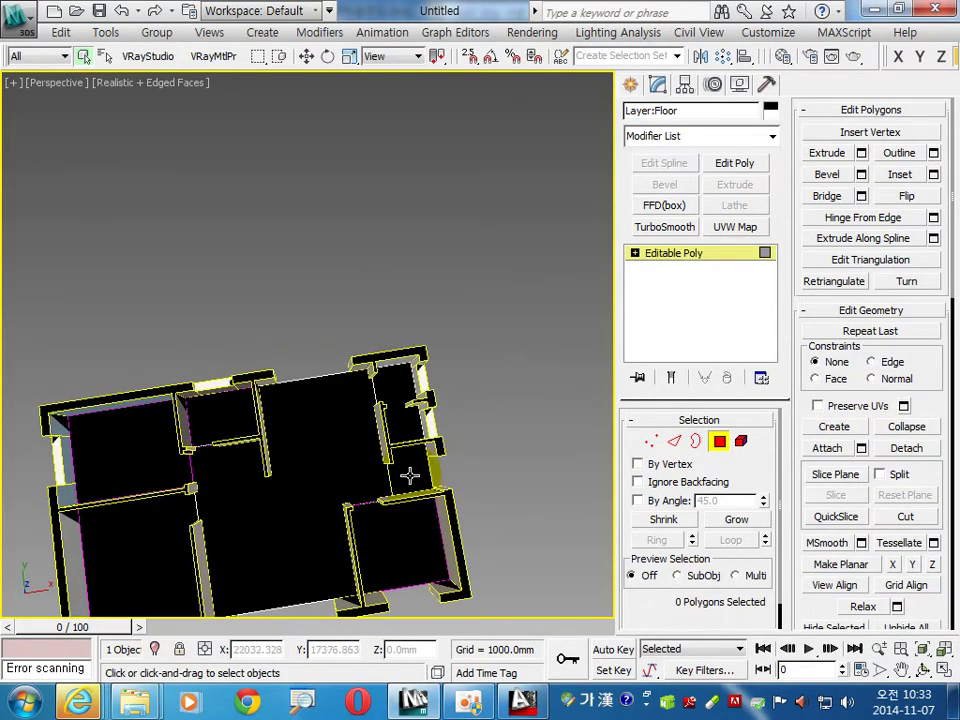
left_click(409, 474)
left_click(906, 450)
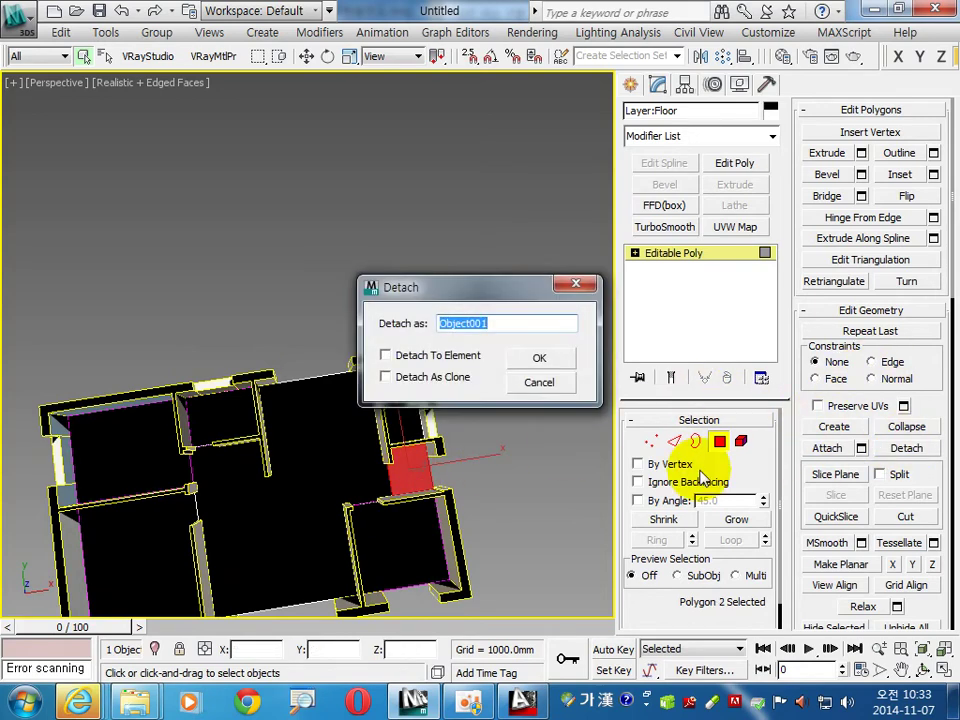
type("현ㄱ")
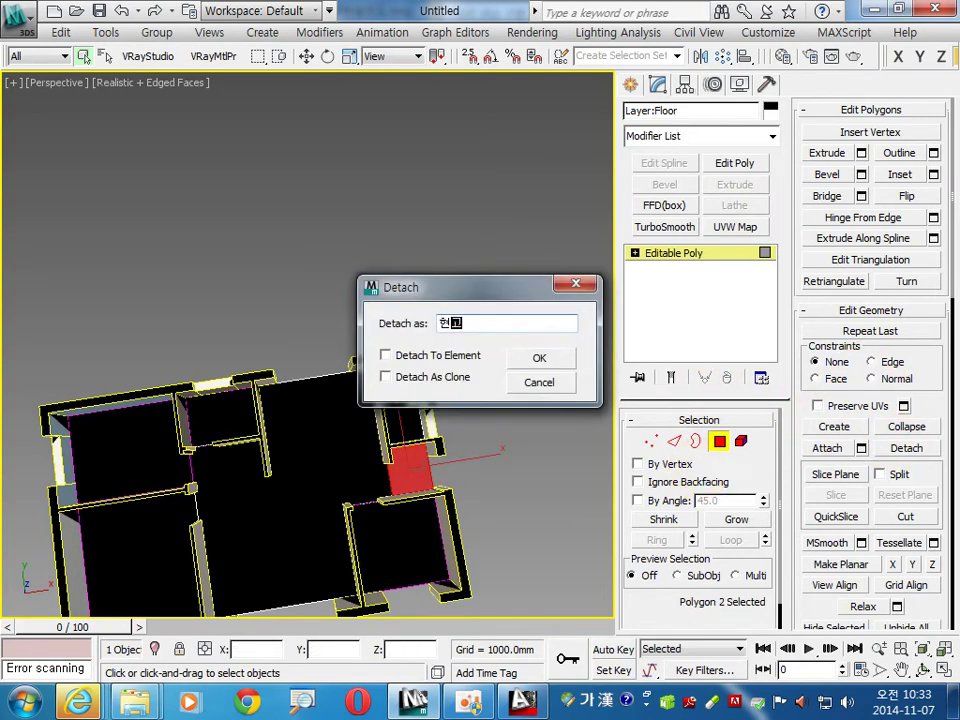
type("바닥")
key("Return")
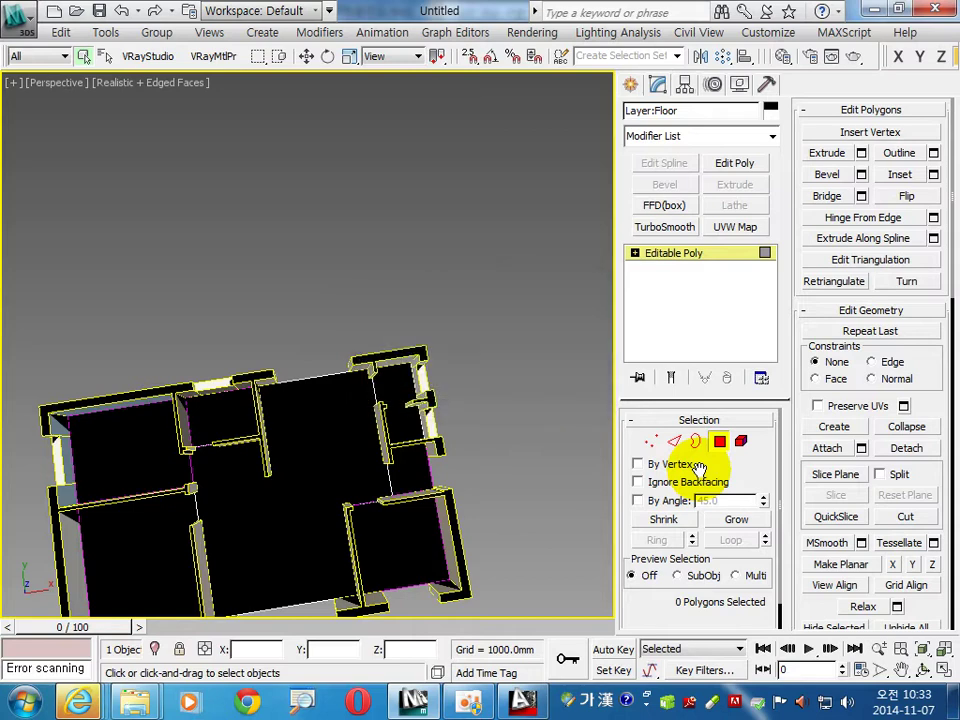
left_click(408, 396)
left_click(906, 450)
type("다용도실")
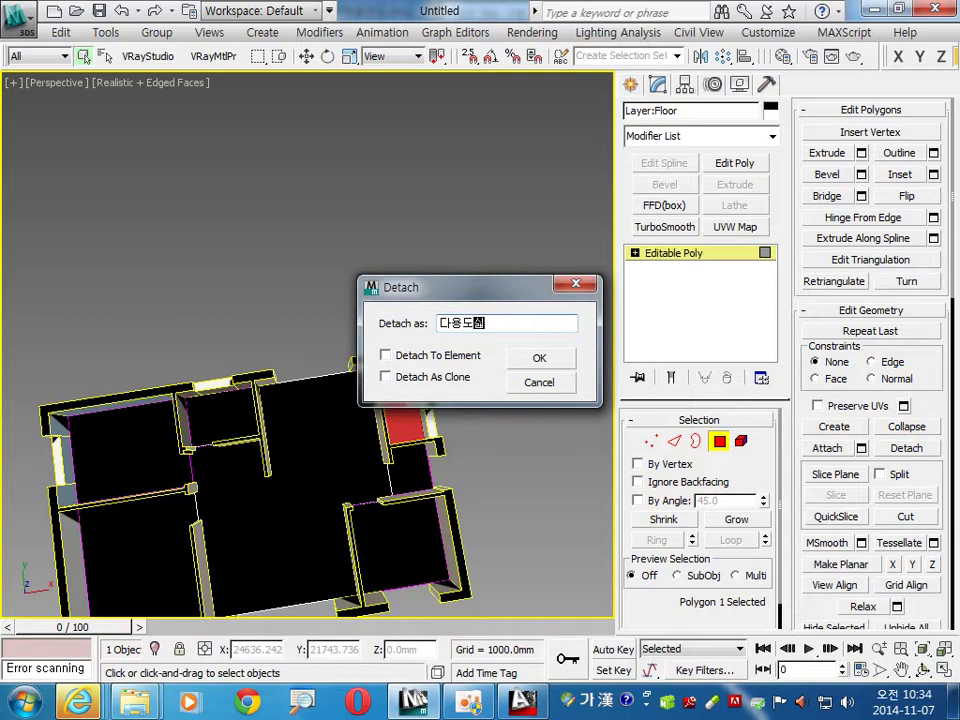
key("Return")
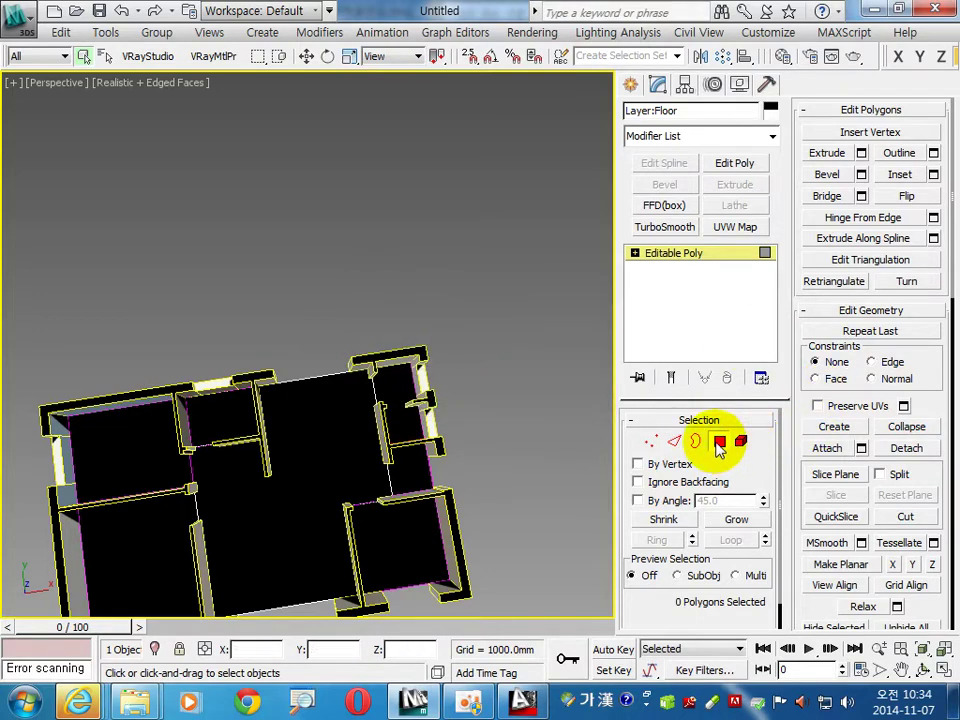
- Exit Polygon mode and name the leftover Floor poly 거실바닥
left_click(719, 443)
key("z")
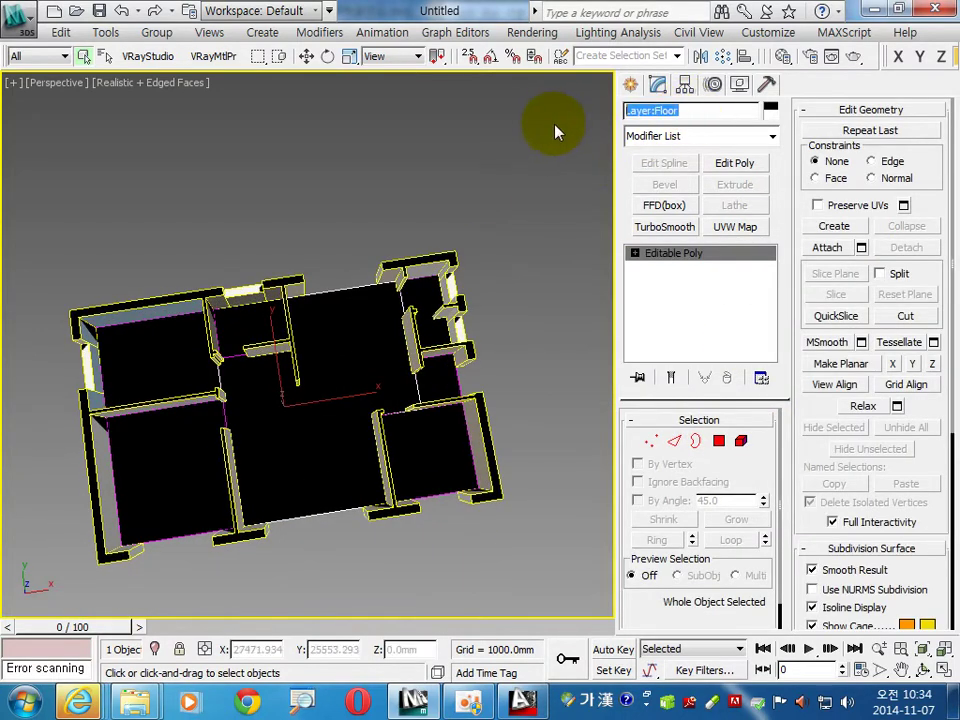
type("거실받")
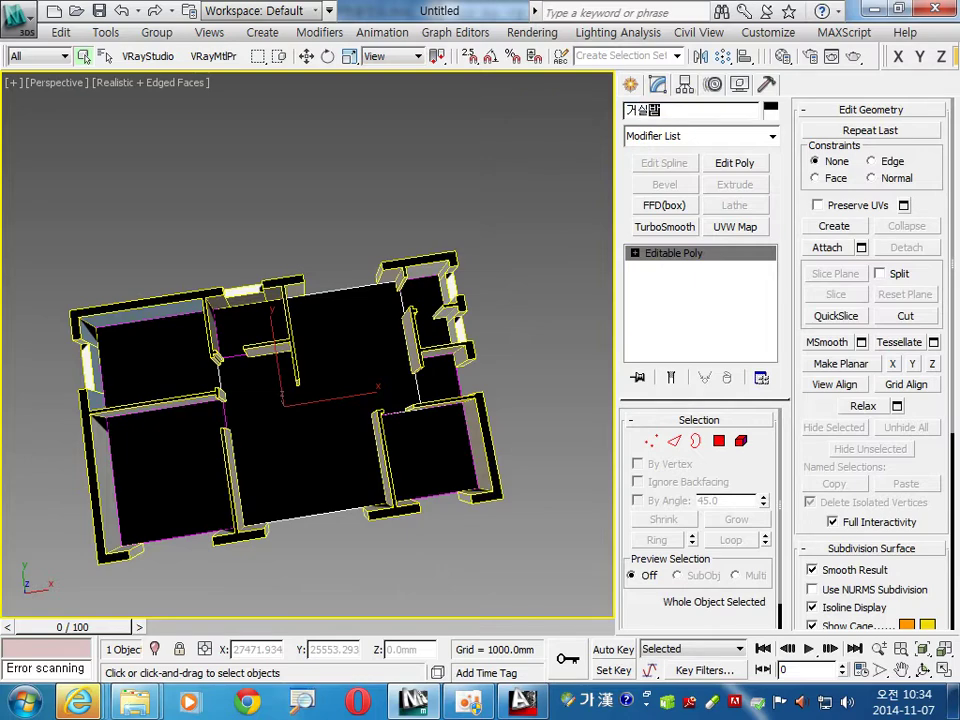
middle_click_drag(348, 454, 361, 365, "alt")
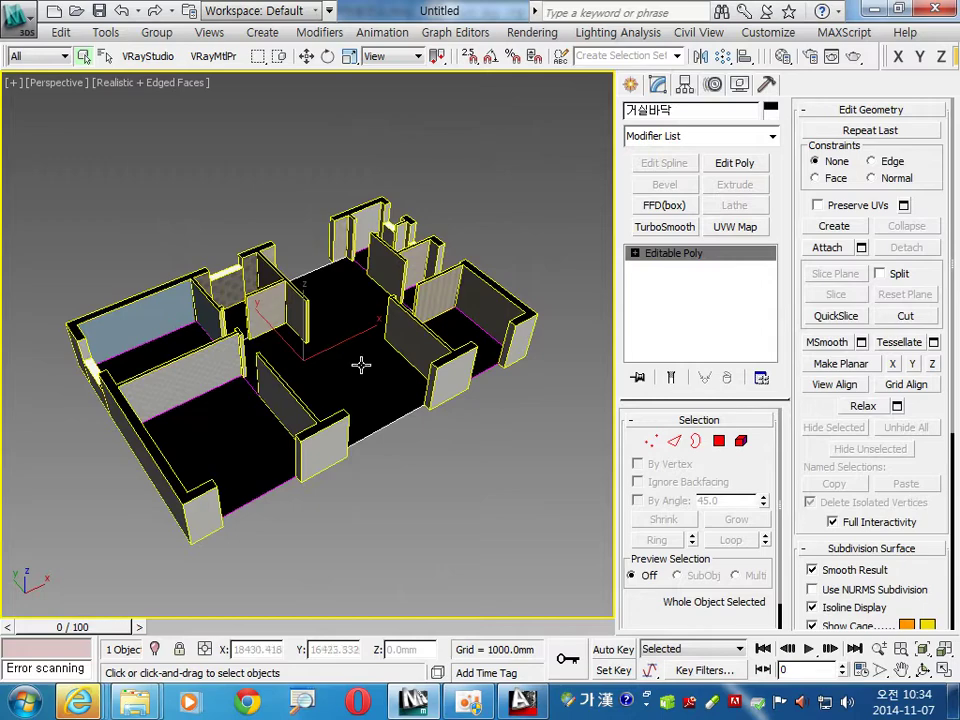
left_click(806, 56)
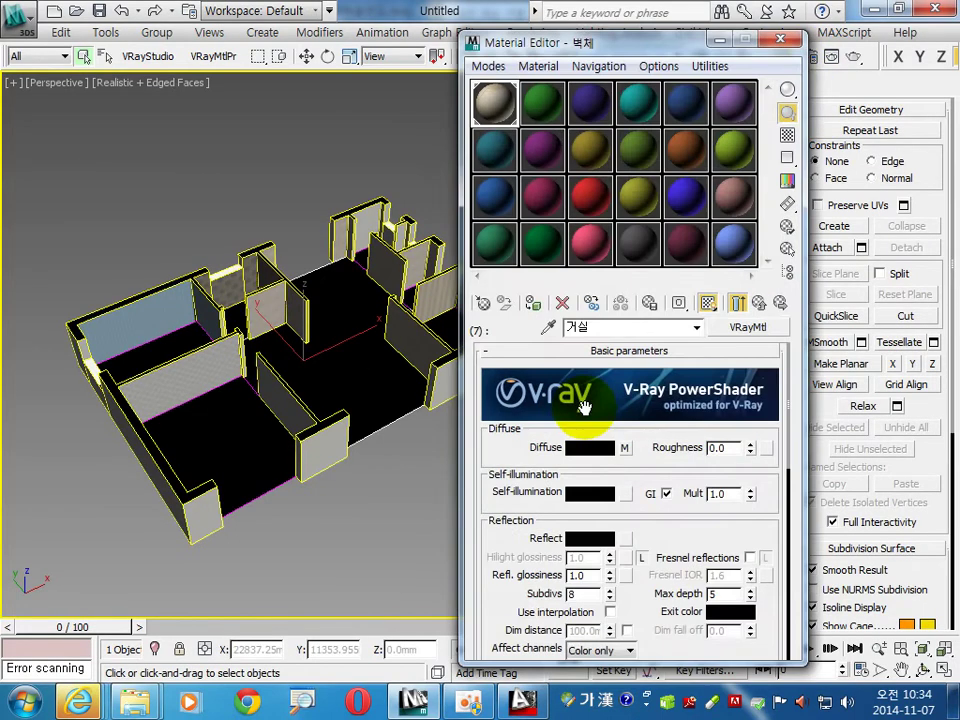
- Name a free material slot 안방바닥 and give its Diffuse channel a Bitmap map
left_click(541, 103)
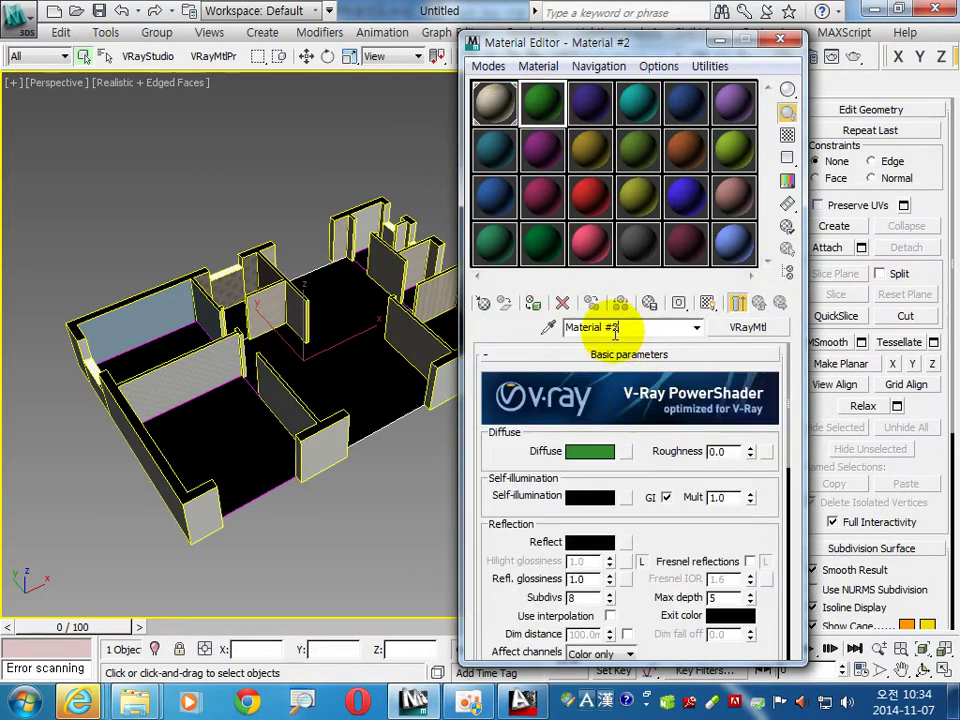
left_click(615, 333)
type("ㅇㅏㄴ바")
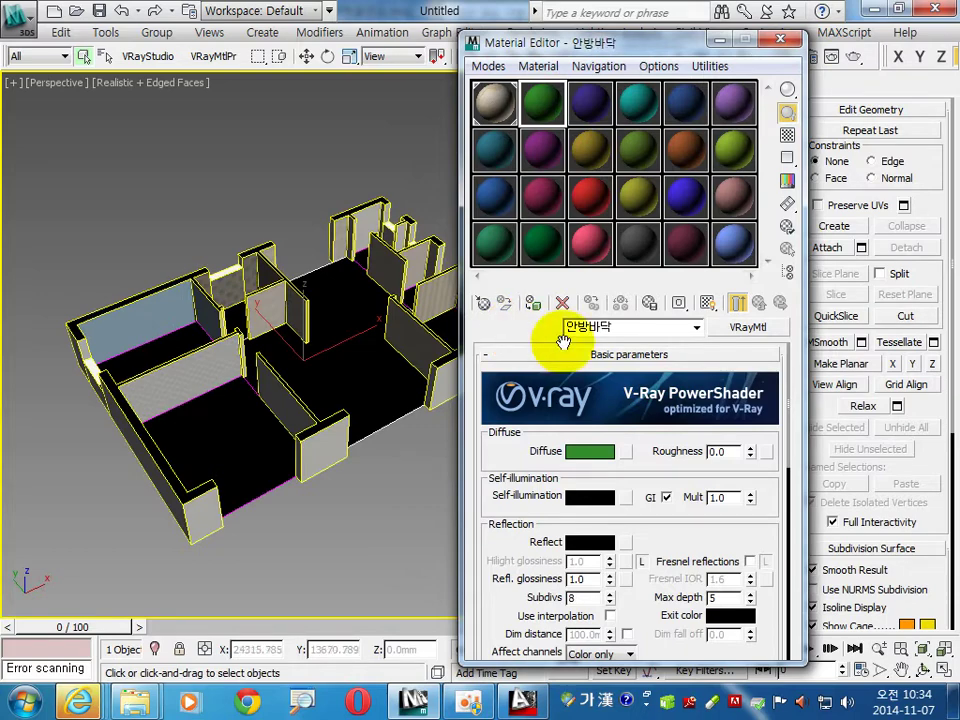
left_click(626, 451)
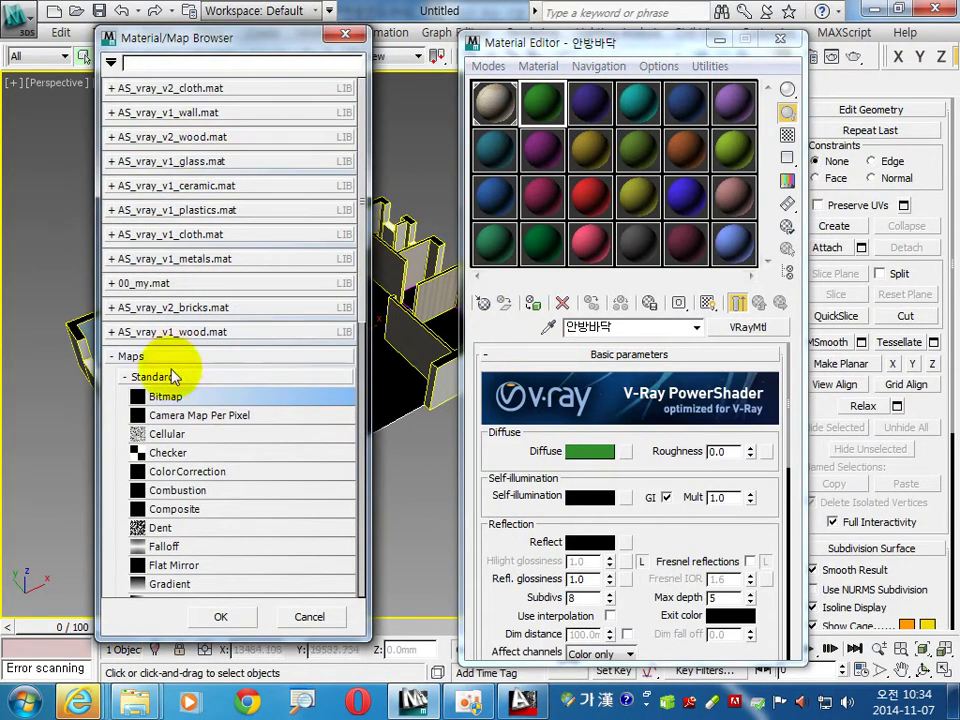
double_click(190, 398)
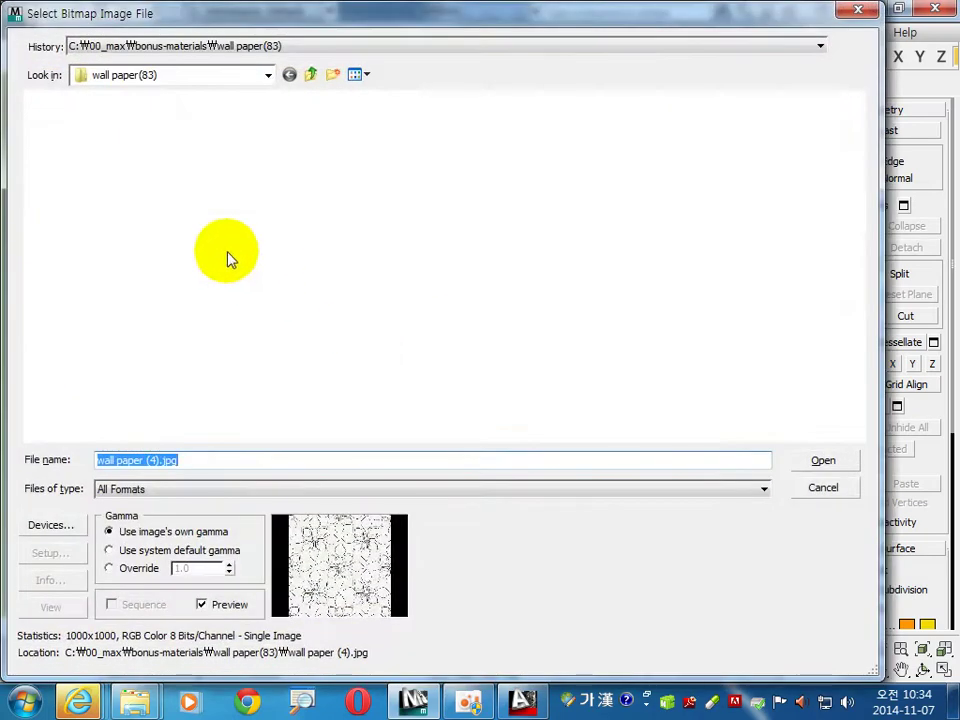
- Load flooring (10).jpg from the flooring(14) folder as the bitmap and view the image
left_click(171, 76)
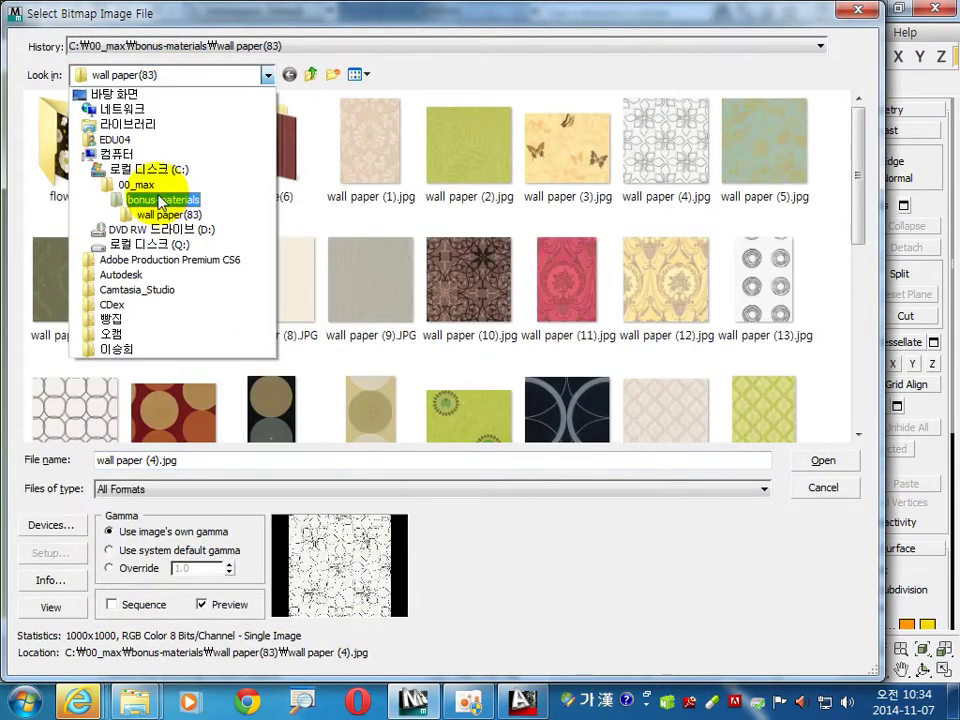
left_click(163, 199)
left_click(70, 193)
double_click(70, 193)
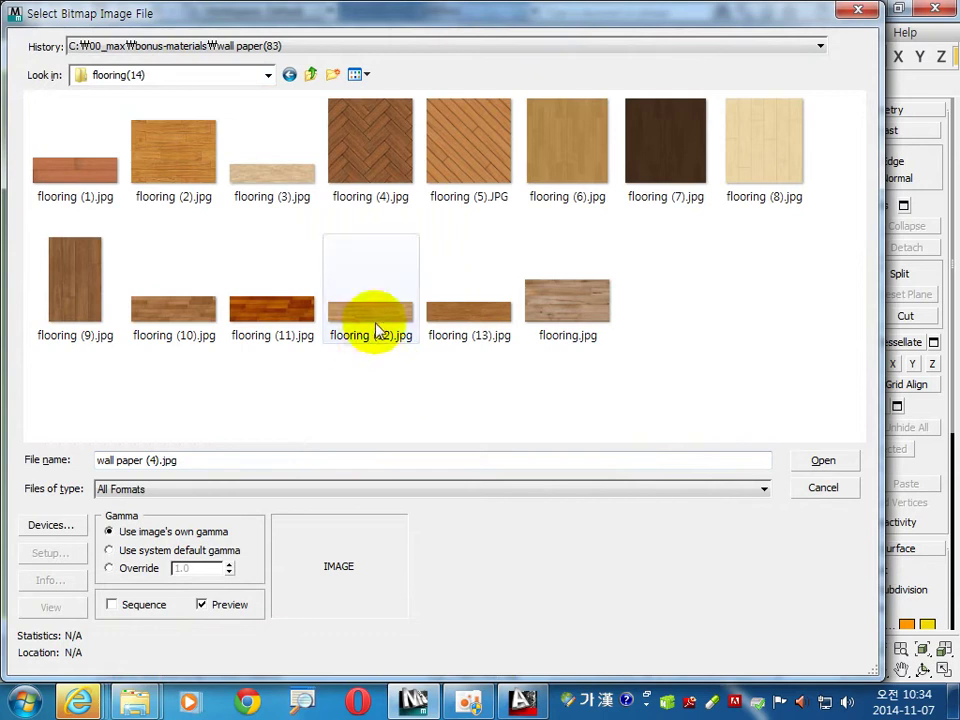
left_click(752, 165)
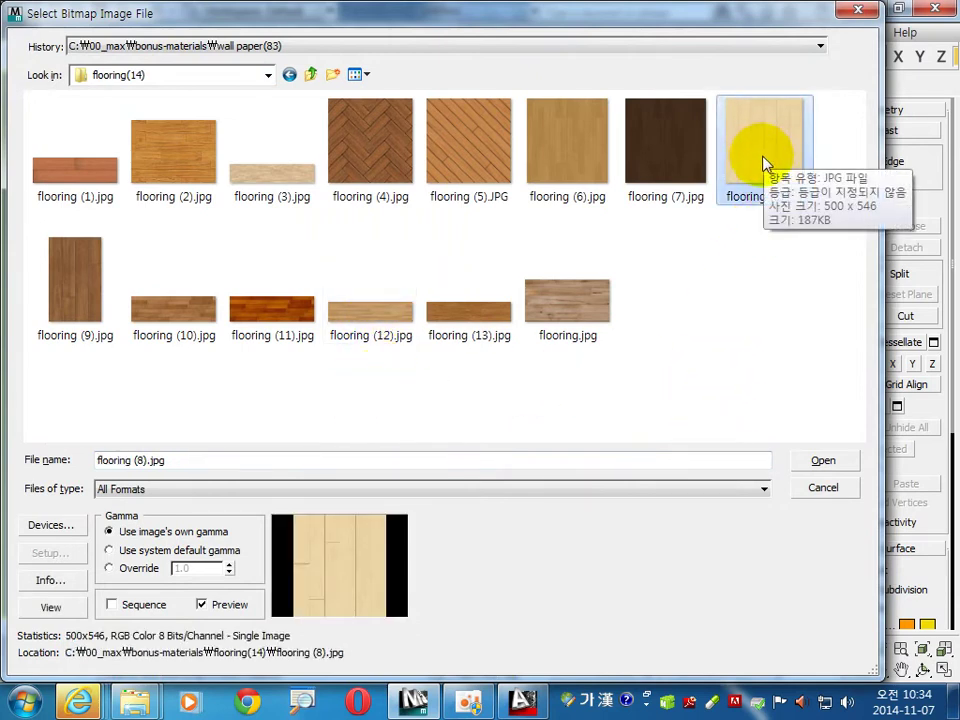
left_click(172, 330)
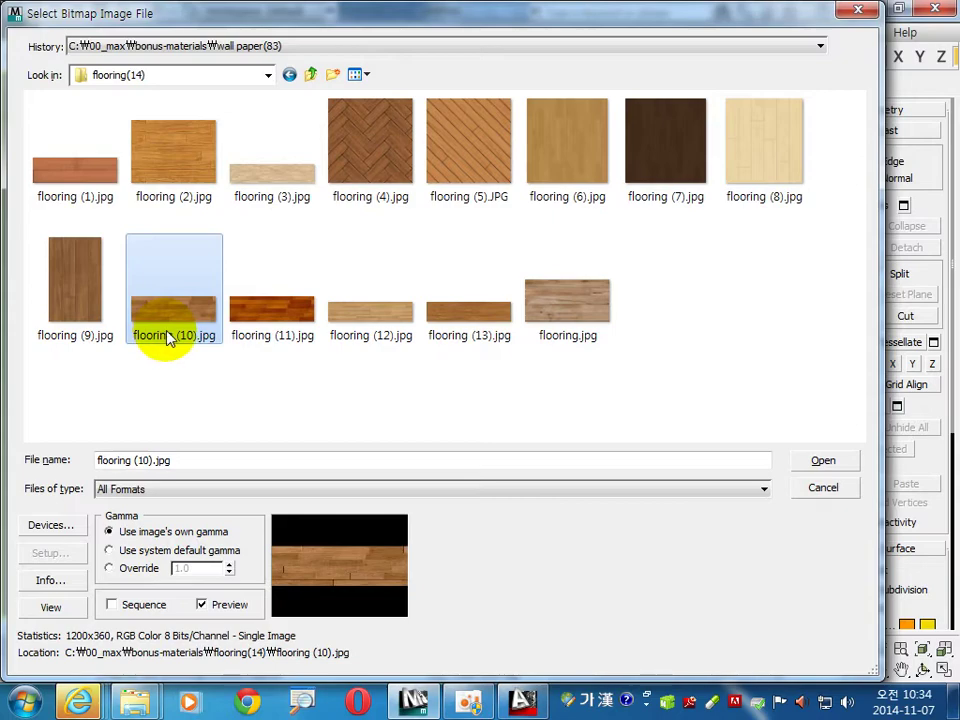
left_click(165, 334)
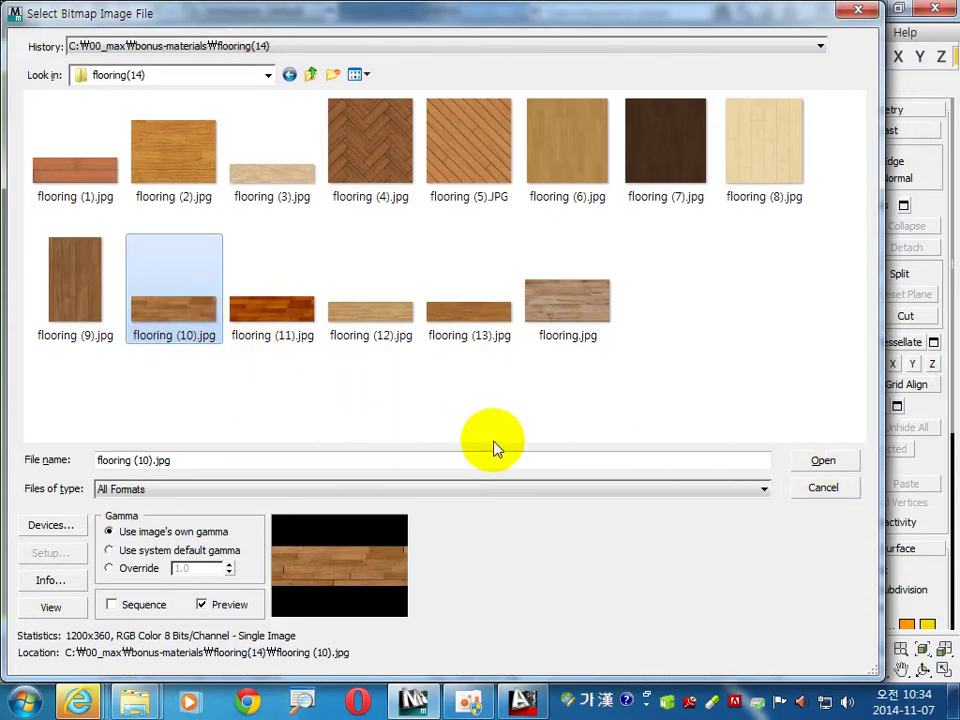
double_click(198, 318)
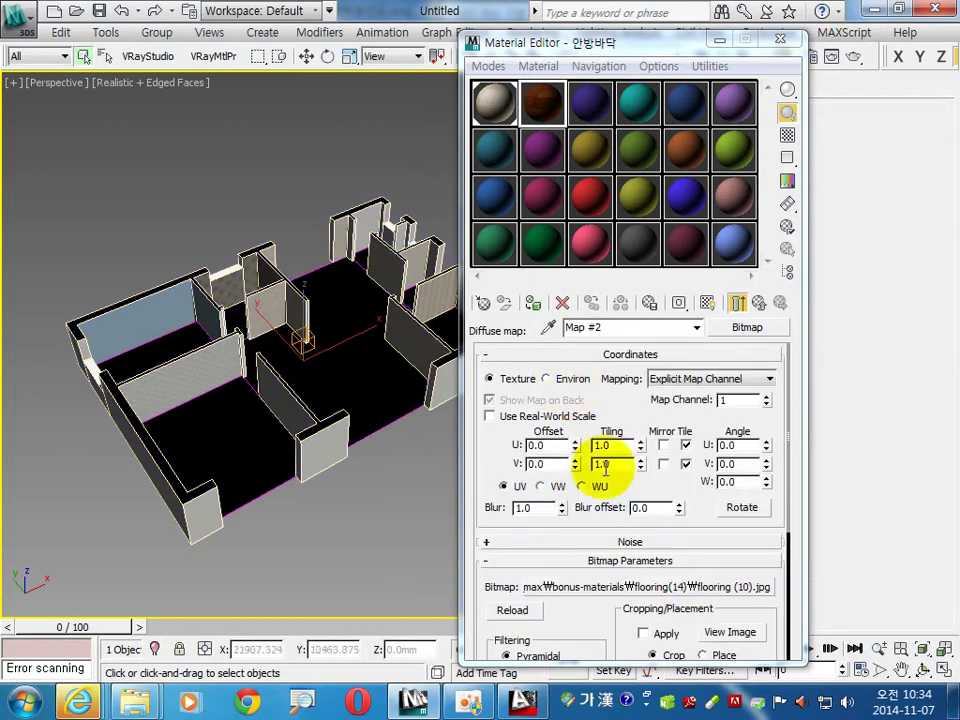
left_click(730, 632)
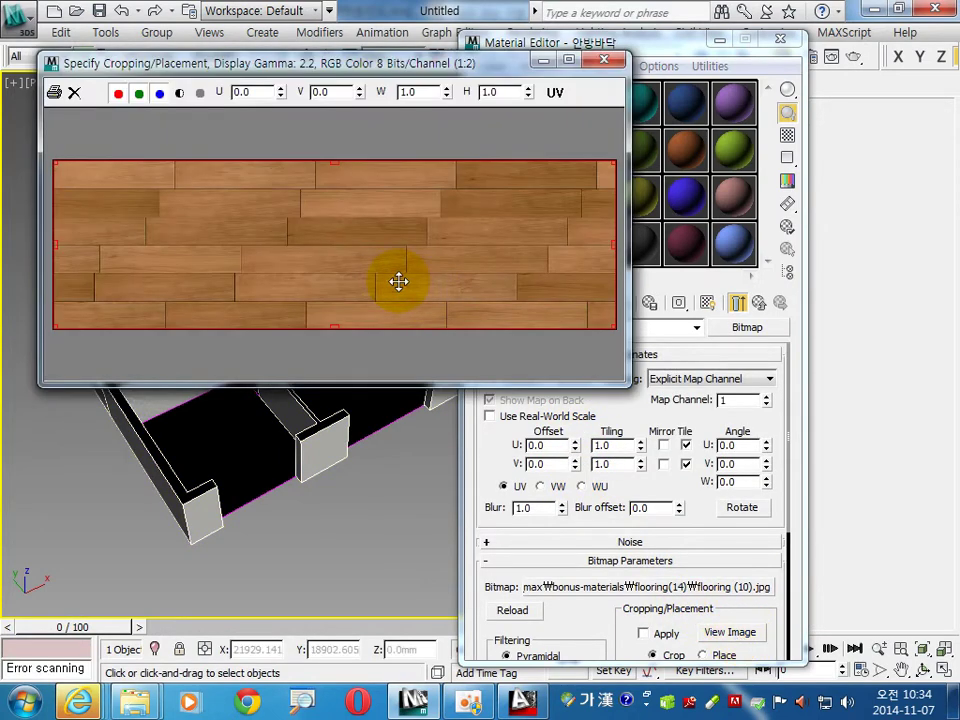
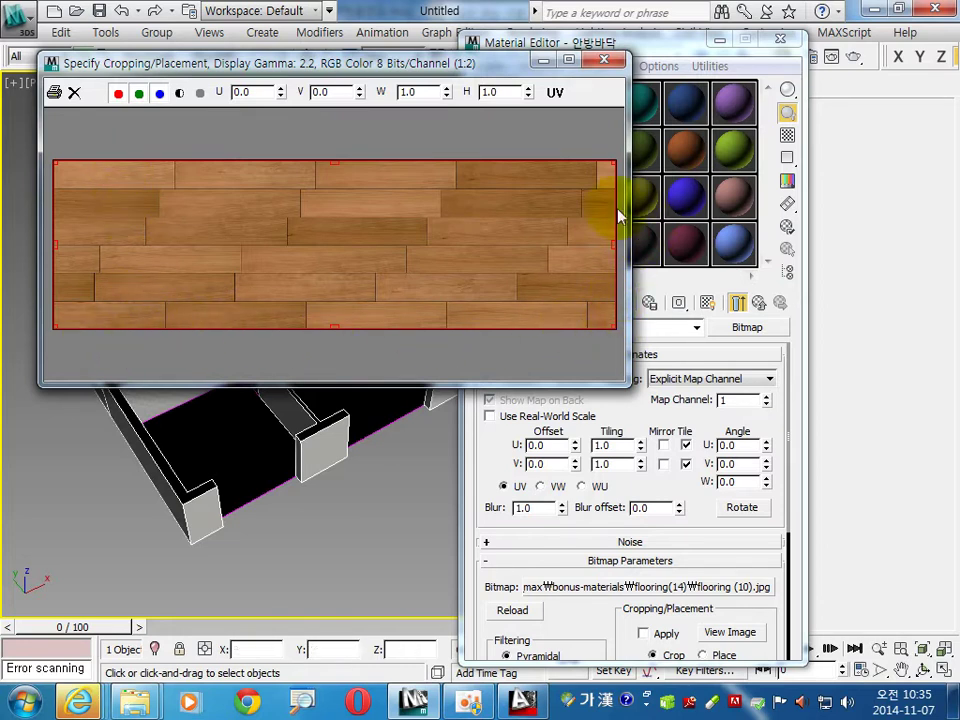
- Assign the 안방바닥 wood material to the apartment floor and add a planar UVW Map modifier
left_click(605, 65)
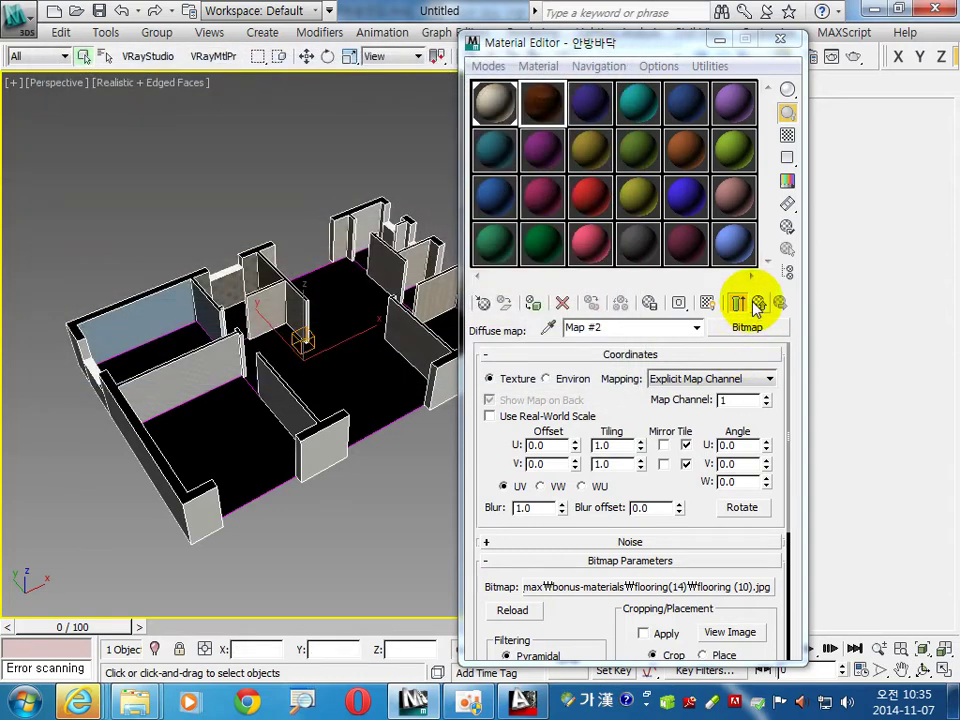
left_click(737, 302)
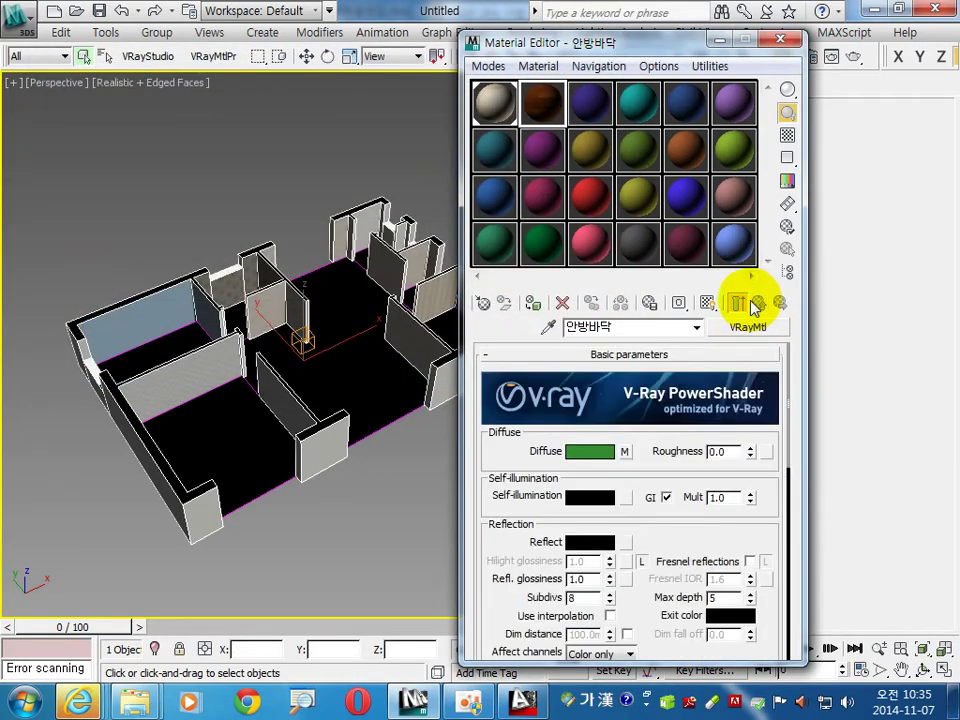
left_click(251, 437)
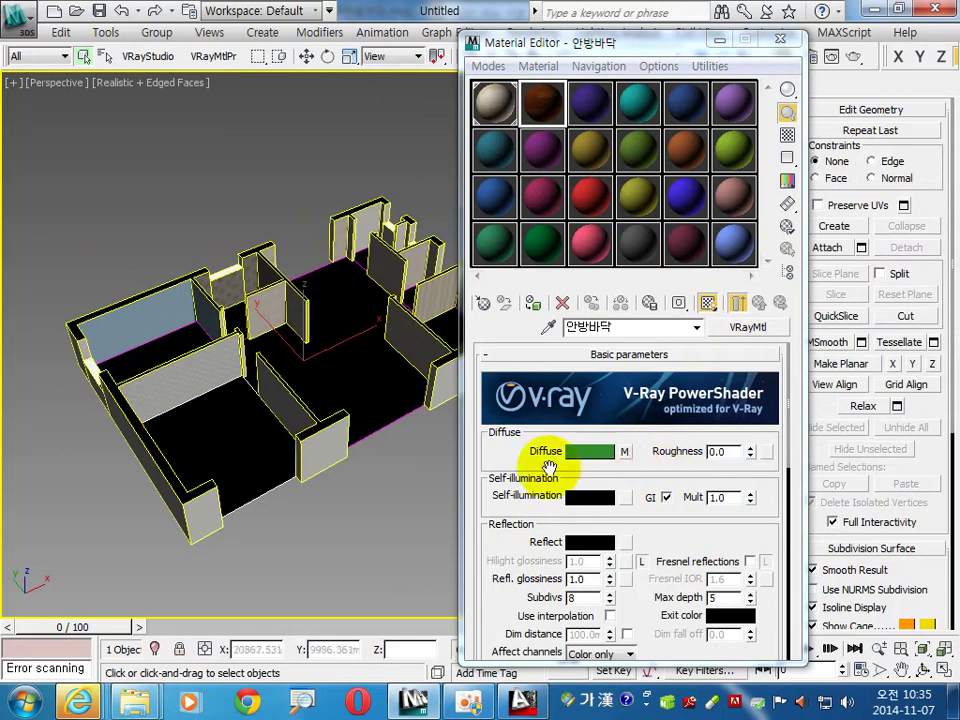
left_click(482, 303)
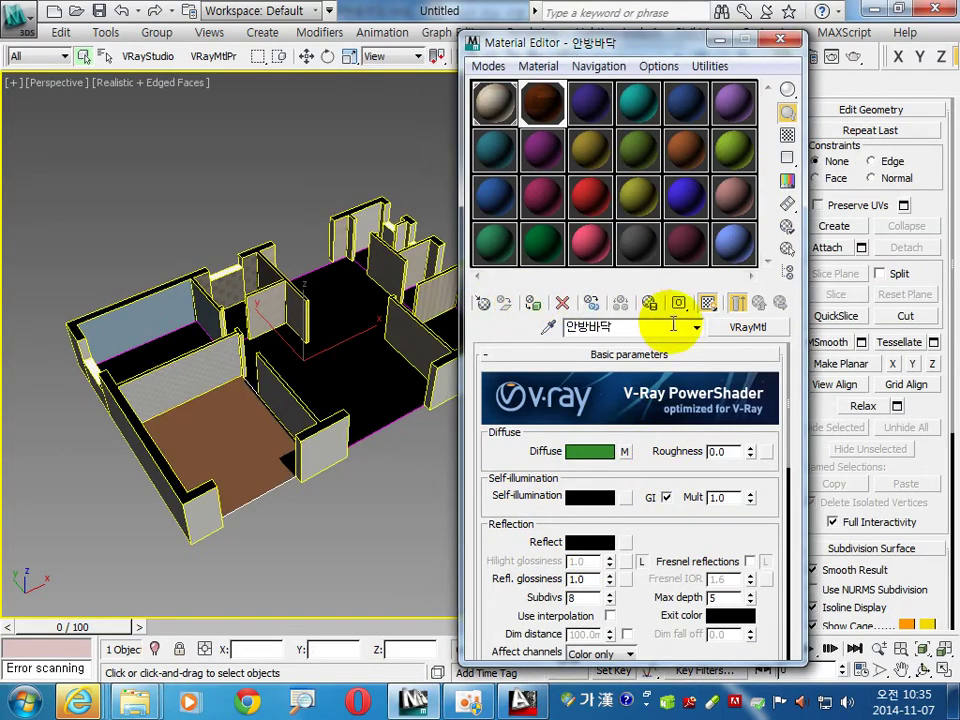
left_click(782, 39)
left_click(733, 228)
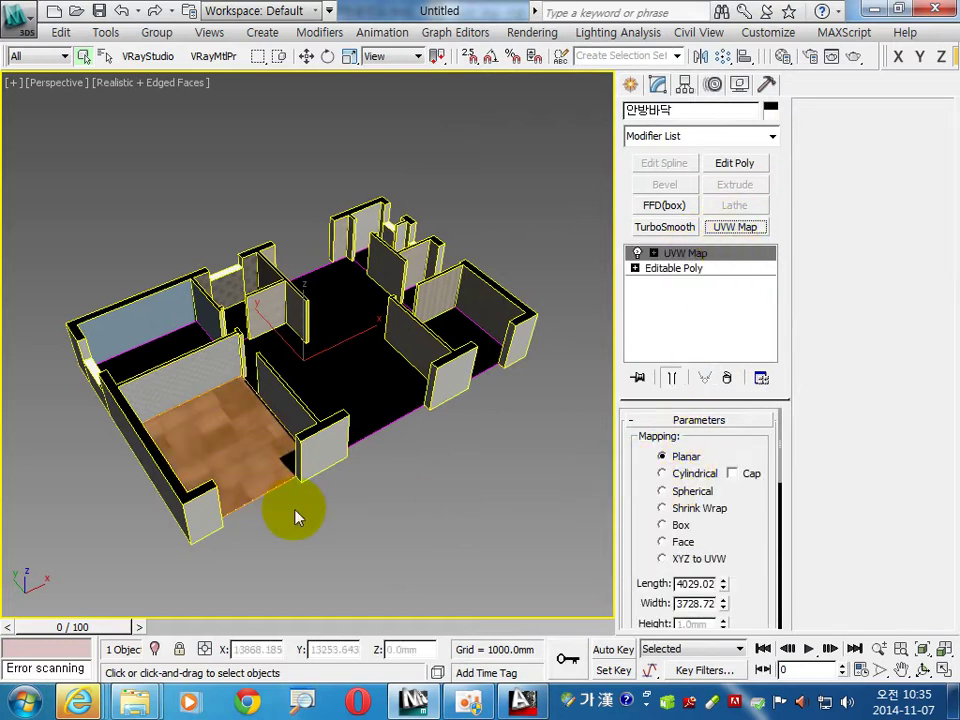
- Size the floor's UVW Map to 600 mm length by 2400 mm width and zoom in to check the planks
scroll(688, 520, "down", 2)
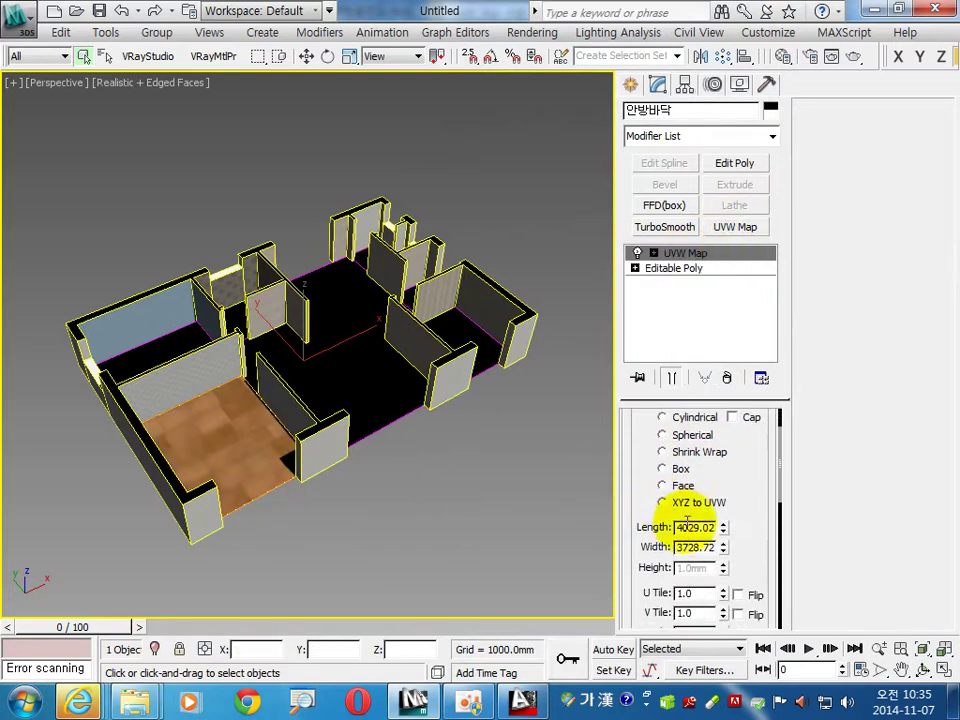
type("600")
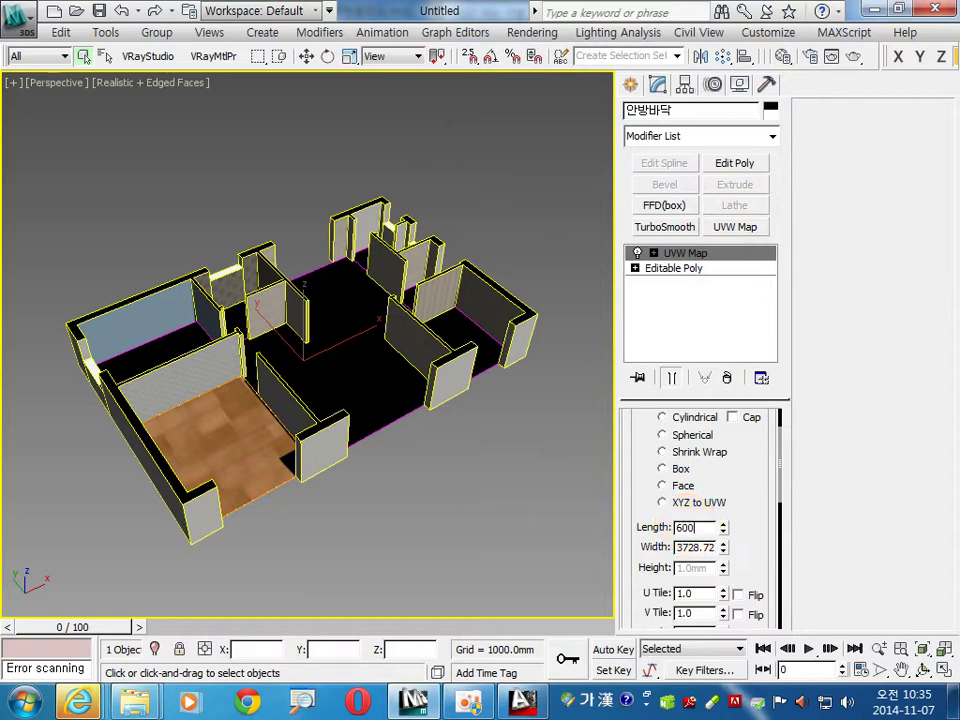
key("Tab")
key("Return")
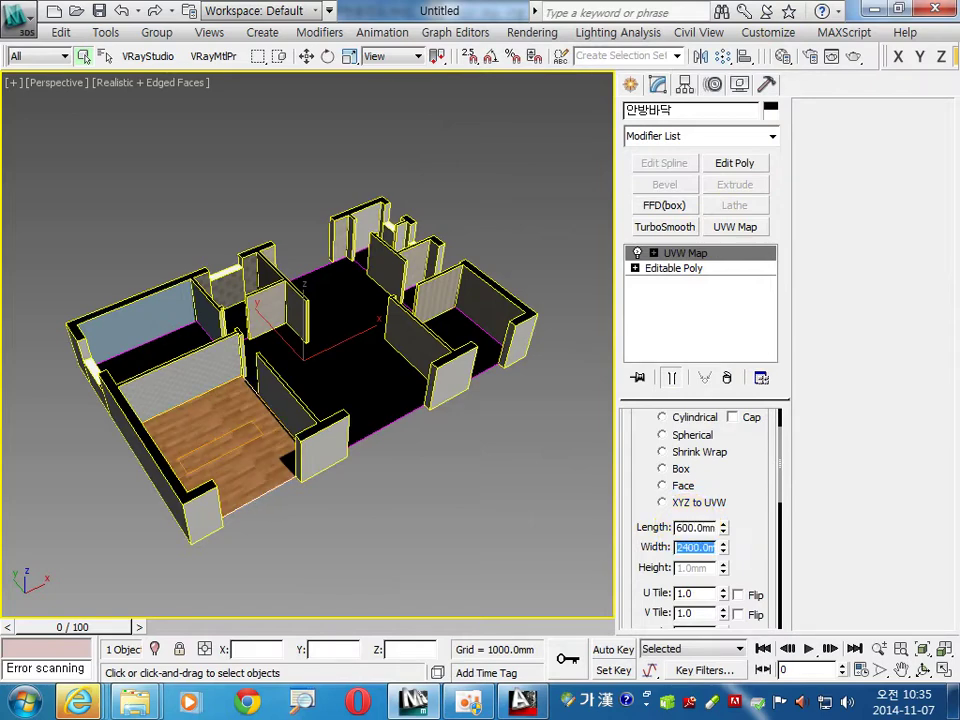
scroll(278, 536, "up", 2)
scroll(240, 515, "up", 4)
scroll(229, 509, "up", 2)
scroll(456, 343, "up", 3)
scroll(396, 420, "up", 1)
scroll(348, 561, "up", 1)
scroll(347, 530, "down", 4)
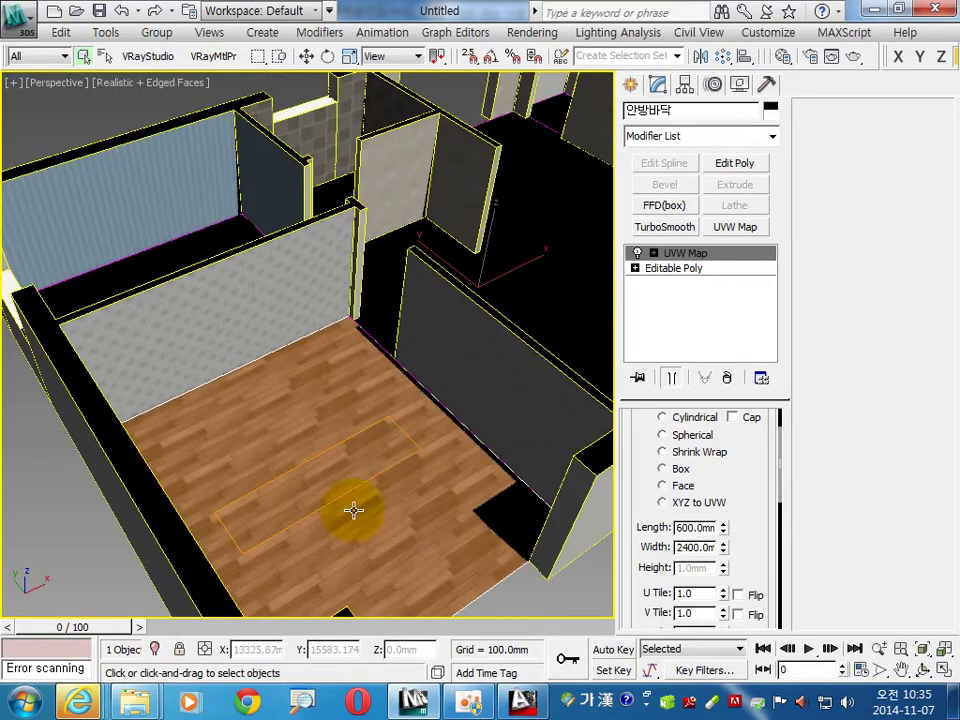
scroll(345, 512, "down", 1)
left_click(781, 57)
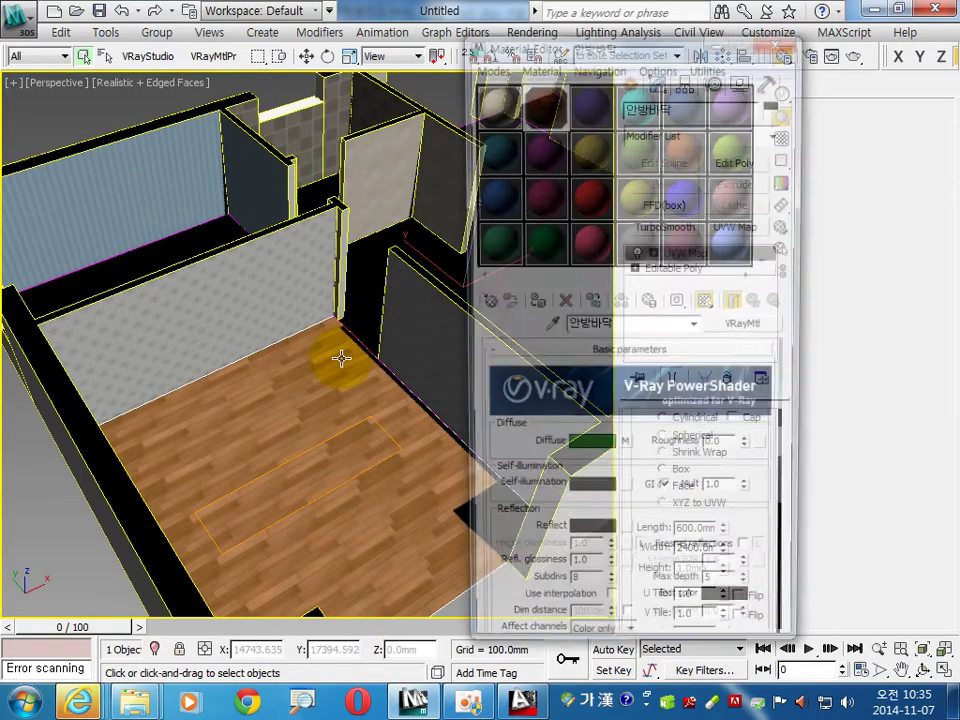
- Copy the 안방바닥 material to a free slot and rename the copy 방1바닥
left_click_drag(541, 116, 588, 103)
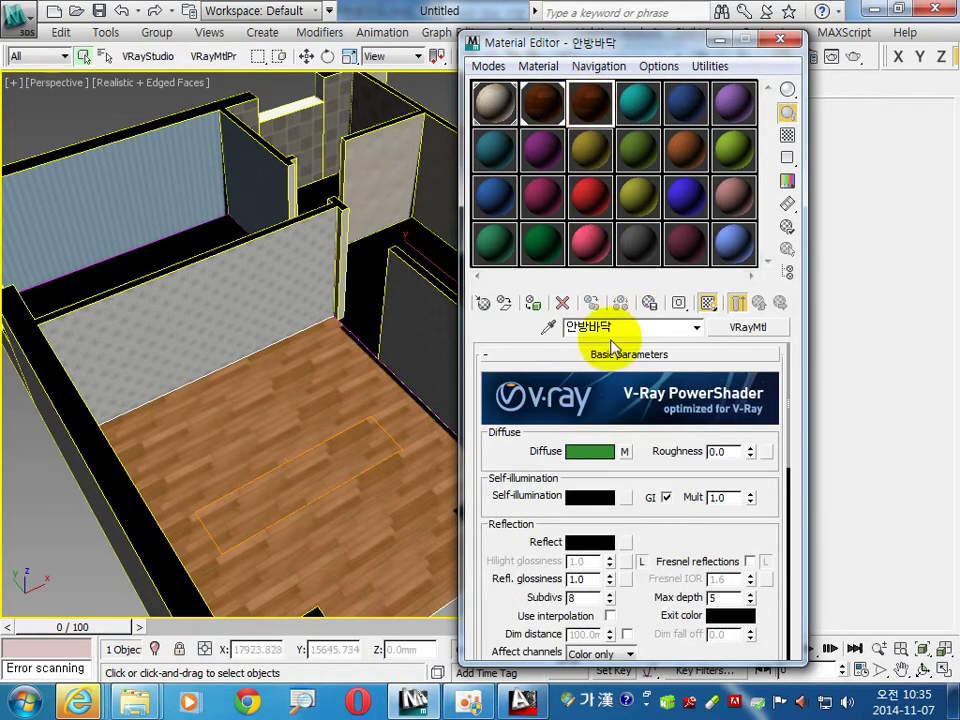
left_click(578, 327)
key("BackSpace")
left_click(579, 327)
type("1")
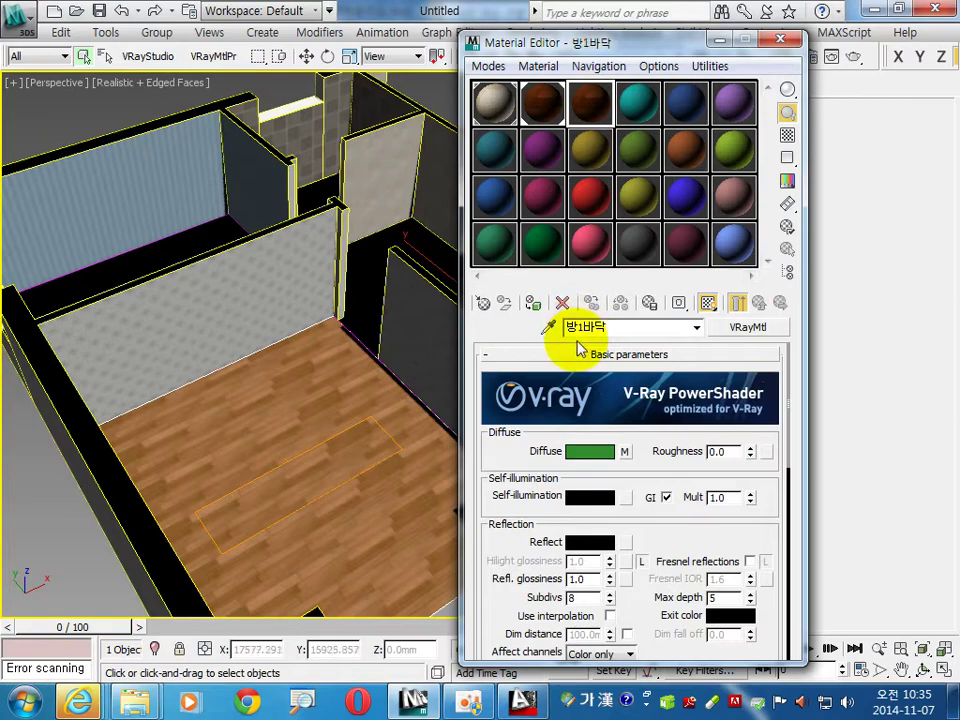
- Swap 방1바닥's diffuse bitmap to flooring (8).jpg and preview the new texture
left_click(626, 452)
left_click(556, 585)
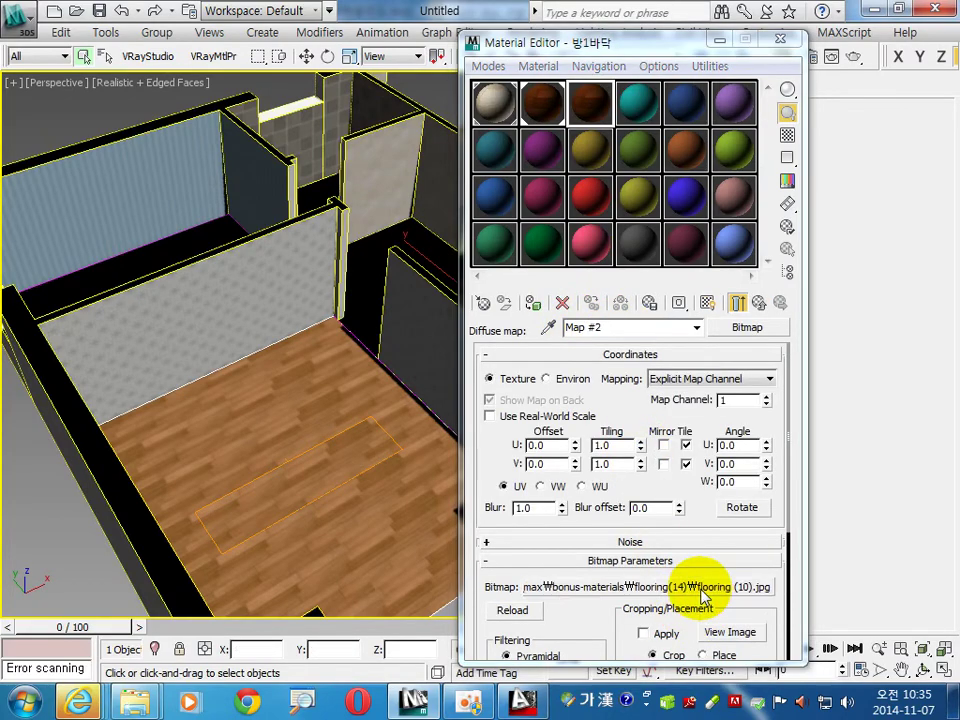
double_click(831, 160)
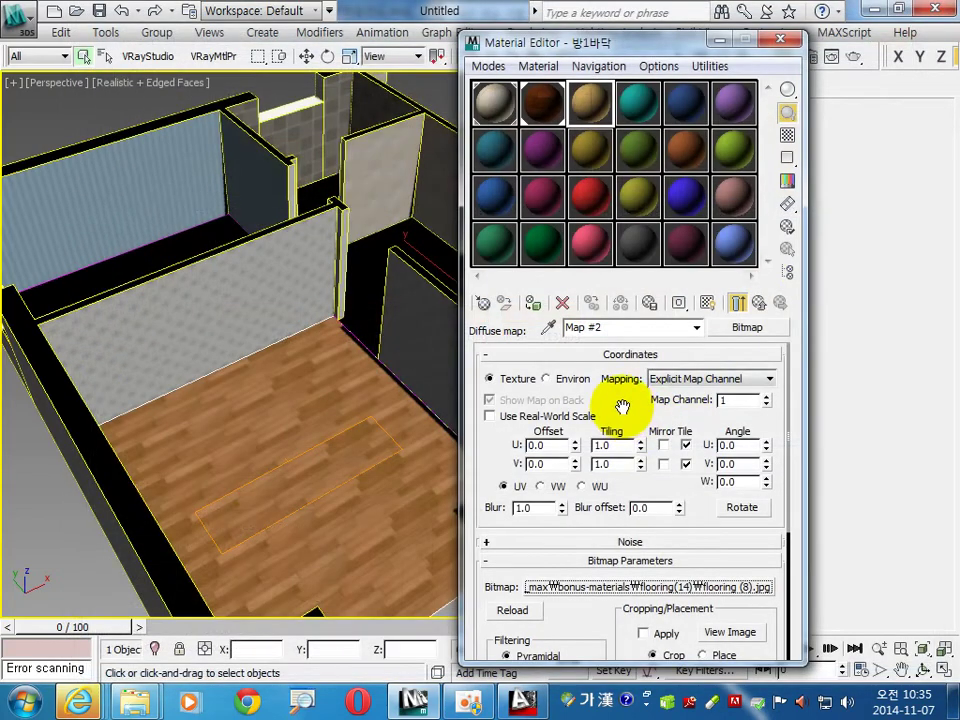
left_click(739, 634)
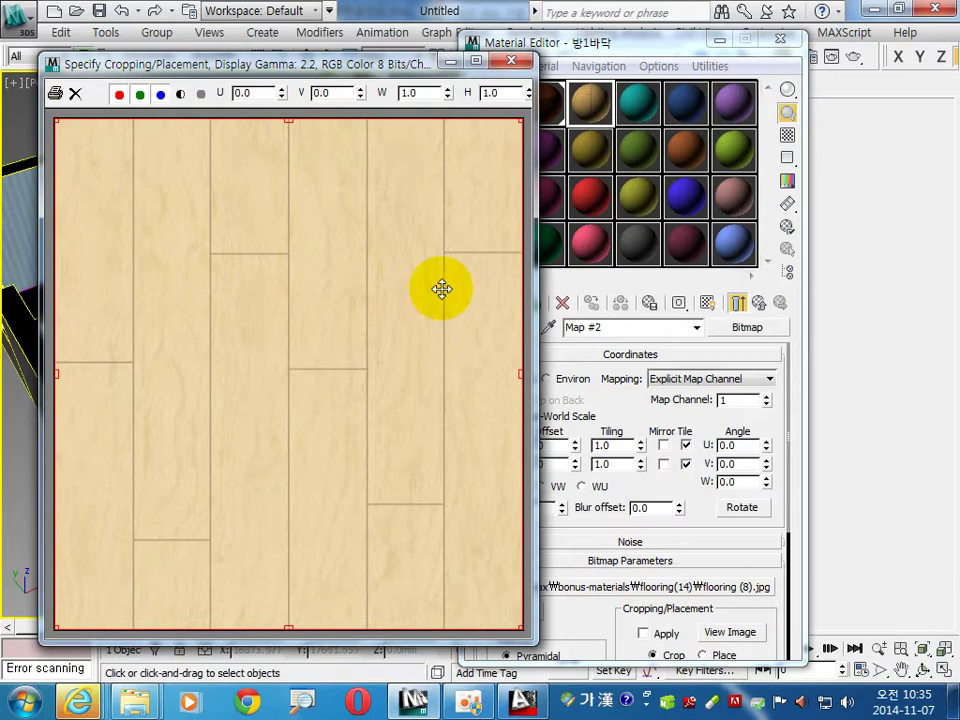
left_click(511, 60)
left_click(759, 302)
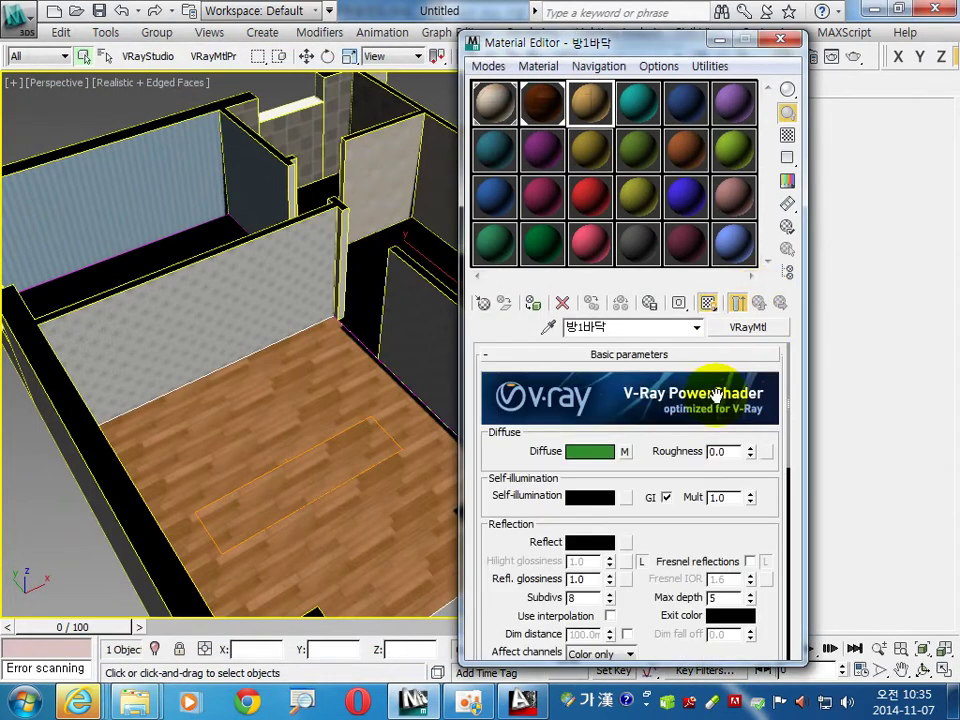
- Apply the 방1바닥 material to the second room's floor
left_click(210, 228)
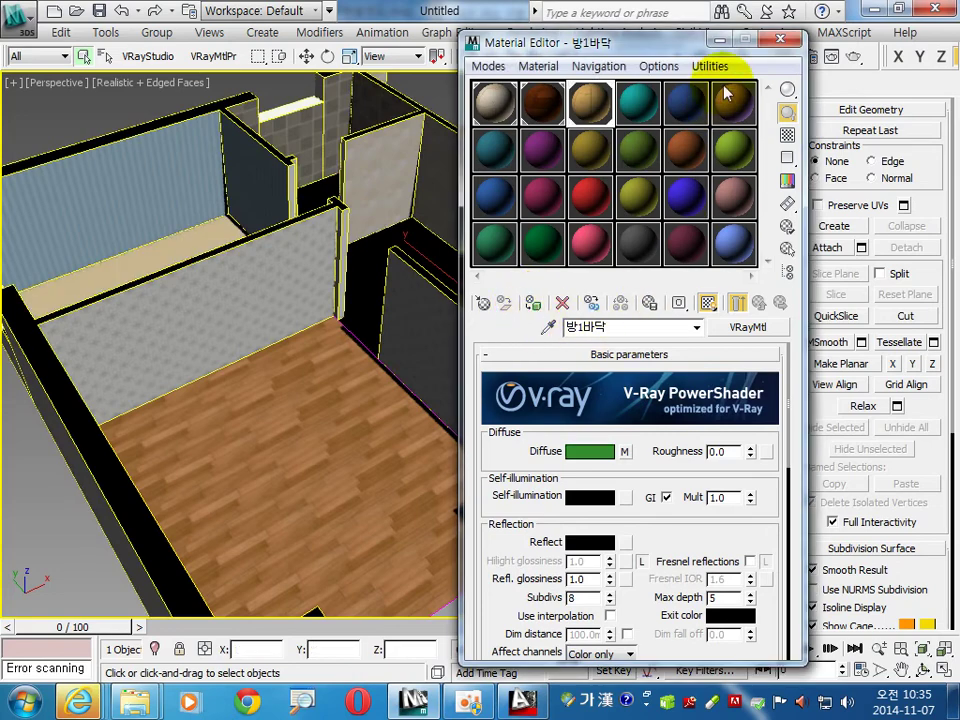
left_click(779, 39)
middle_click_drag(225, 332, 253, 435, "alt")
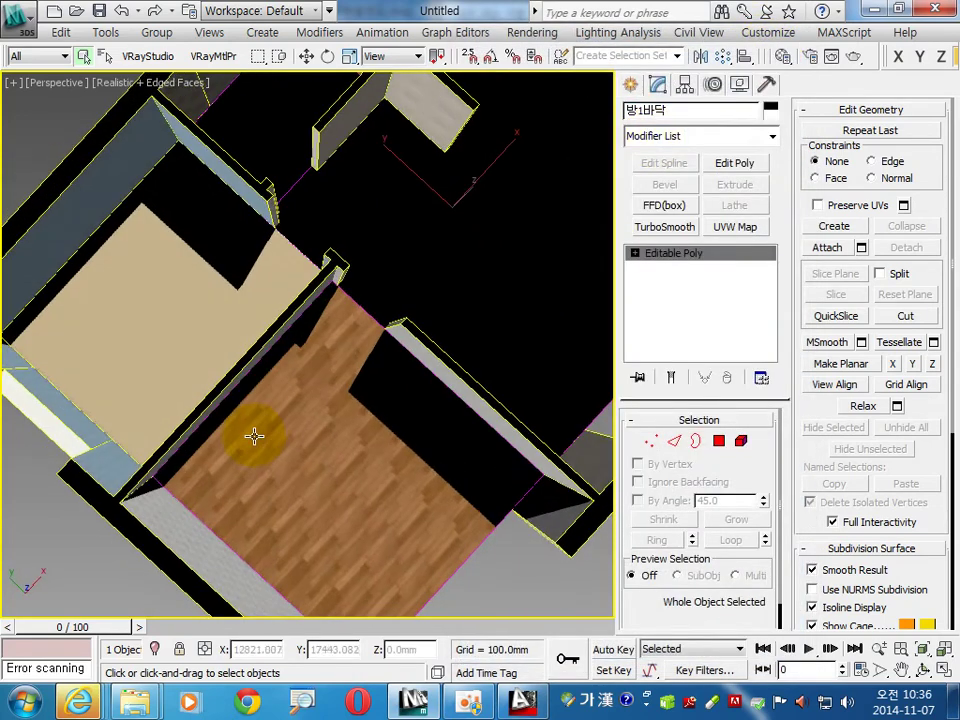
- Add a planar UVW Map of 600 mm by 600 mm to the second room's floor
left_click(718, 228)
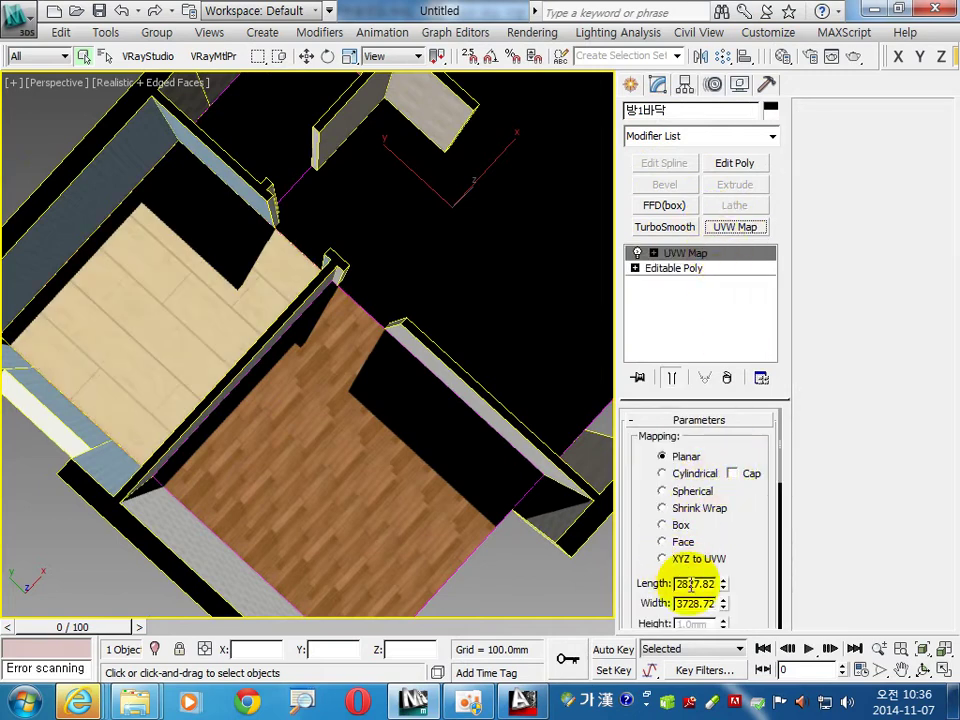
type("600")
double_click(693, 603)
type("600")
middle_click_drag(122, 413, 290, 449, "alt")
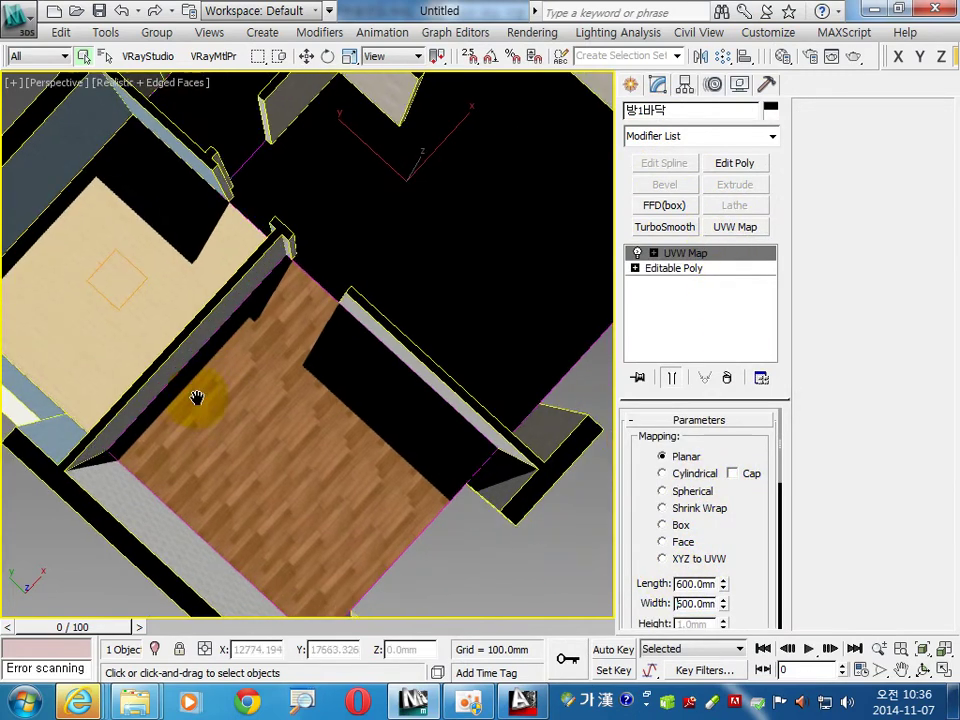
left_click(377, 476)
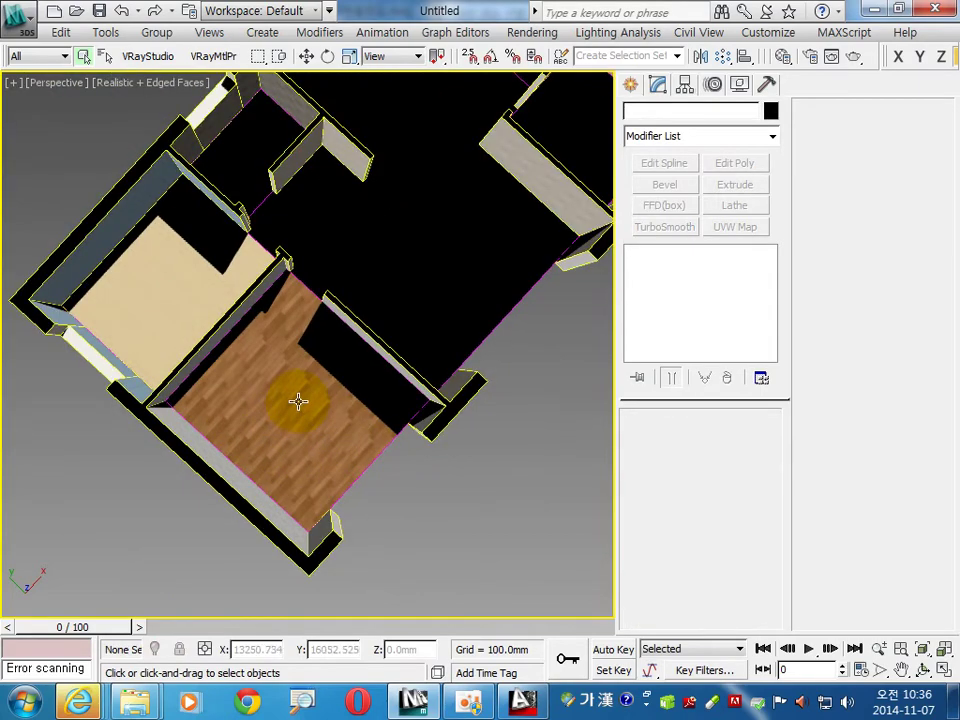
- Give 안방바닥 a grey reflection of 25, reflection glossiness 0.95 and 15 subdivs
left_click(785, 57)
left_click(549, 118)
left_click(591, 543)
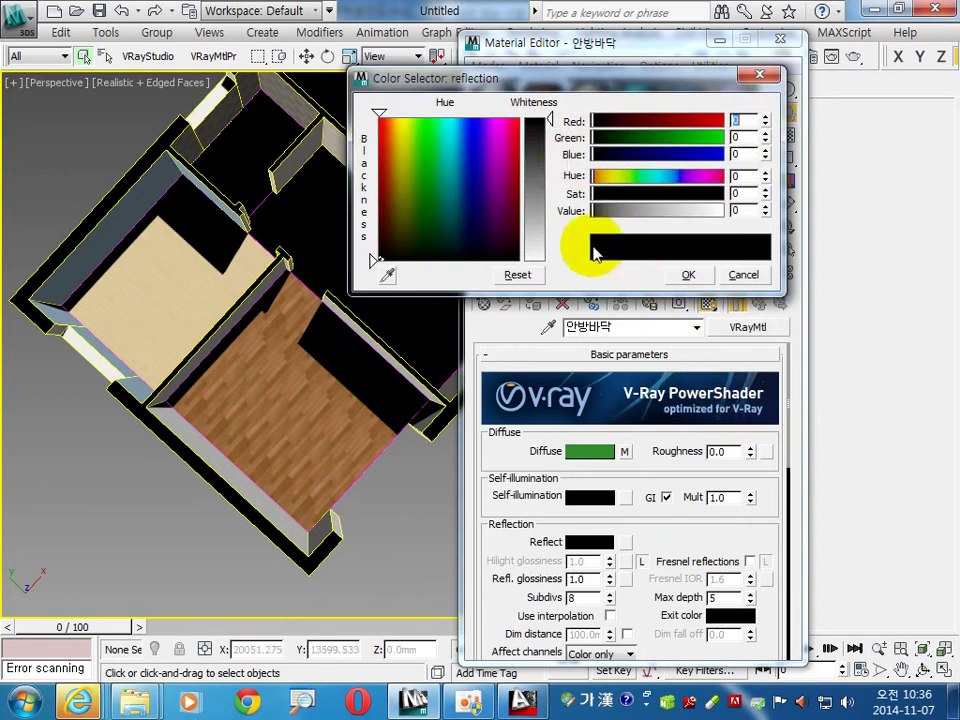
double_click(740, 212)
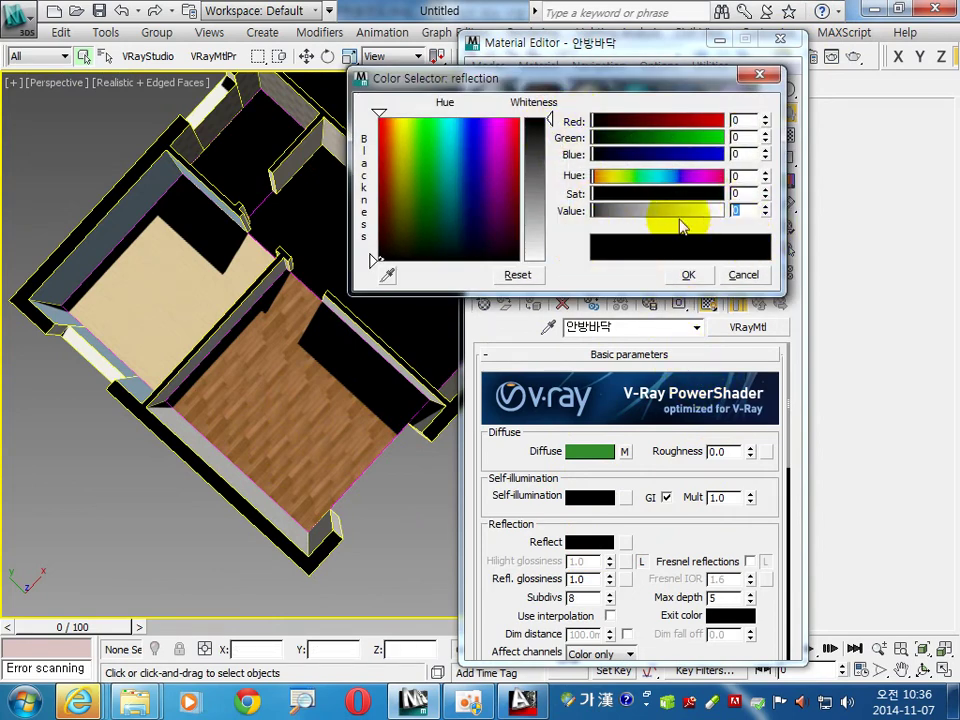
type("25")
key("Return")
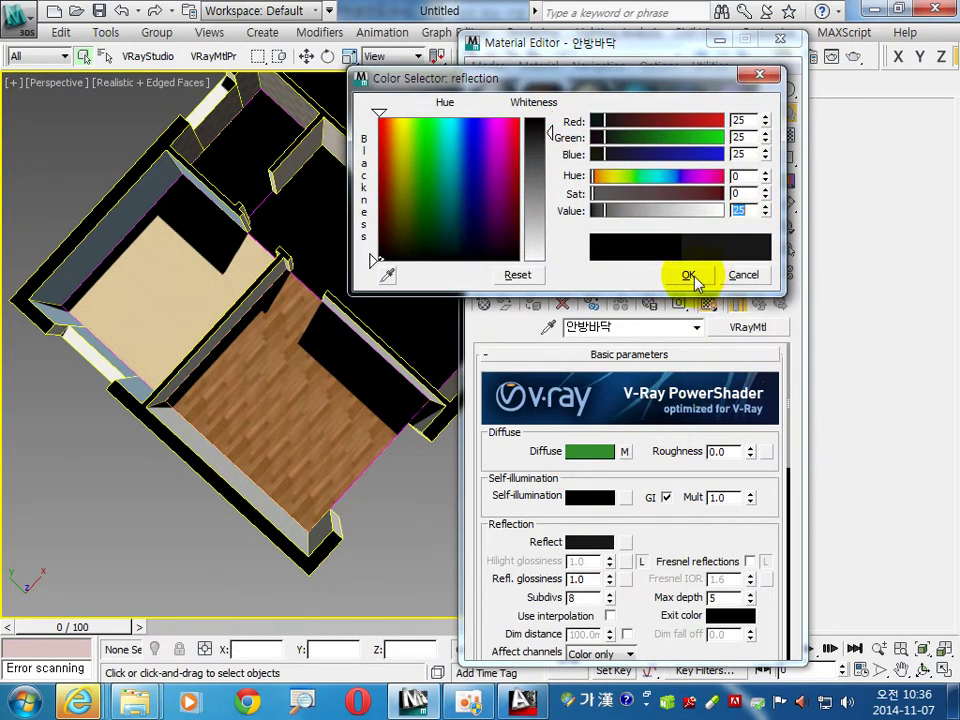
left_click(688, 274)
double_click(585, 578)
type("0.95")
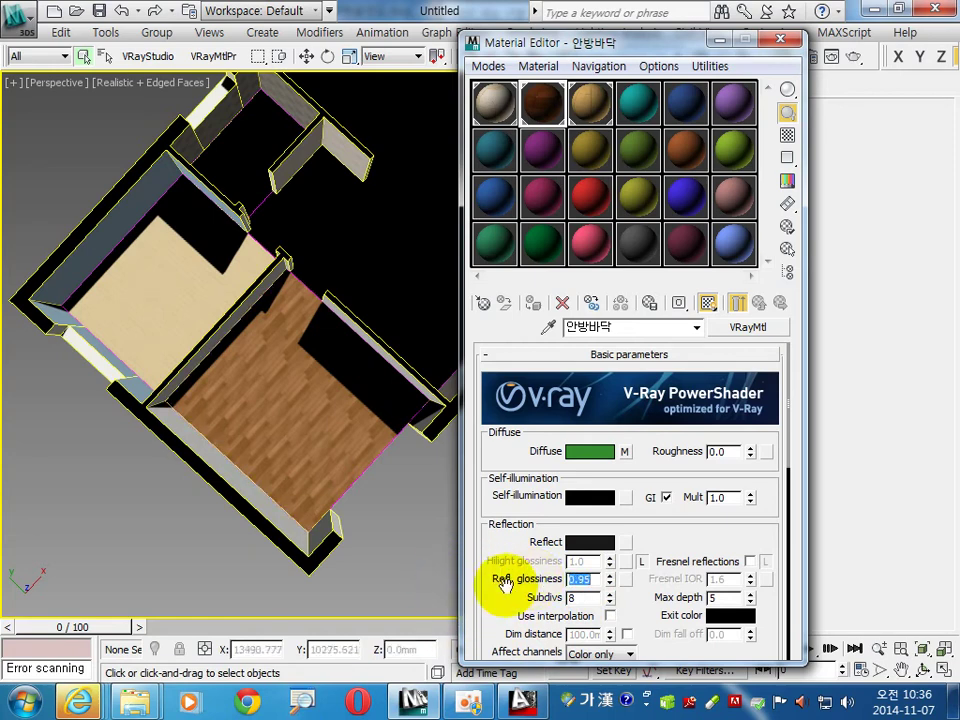
double_click(578, 598)
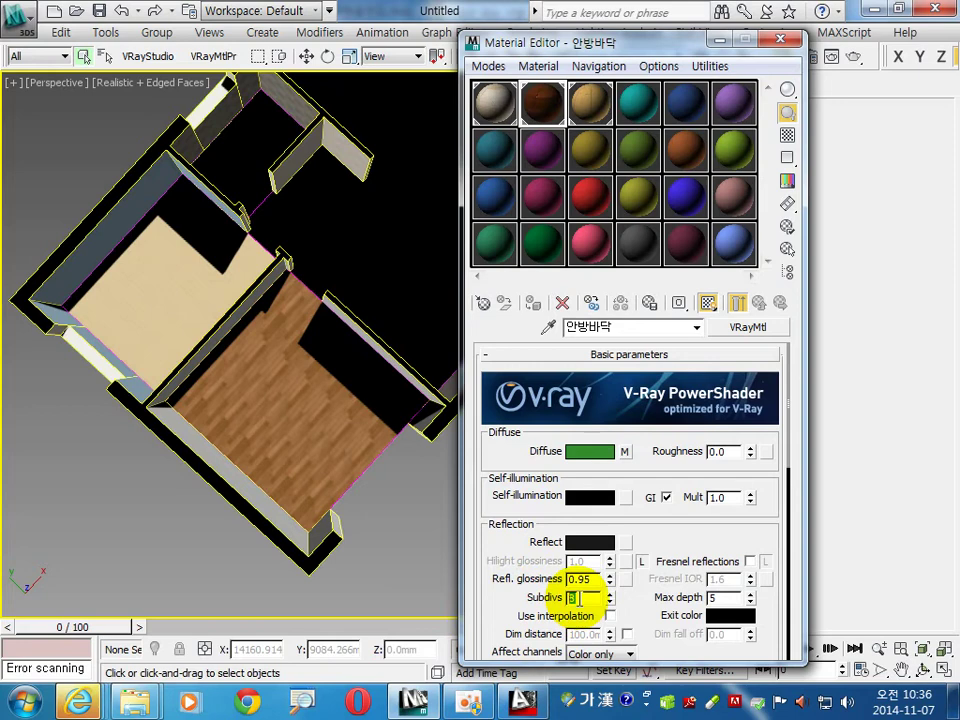
type("15")
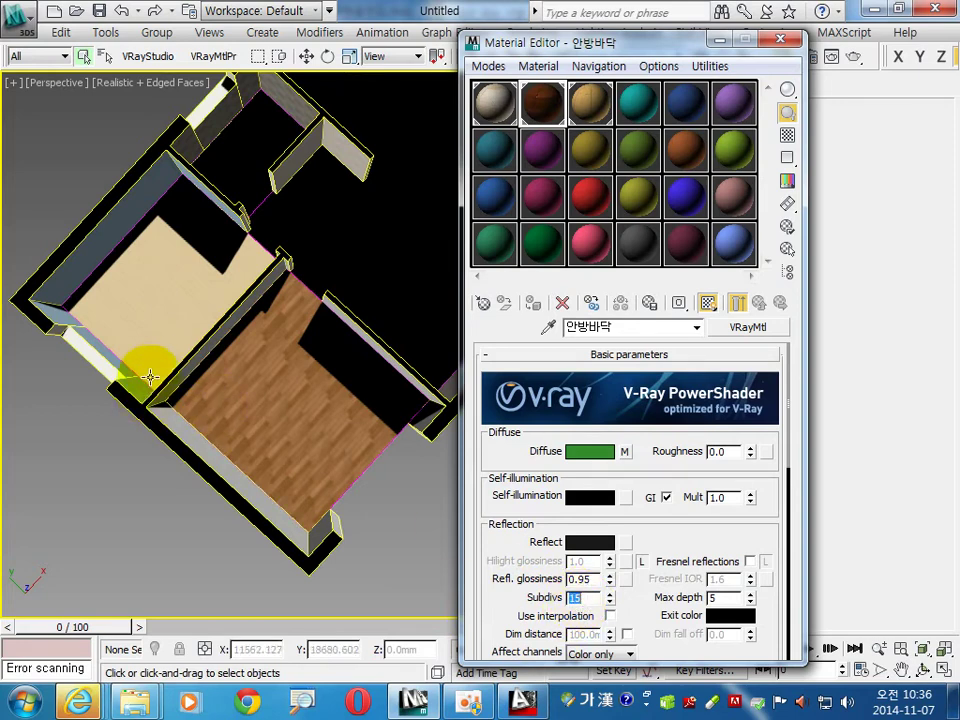
- Reassign the updated 안방바닥 material to the wooden floor slab
left_click(130, 255)
left_click(231, 422)
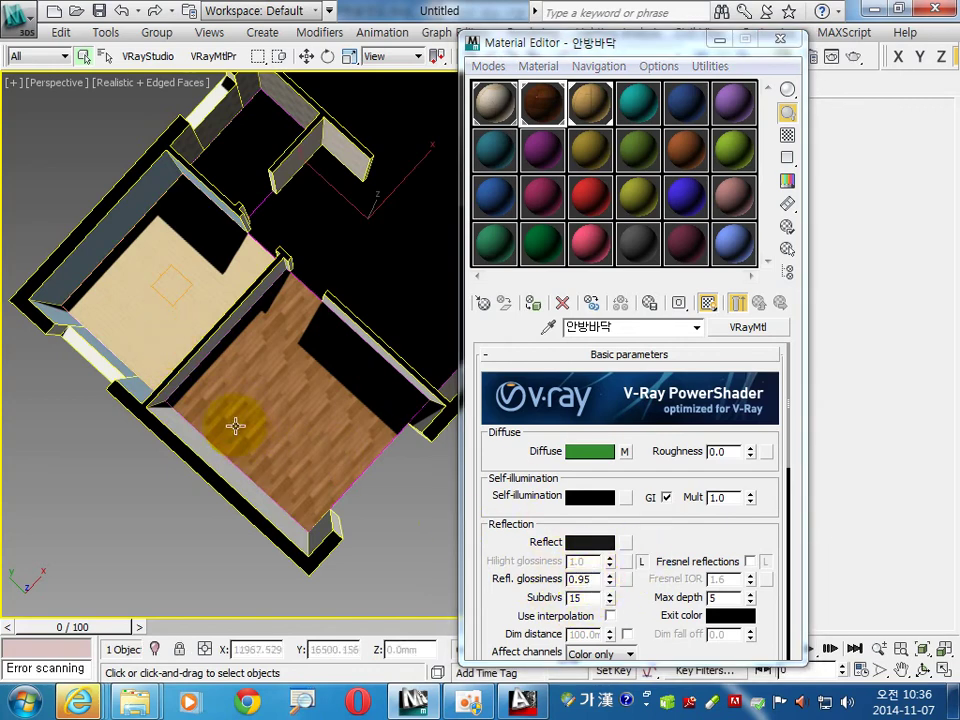
left_click(533, 302)
left_click(588, 330)
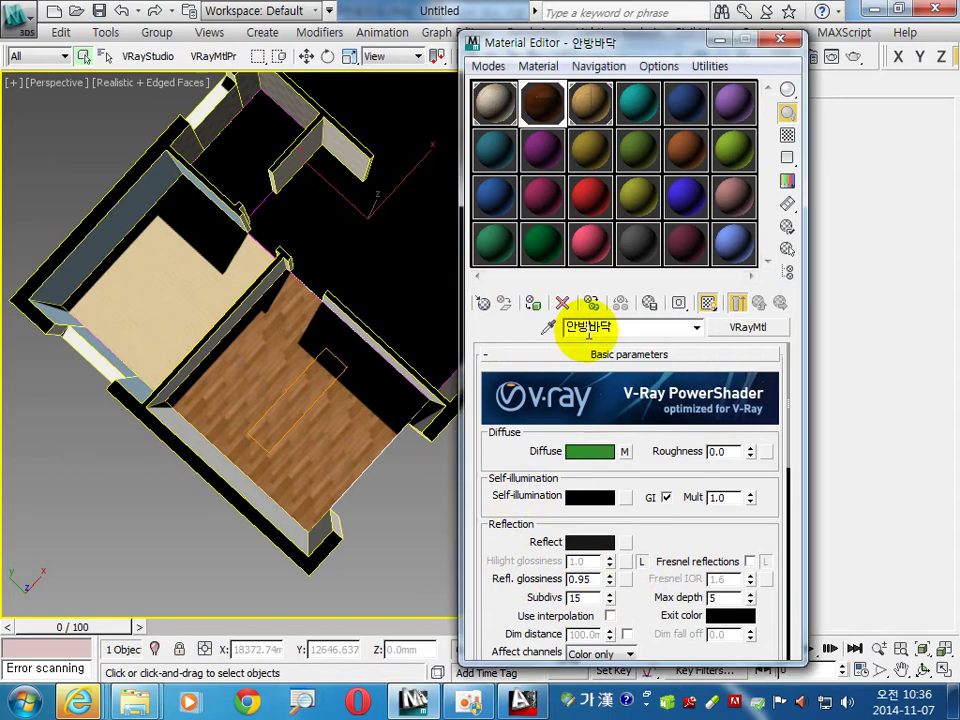
- Give 방1바닥 a grey reflection of 25, glossiness 0.98 and 15 subdivs
left_click(590, 102)
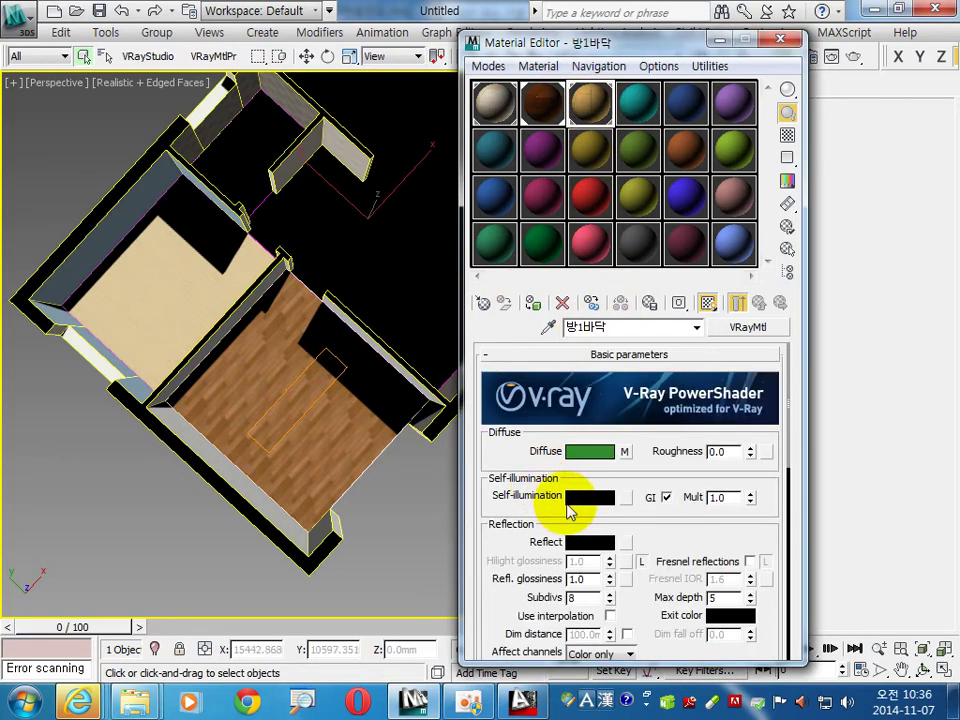
left_click(594, 545)
double_click(736, 210)
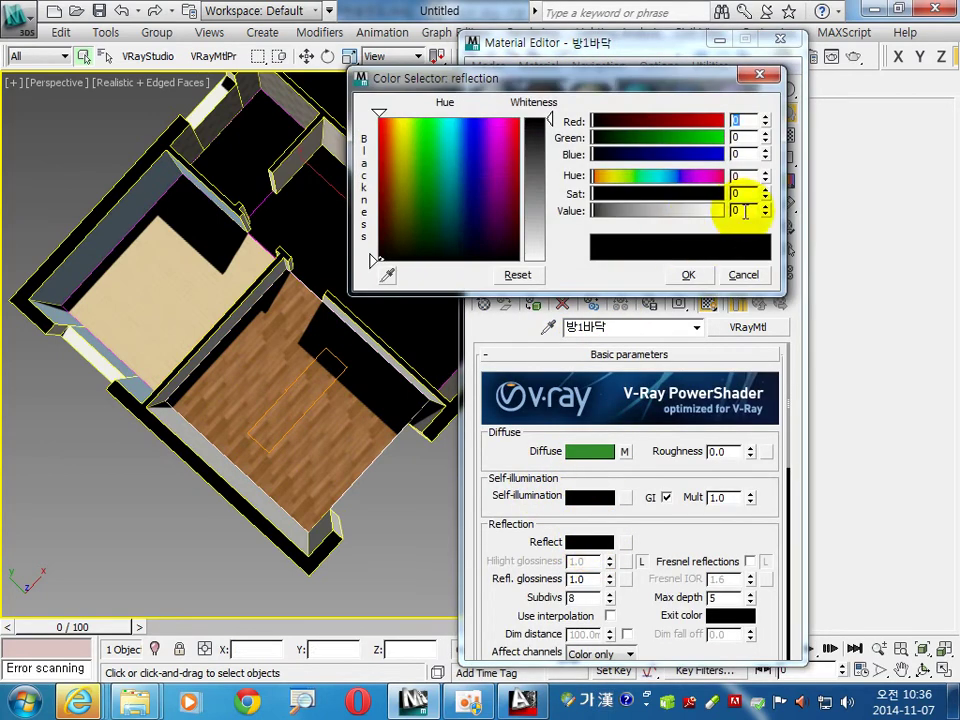
type("25")
key("Return")
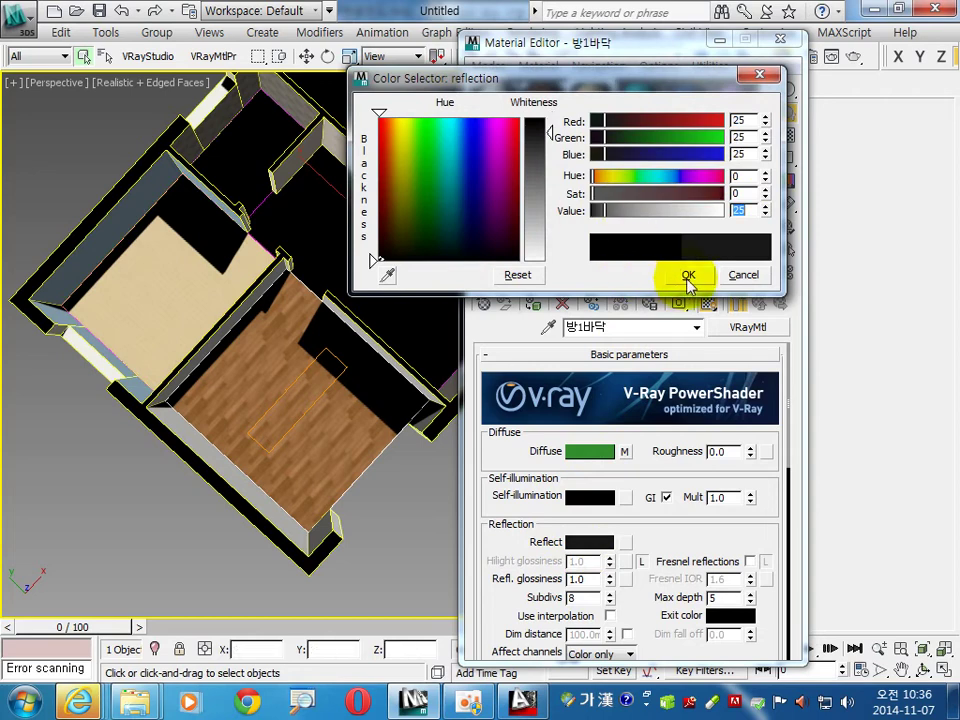
left_click(688, 274)
double_click(585, 580)
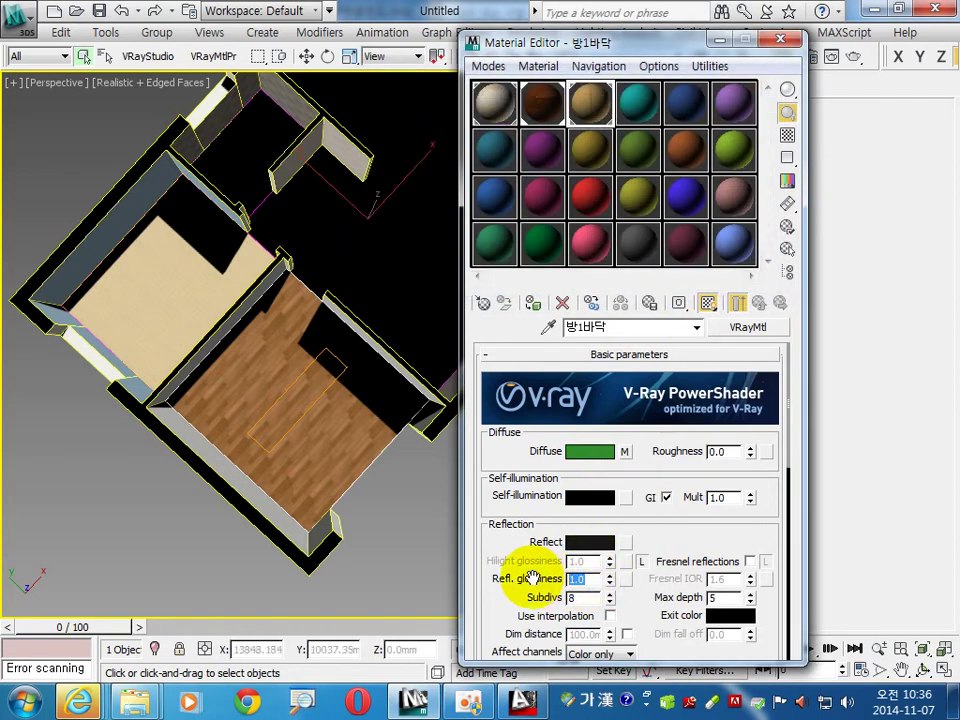
type("0.98")
double_click(585, 597)
type("15")
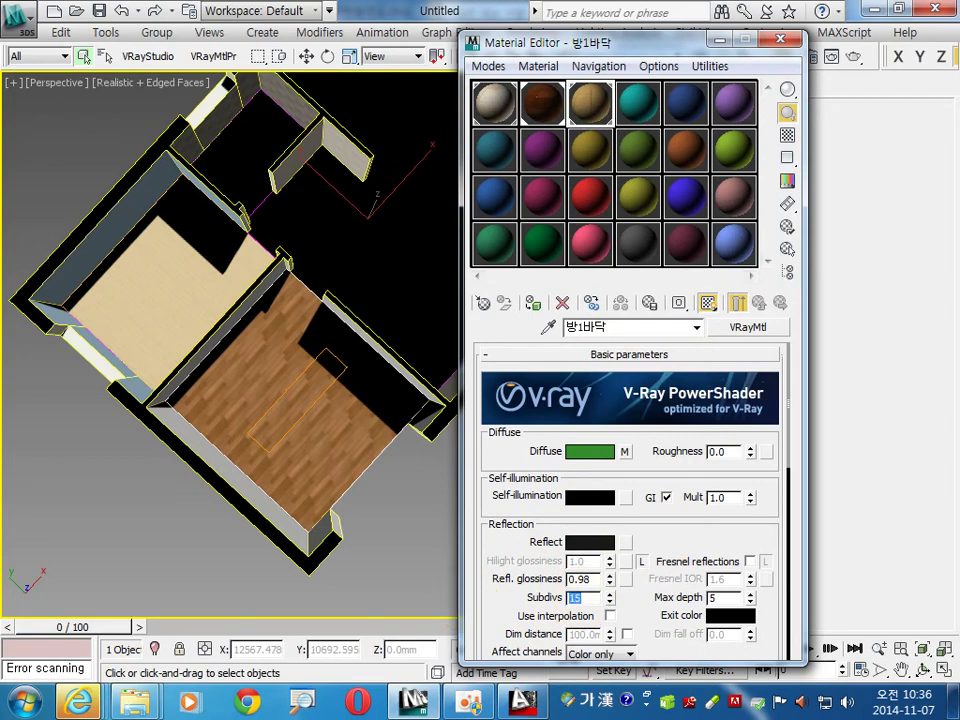
left_click(396, 546)
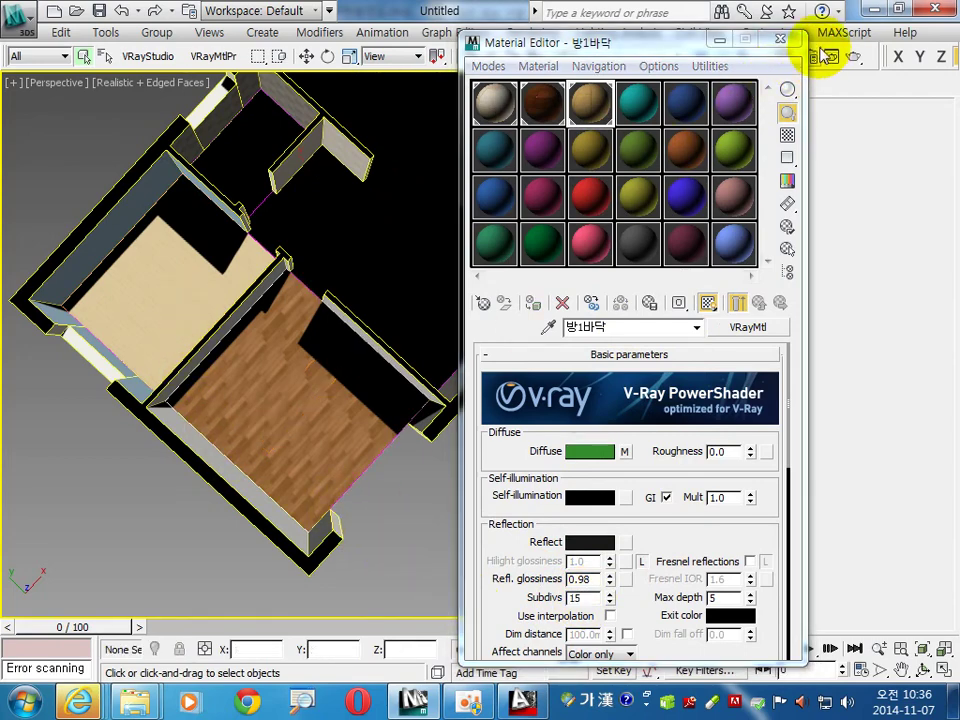
- Close the Material Editor and zoom out over the floors
left_click(780, 39)
scroll(433, 418, "down", 2)
scroll(313, 413, "down", 2)
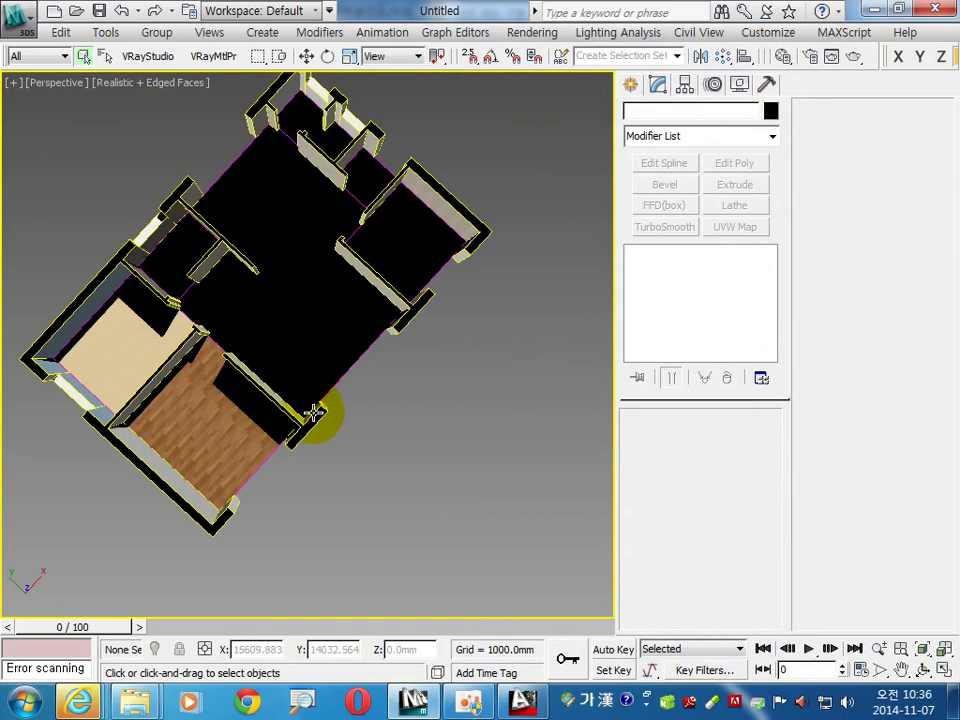
- Assign the wood flooring material to the 방2바닥 floor slab
mouse_move(259, 397)
middle_mouse_down("alt")
mouse_move(253, 347)
mouse_move(407, 279)
middle_mouse_up("alt")
left_click(407, 279)
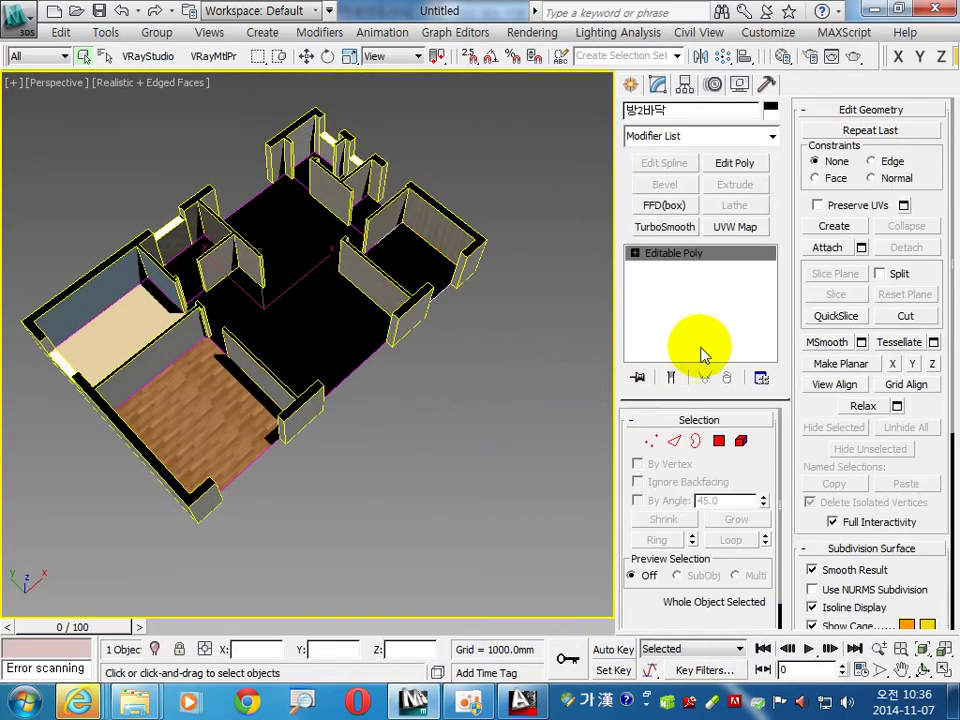
key("m")
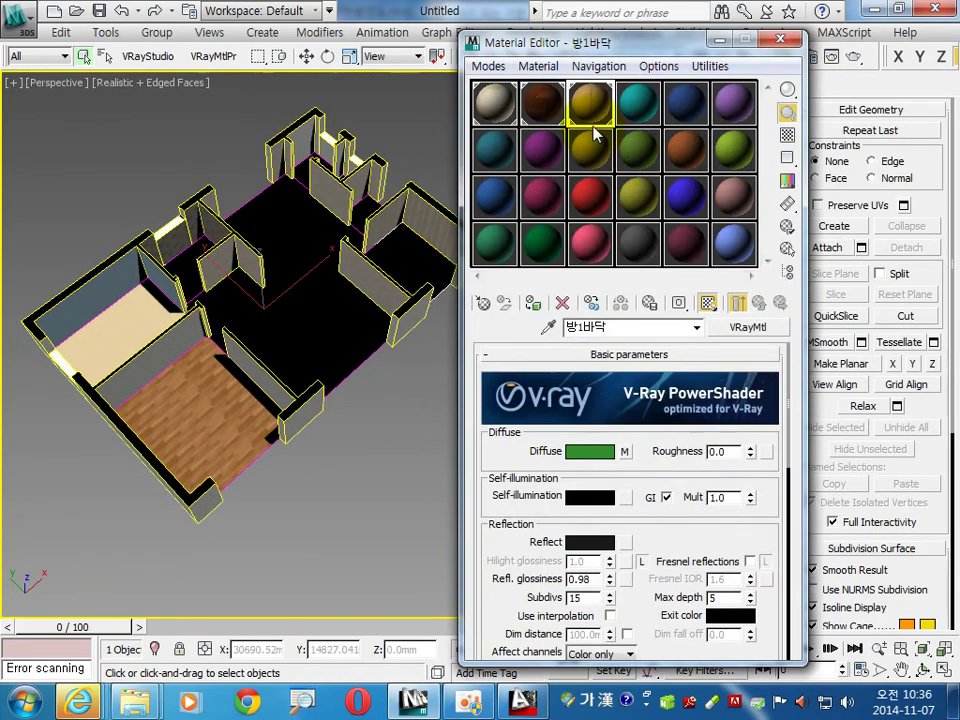
left_click(590, 306)
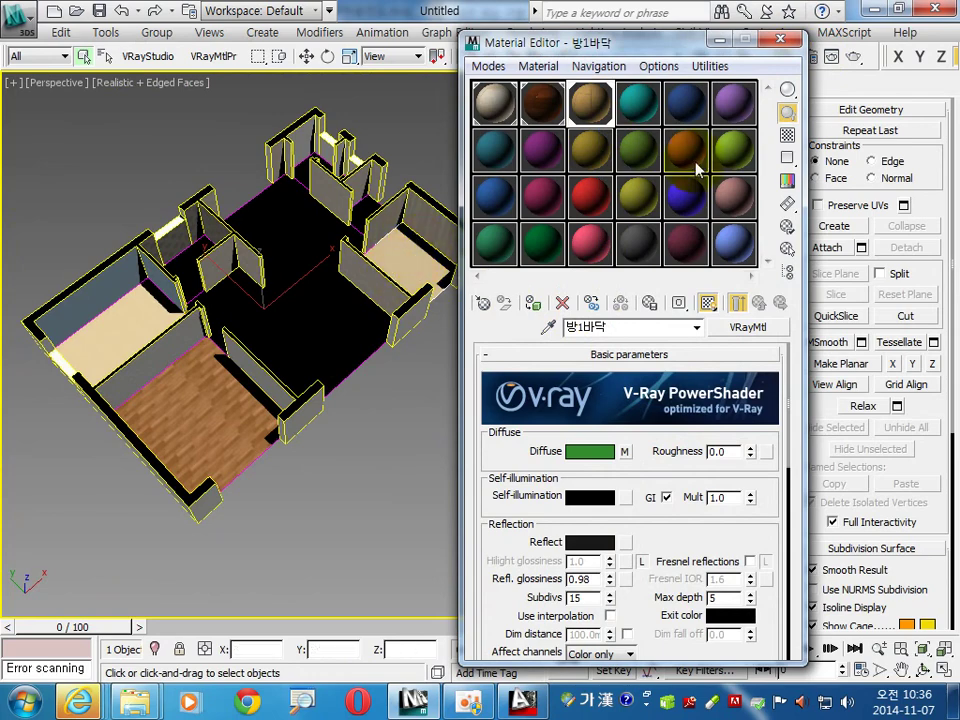
left_click(780, 38)
- Add a planar UVW Map of 600 mm by 600 mm to the 방2바닥 floor
middle_click_drag(428, 343, 418, 428)
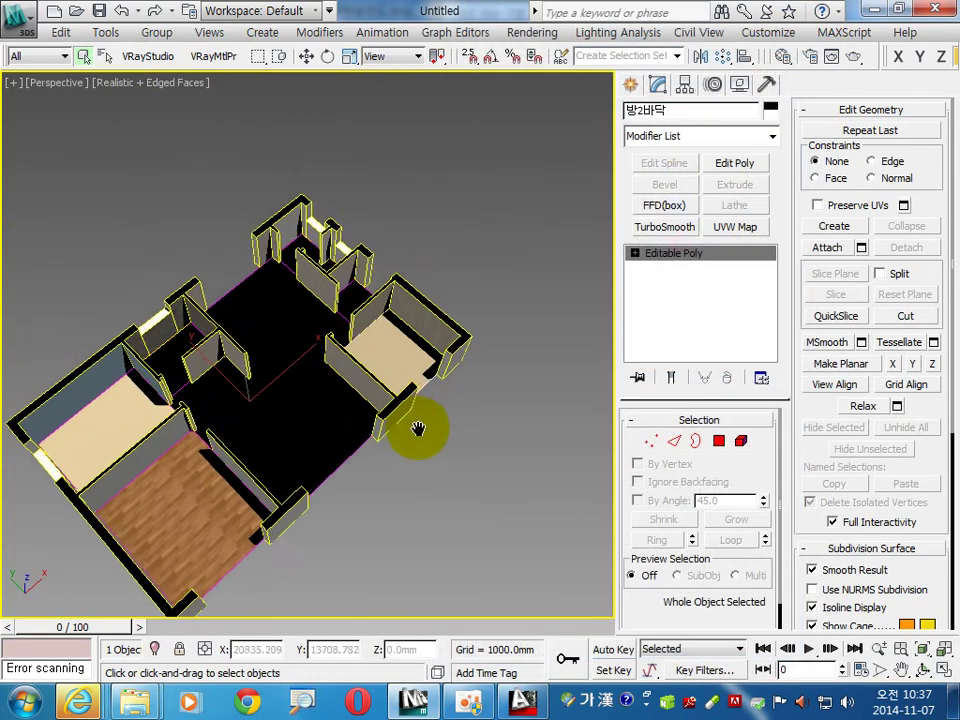
scroll(418, 428, "up", 4)
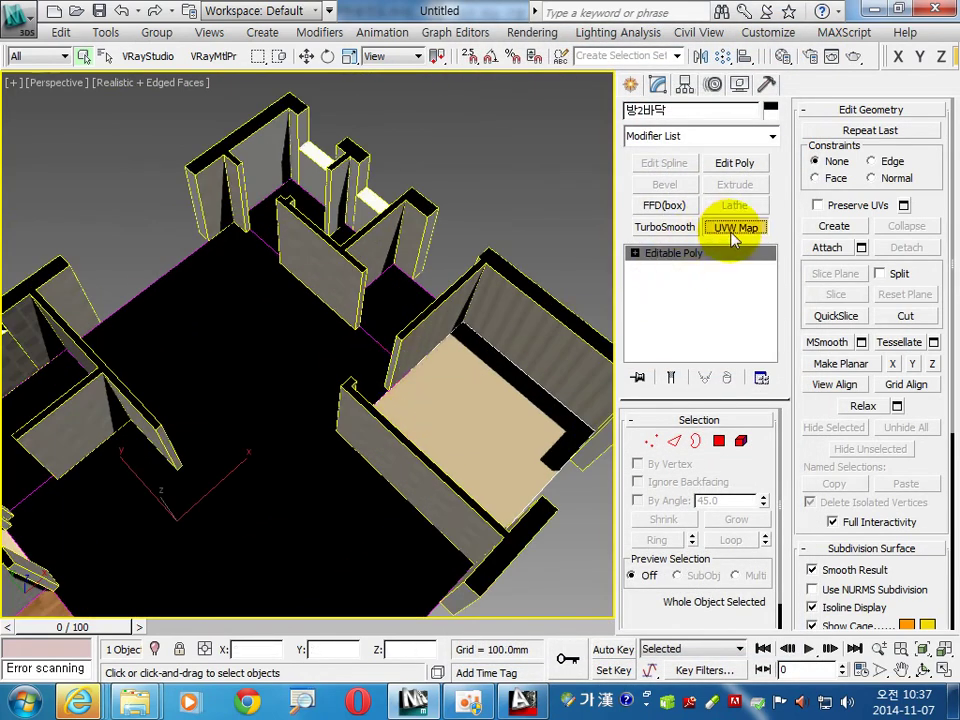
left_click(733, 228)
double_click(696, 585)
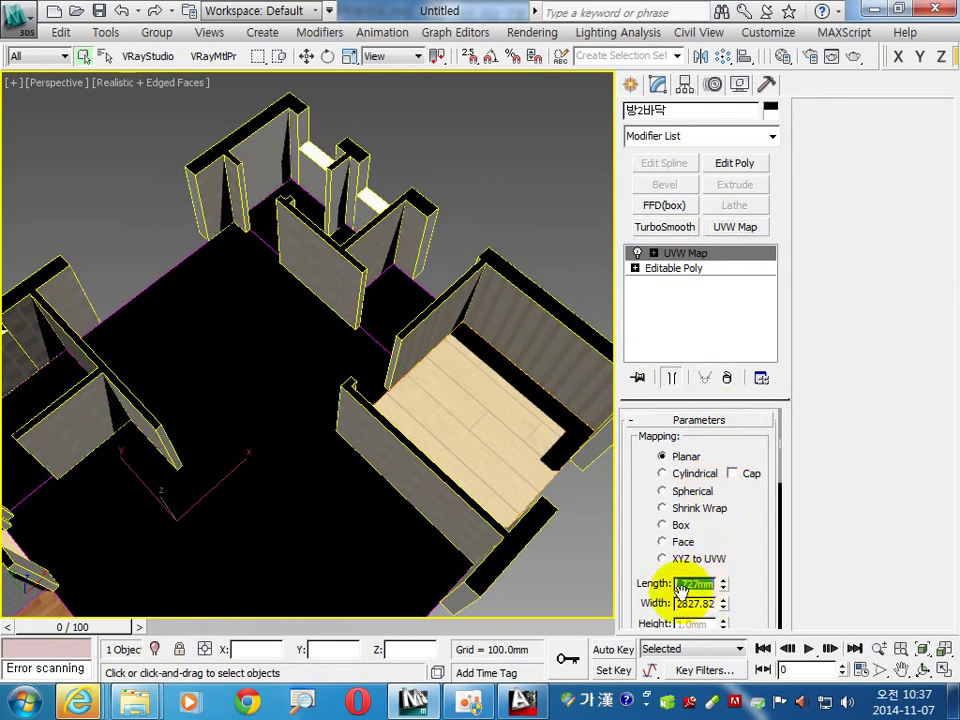
type("60")
key("Tab")
type("600")
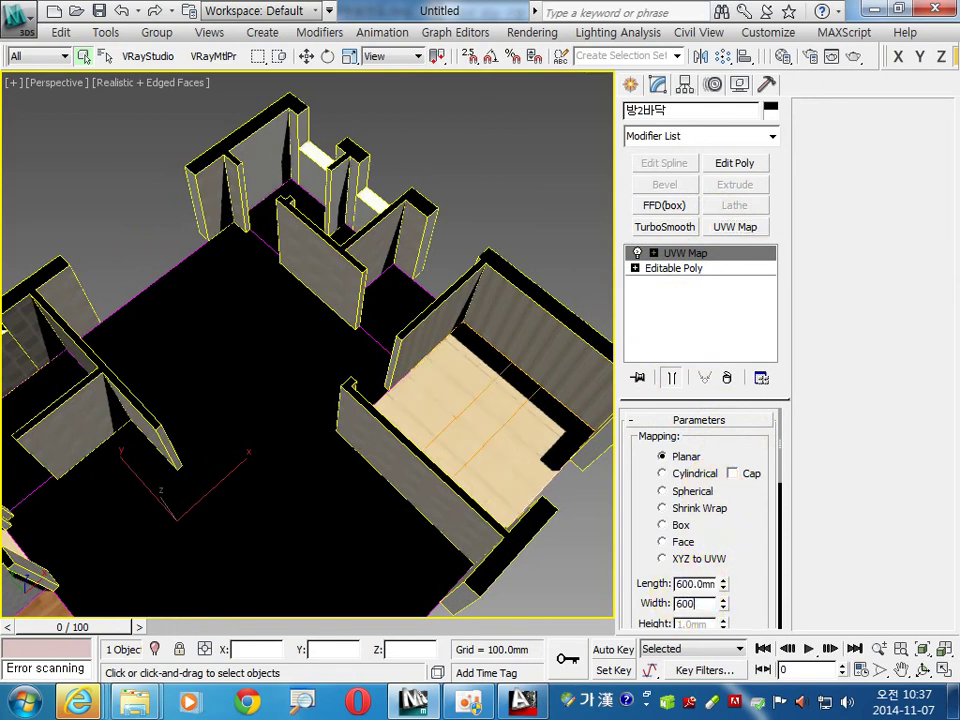
left_click(561, 369)
- Pan and tilt the view over the floor plan to inspect the 거실바닥 living room floor
scroll(553, 294, "down", 3)
middle_click_drag(358, 443, 448, 350)
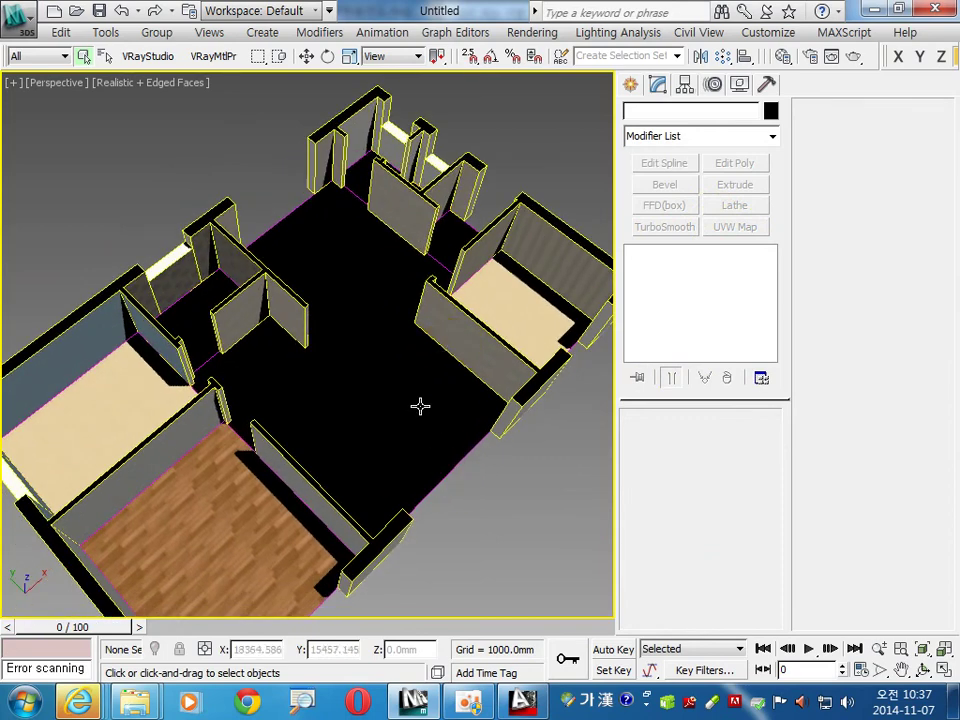
middle_click_drag(421, 405, 321, 420, "alt")
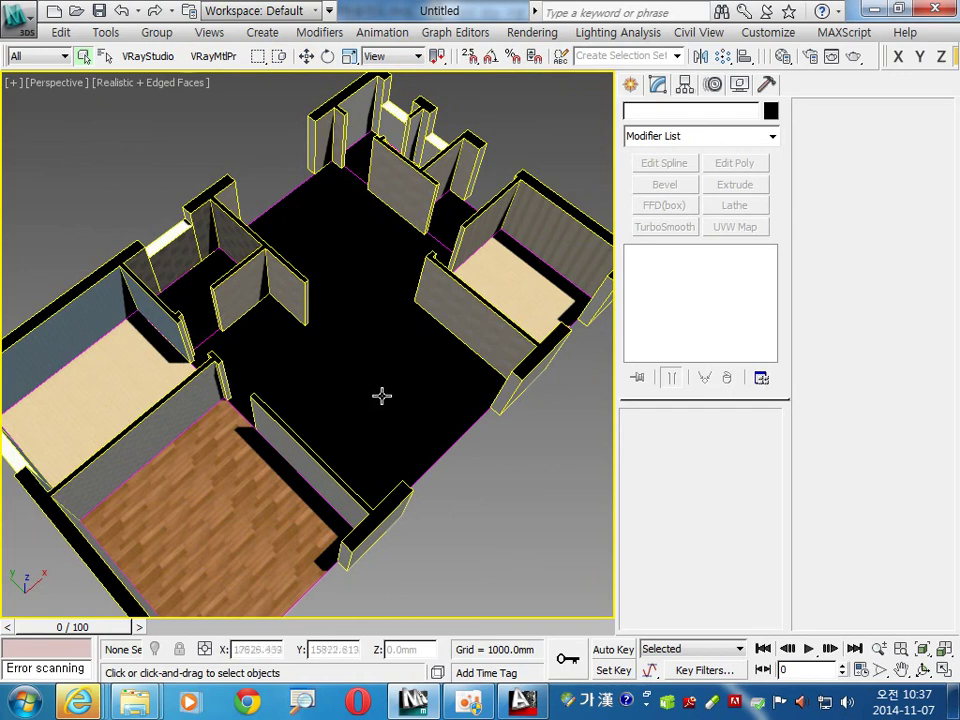
left_click(375, 394)
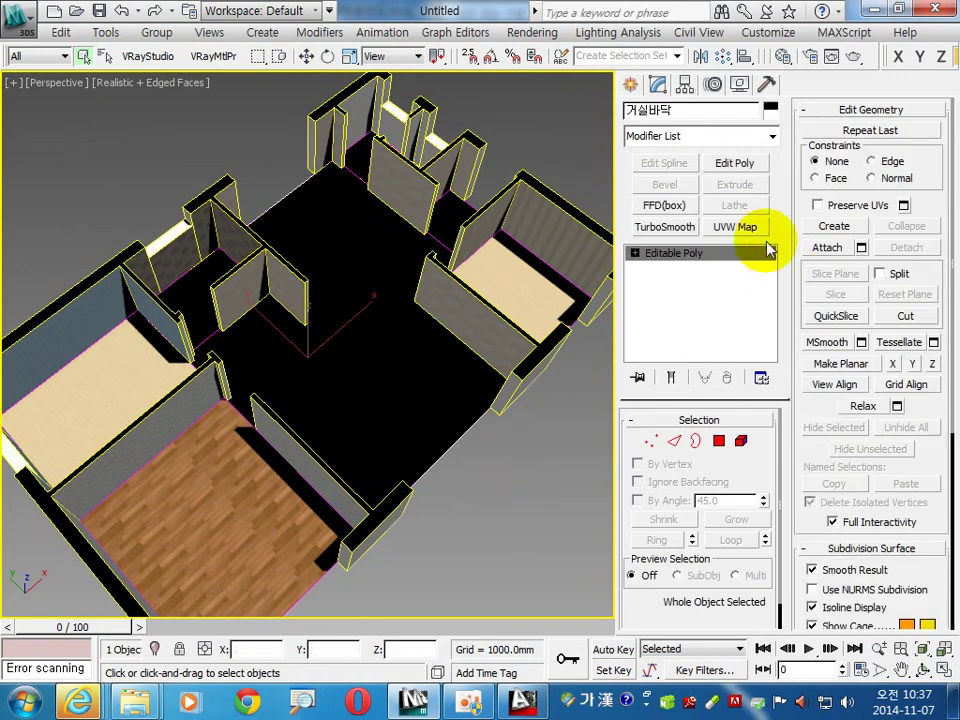
left_click(507, 500)
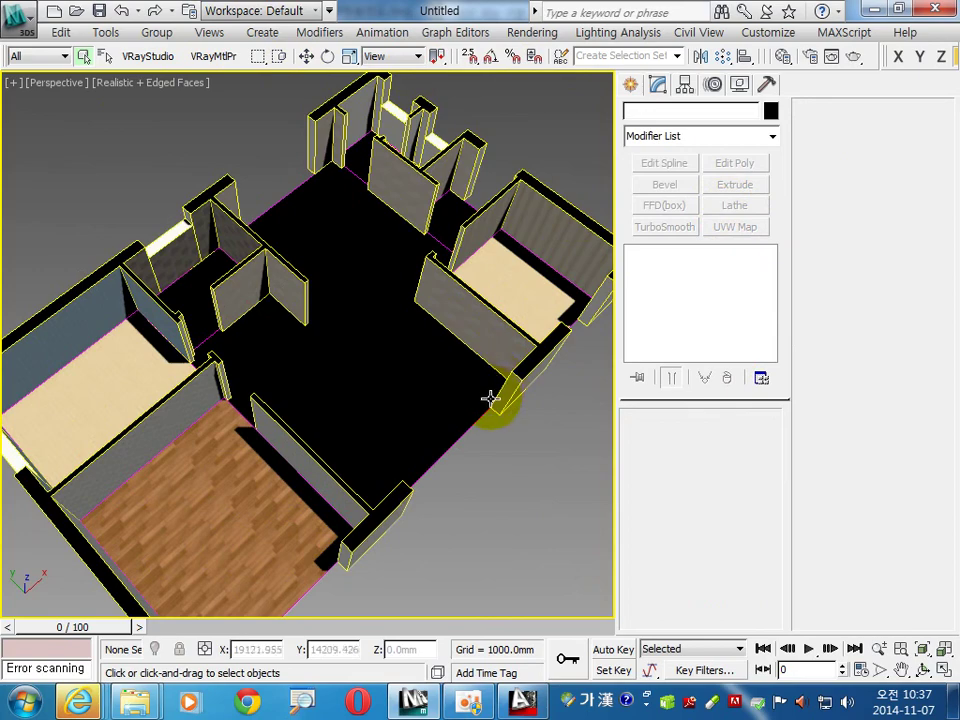